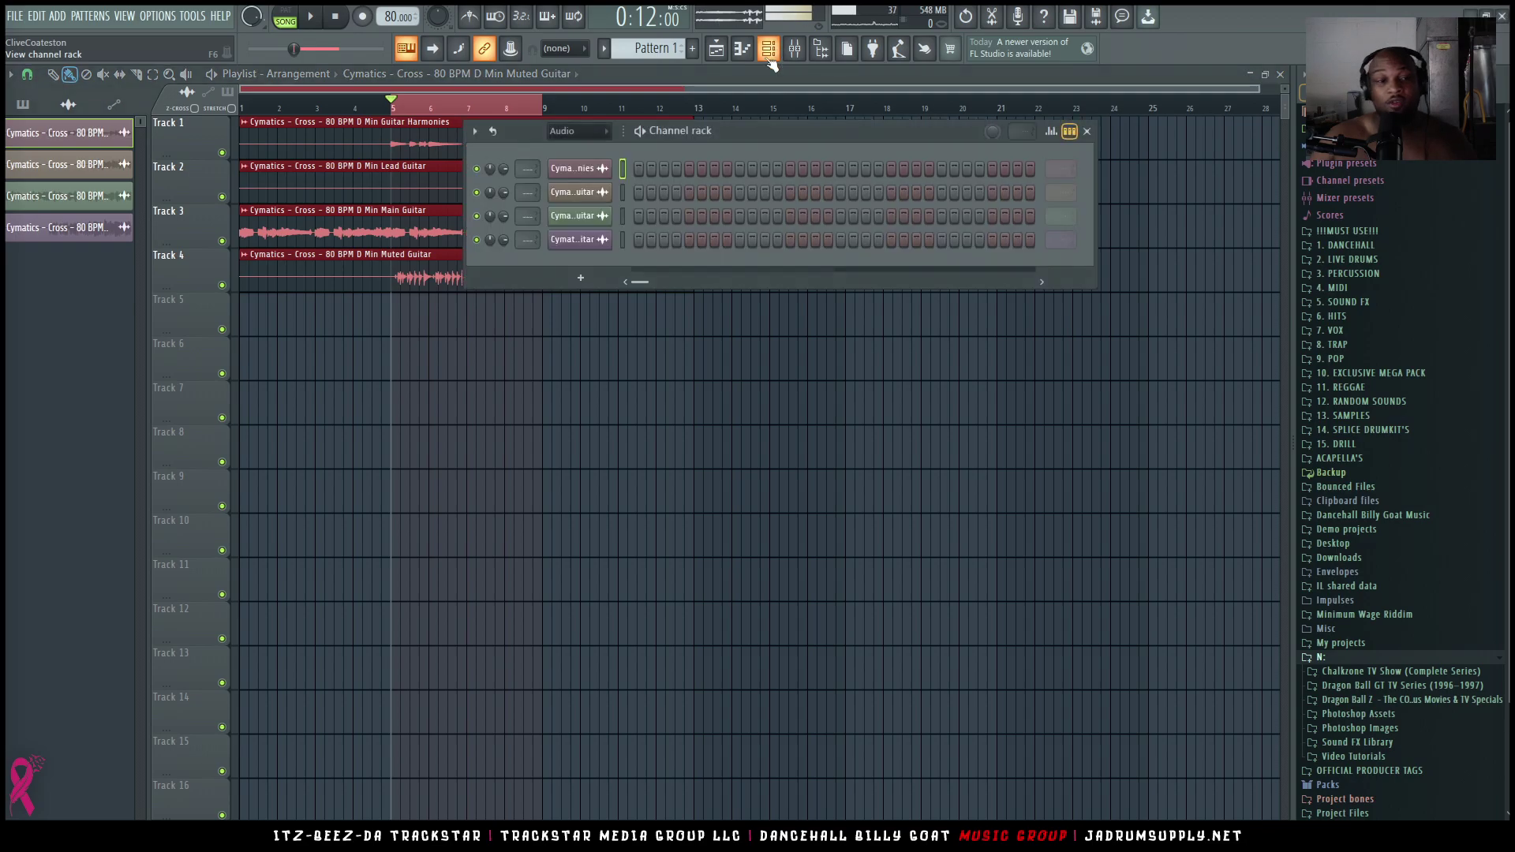
Reposition the channel rack below the audio clips, show the Unsorted channel group and delete the MAJOR channel
left_click_drag(785, 139, 921, 386)
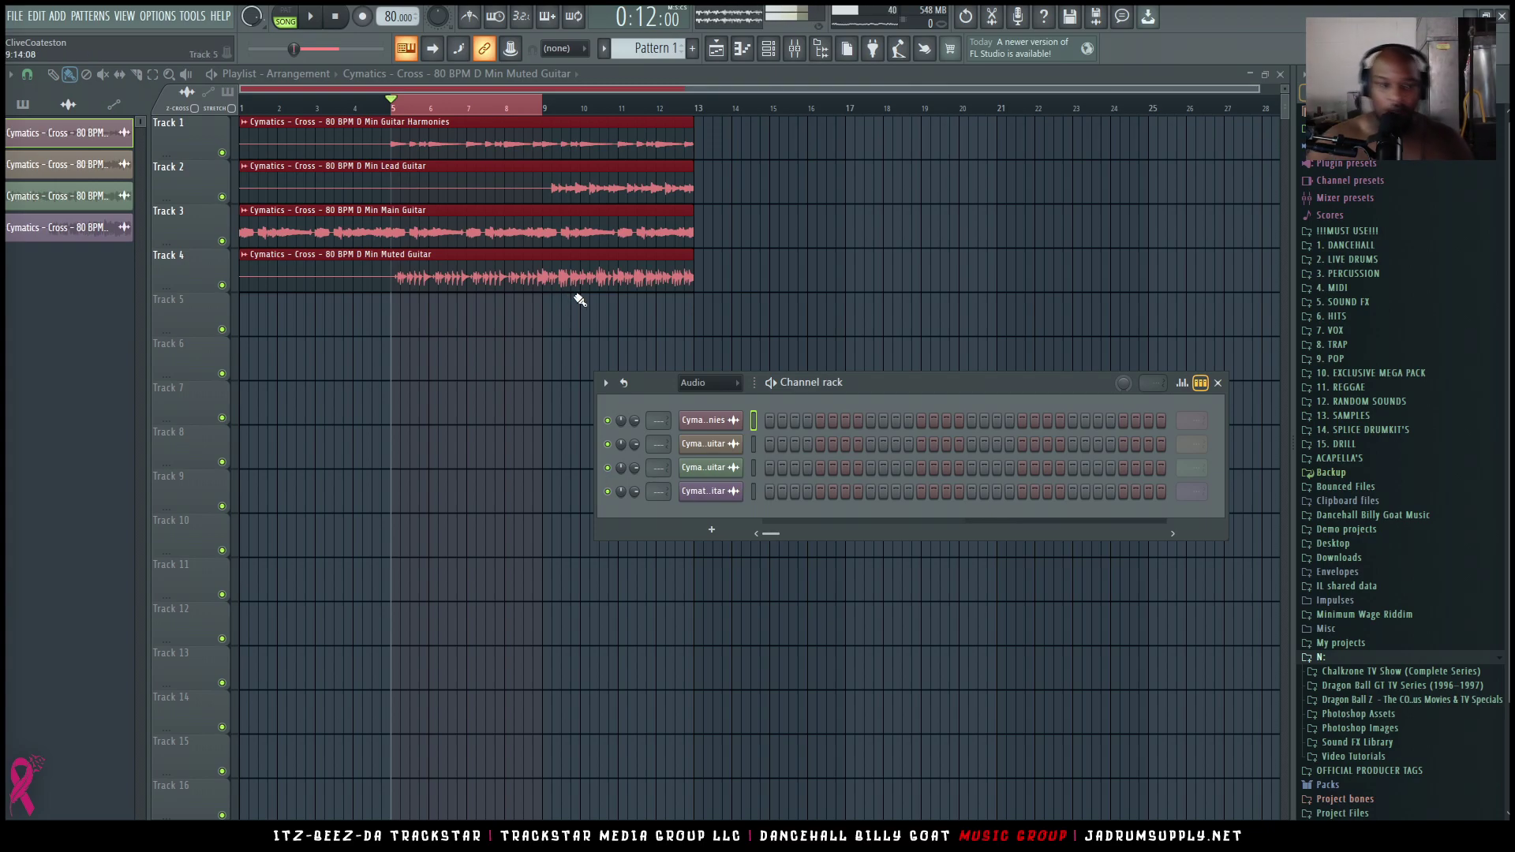
key("space")
scroll(712, 387, "down", 1)
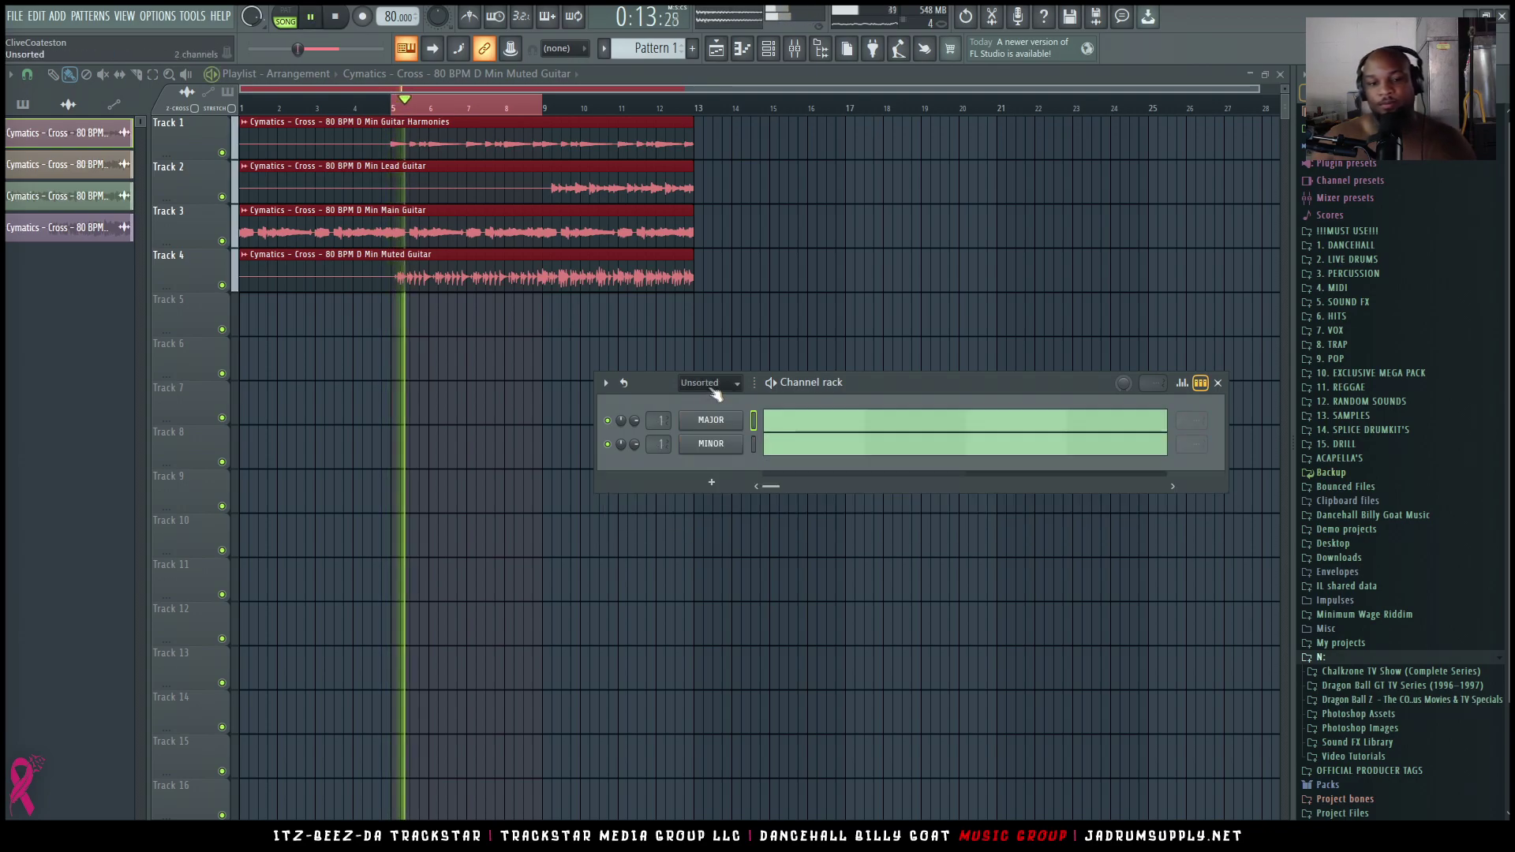
right_click(723, 445)
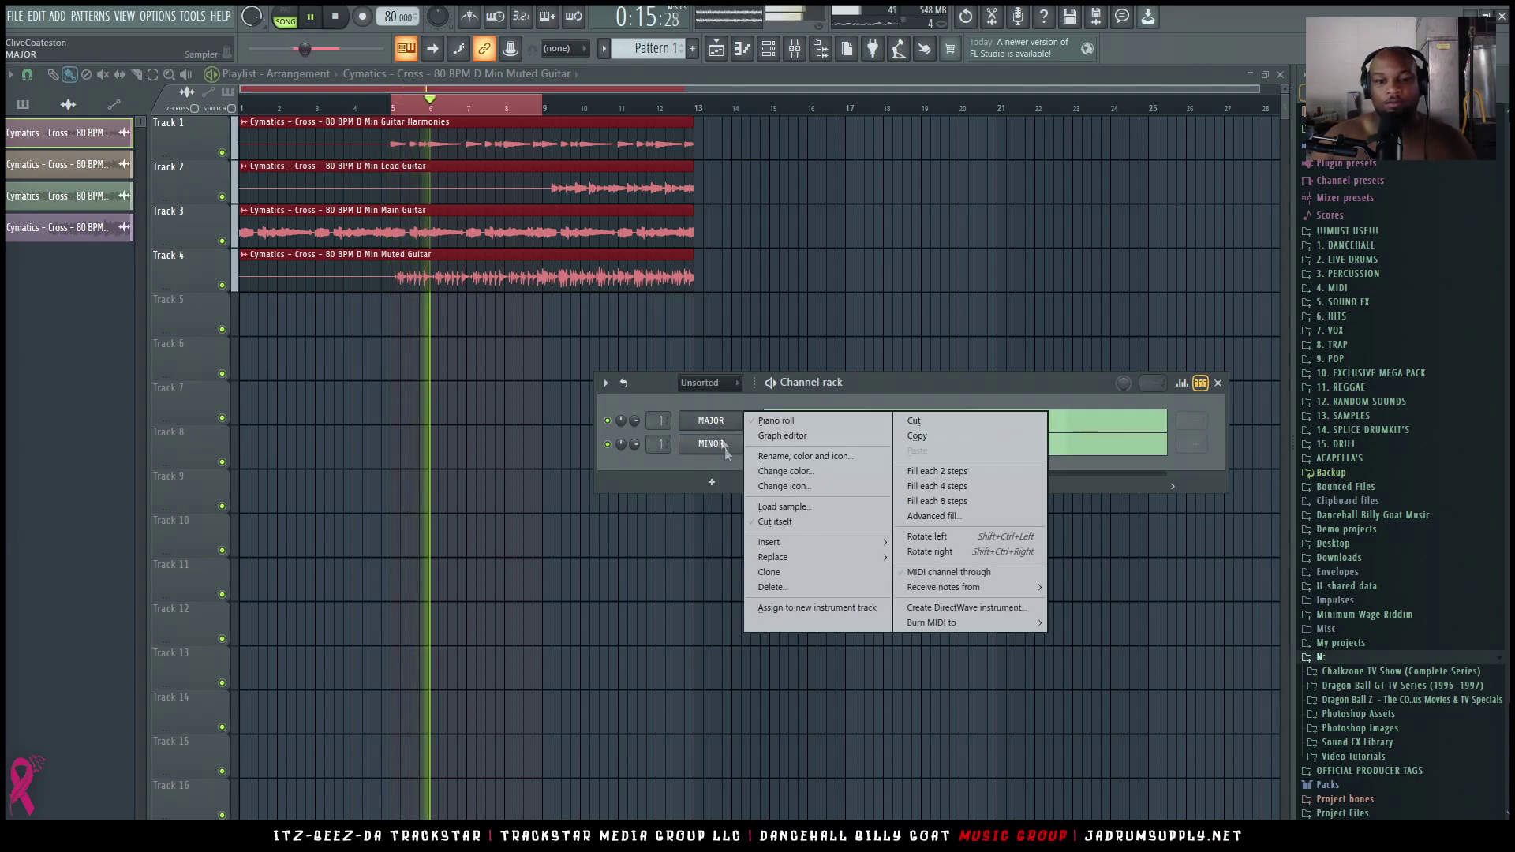
left_click(772, 587)
Open the MINOR channel's piano roll, inspect its lowest scale notes and bring the channel rack back over it
right_click(711, 420)
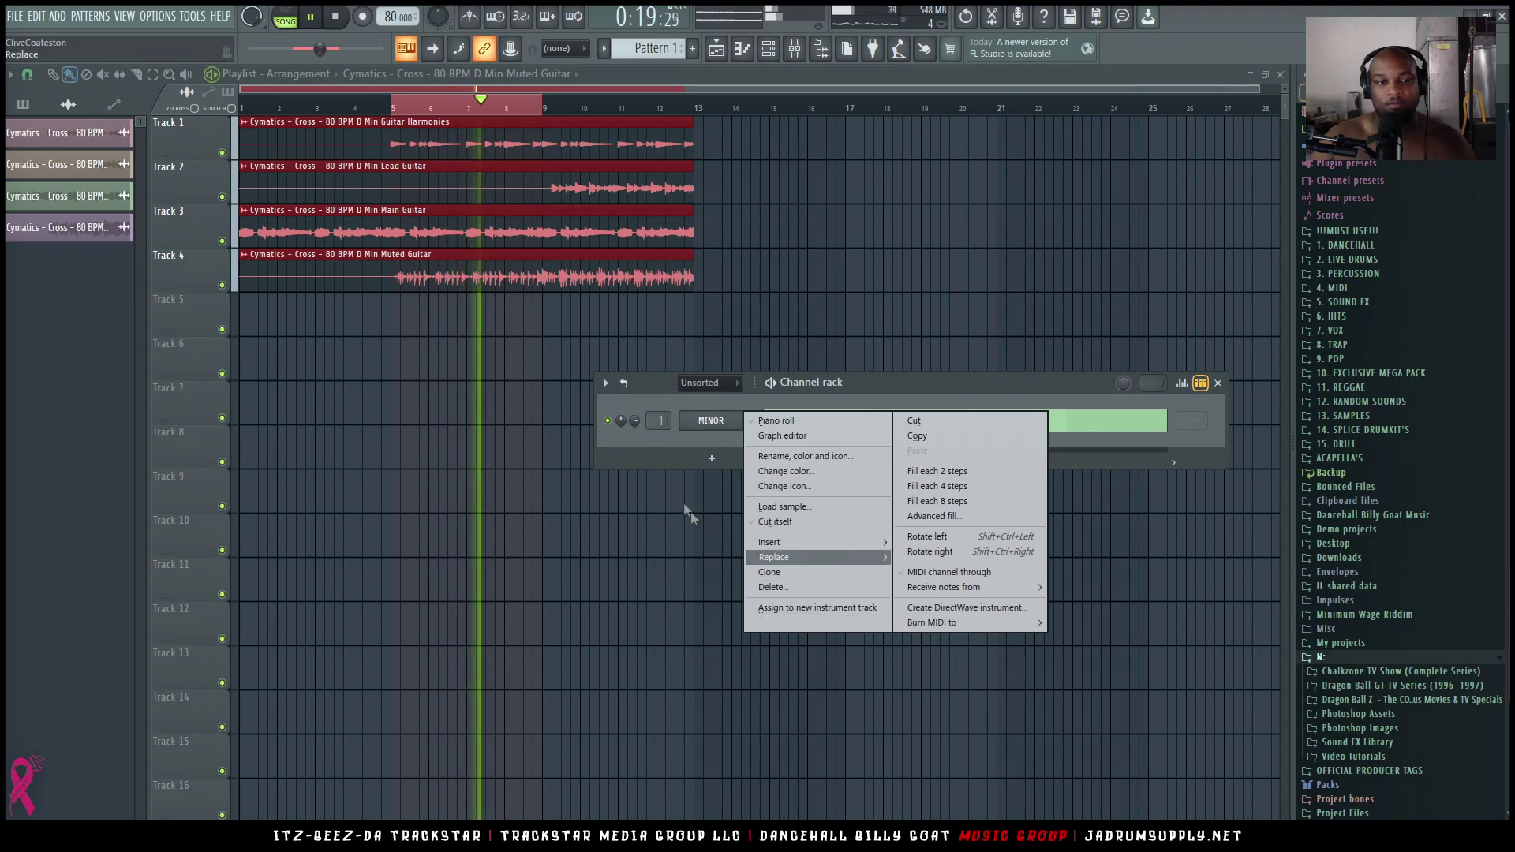
left_click(776, 420)
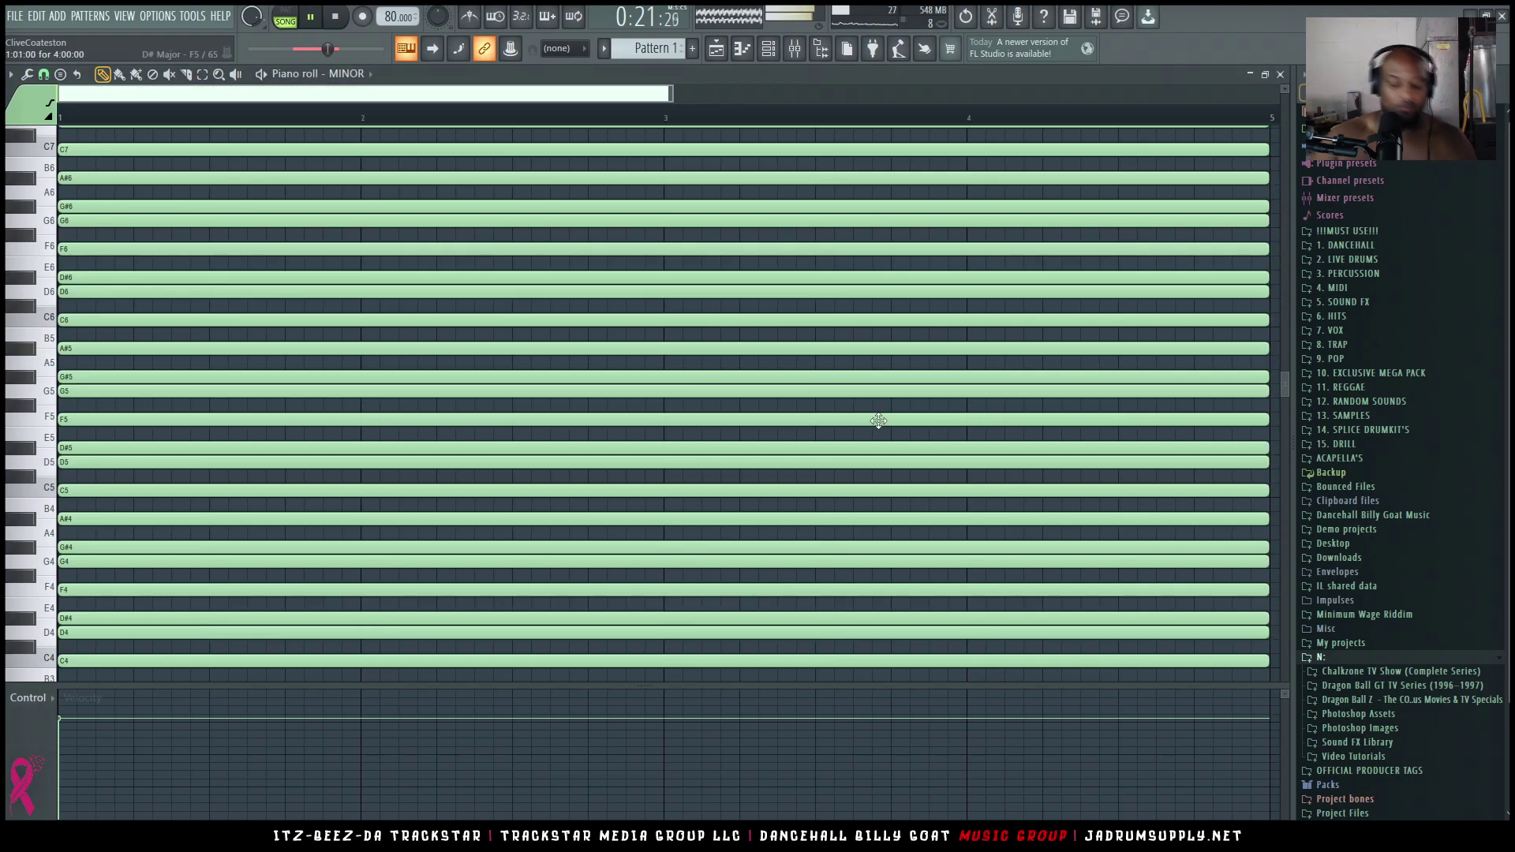
scroll(879, 420, "down", 10)
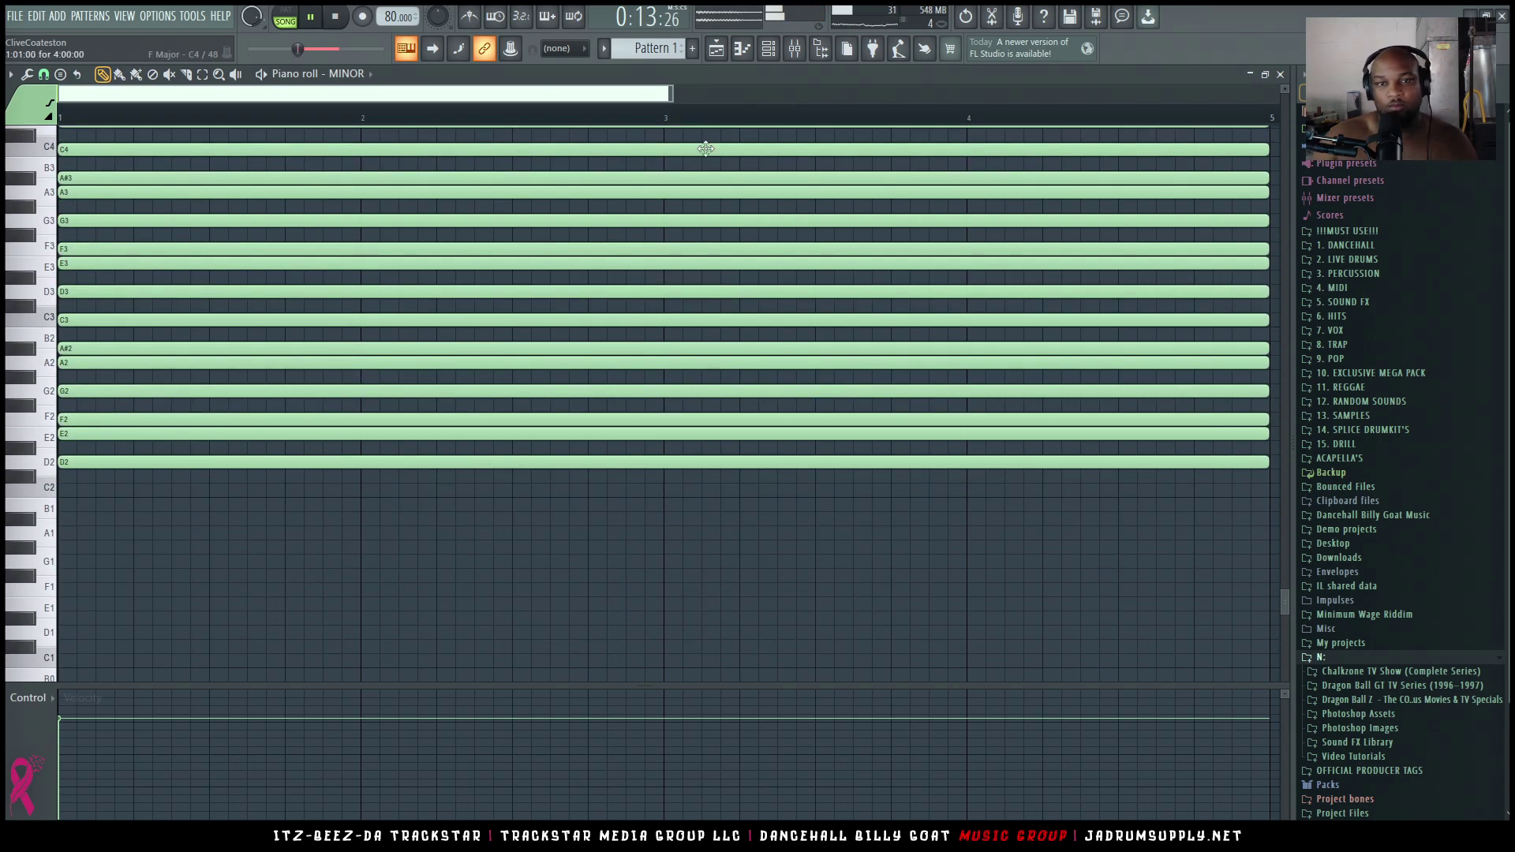
left_click(772, 53)
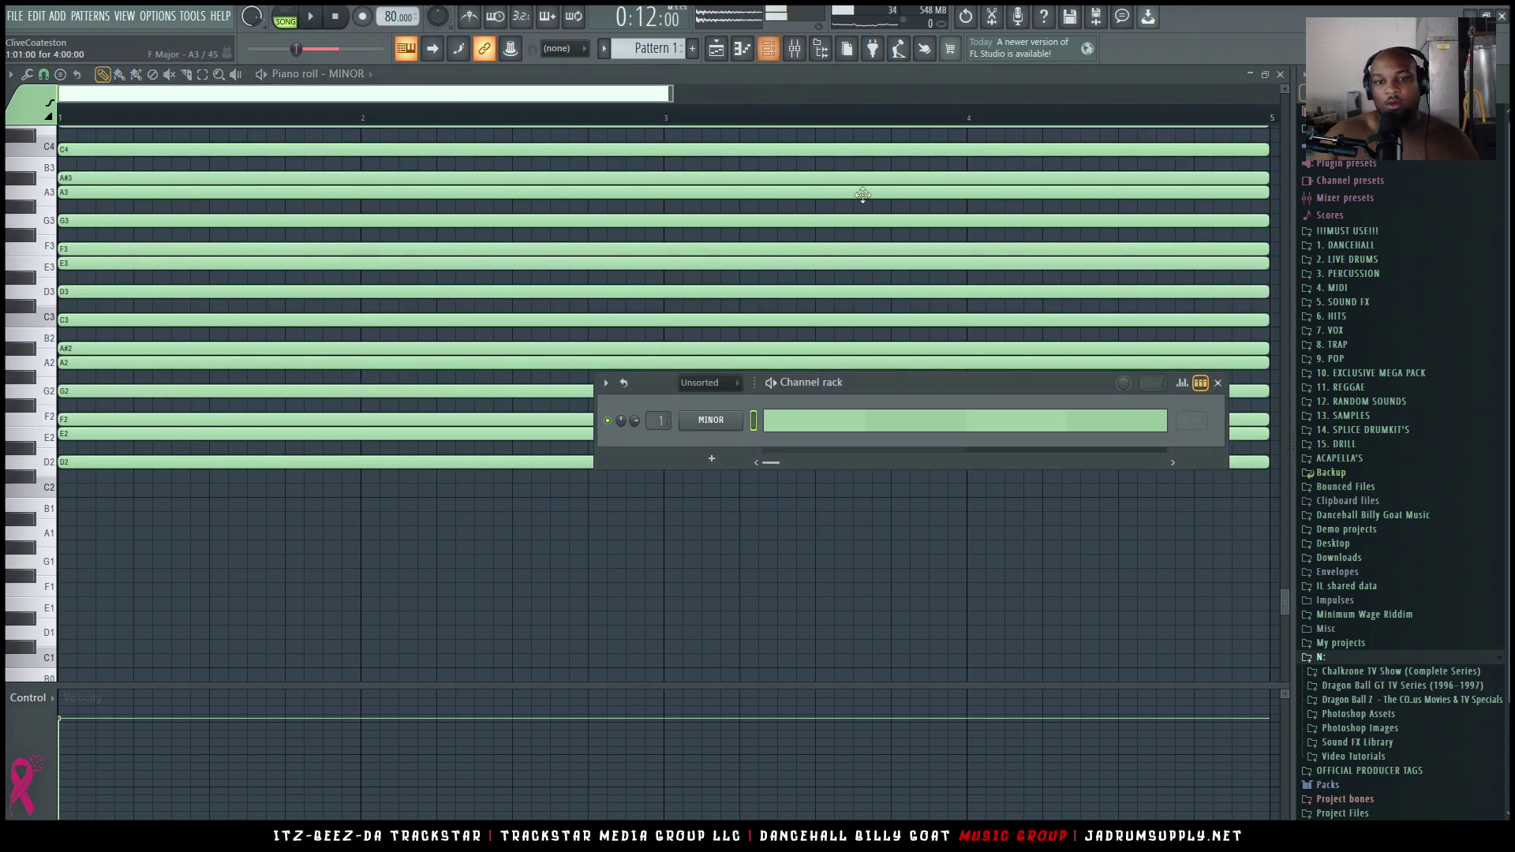
left_click(765, 55)
left_click(767, 48)
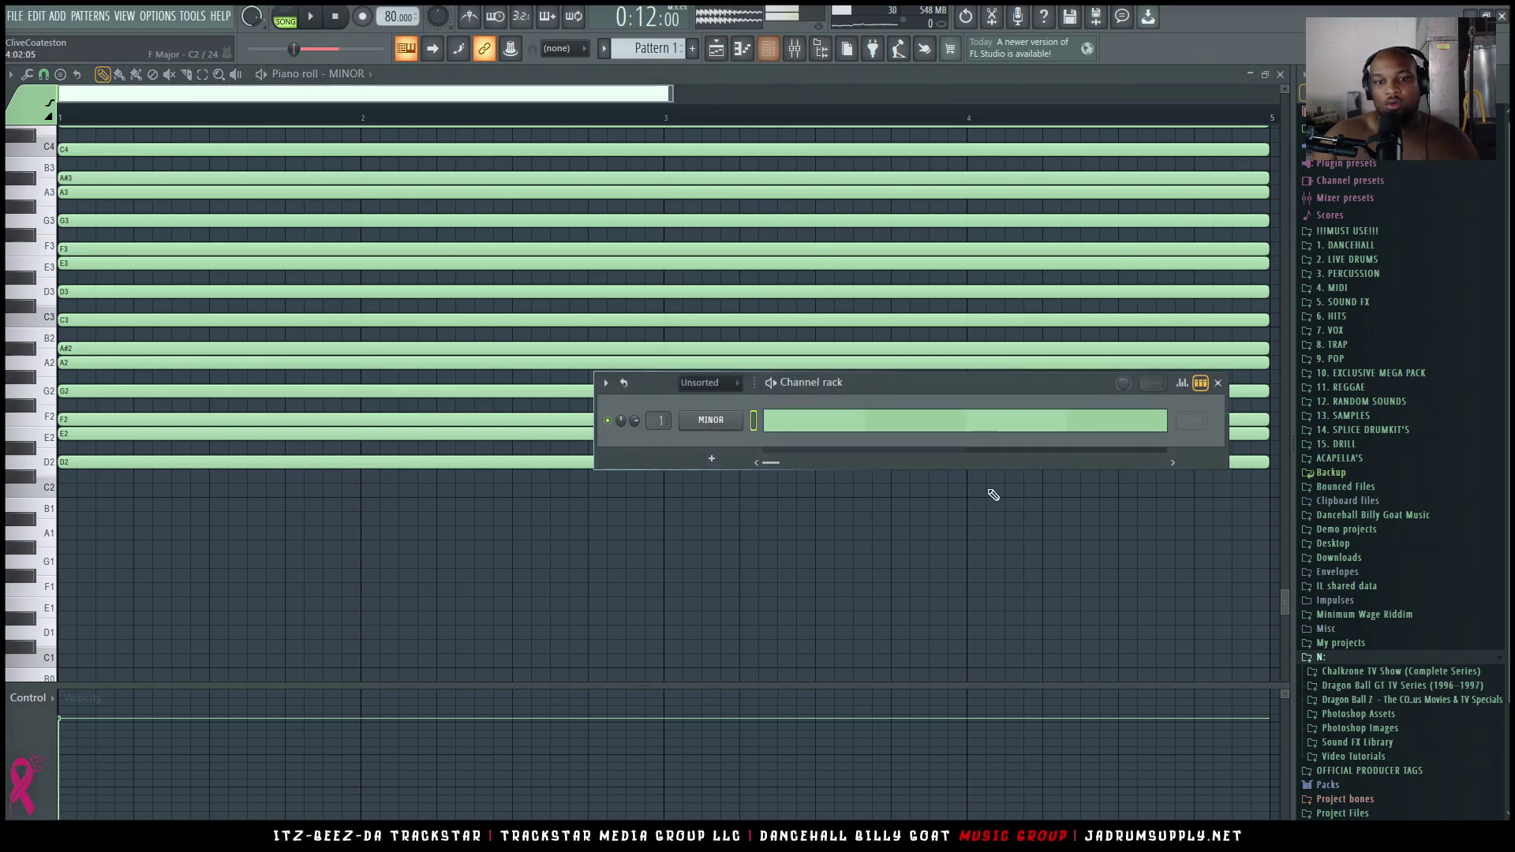
Load the 808_2_[Yankee] sample from the 808 folder of Dancehall Billy Goat Drumkit Vol. 1 into a new channel
left_click(1357, 246)
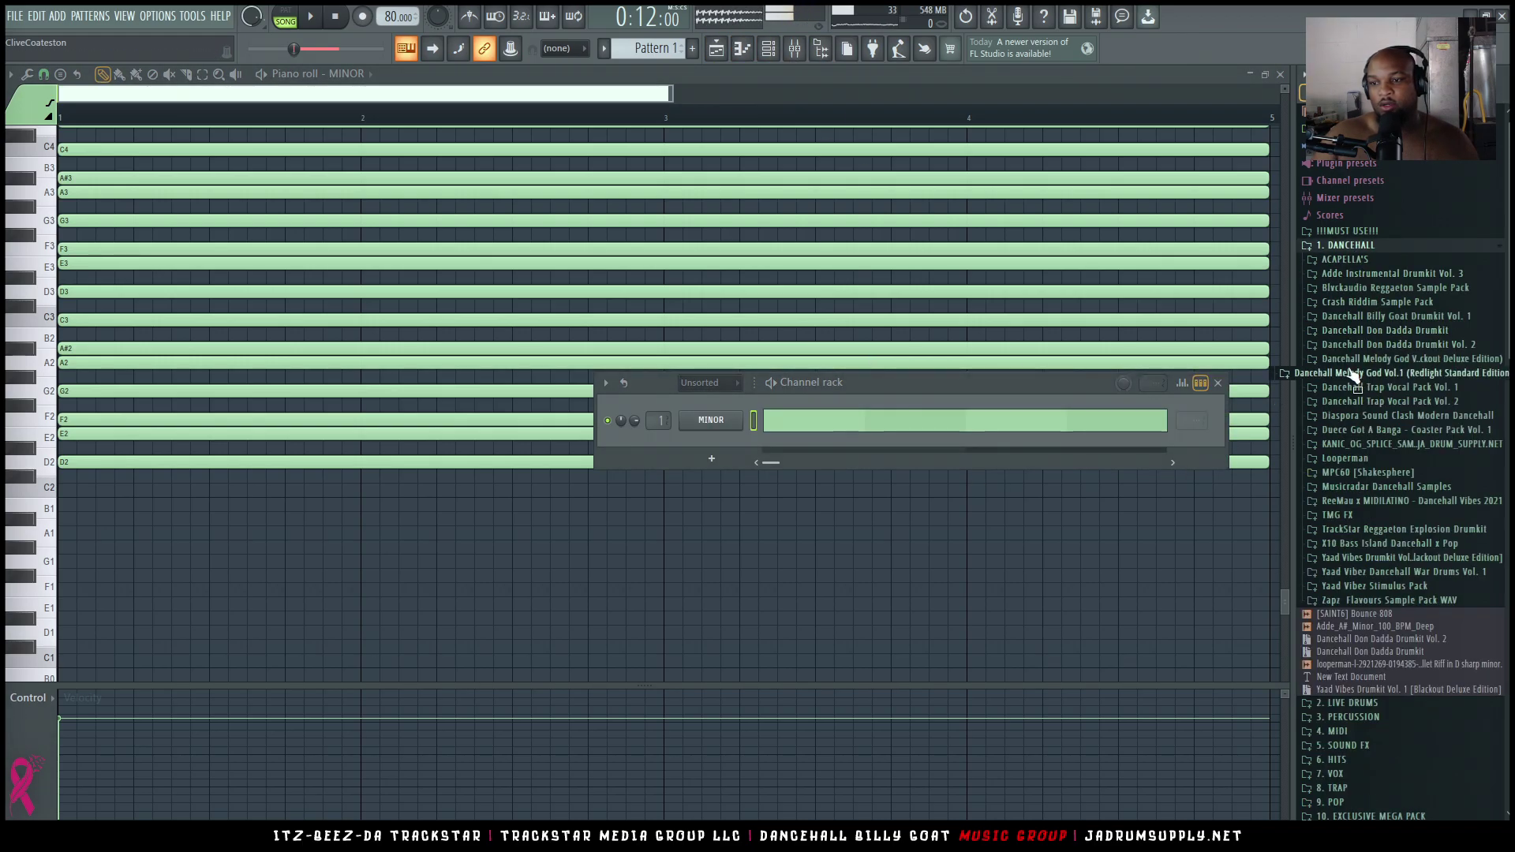
left_click(1411, 319)
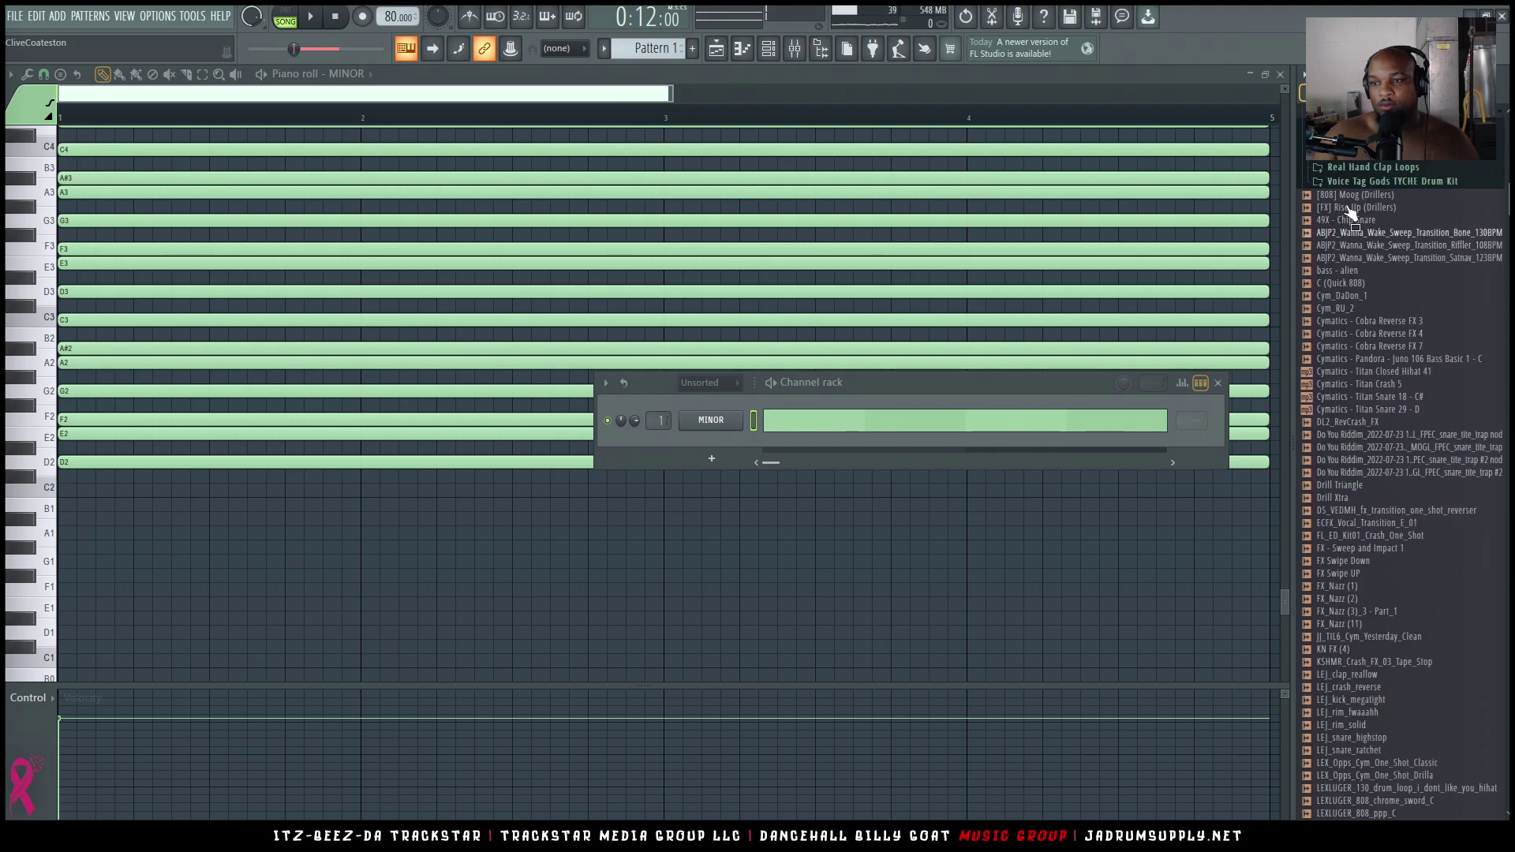
left_click(1342, 278)
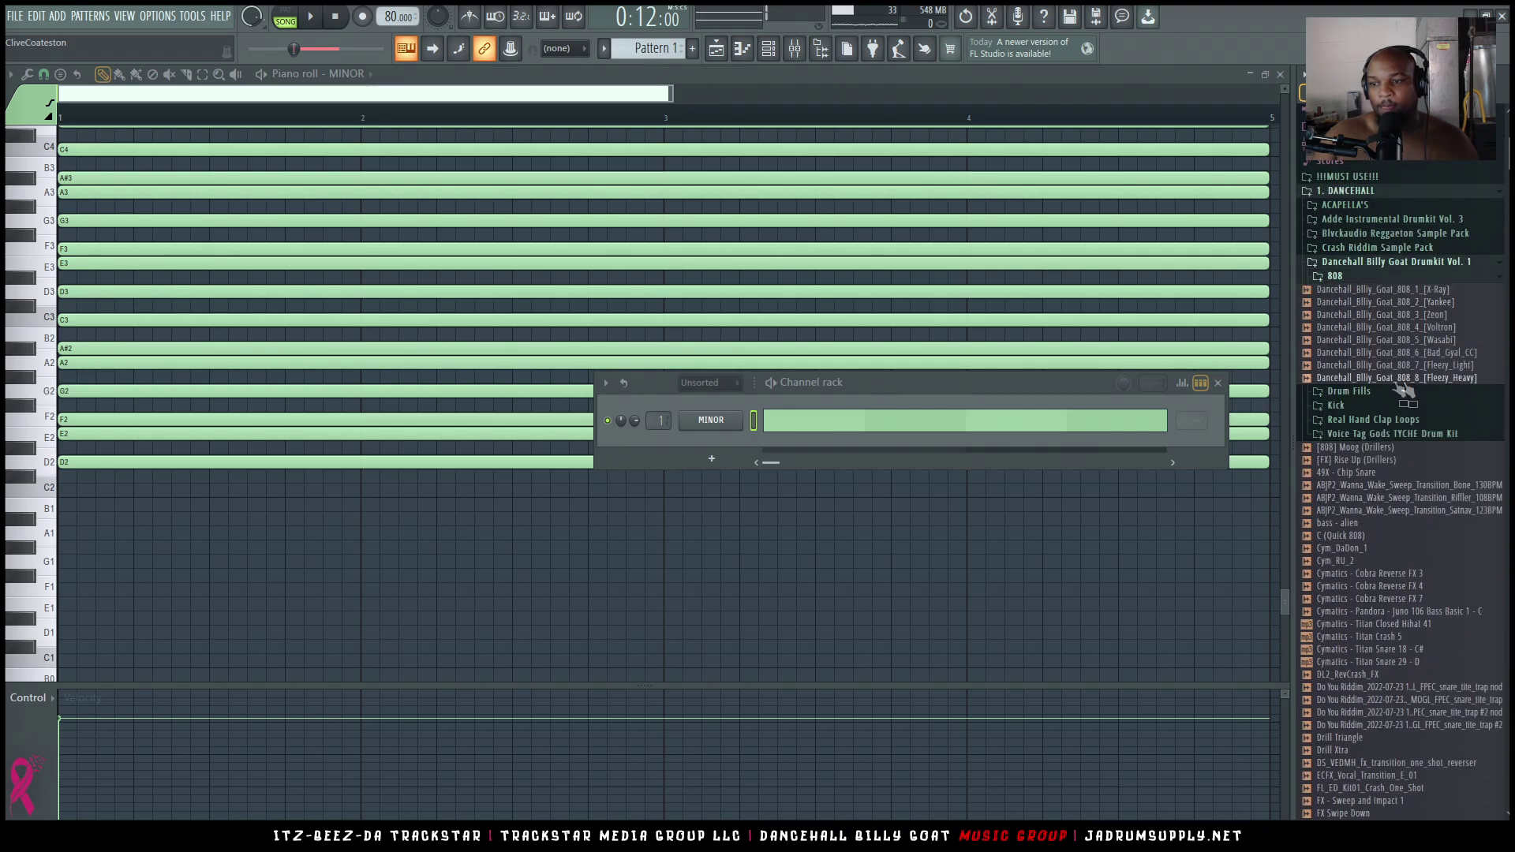
right_click(1436, 309)
left_click(1374, 316)
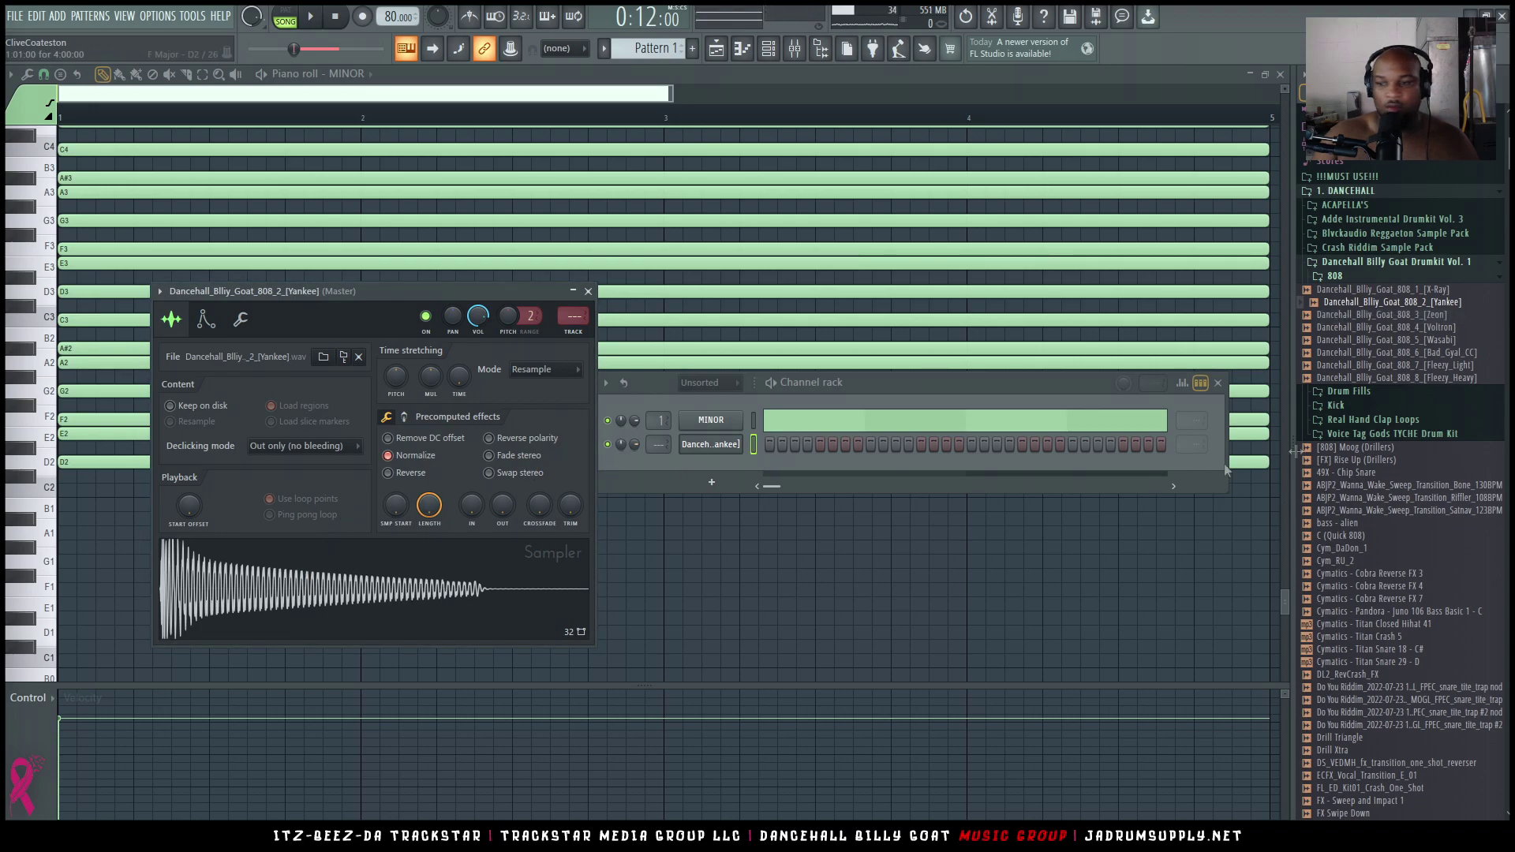
Load Yaad Vibez_Kick_7_[Dirty] from the Kick's folder of the Yaad Vibes Drumkit Blackout Deluxe Edition into a new channel
left_click(1338, 265)
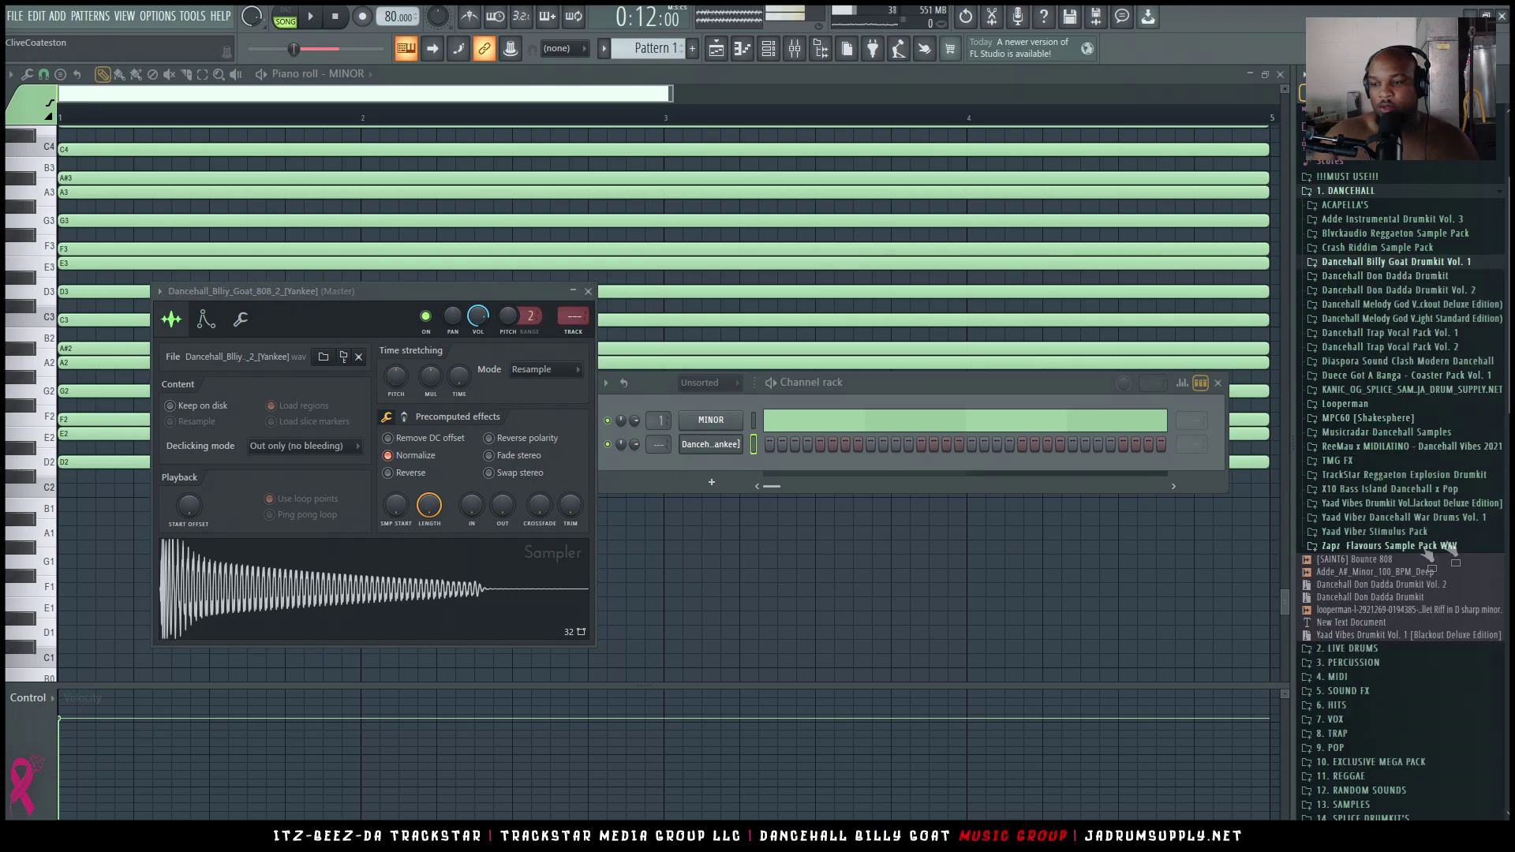
left_click(1389, 503)
scroll(1357, 490, "down", 3)
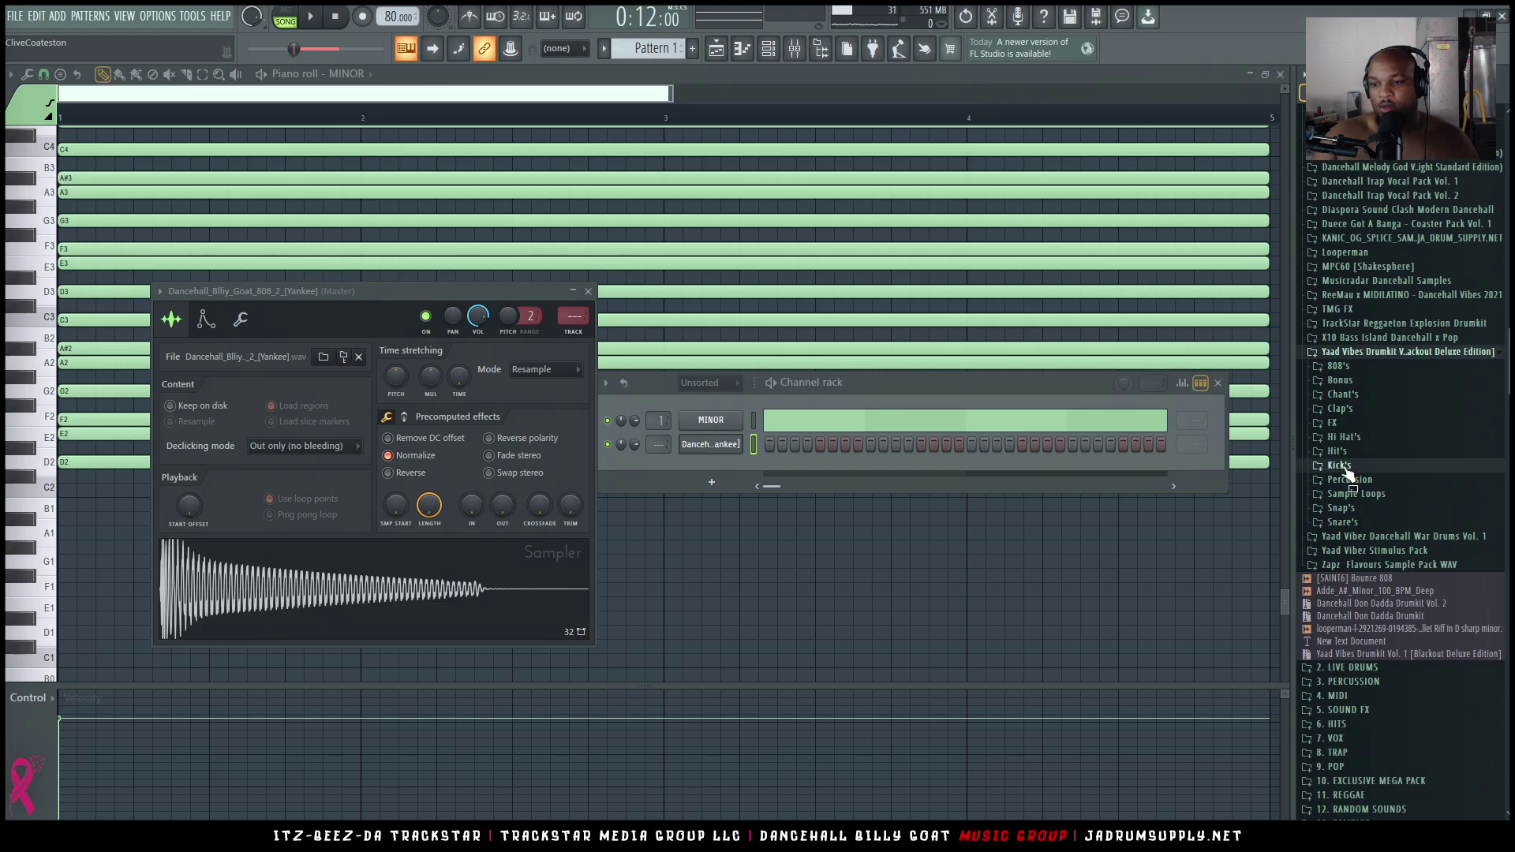
left_click(1342, 466)
right_click(1366, 609)
left_click(1389, 632)
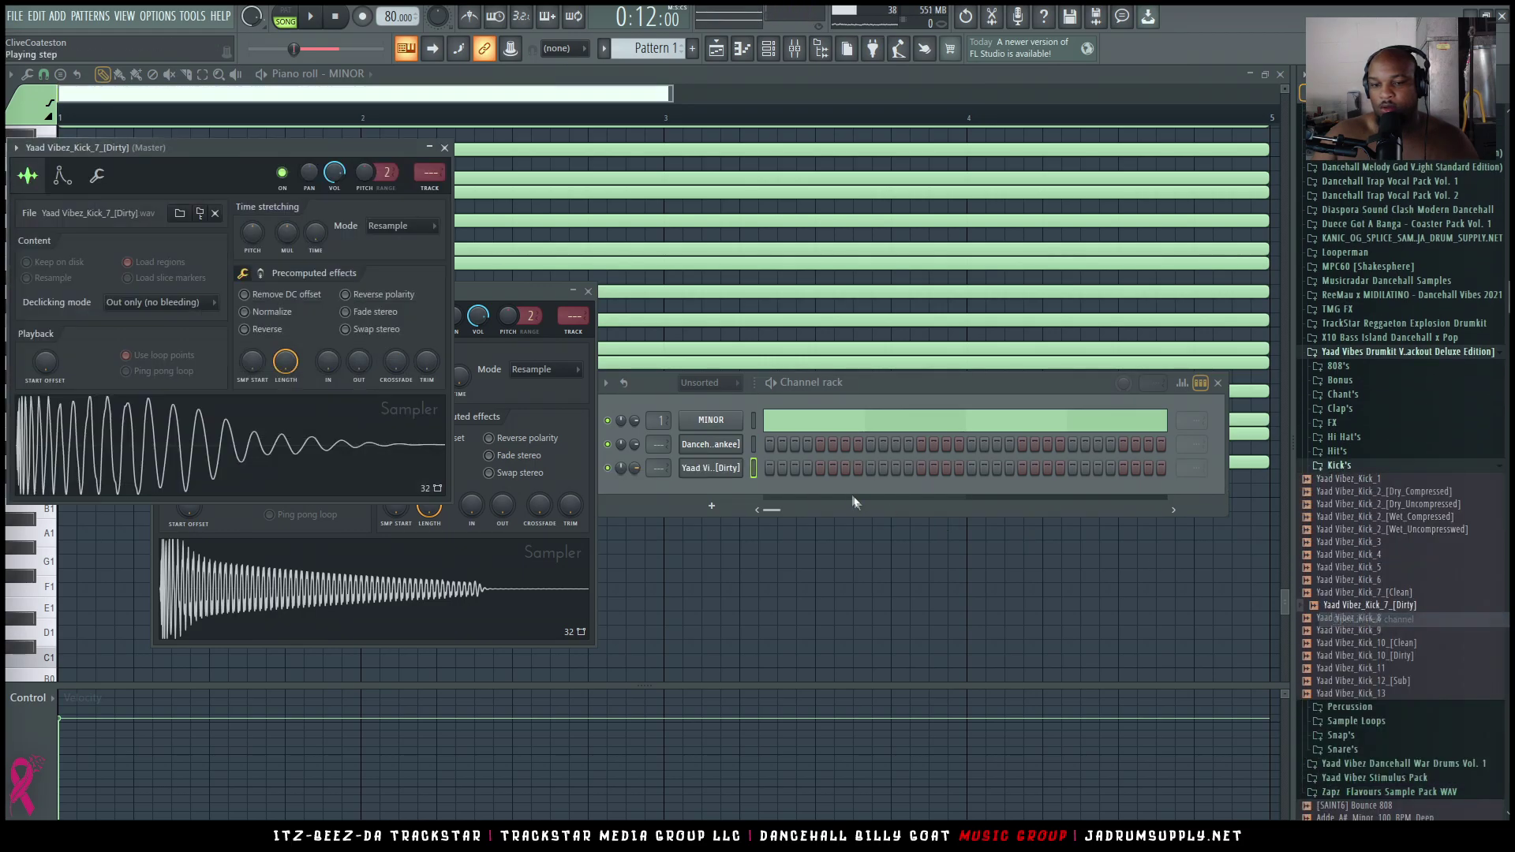
Load Yaad Vibez_Percussion_59_[Plywood]_[Dry] from the Yaad Vibez Stimulus Pack's percussion folder into a new channel
left_click(1340, 466)
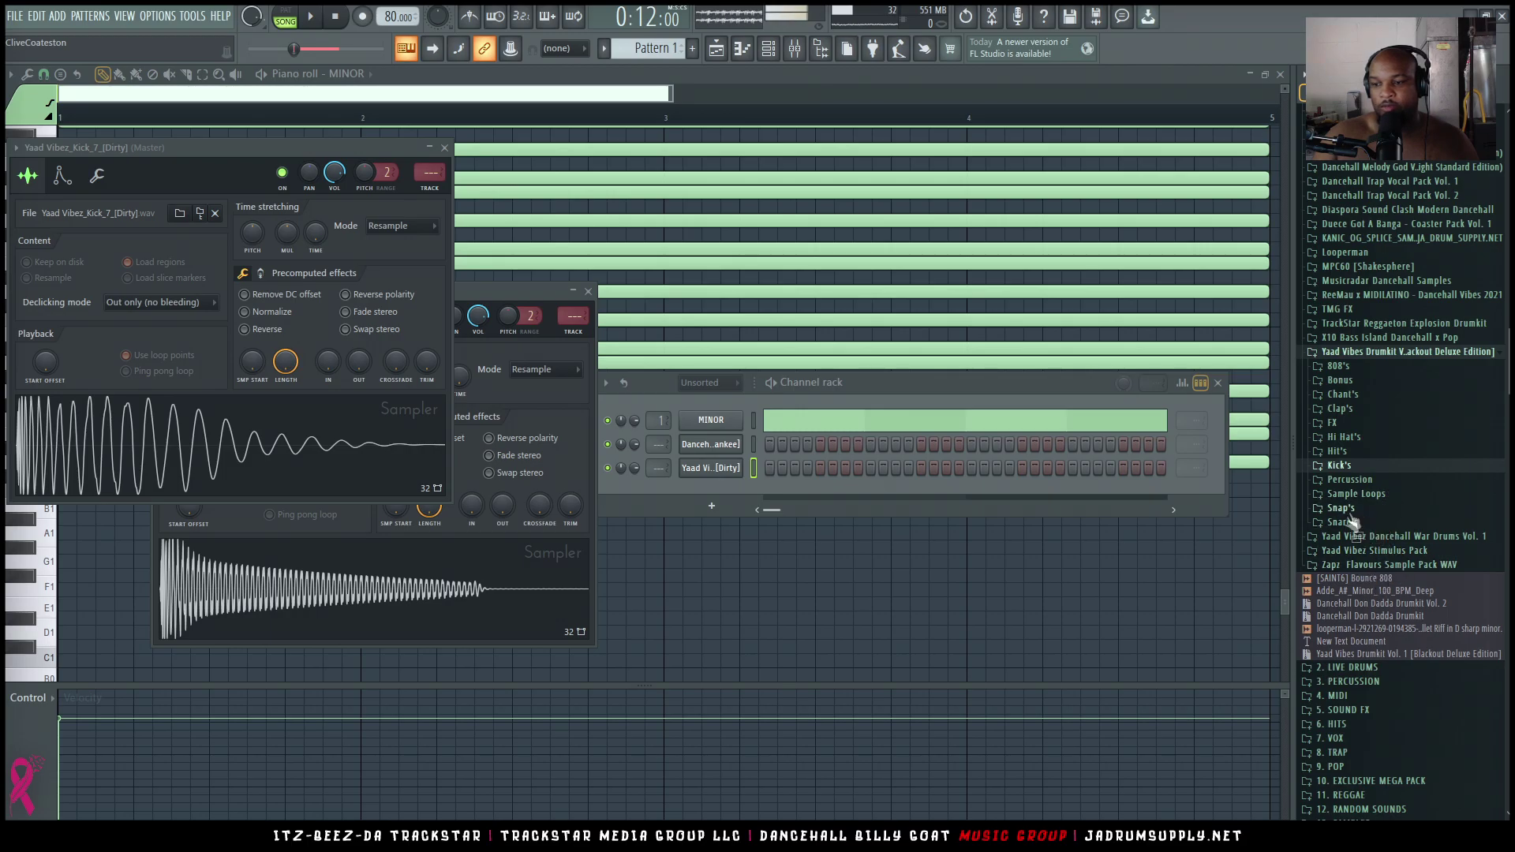
left_click(1393, 556)
scroll(1393, 559, "down", 3)
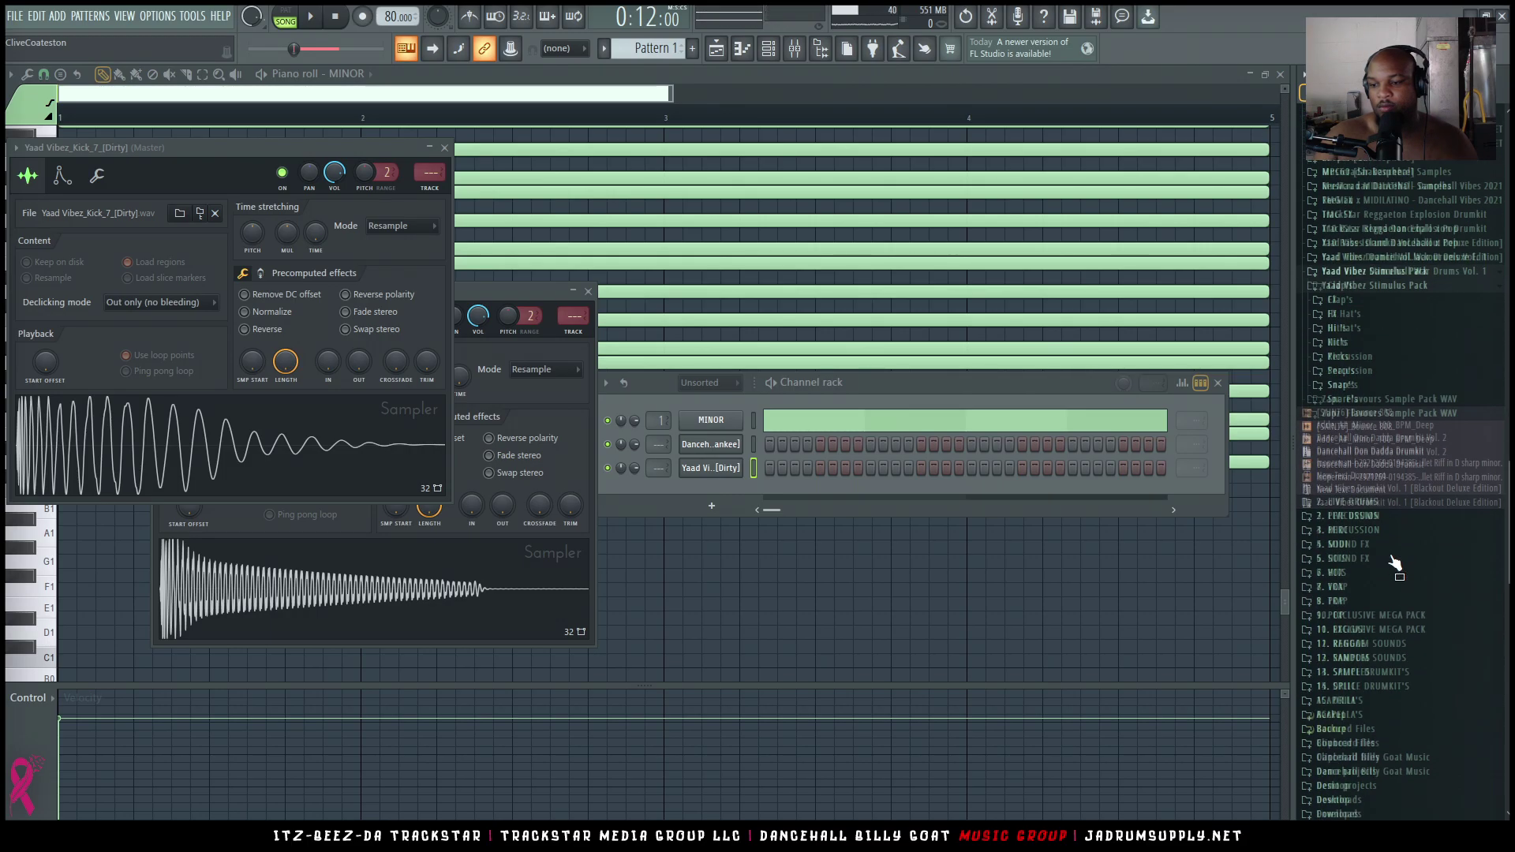
left_click(1349, 334)
scroll(1426, 442, "down", 12)
left_click_drag(1430, 437, 1432, 440)
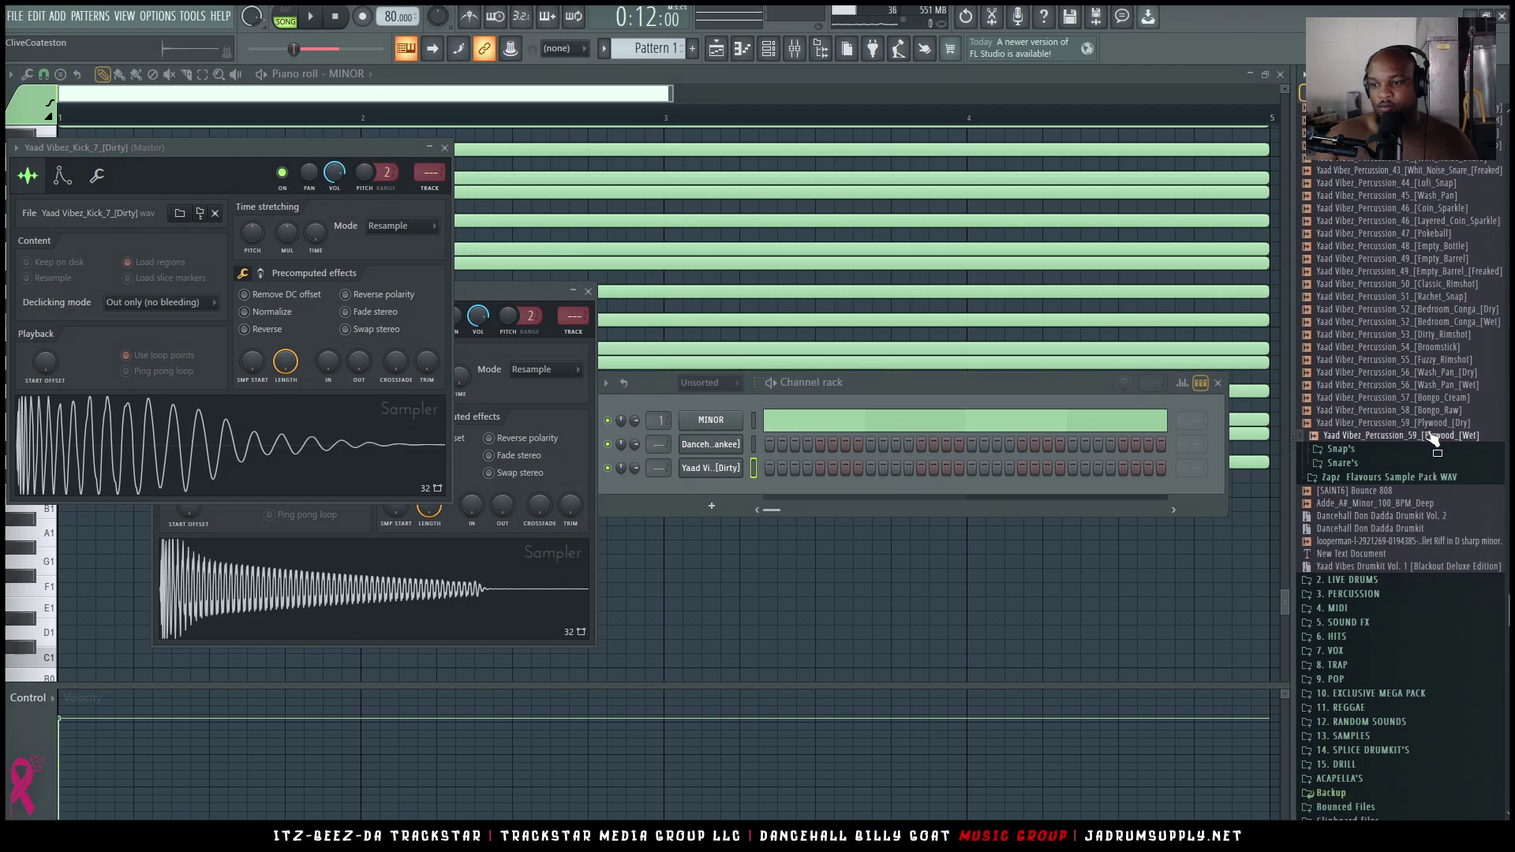
right_click(1433, 426)
left_click(1374, 434)
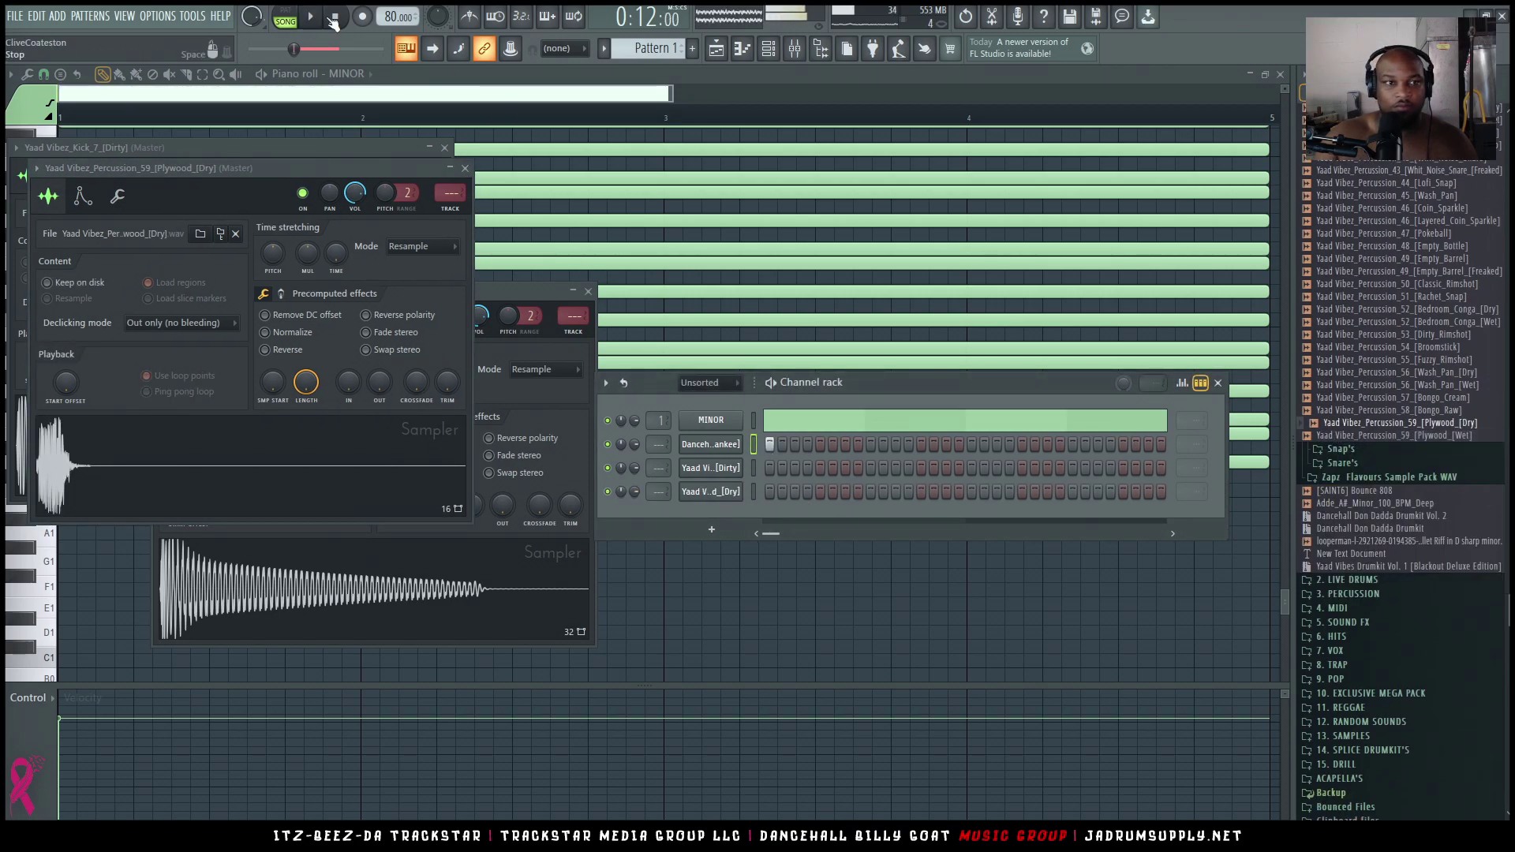
Place Pattern 1 on Track 5 of the playlist at bar 5 and start playback
key("F5")
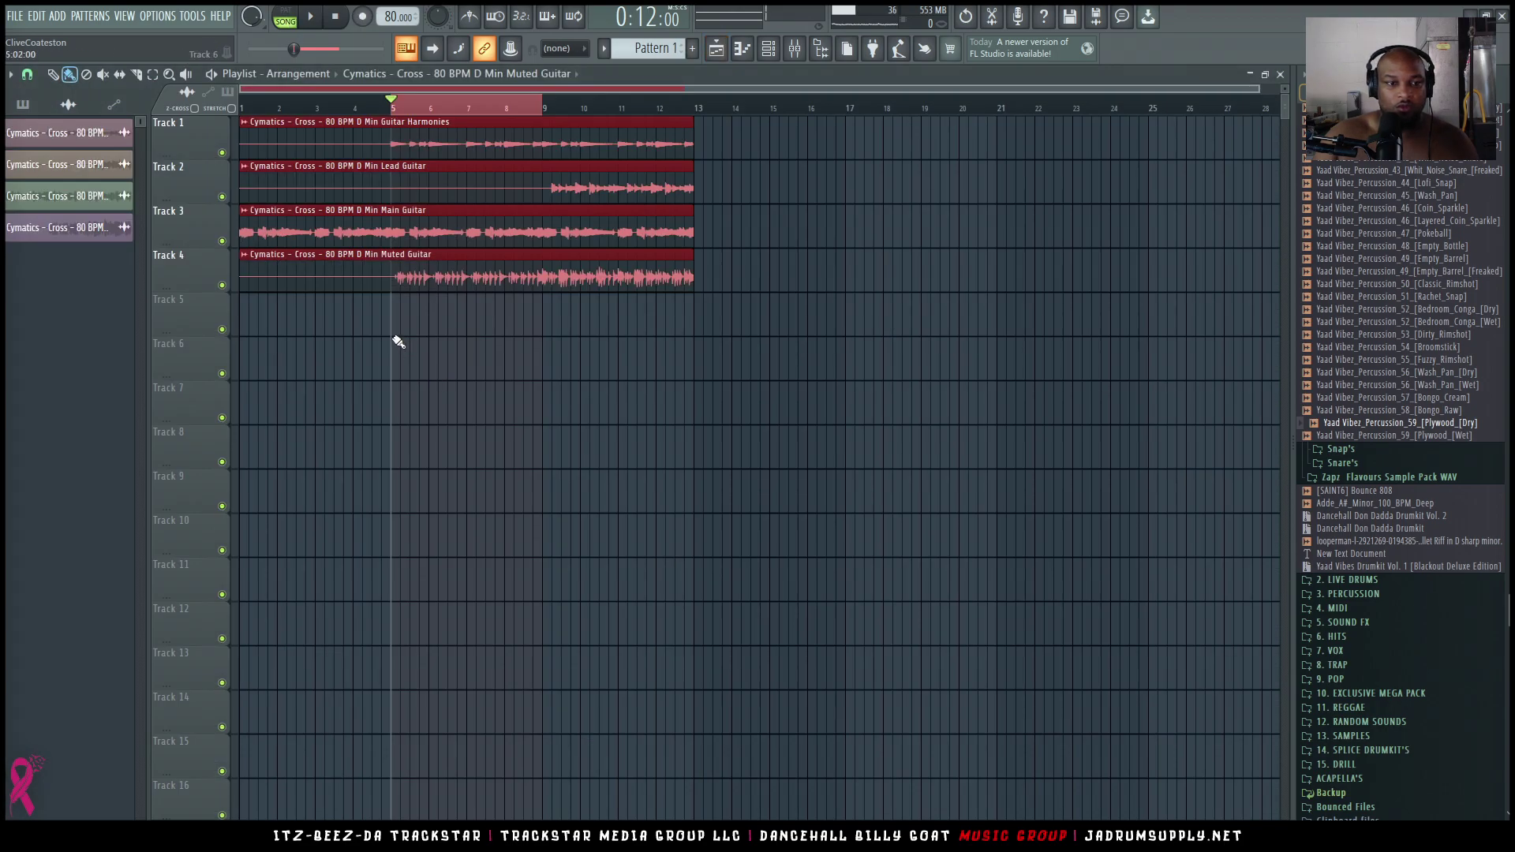
left_click(26, 105)
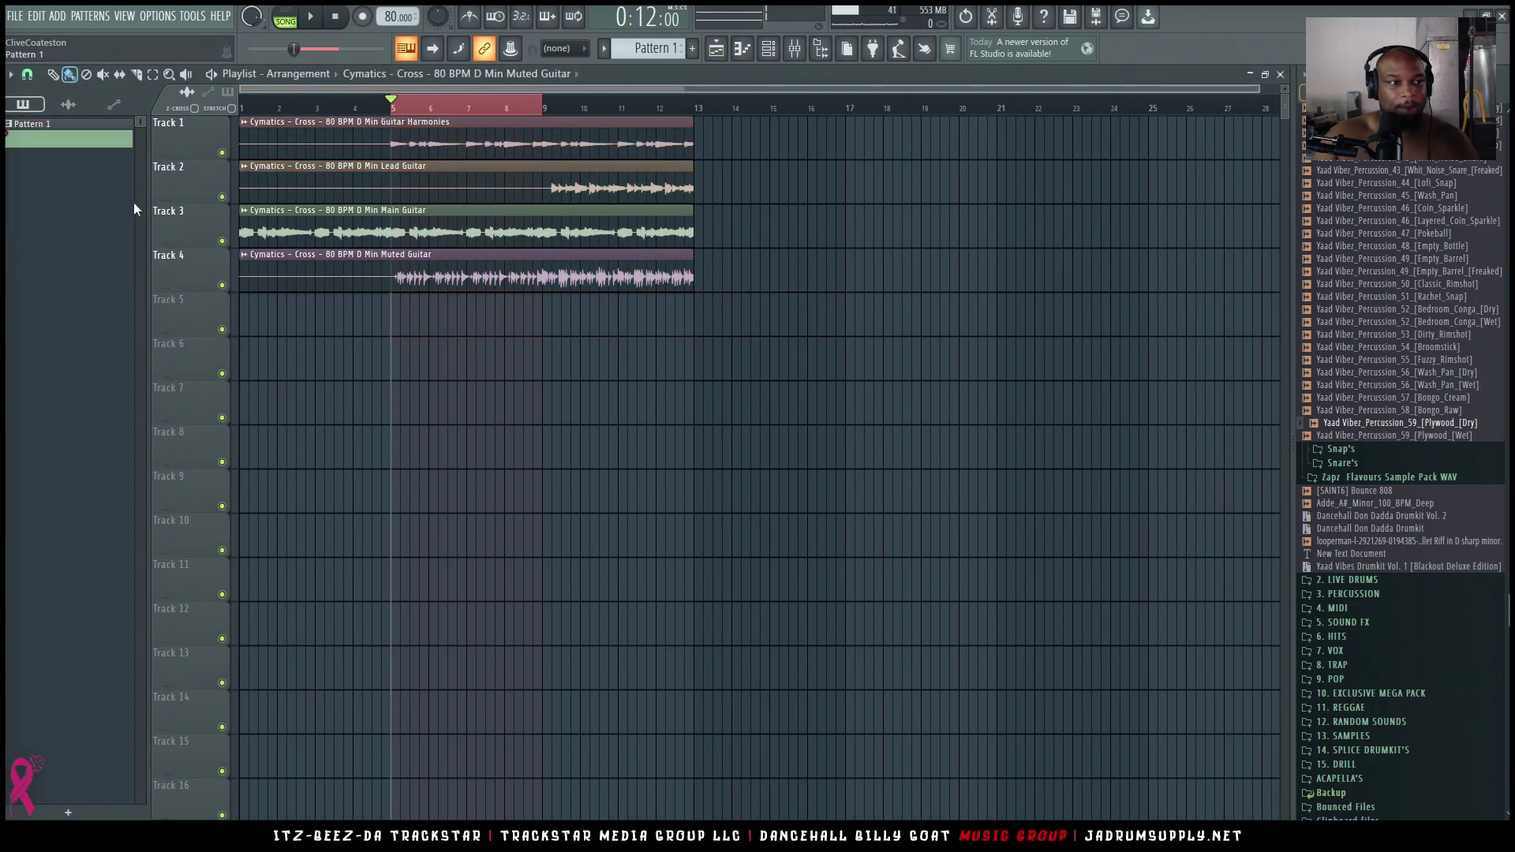
left_click(464, 331)
key("space")
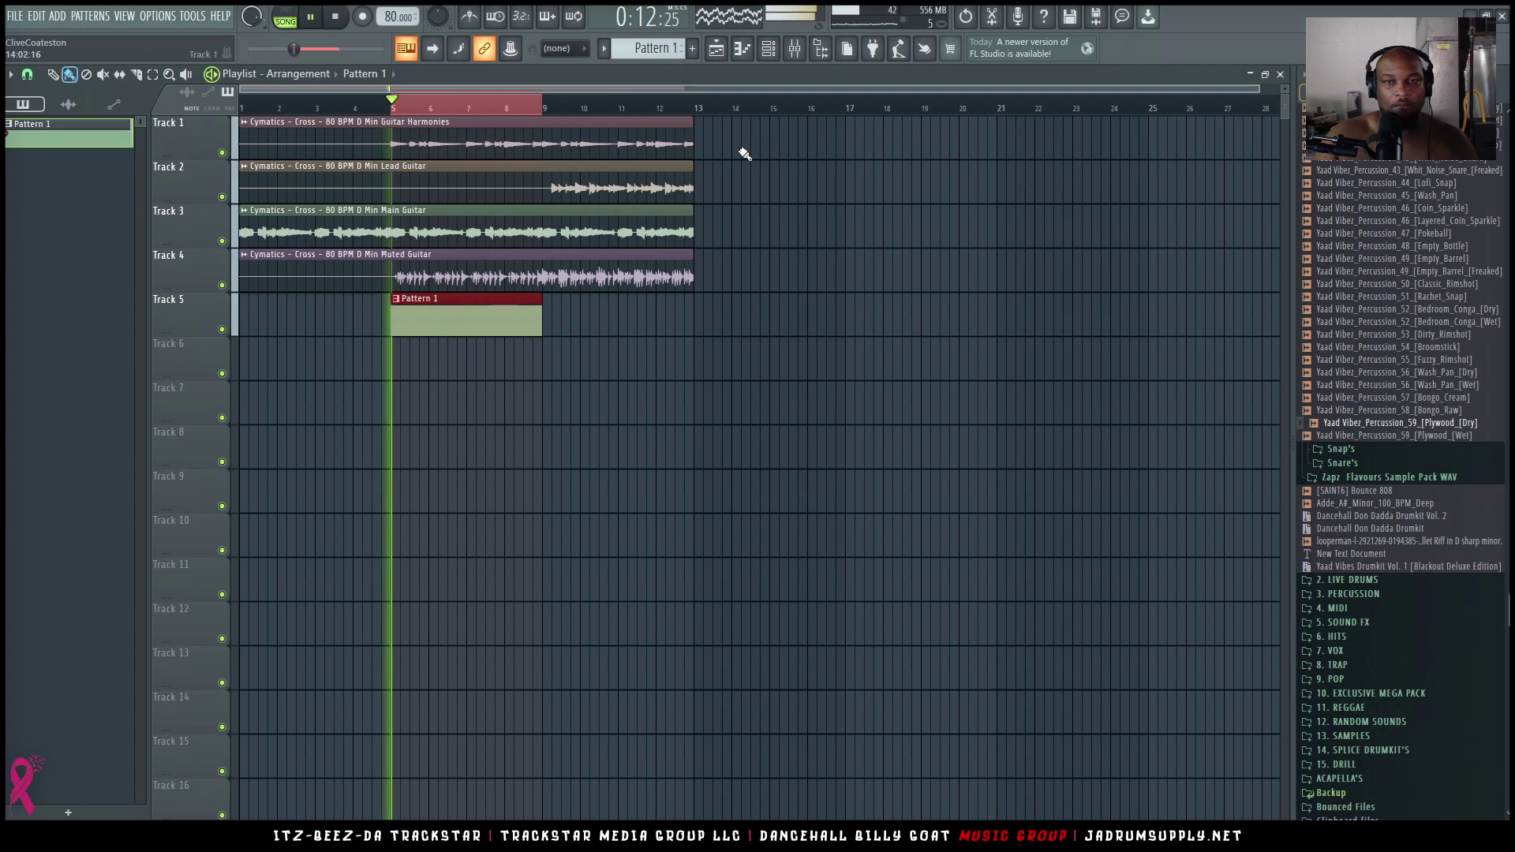
Activate steps 11 and 14 on the Yankee 808 channel and open that channel in the piano roll
key("F6")
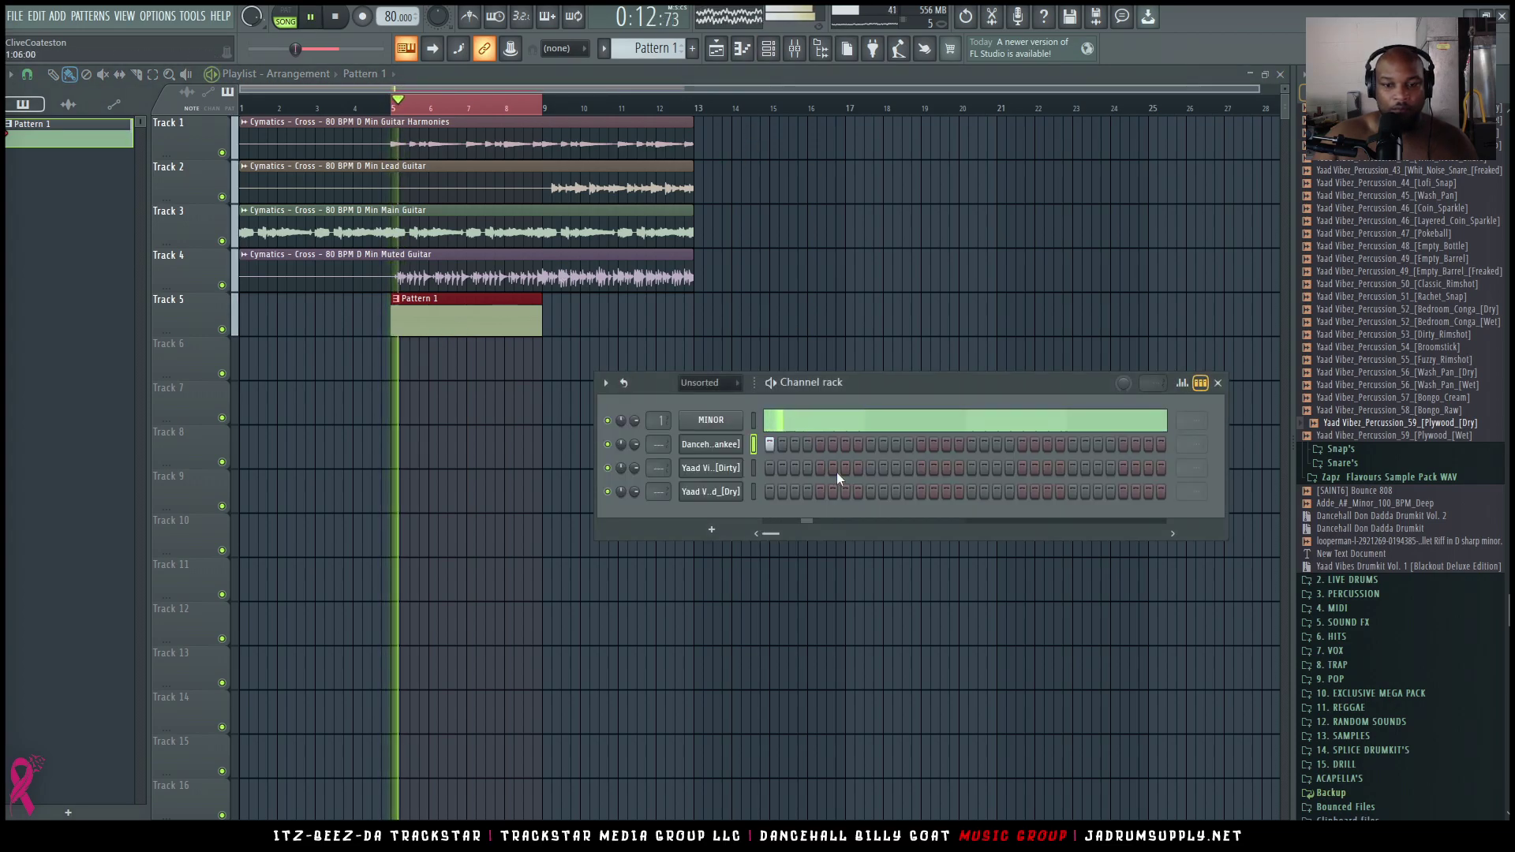
left_click(898, 447)
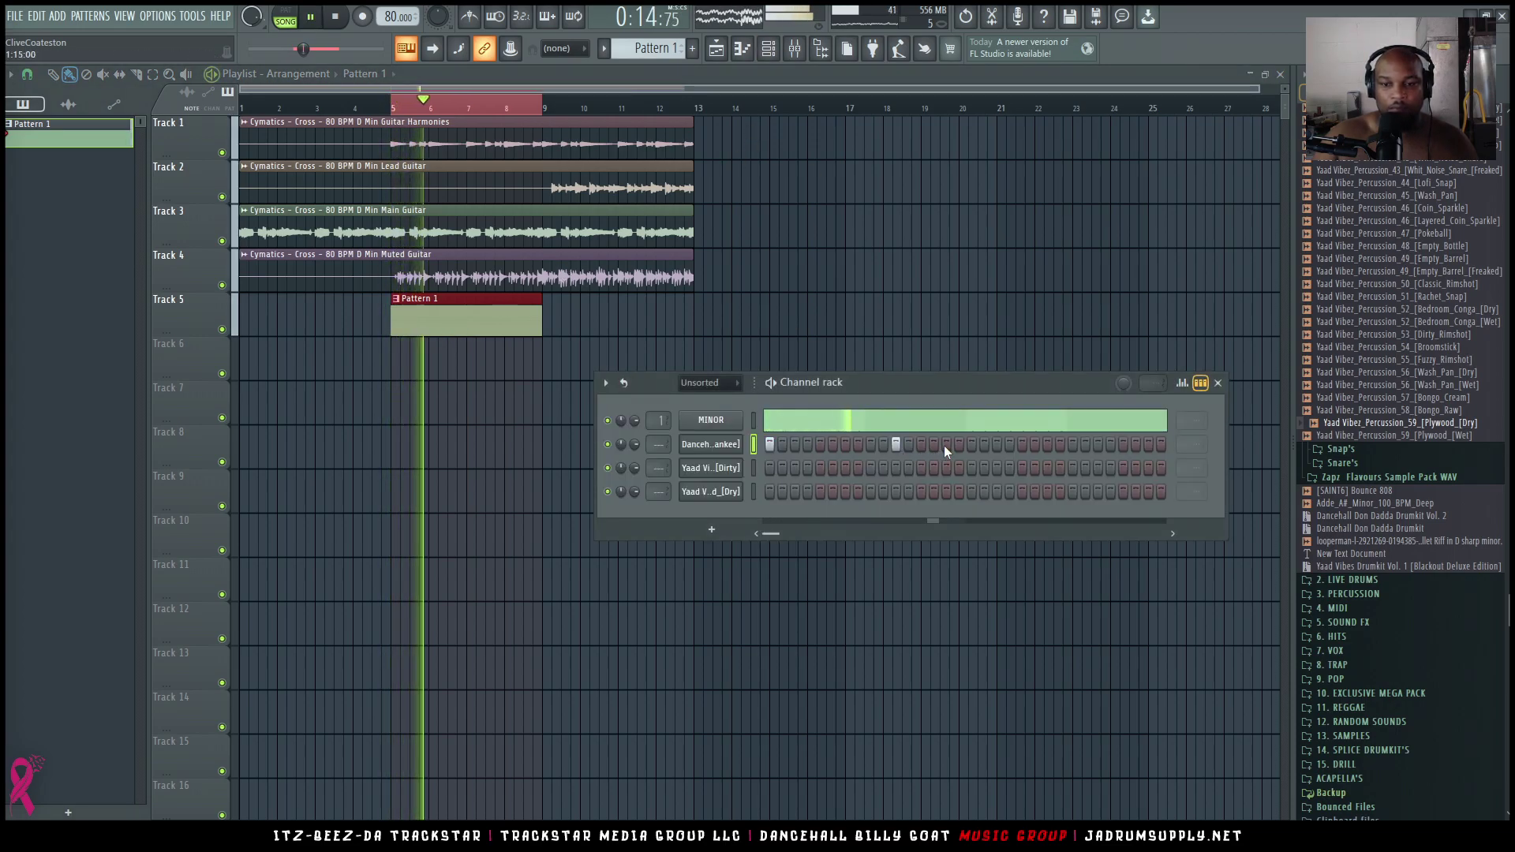
right_click(738, 450)
left_click(775, 445)
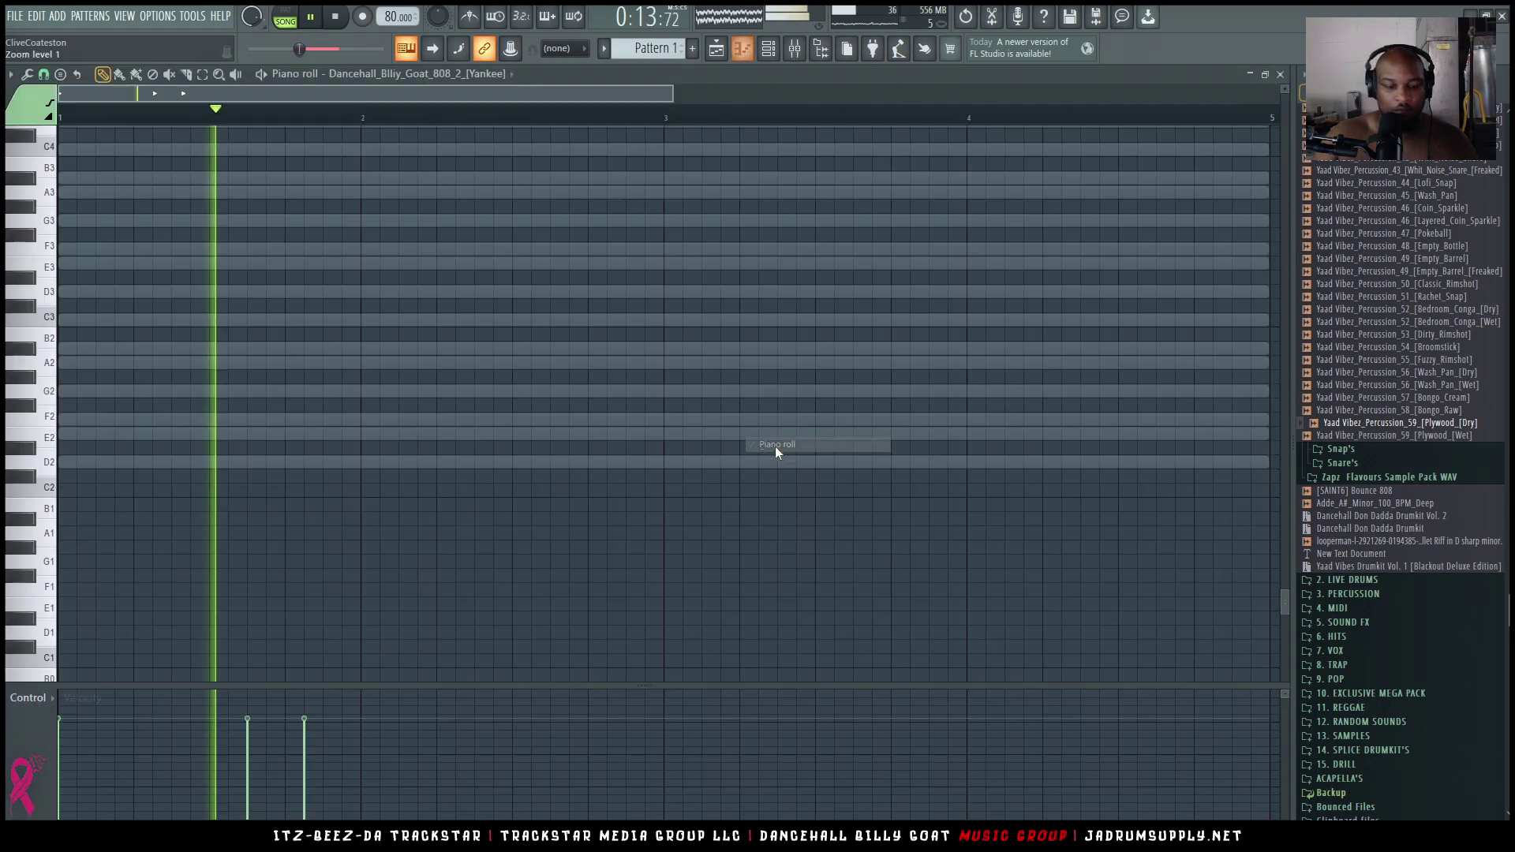
Add short C5 808 notes at the start of bar 2 and at the eleventh step of bar 2
left_click(334, 405)
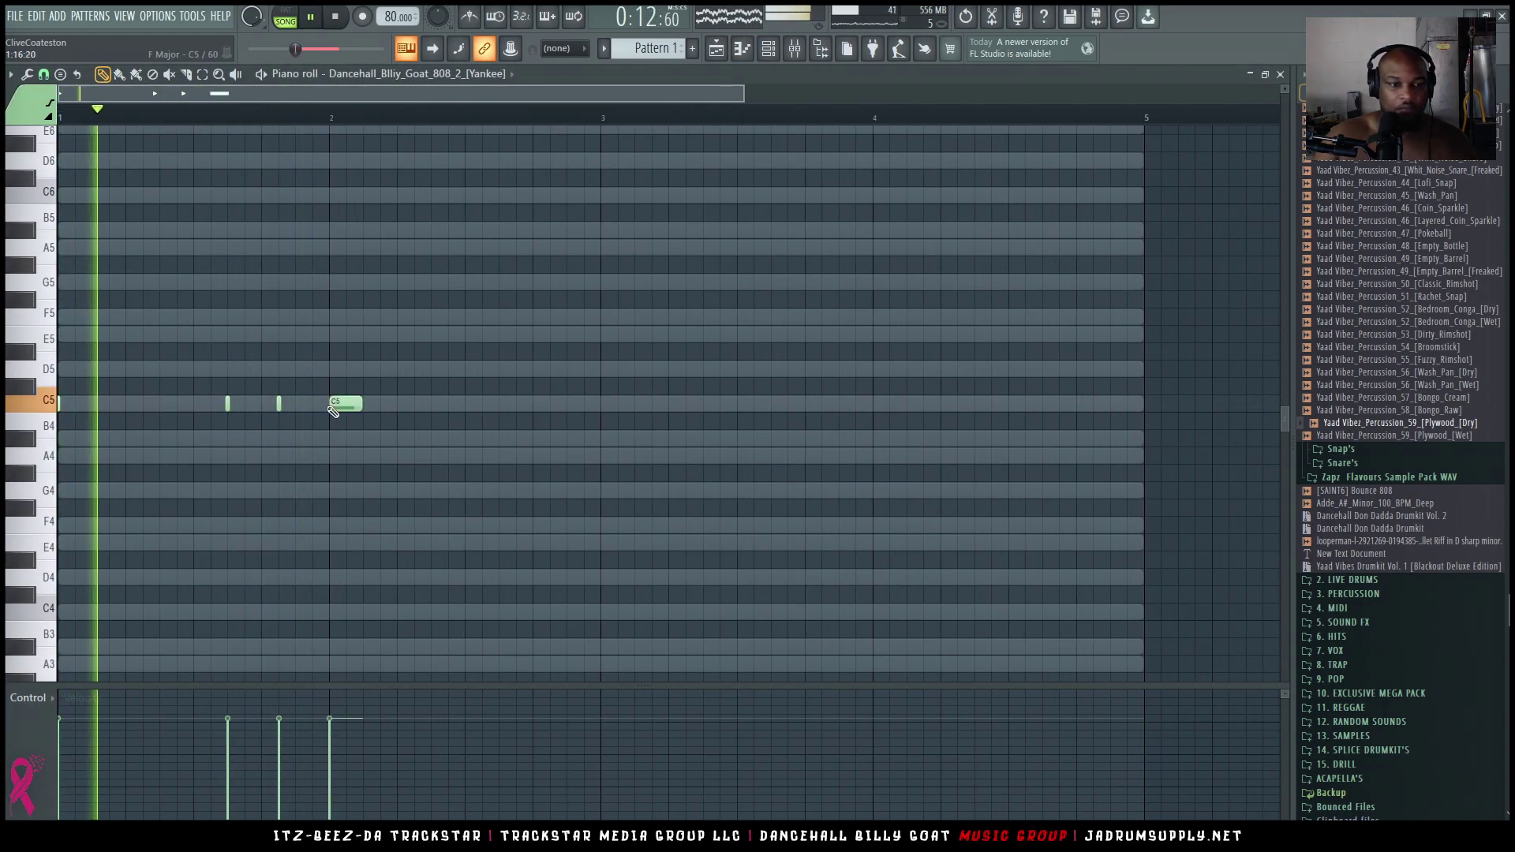
right_click(333, 406)
left_click(331, 406)
left_click(498, 405)
left_click(602, 405)
right_click(602, 405)
Copy the two-bar 808 phrase to bar 3 and lengthen all the notes slightly
left_click_drag(590, 444, 58, 333)
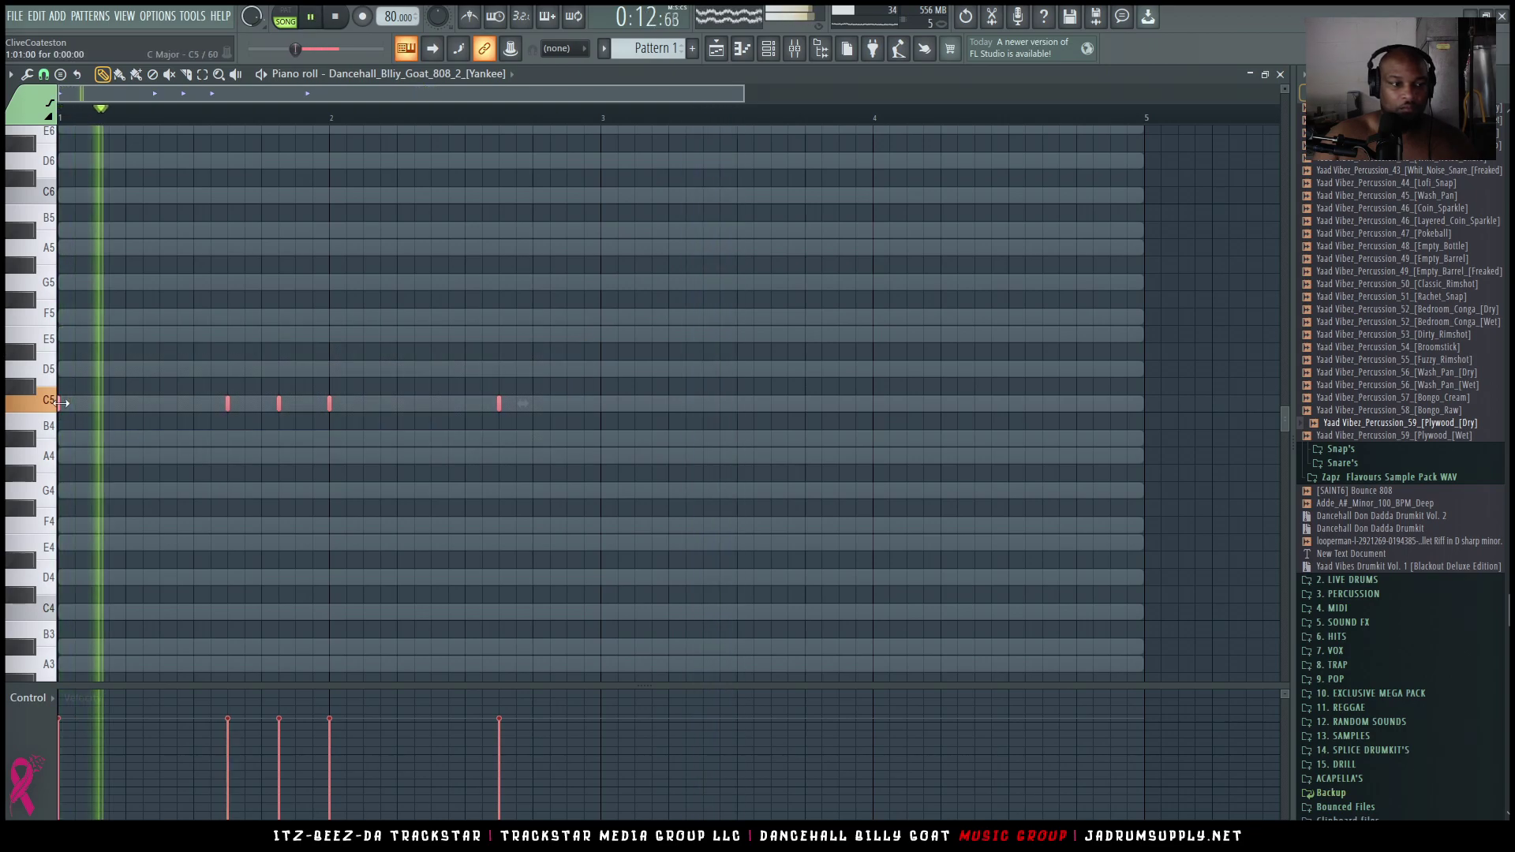
left_click_drag(60, 405, 602, 395, "shift")
key("ctrl+a")
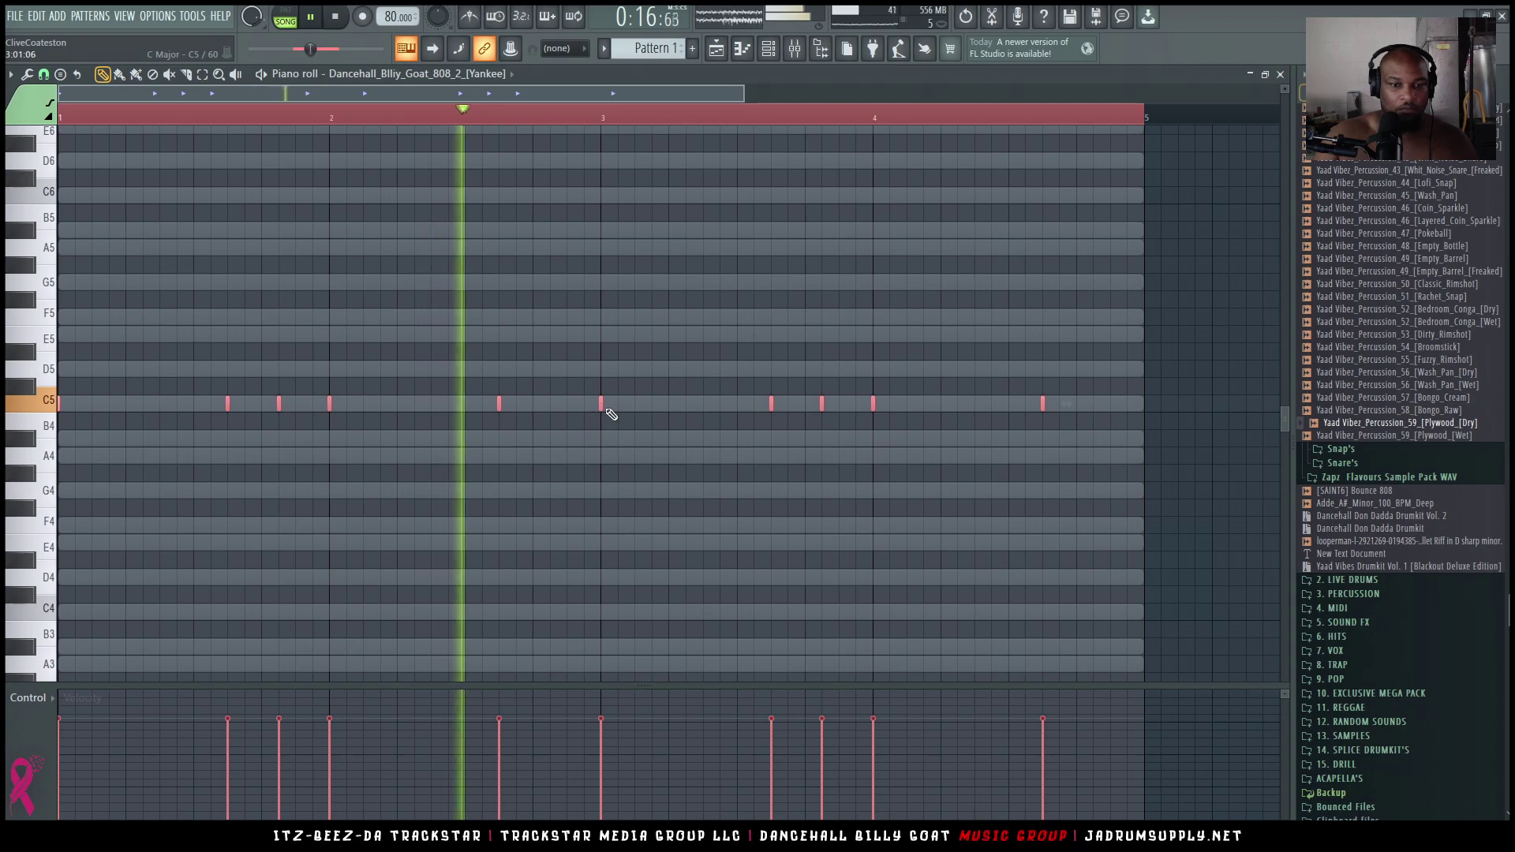
left_click_drag(603, 406, 616, 411)
key("ctrl+d")
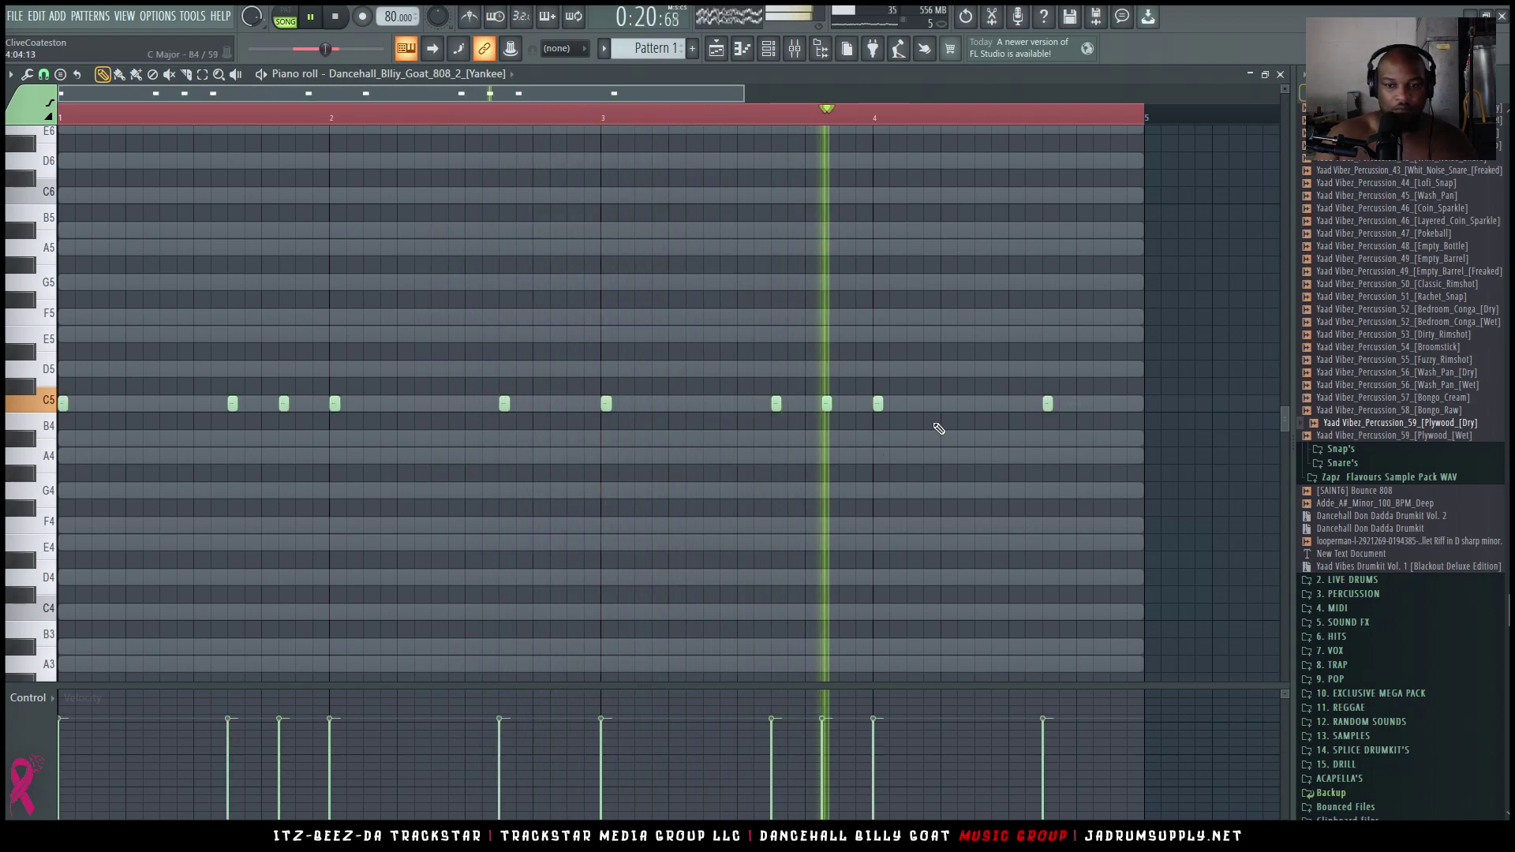
Add two C5 808 notes in bar 4, on its seventh and sixteenth steps, and stop playback
left_click(977, 405)
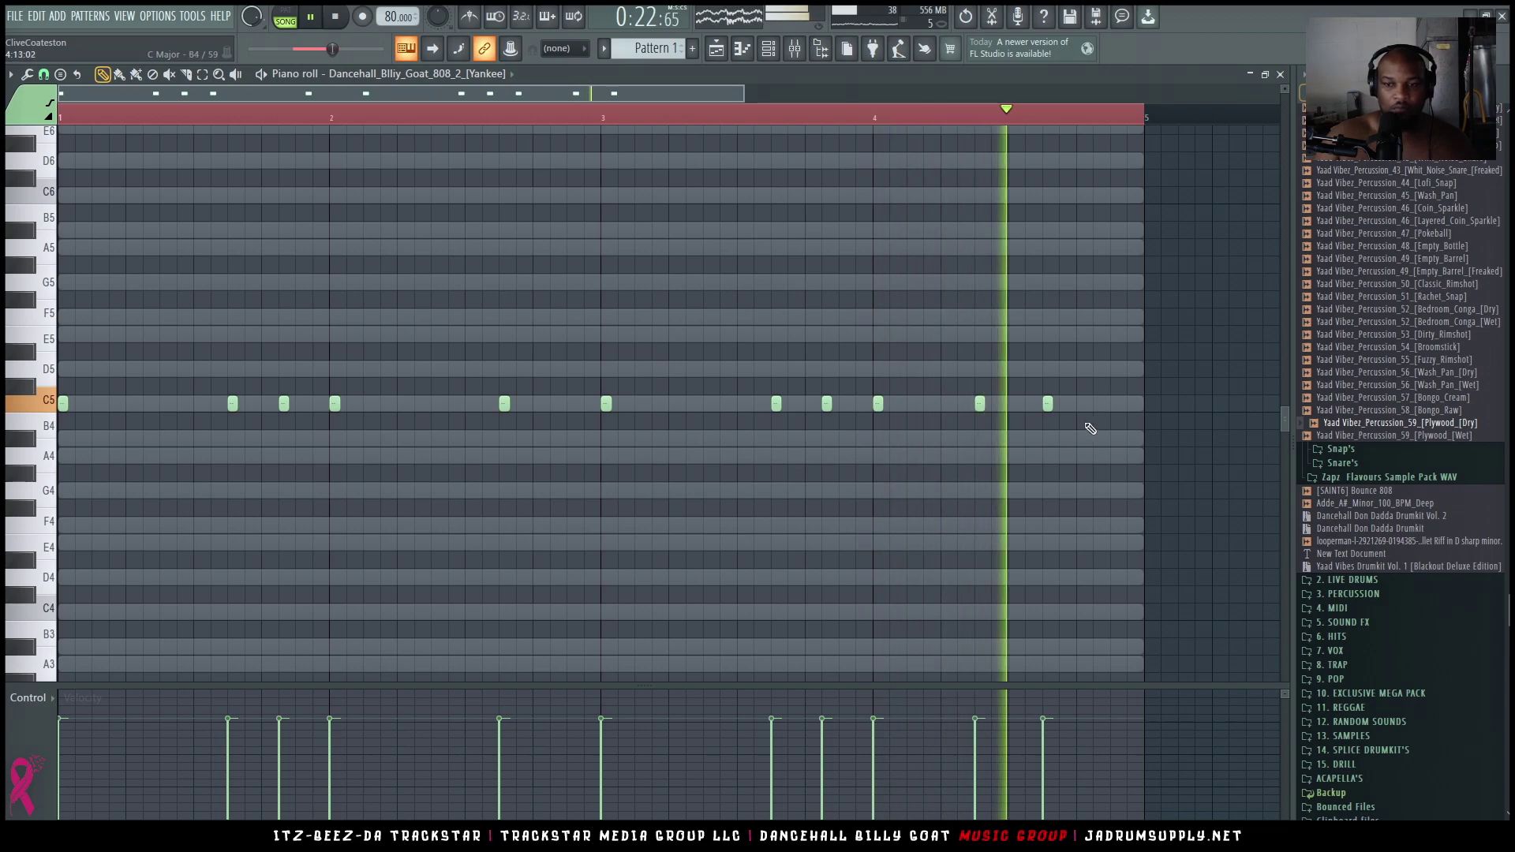
left_click(1132, 404)
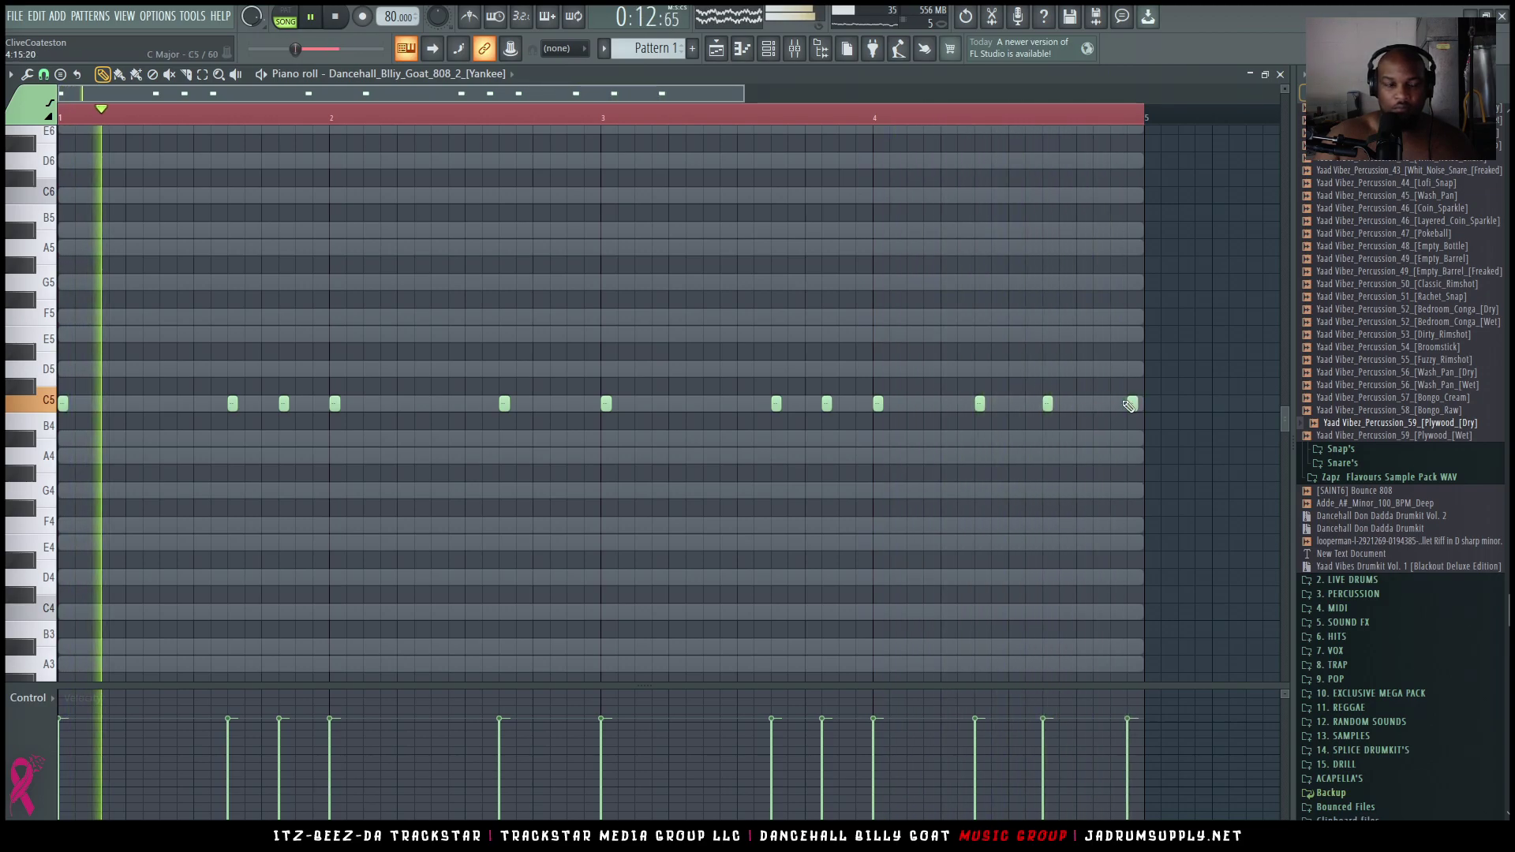
key("space")
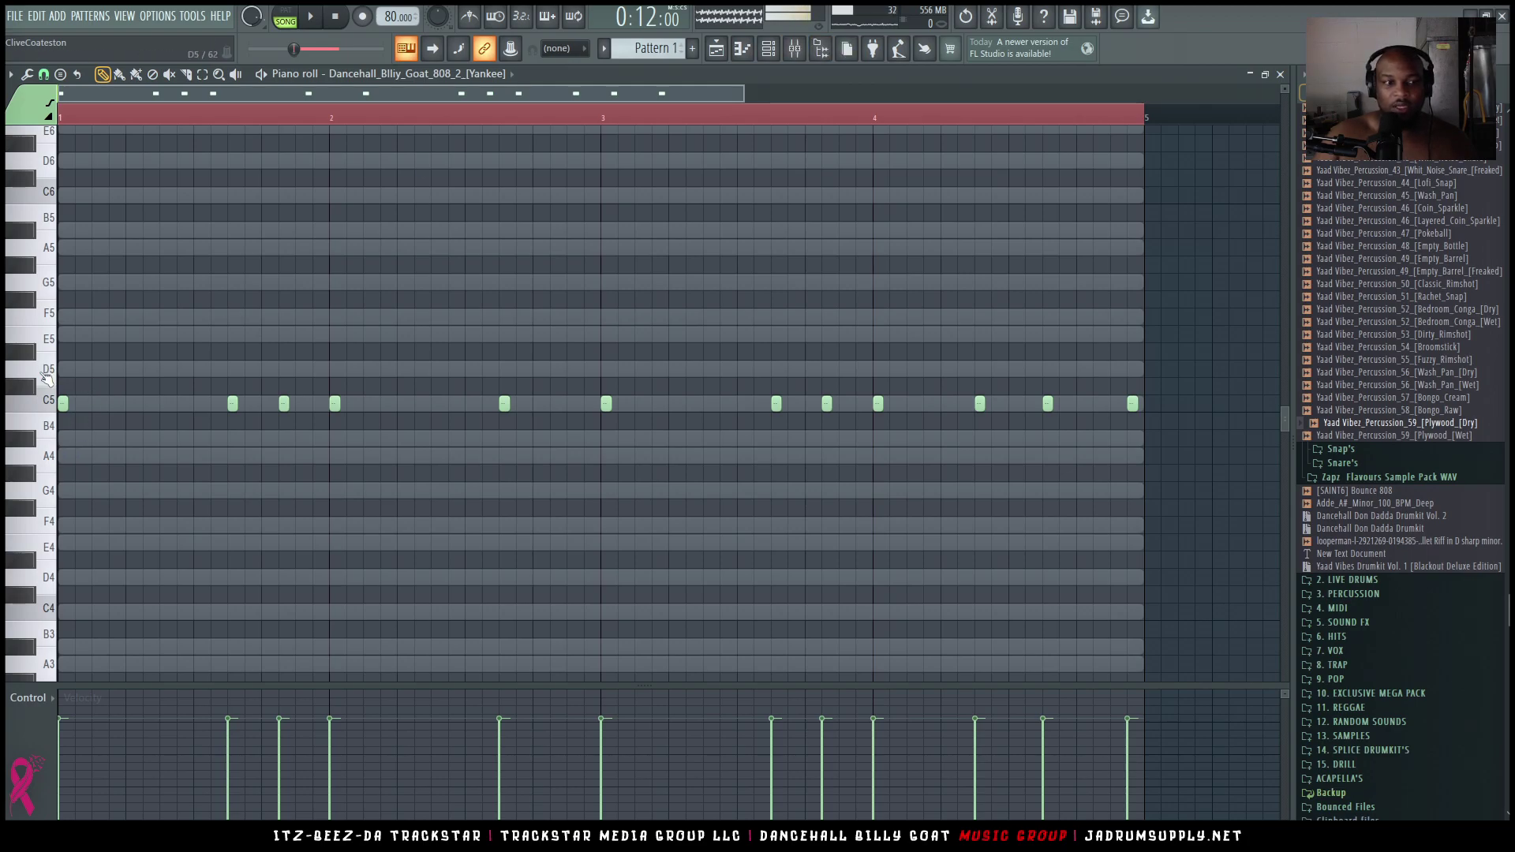
Transpose all the 808 notes from C5 up to D5 and play the loop to audition them
key("ctrl+a")
left_click_drag(60, 404, 55, 369)
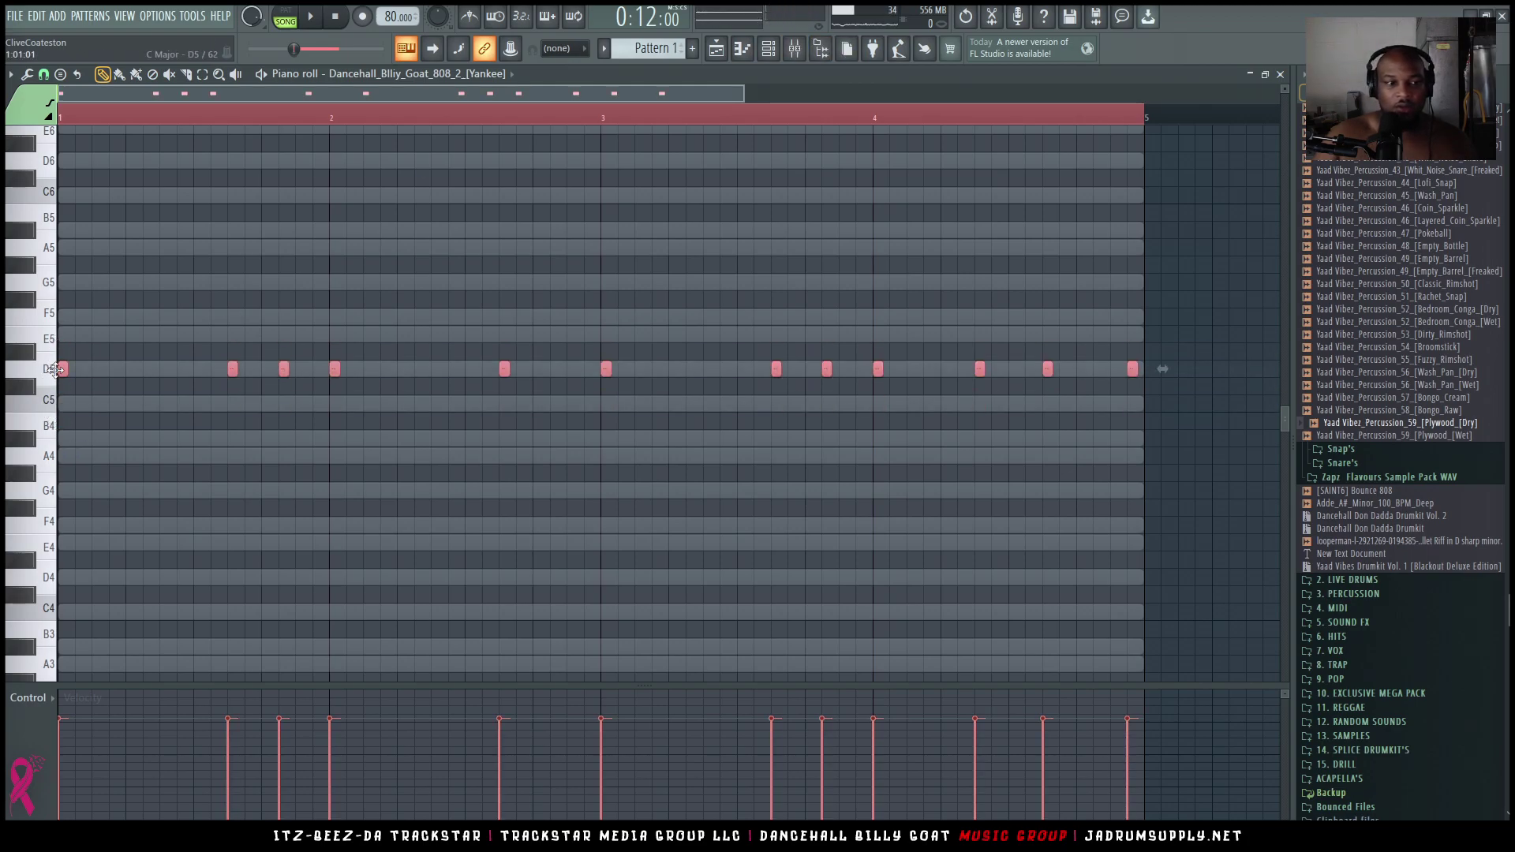
key("space")
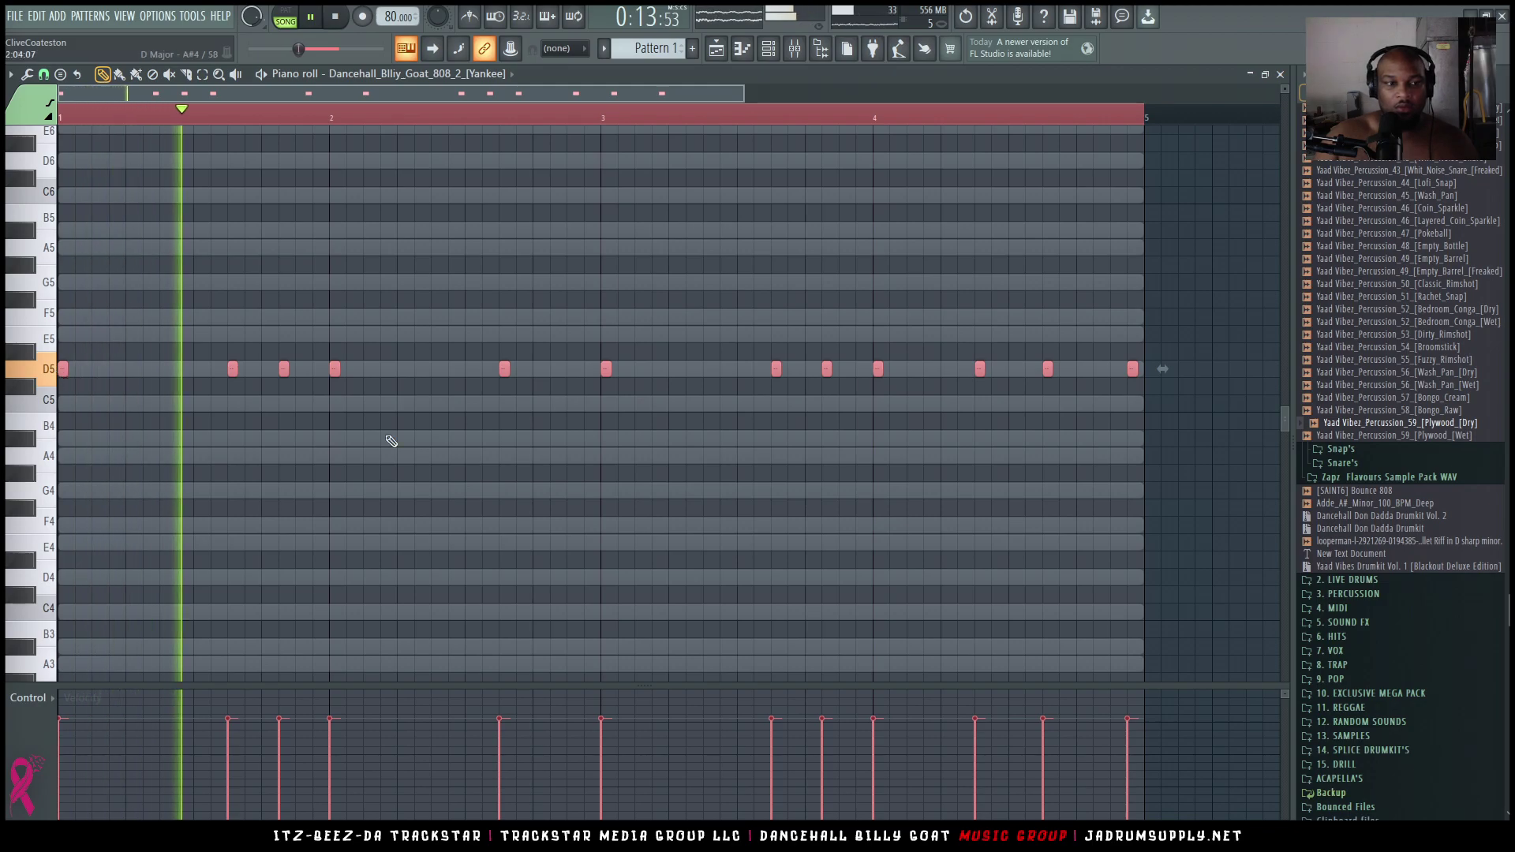
key("space")
key("space")
key("space")
Move all the 808 notes up to F5 and audition the bassline against the guitars
left_click(61, 370)
left_click_drag(62, 370, 60, 316)
key("space")
key("space")
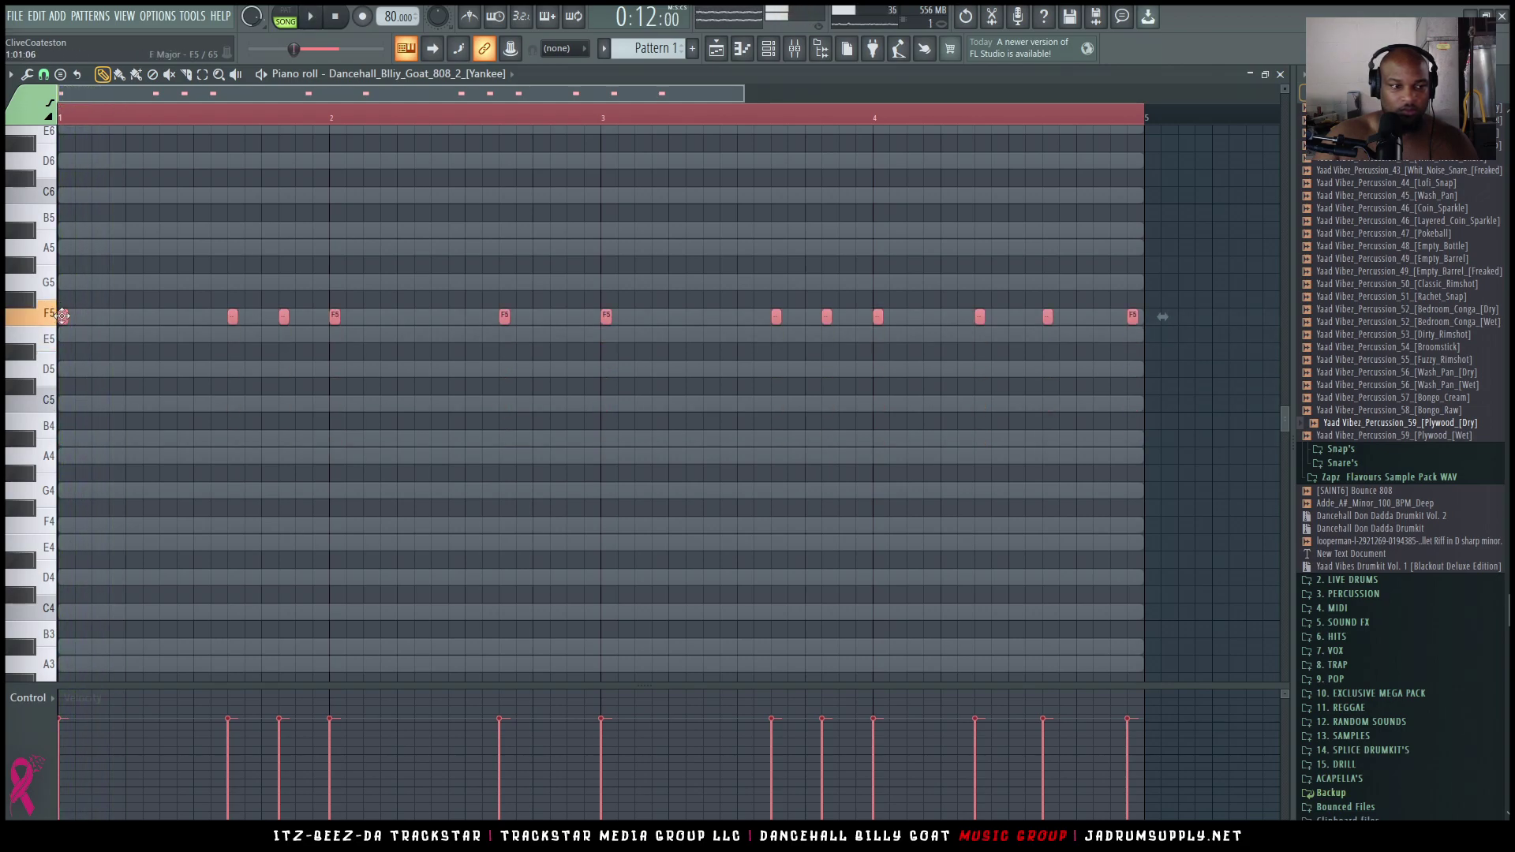
Transpose all the 808 notes down to C5 and play the loop to audition them
key("space")
left_click_drag(52, 274, 57, 418)
left_click(229, 452, "ctrl")
key("space")
key("space")
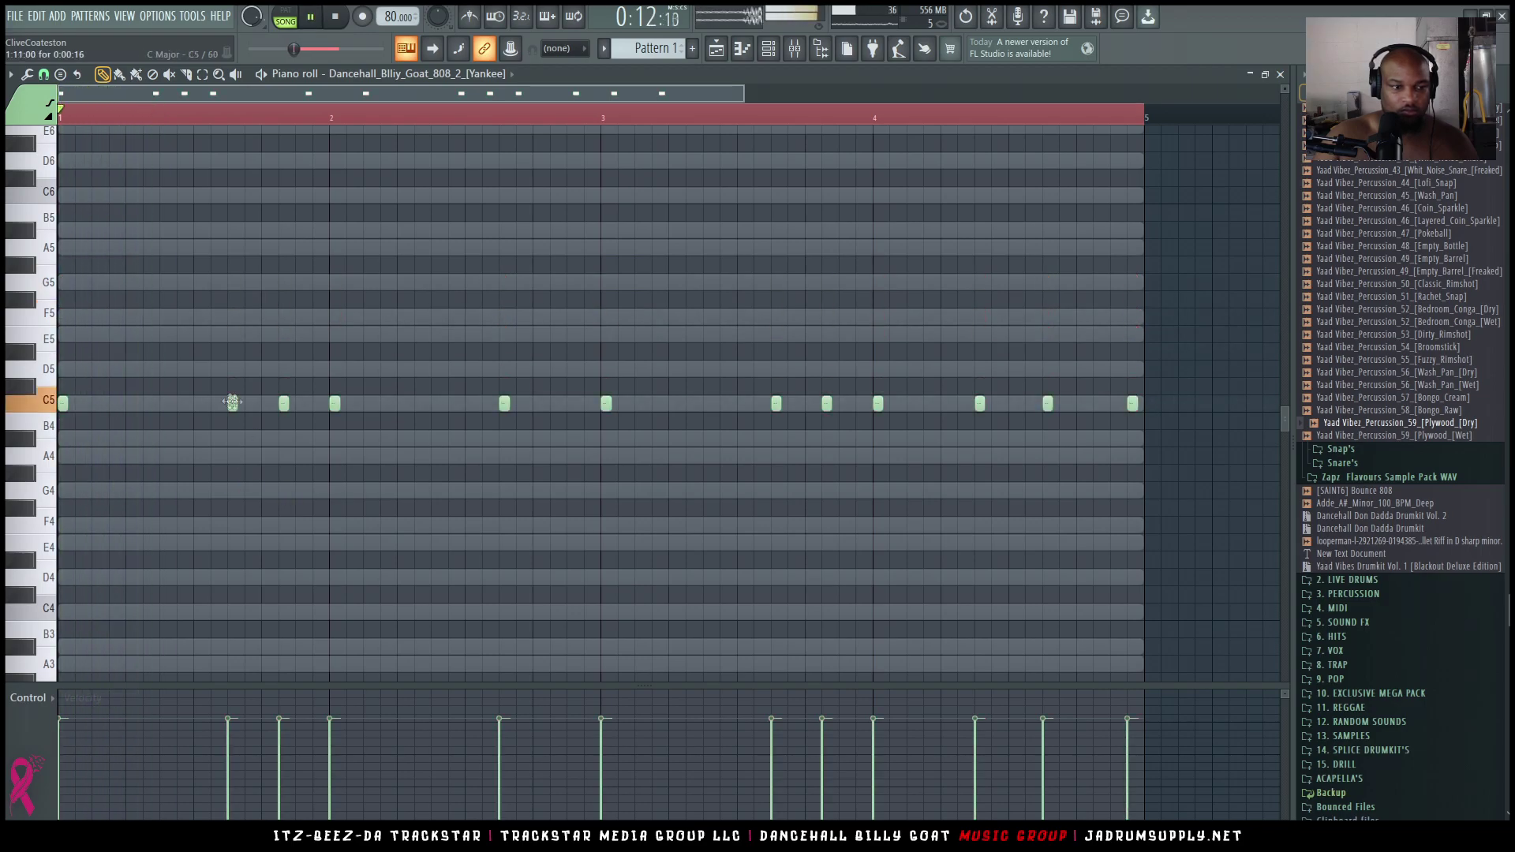
Raise the third 808 note in bar 1 by an octave to C6 and audition it in the loop
left_click(284, 405, "ctrl")
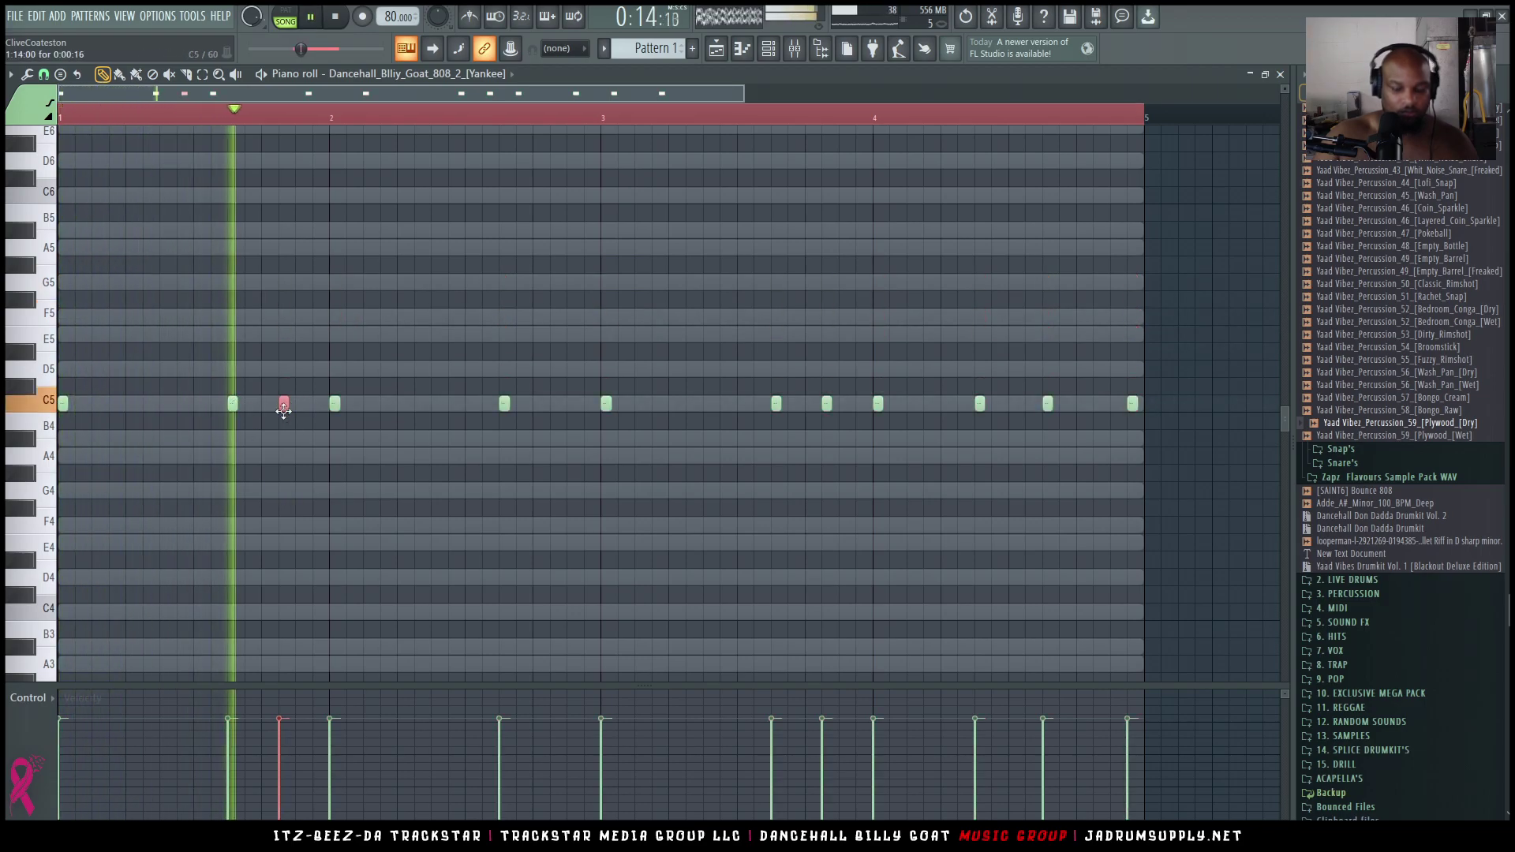
key("ctrl+Up")
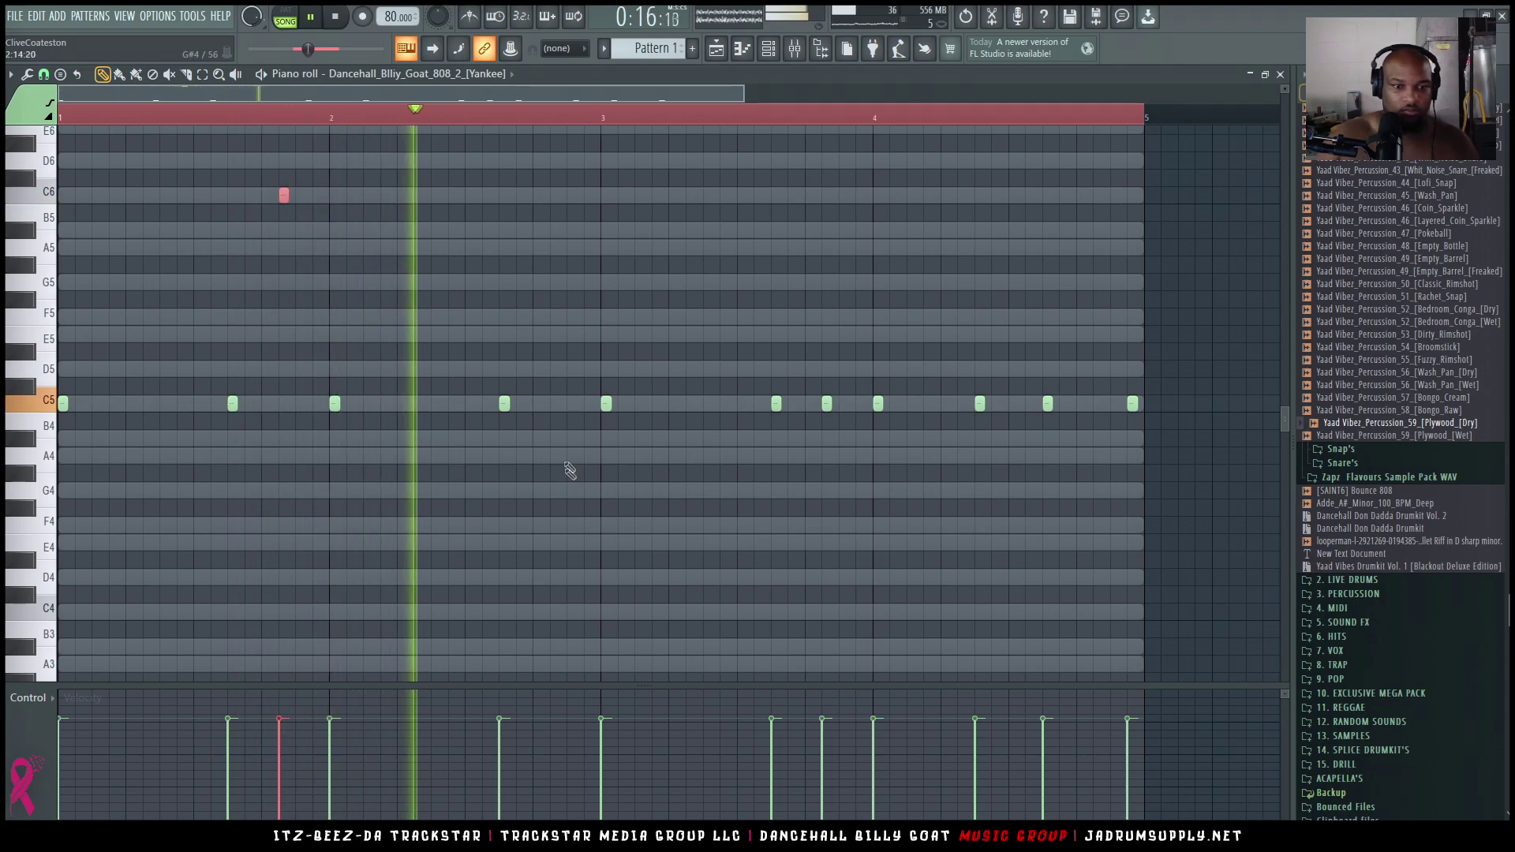
key("space")
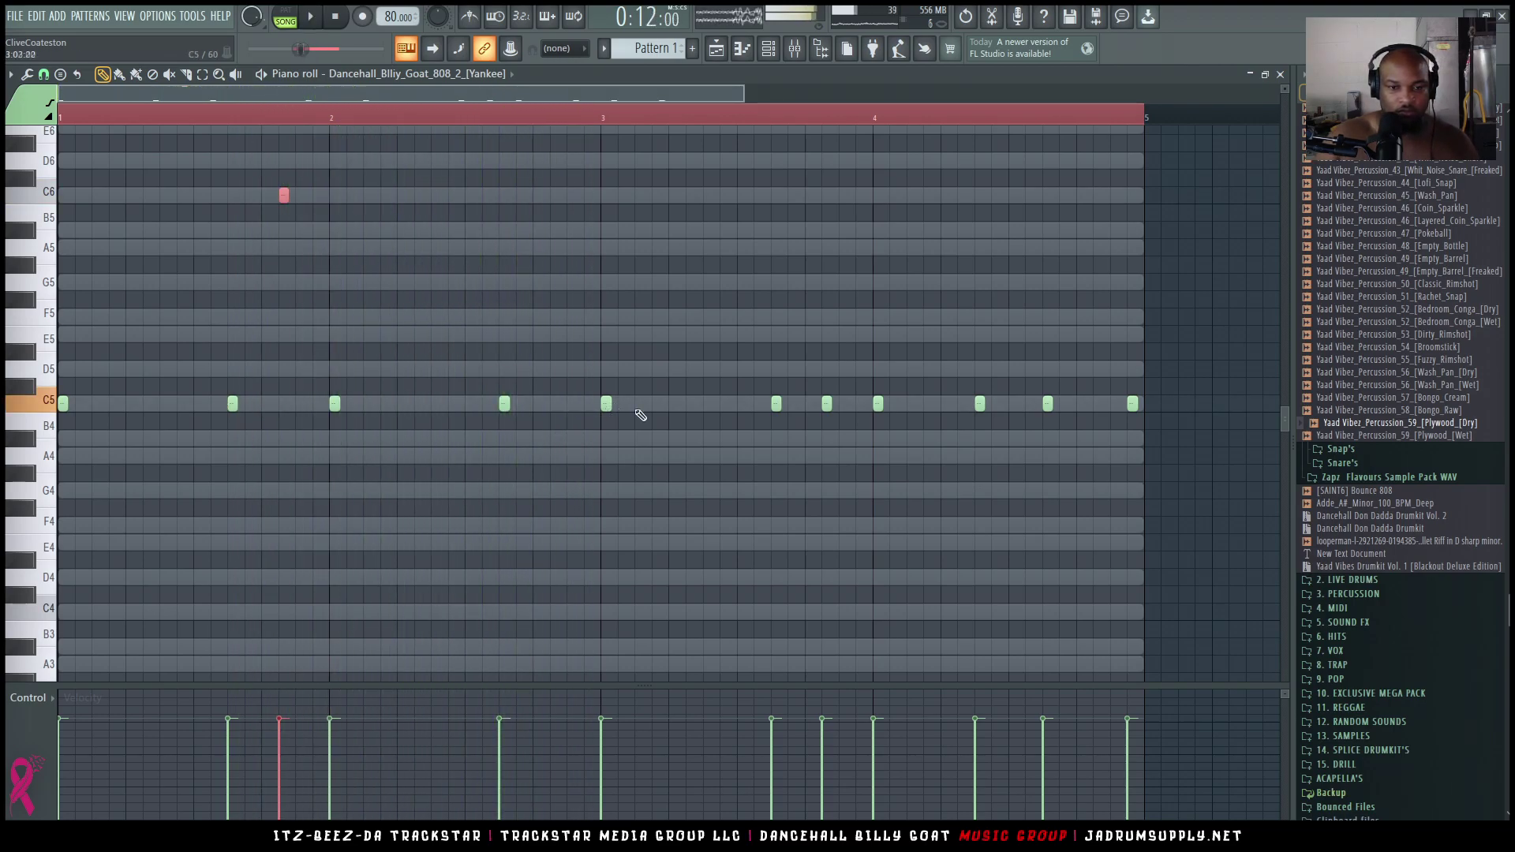
Show the channel rack and add hits on steps 1 and 11 of the Dirty kick channel
scroll(460, 120, "down", 3)
key("space")
left_click(771, 50)
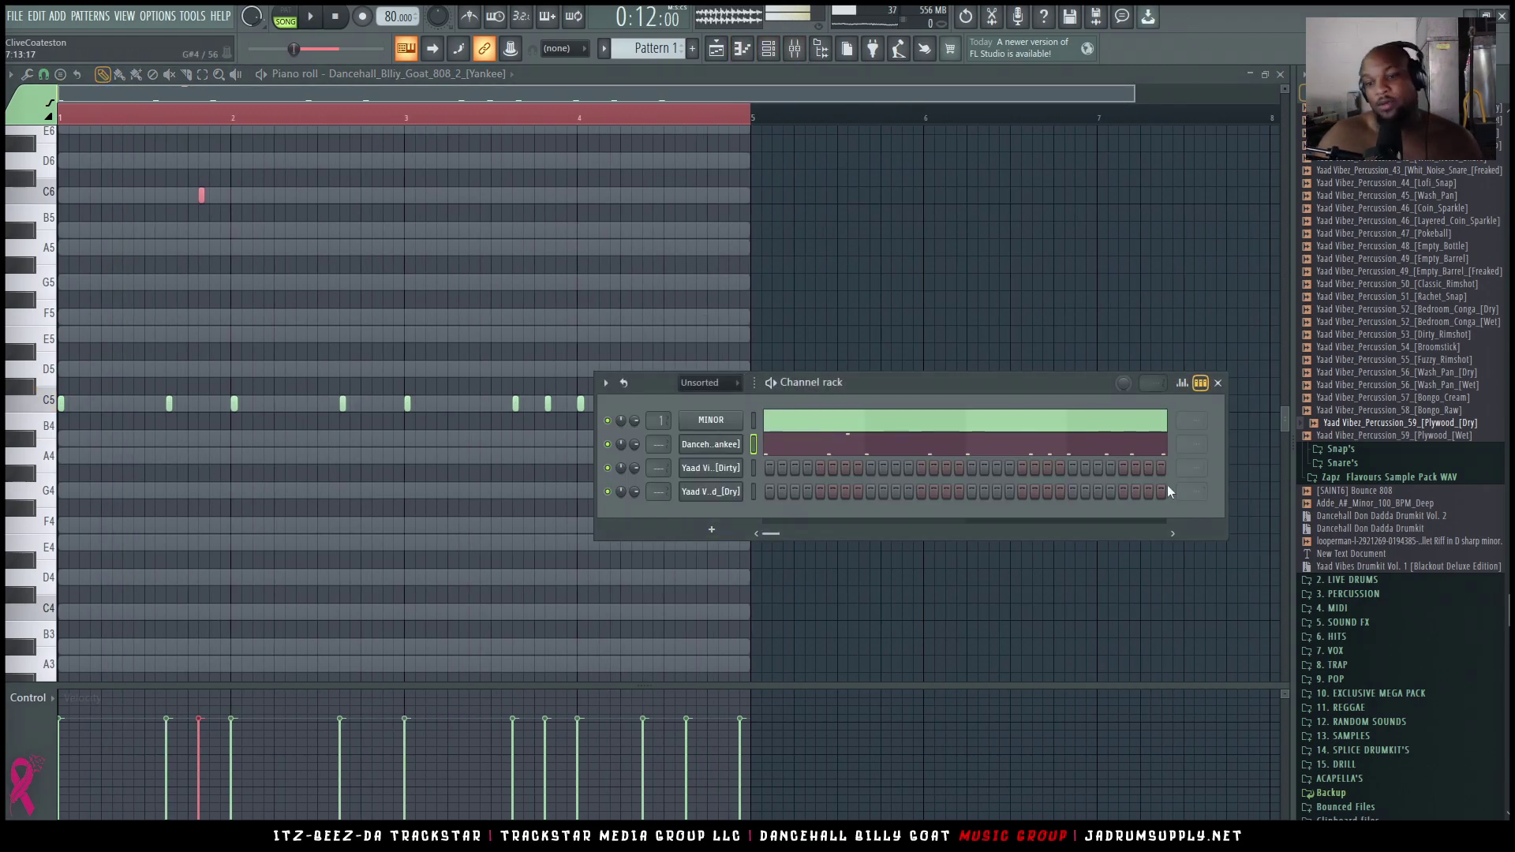
left_click(770, 468)
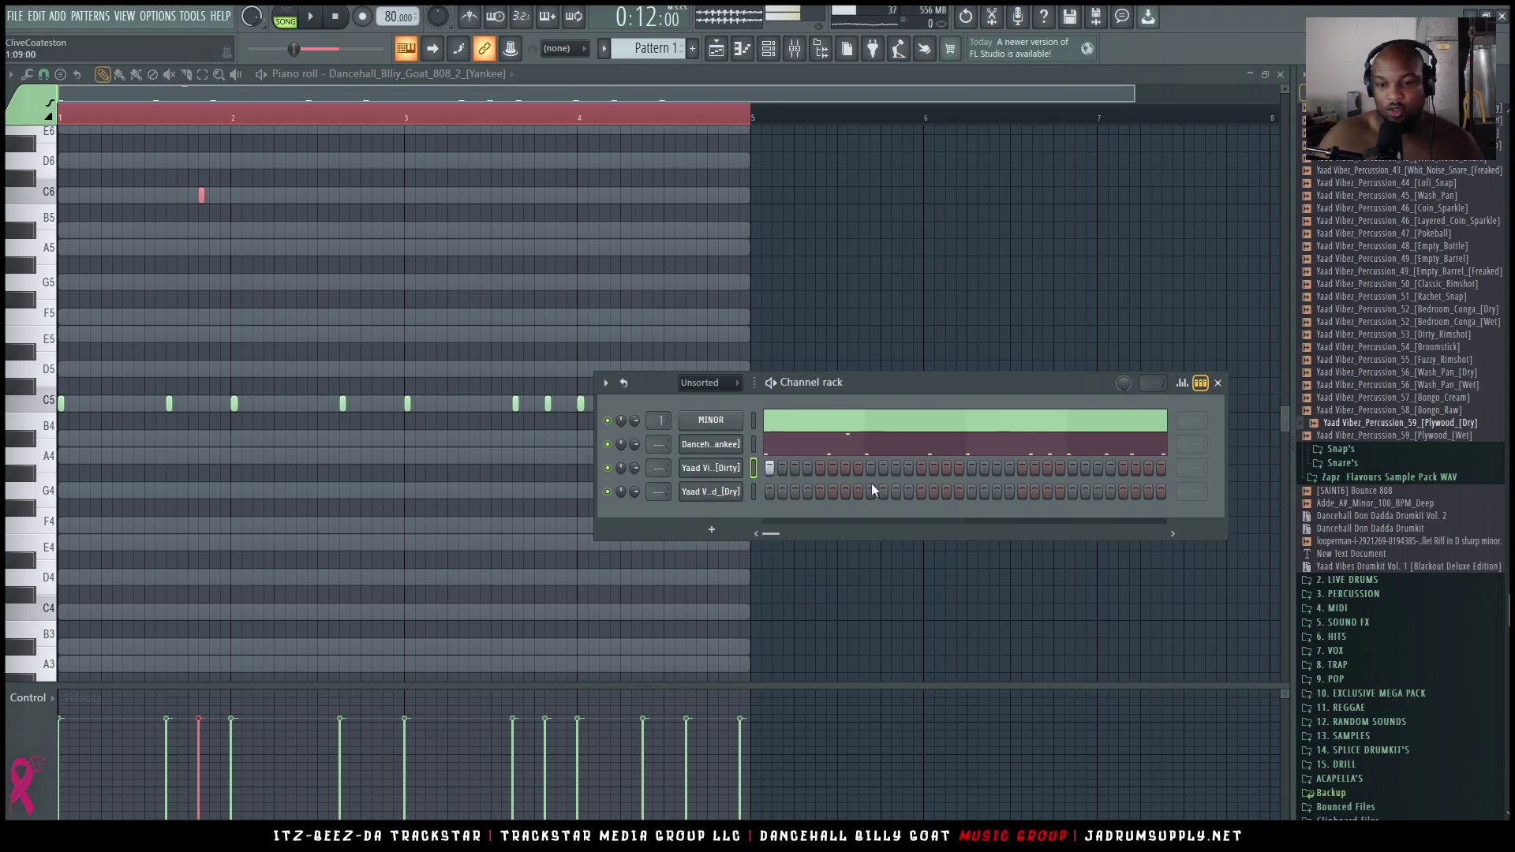
key("space")
left_click(895, 468)
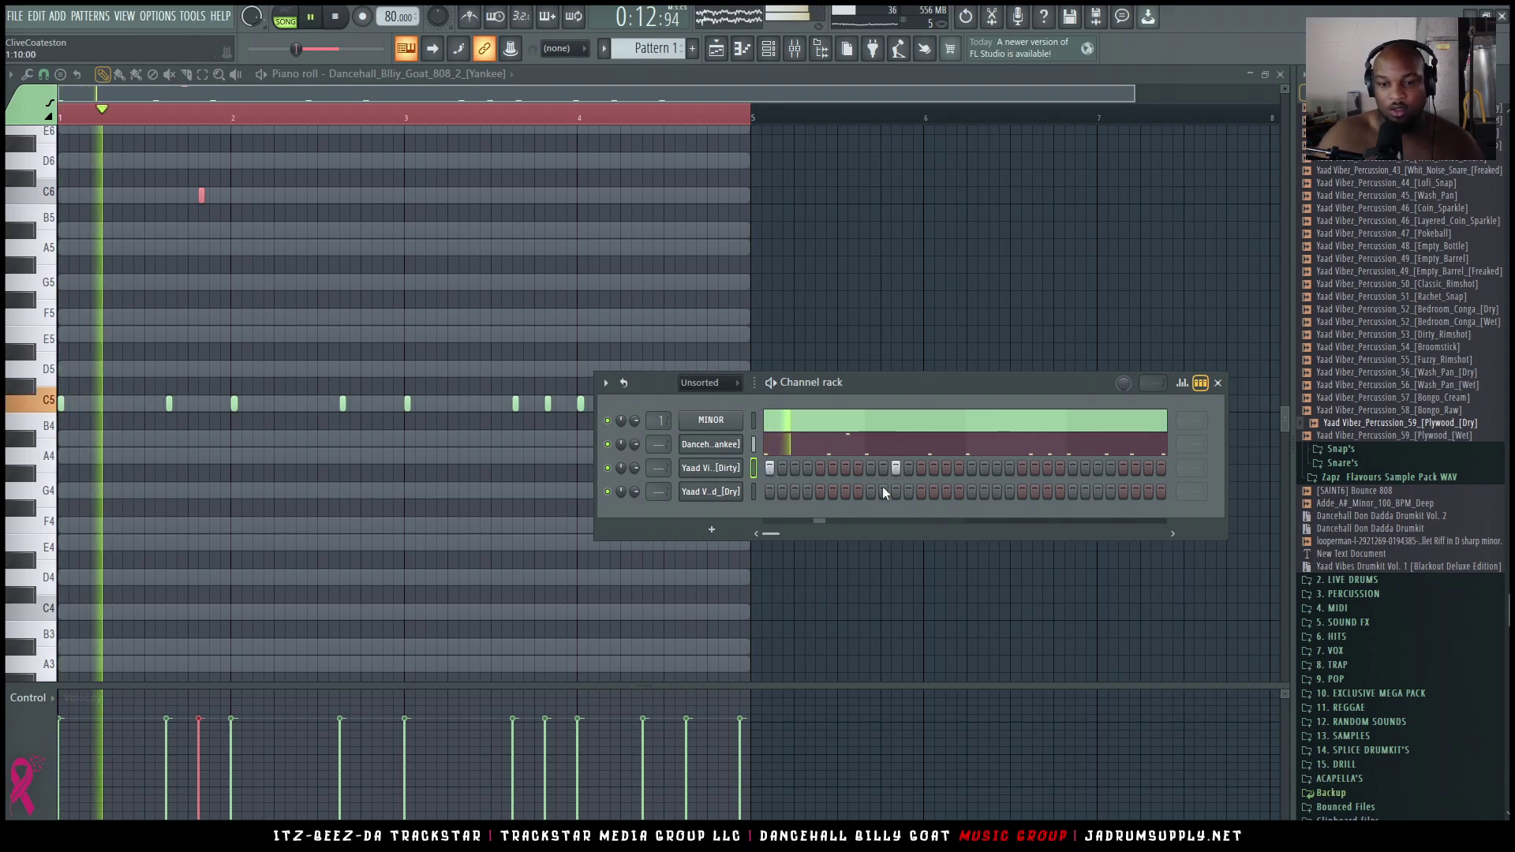
Reverse the polarity of the Dirty kick sample and add kick hits on steps 17, 27 and 30
left_click(714, 468)
left_click(380, 296)
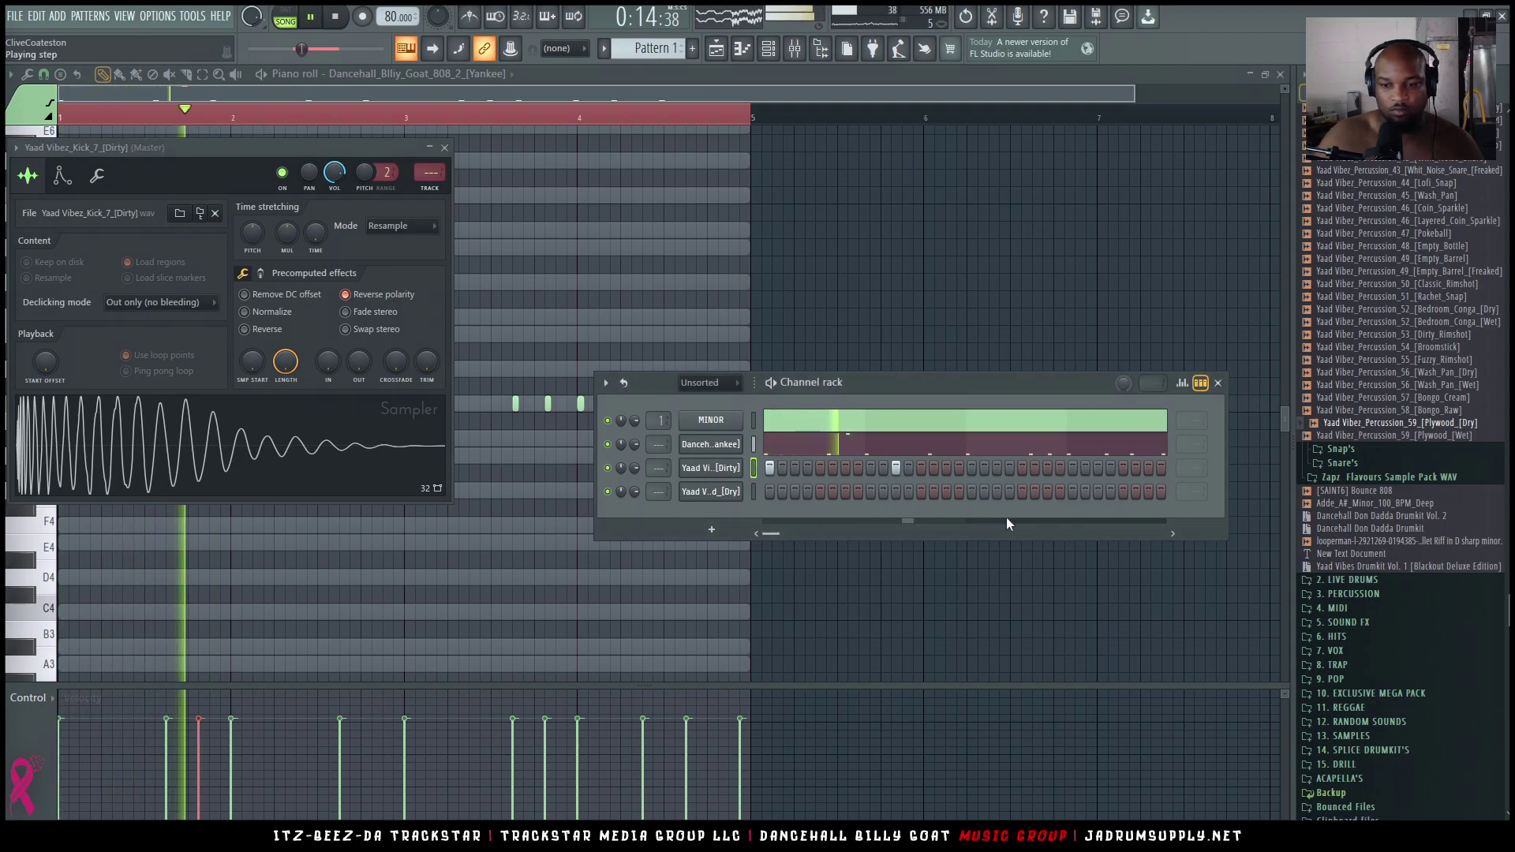
left_click(971, 468)
left_click(1098, 468)
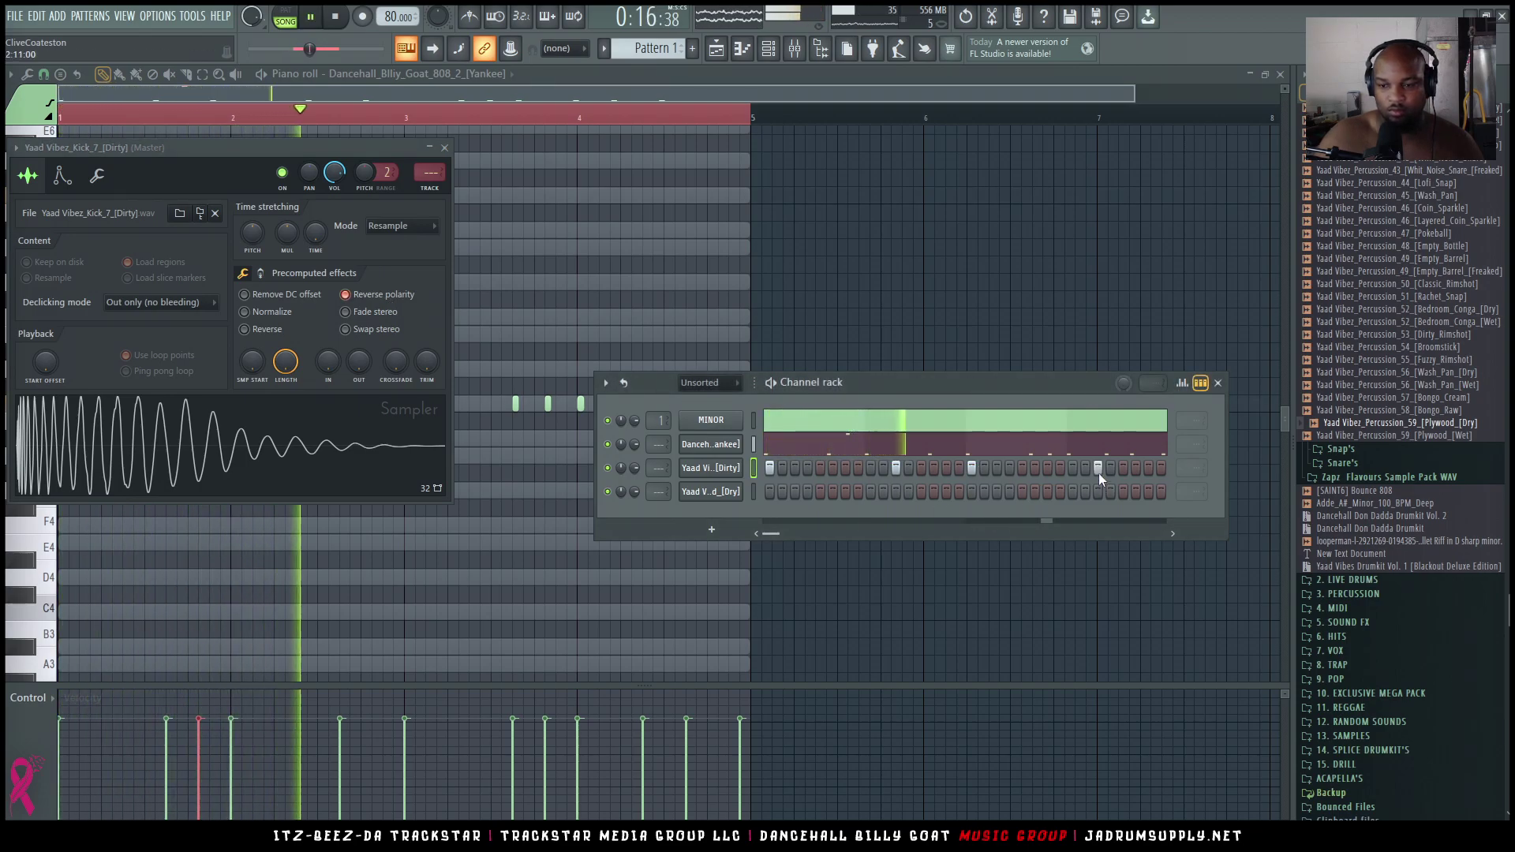
left_click(1137, 468)
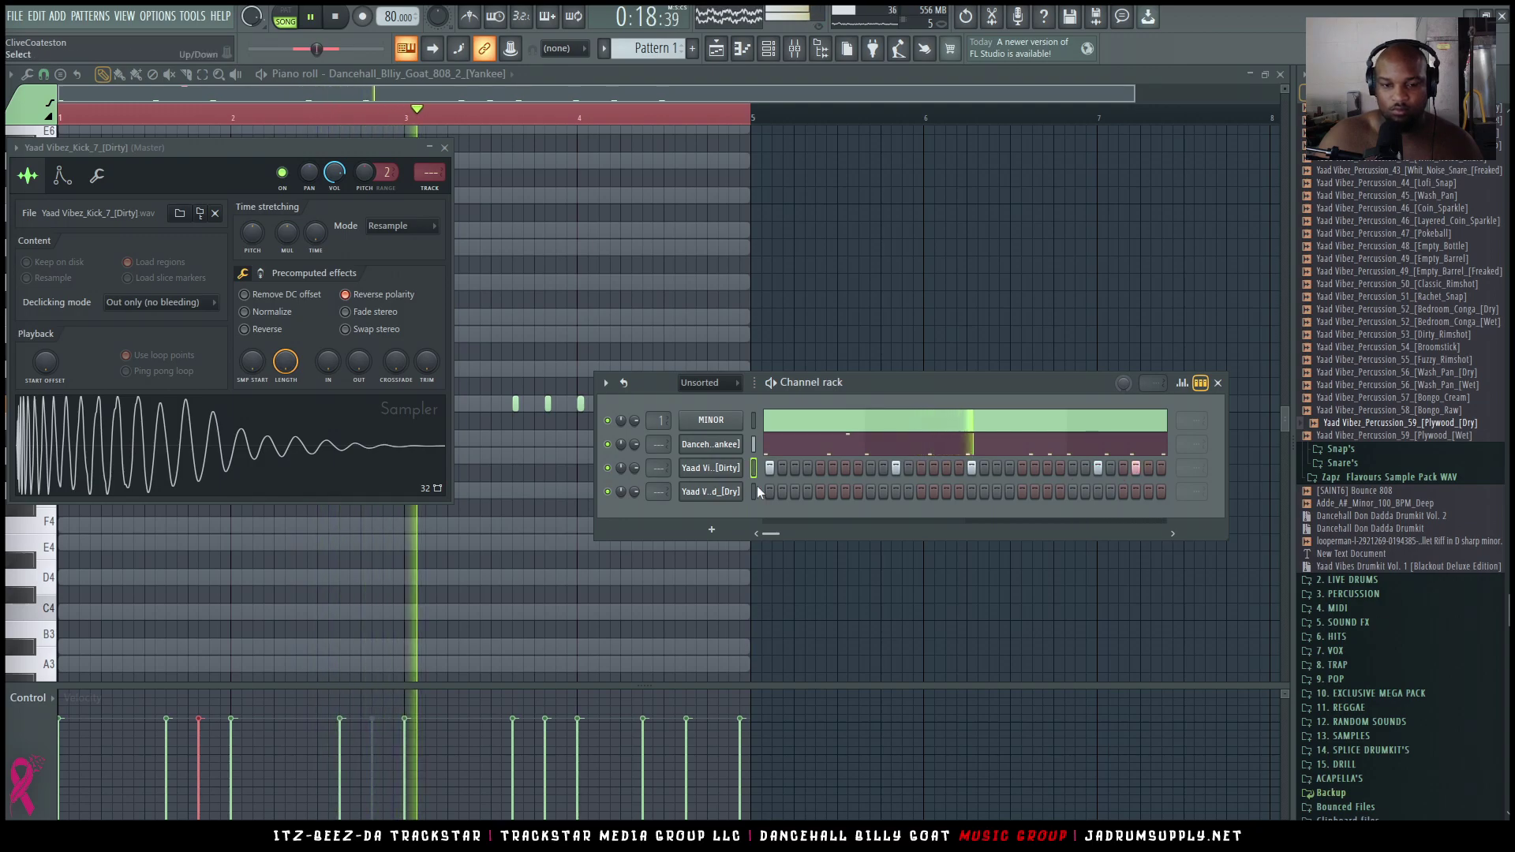
Enable step looping in the channel rack and add Plywood percussion hits on steps 5, 15, 21 and 32
left_click(624, 383)
left_click(821, 491)
left_click(947, 492)
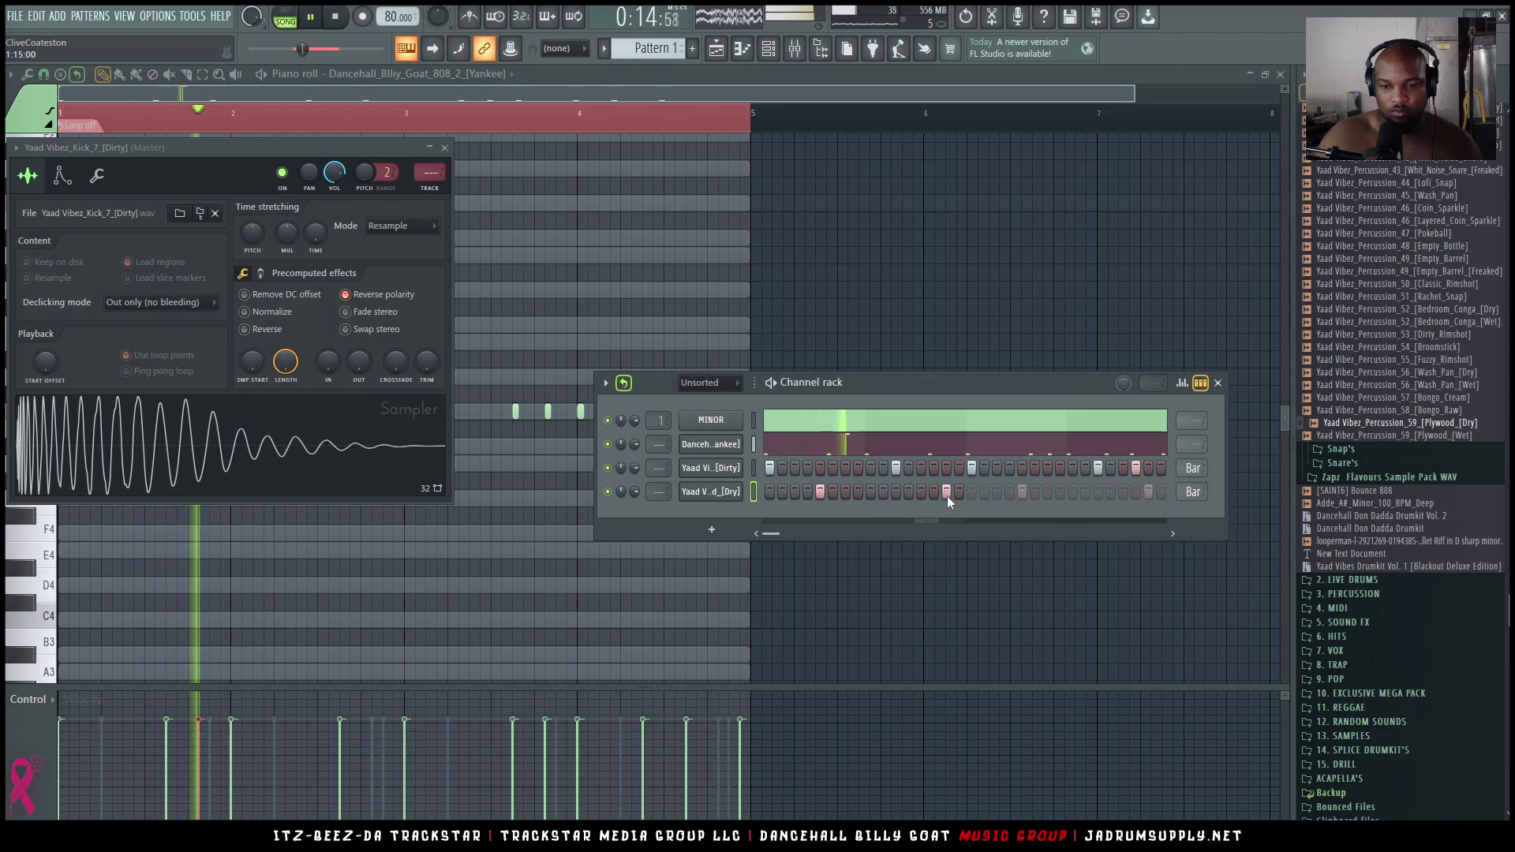
left_click(1025, 492)
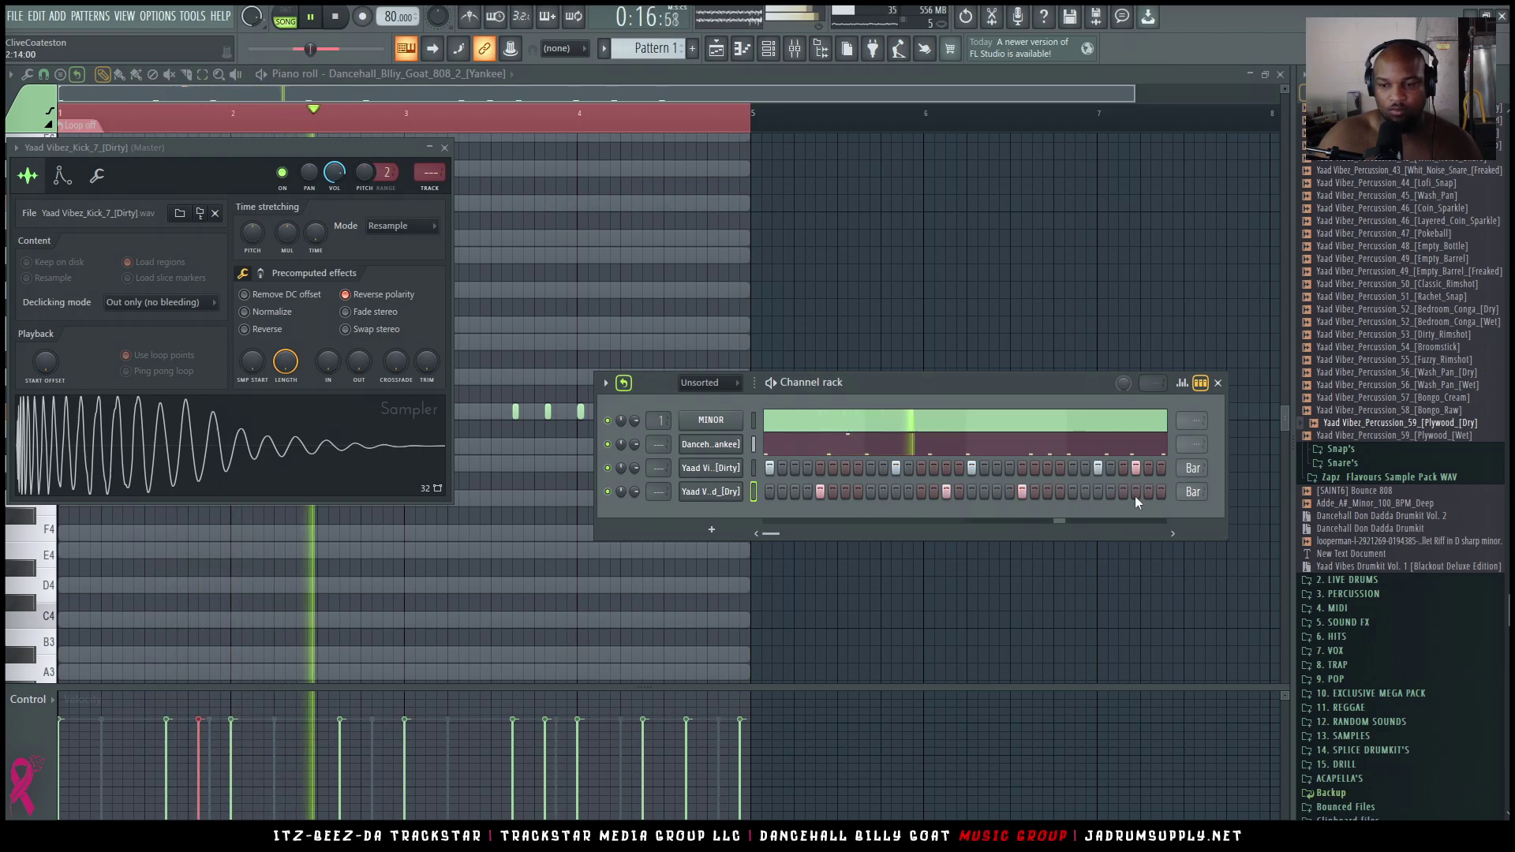
left_click(1160, 491)
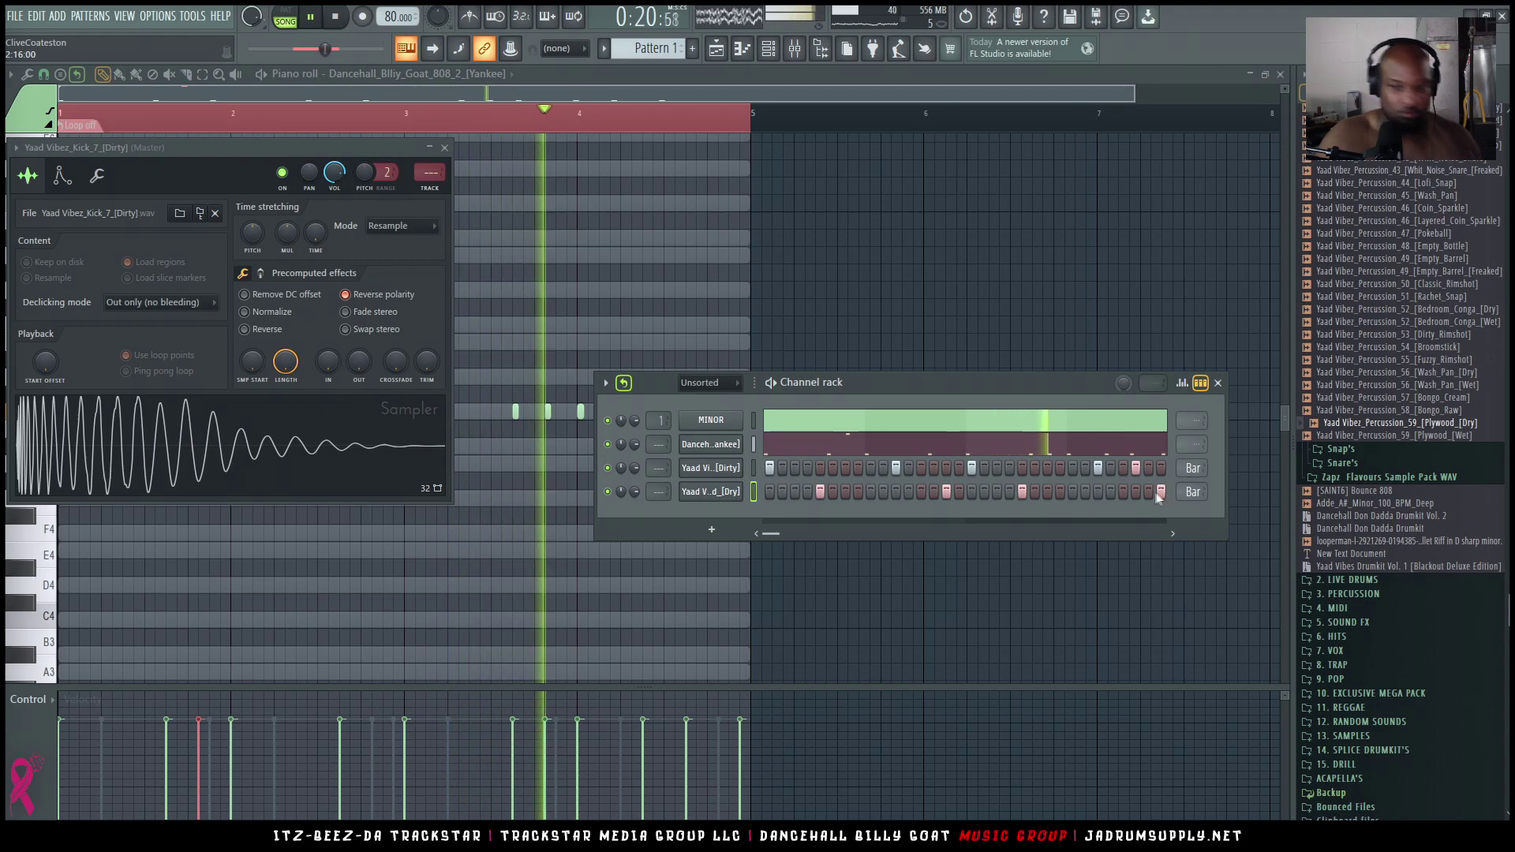
Stop playback, close the kick's sampler window and move the channel rack clear of the 808 notes
left_click_drag(934, 382, 901, 288)
key("space")
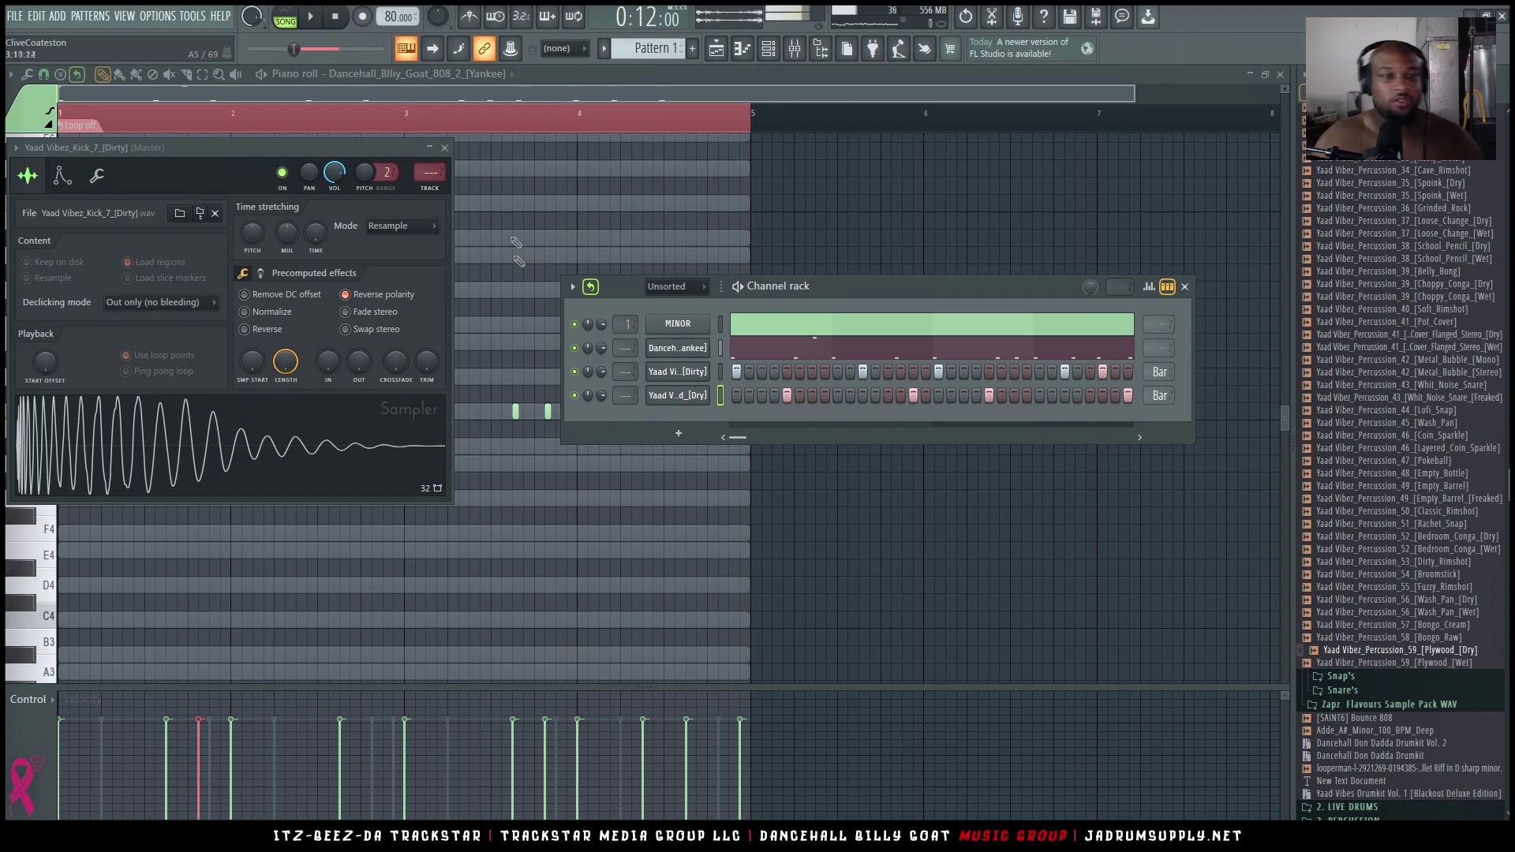
left_click(444, 148)
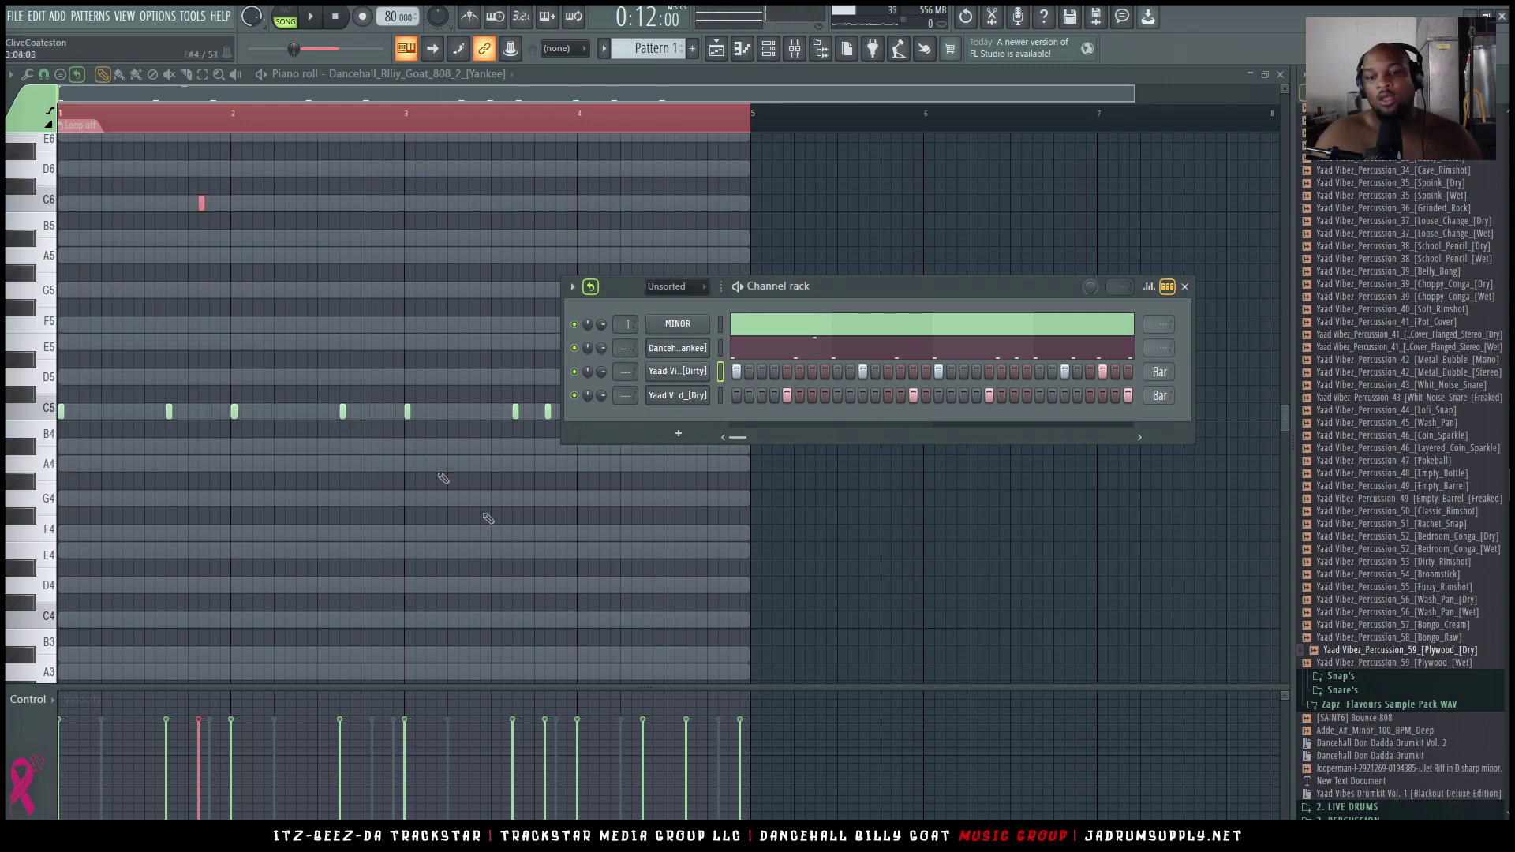
left_click_drag(897, 293, 746, 206)
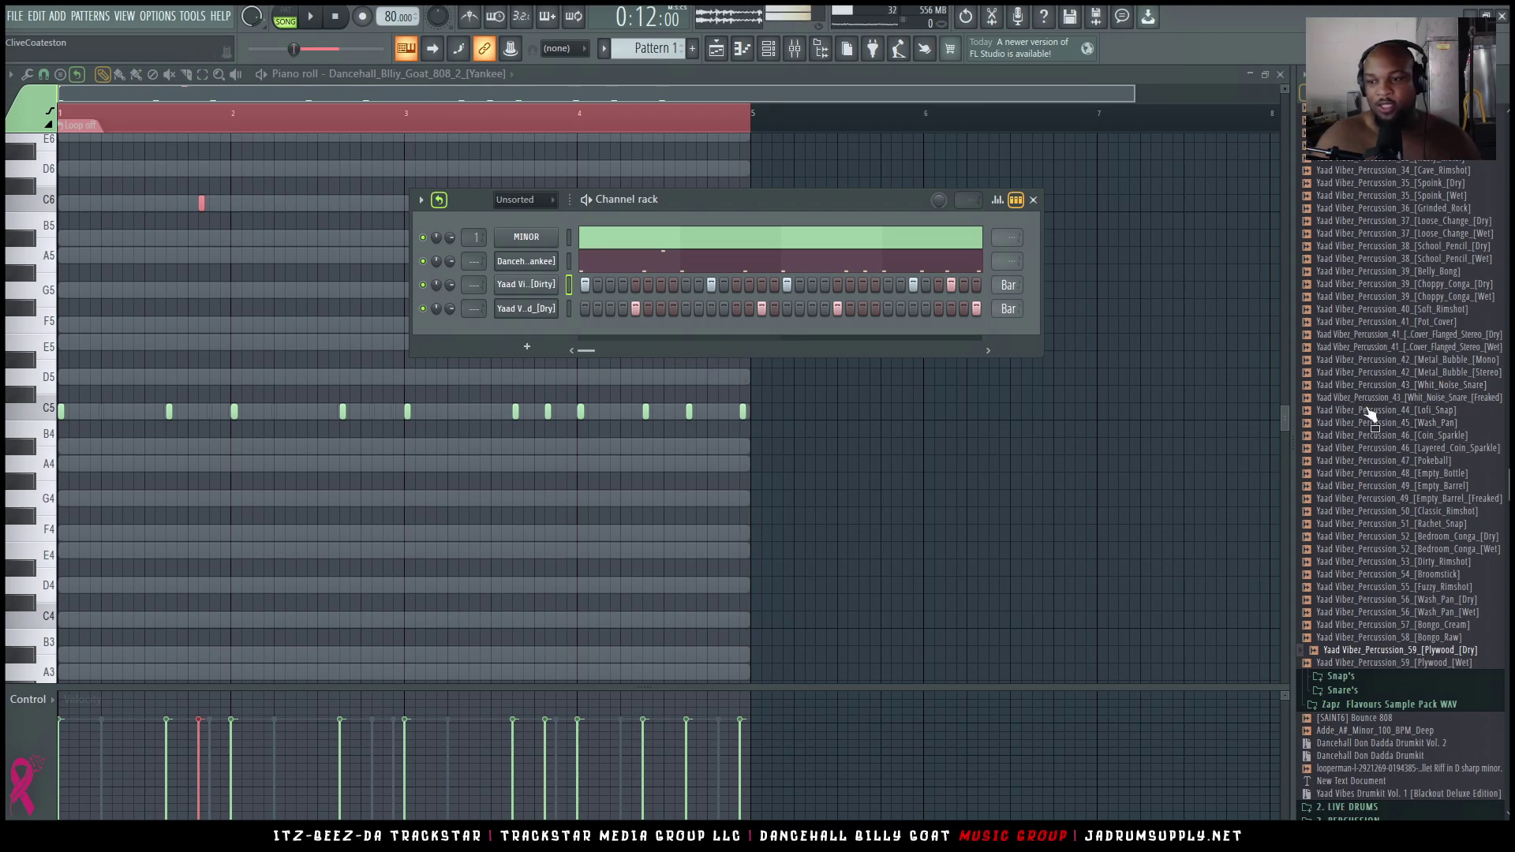
left_click_drag(882, 195, 903, 171)
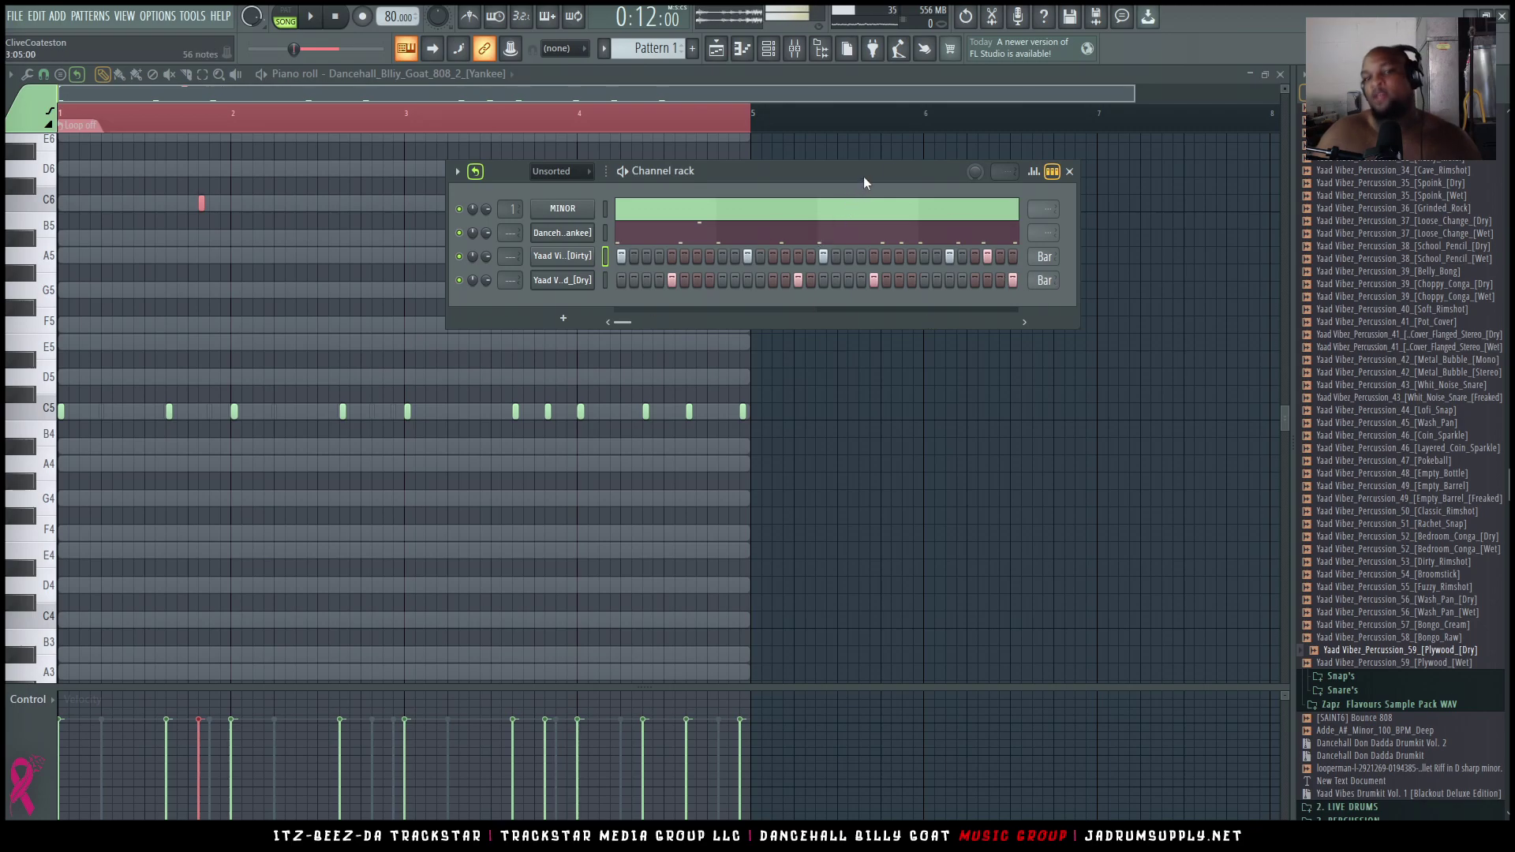
left_click_drag(861, 181, 834, 210)
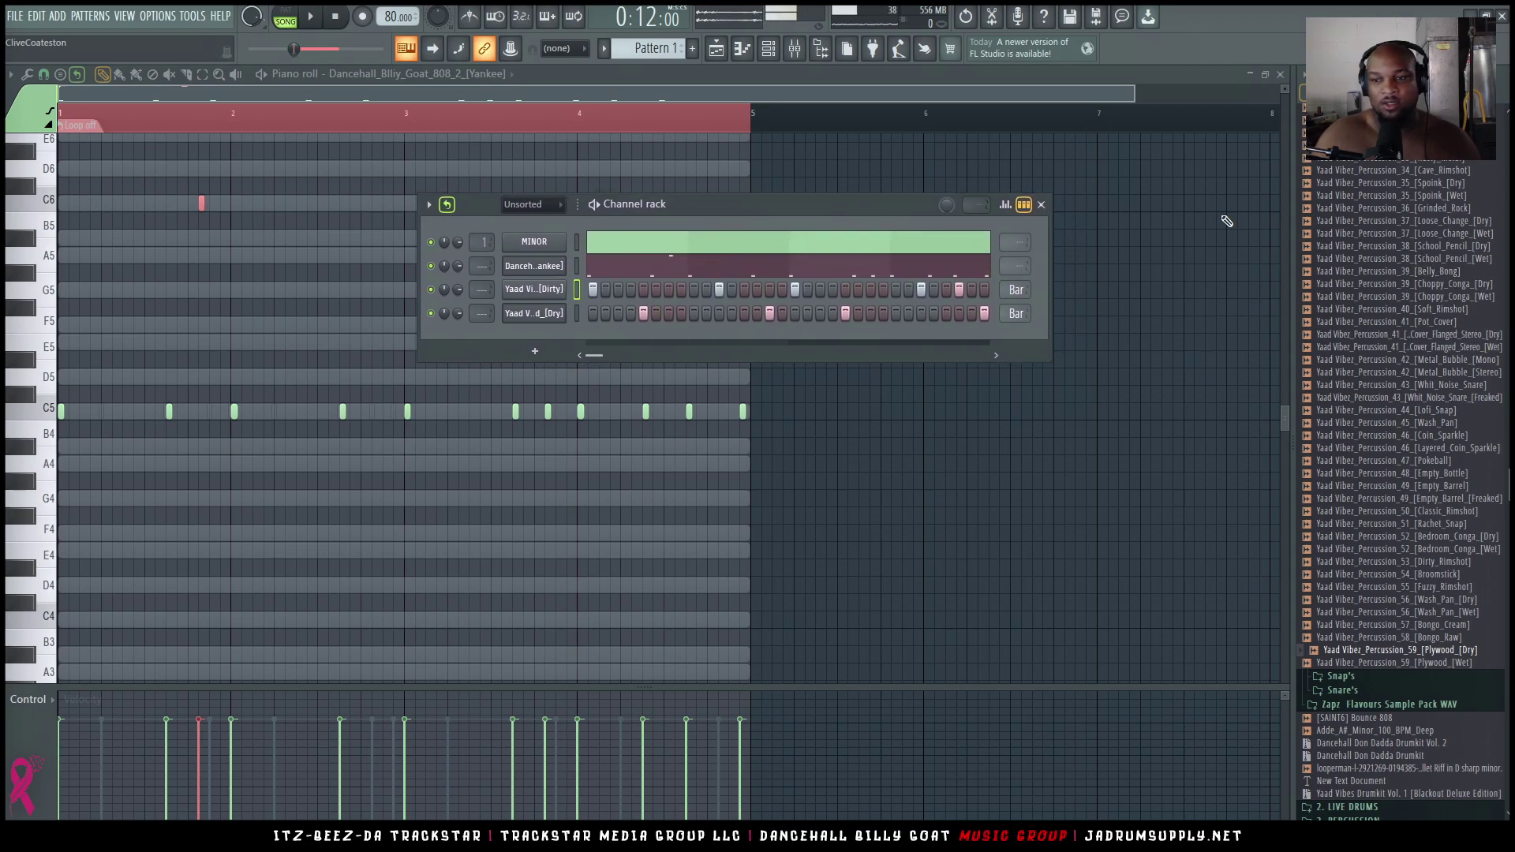
Audition the loop and try extra Plywood percussion hits around steps 7 to 10
key("space")
key("space")
left_click_drag(670, 314, 681, 315)
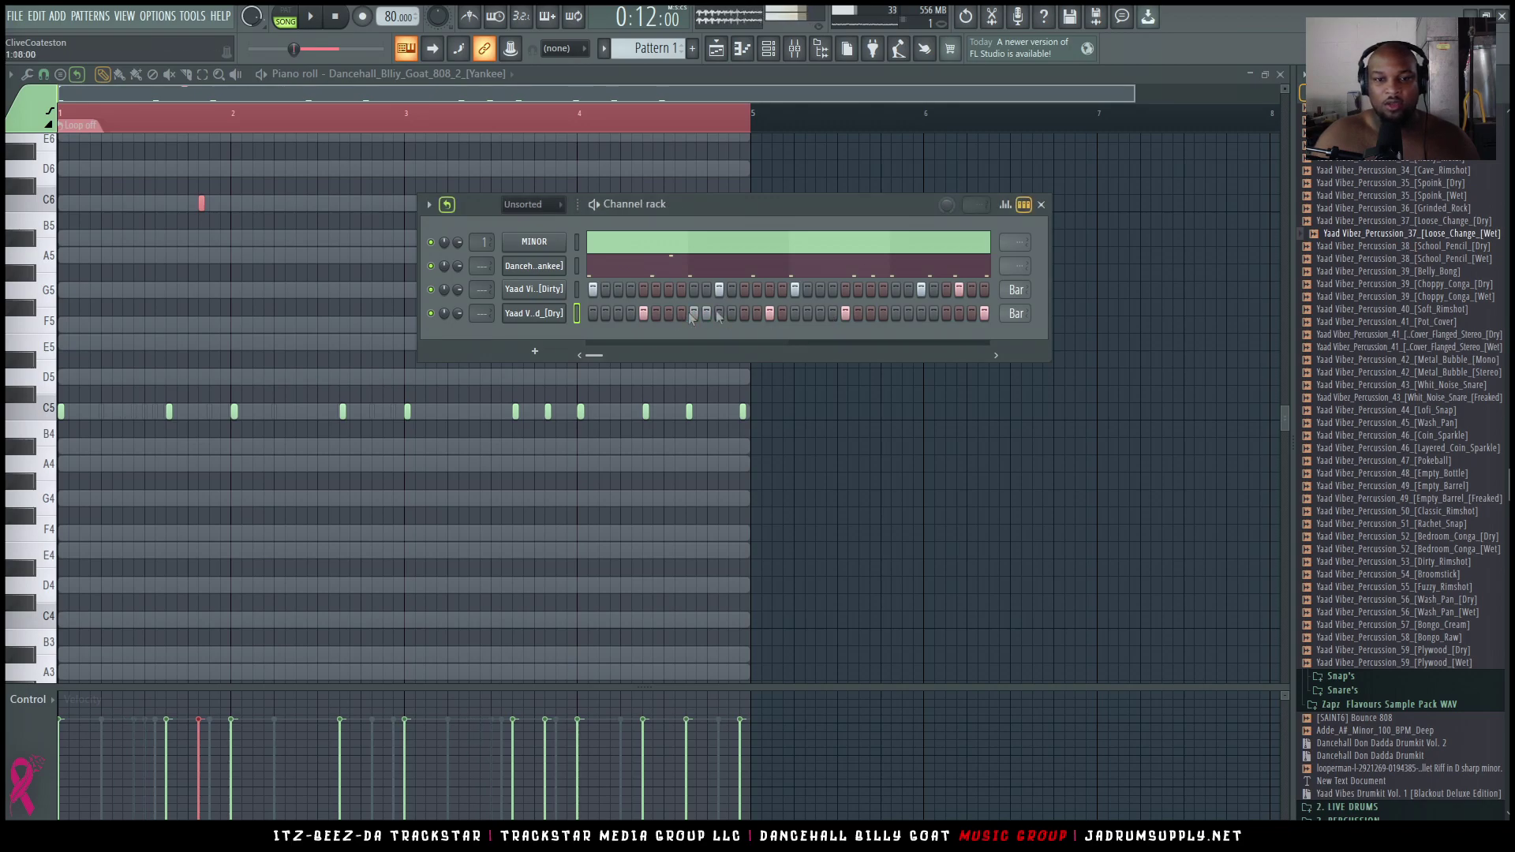
Load the Percussion_37 Loose_Change [Wet] sample into a new channel and place a hit on step 8
right_click(1373, 241)
left_click(1371, 249)
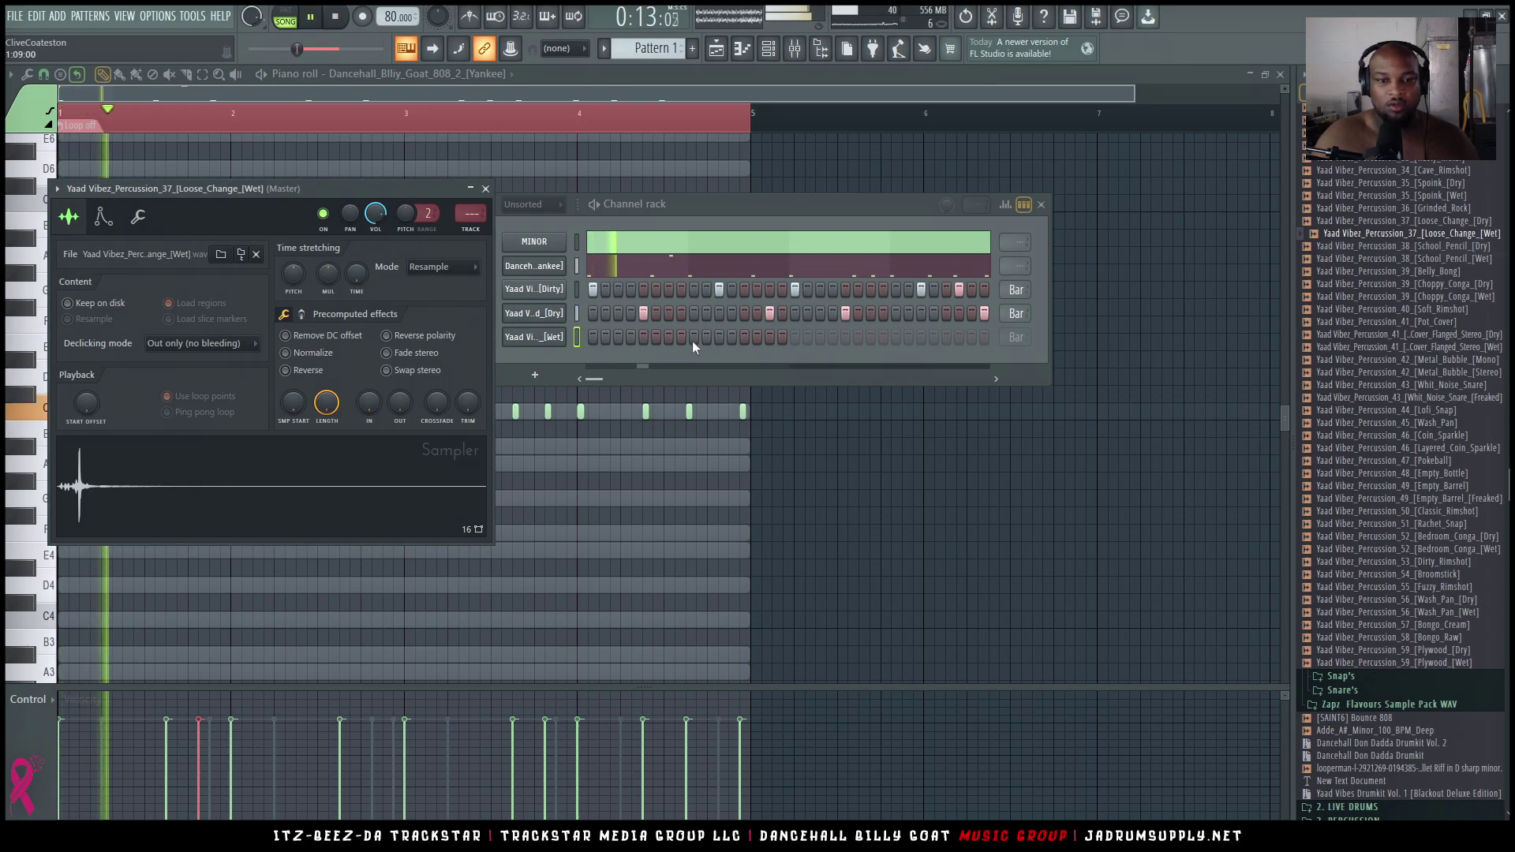
left_click(693, 340)
left_click(681, 338)
left_click(694, 338)
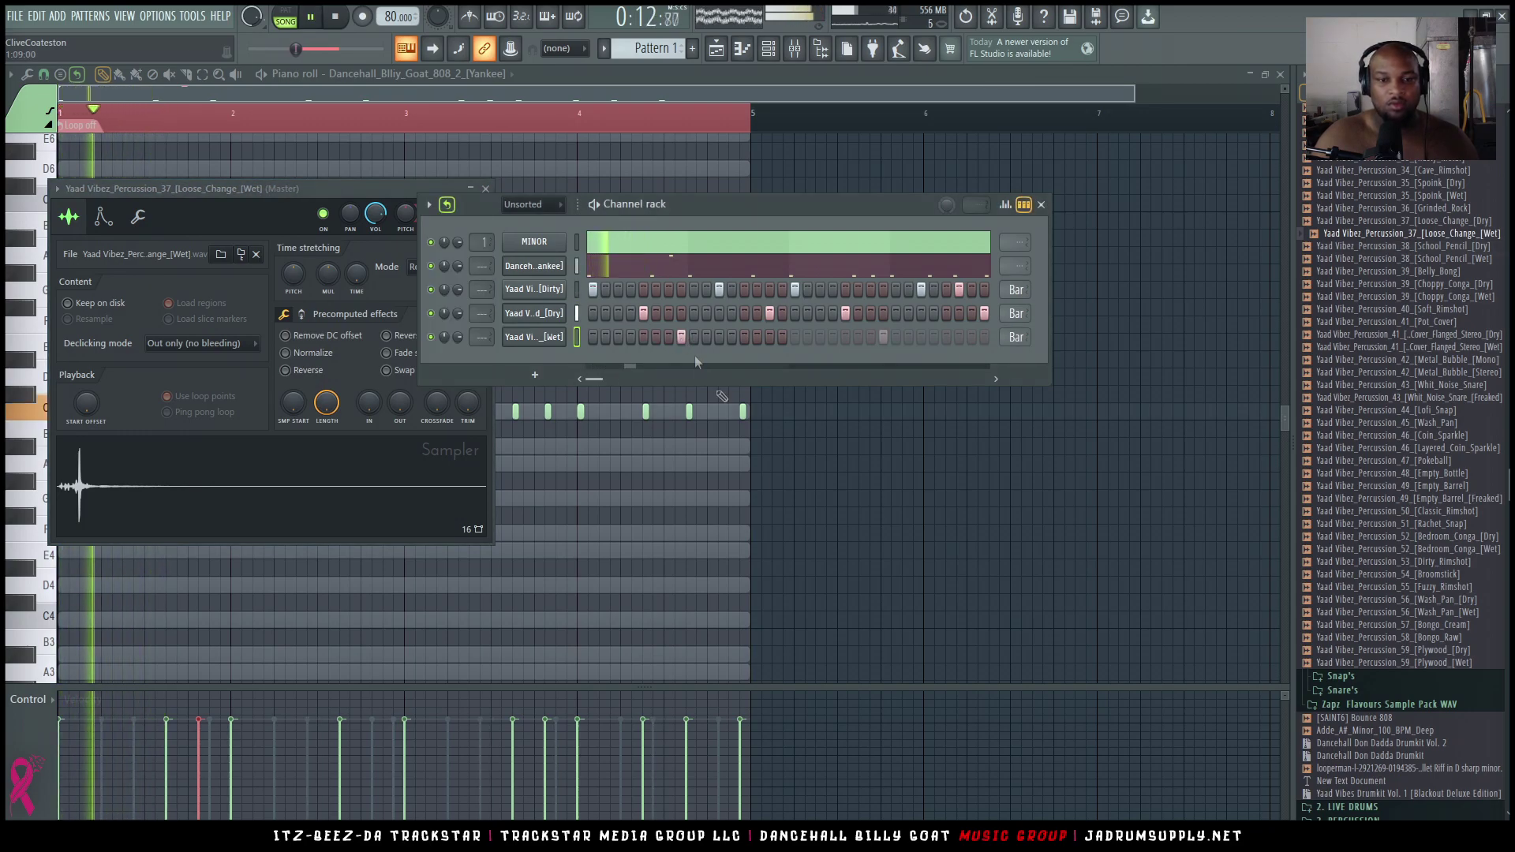
Try the Loose Change hit on steps 7, 8 and 9 in turn while auditioning the loop
left_click(683, 339)
left_click(669, 339)
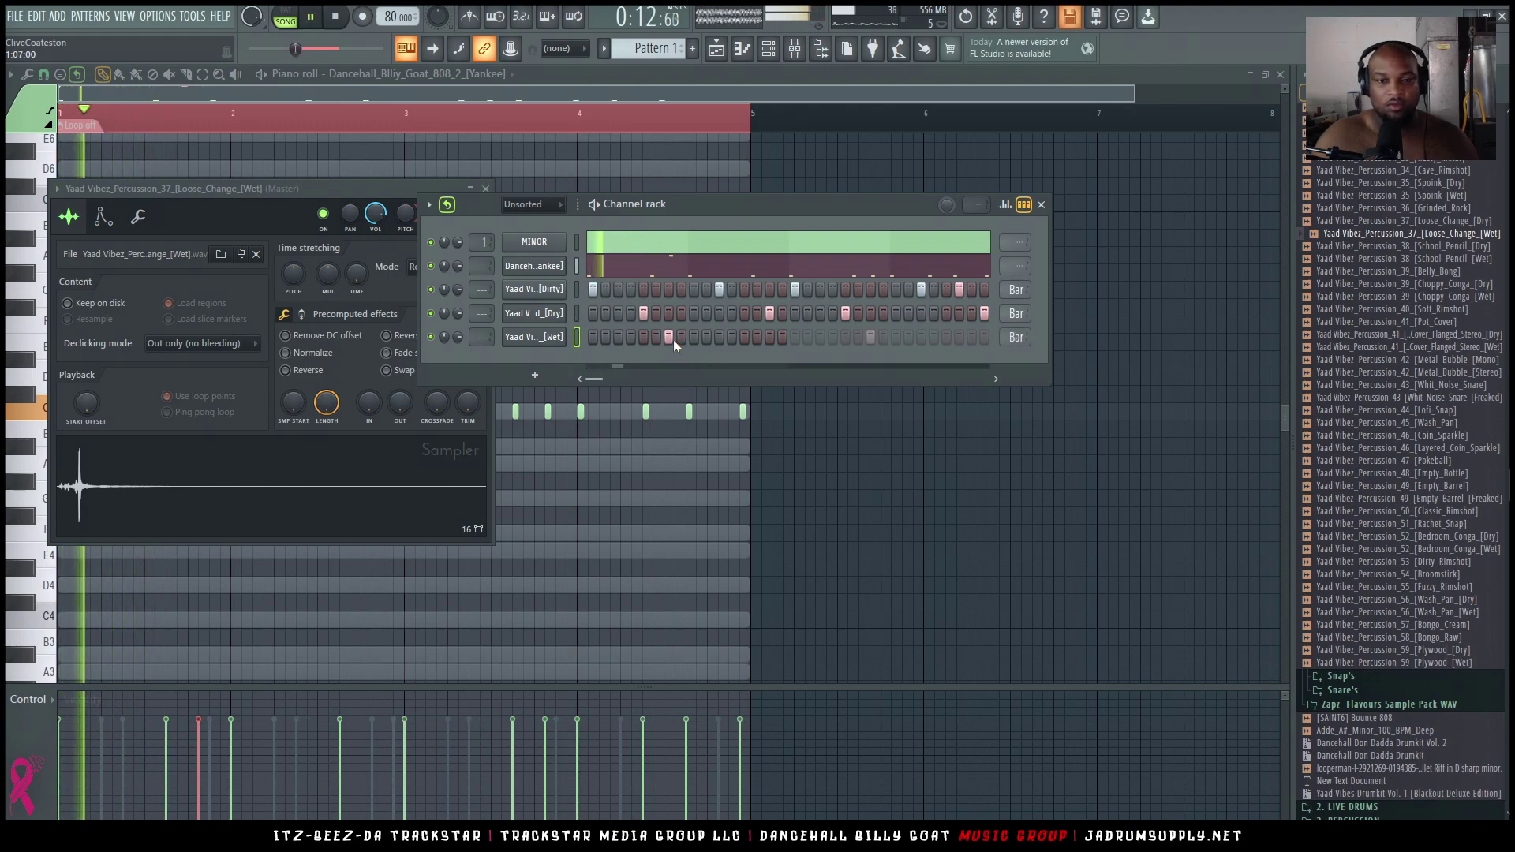
left_click(669, 340)
left_click(681, 340)
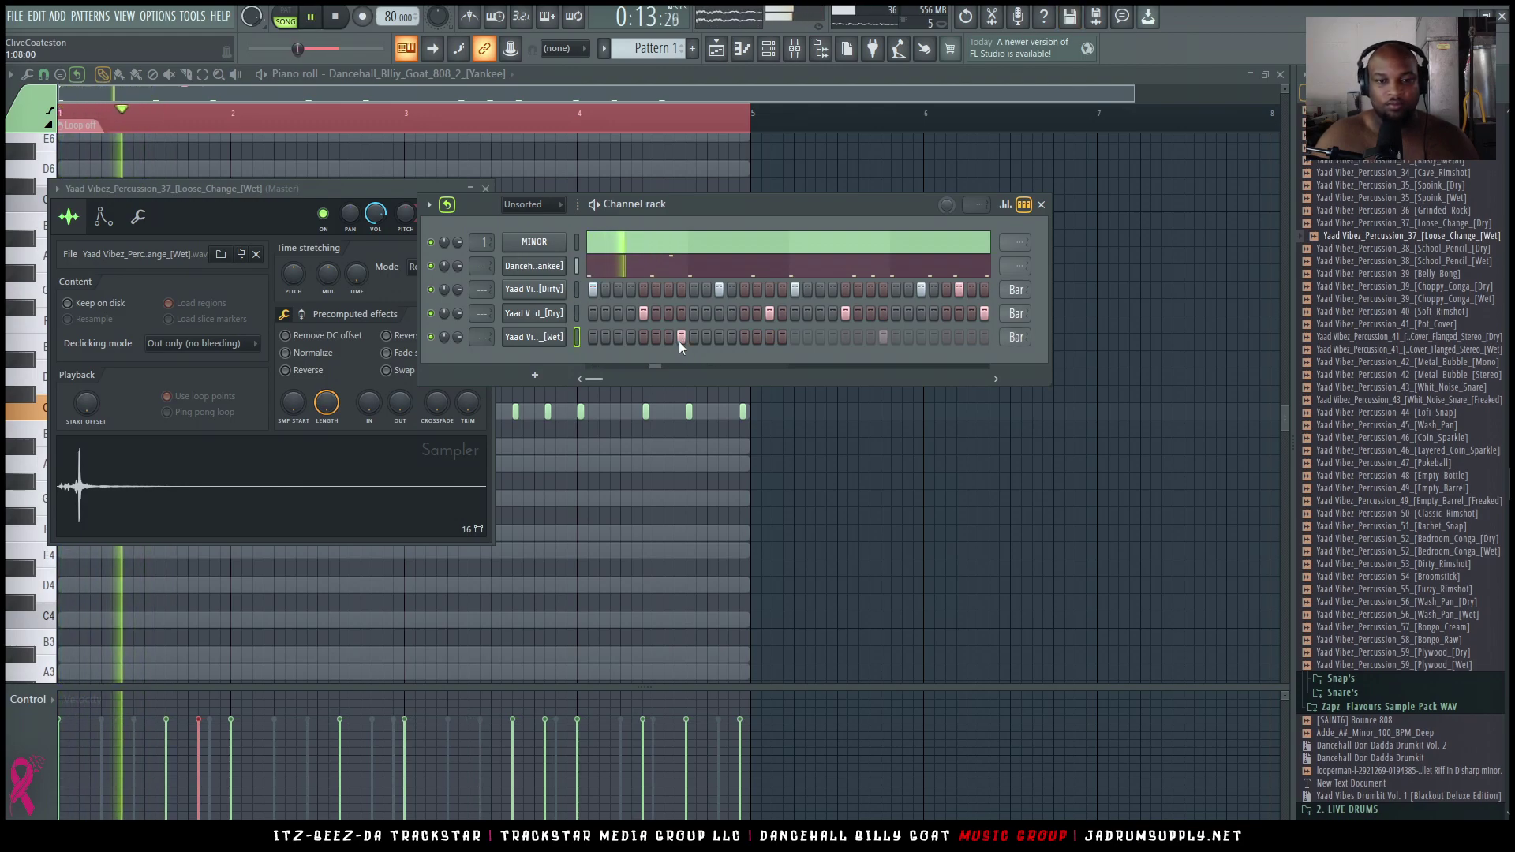
left_click(681, 339)
key("space")
key("space")
left_click(702, 337)
left_click(706, 337)
left_click(694, 337)
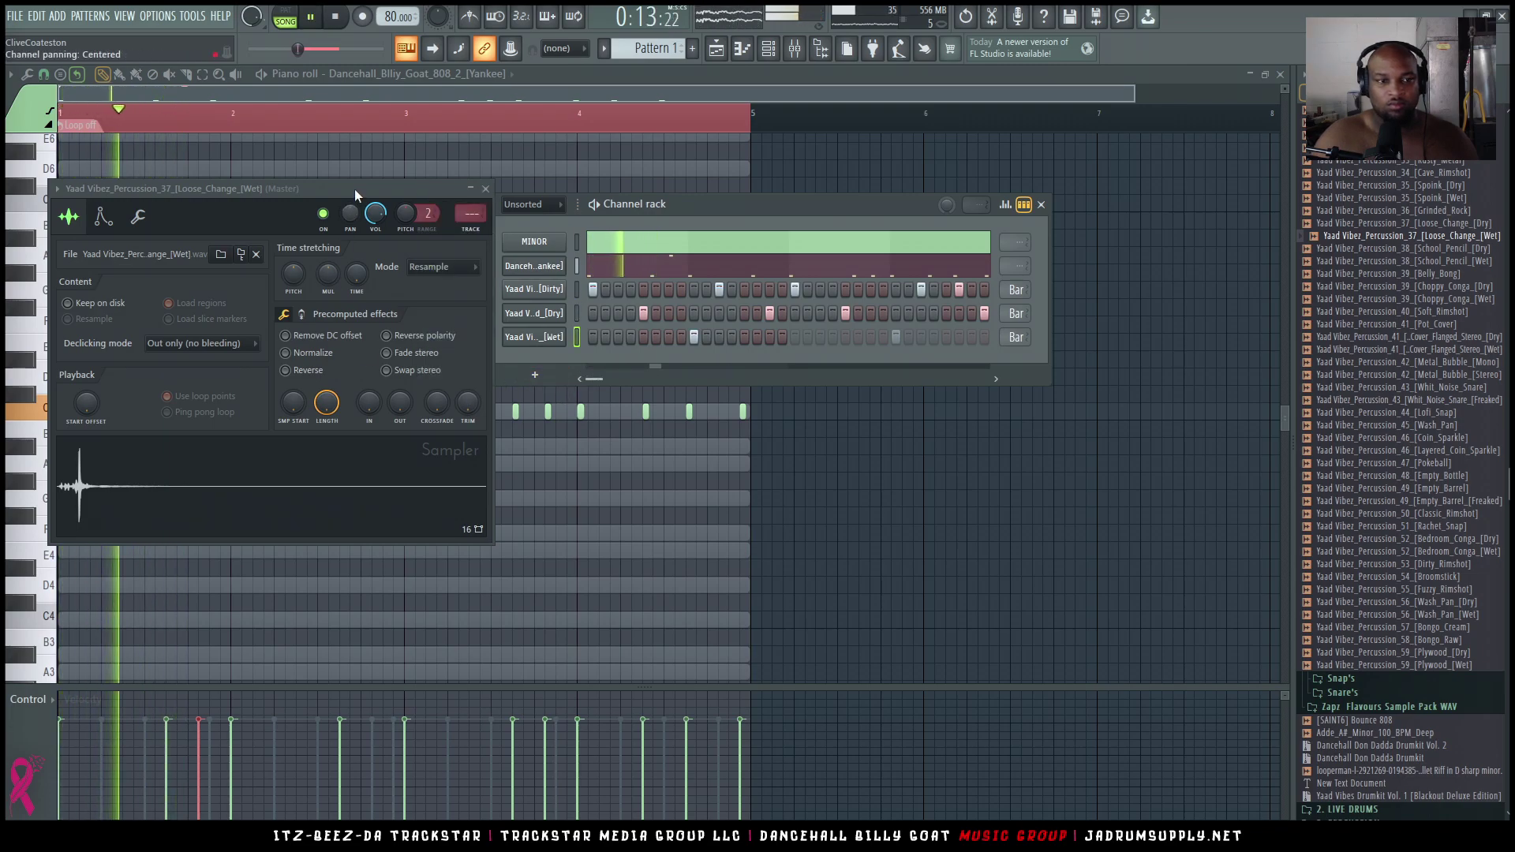
Move the Loose Change sampler window aside and place its hit on step 7 instead of step 9
left_click_drag(354, 188, 1113, 131)
key("space")
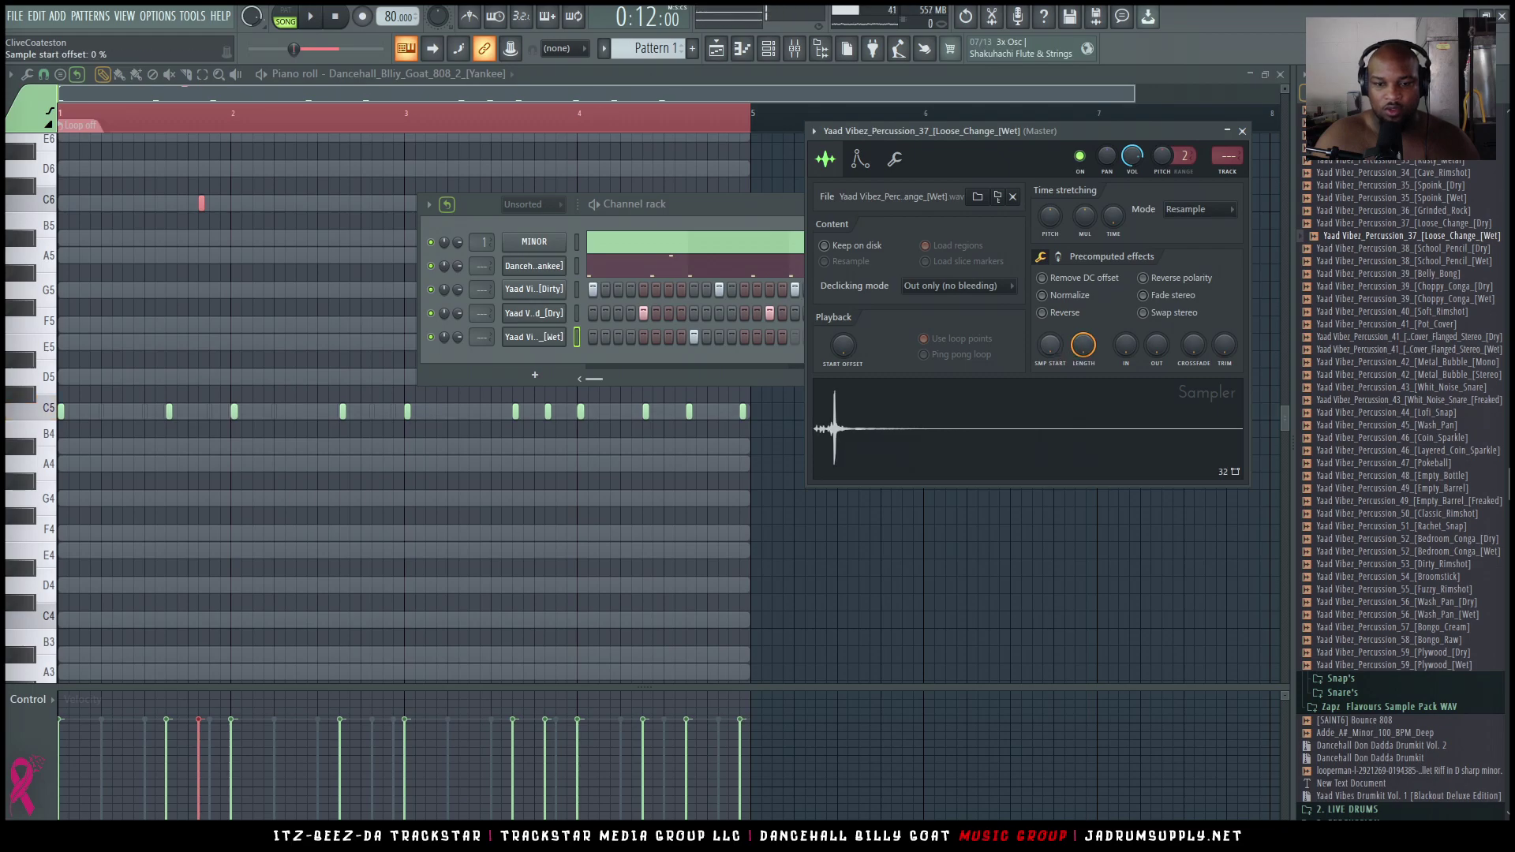
key("space")
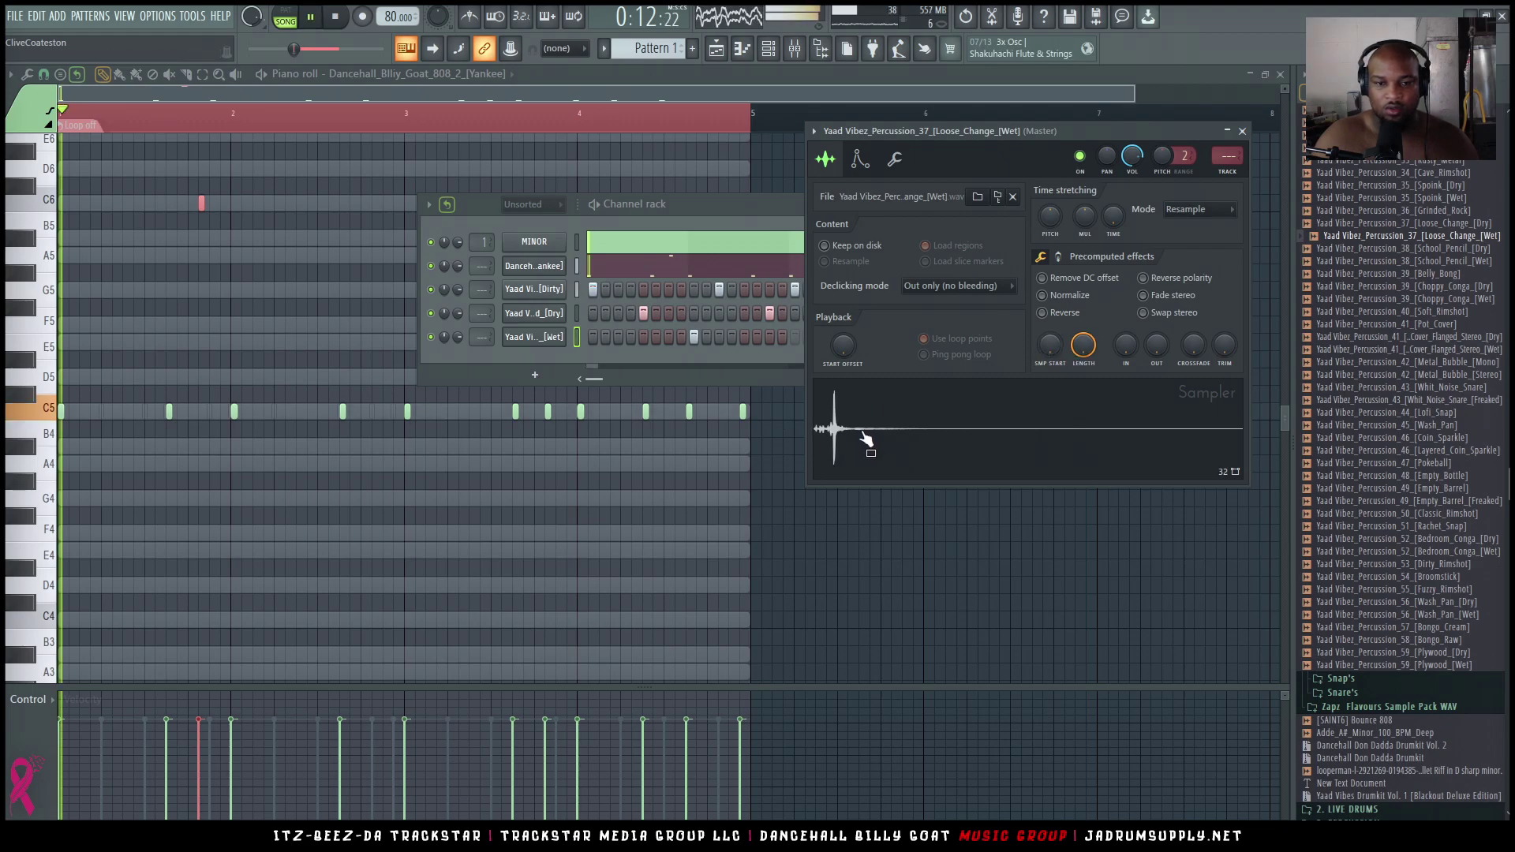
left_click(675, 345)
Set the Loose Change sample's start offset to 1% and its trimming threshold to 6% while auditioning the loop
left_click(1144, 295)
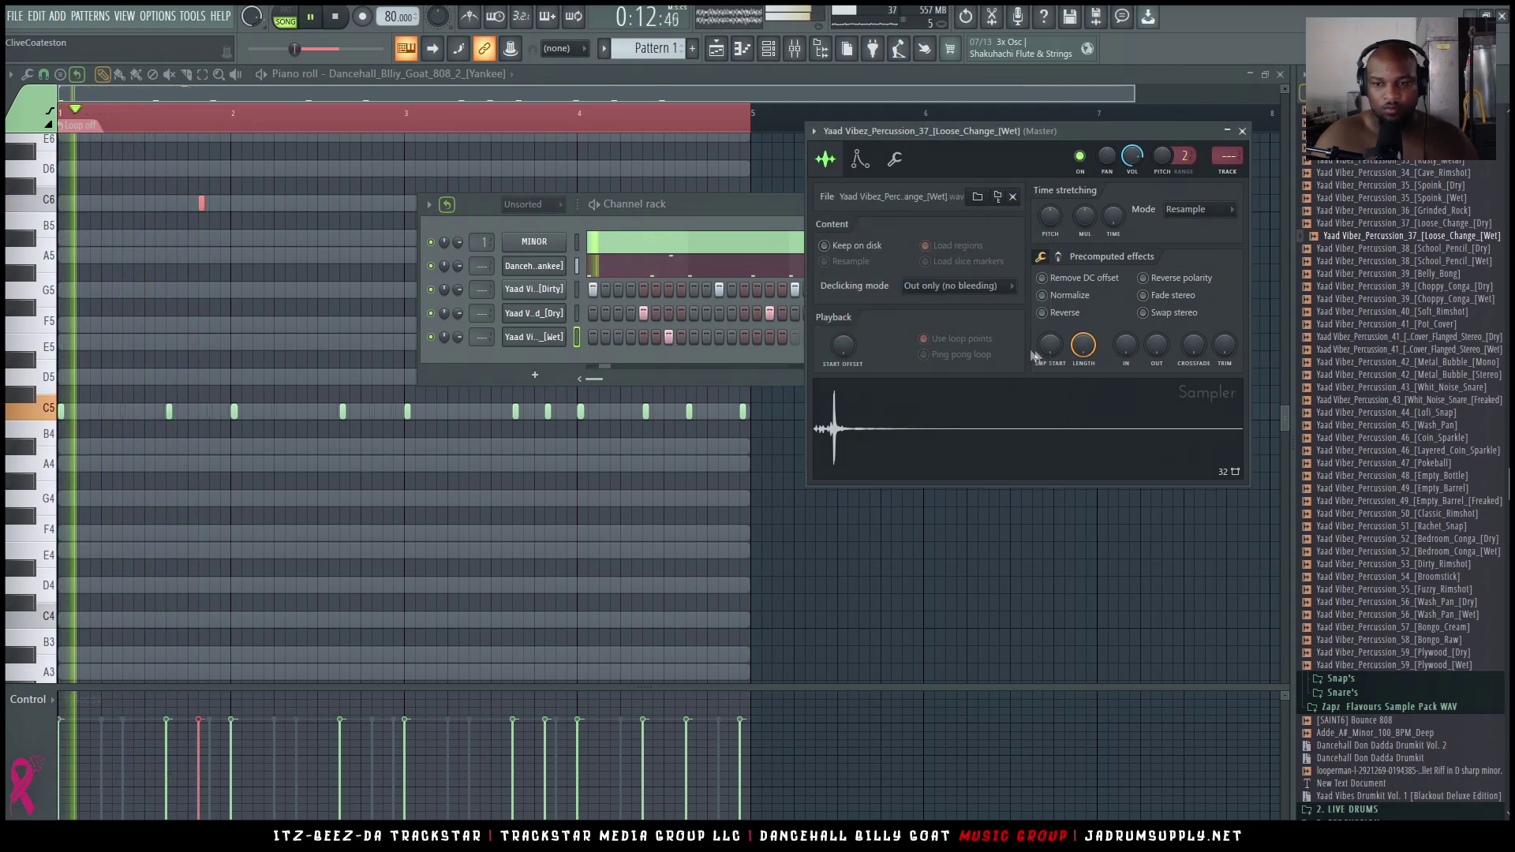
key("space")
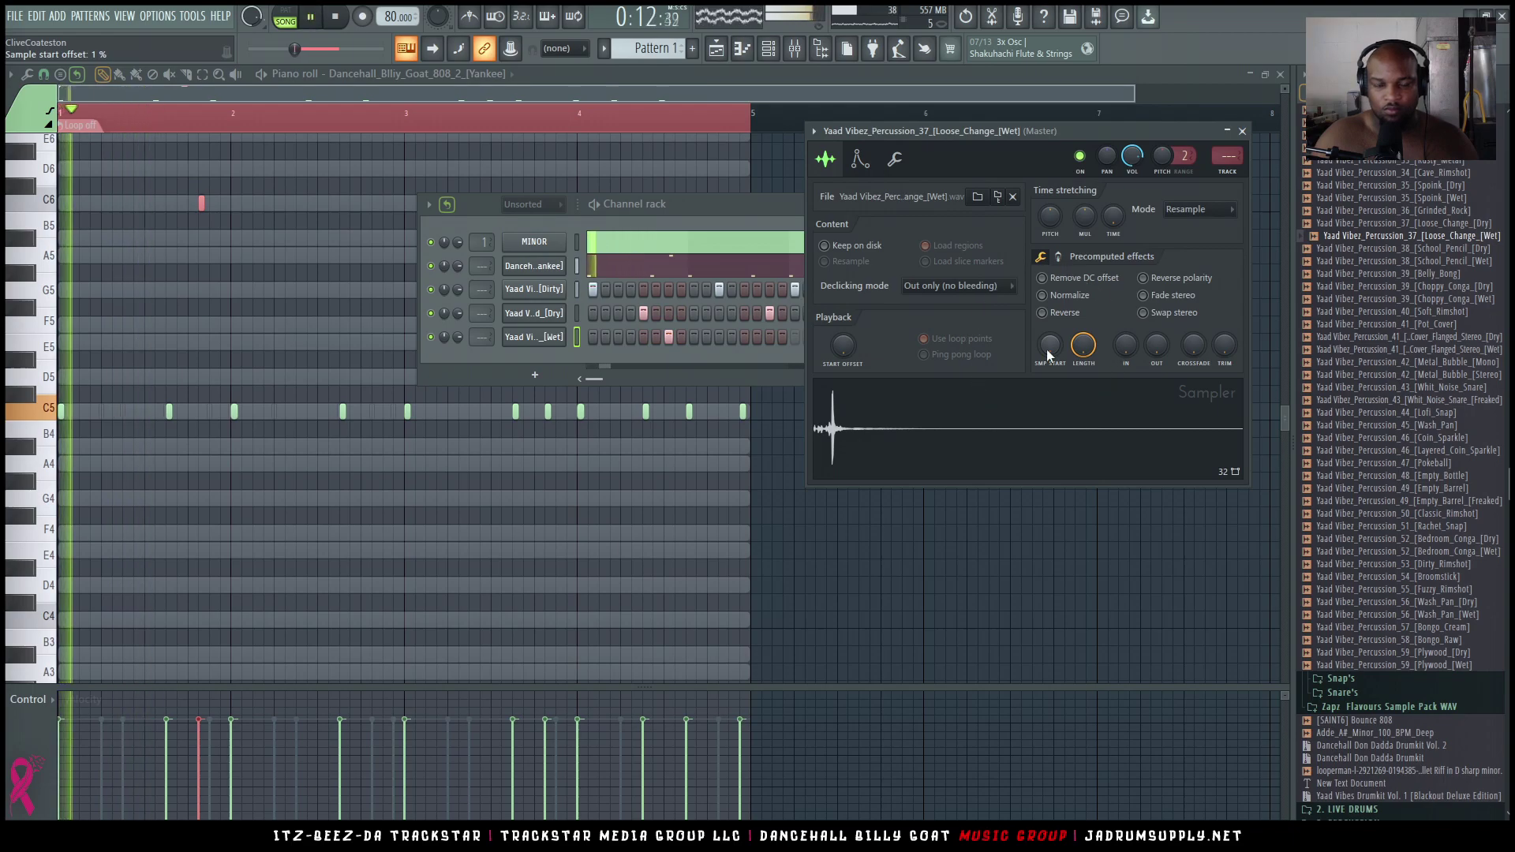
key("space")
key("space")
left_click_drag(1231, 349, 1232, 339)
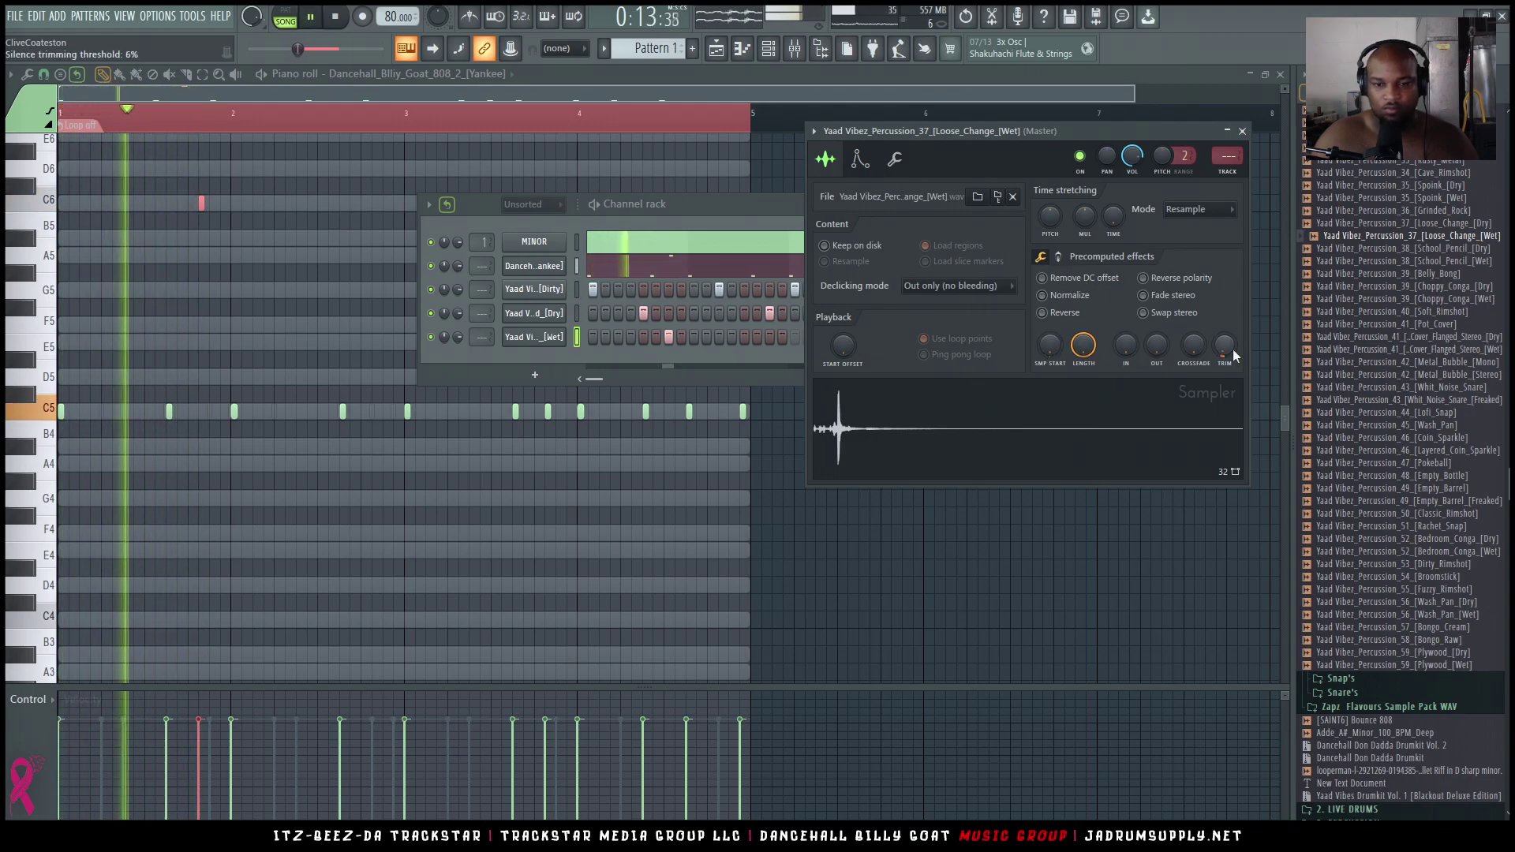
key("space")
key("space")
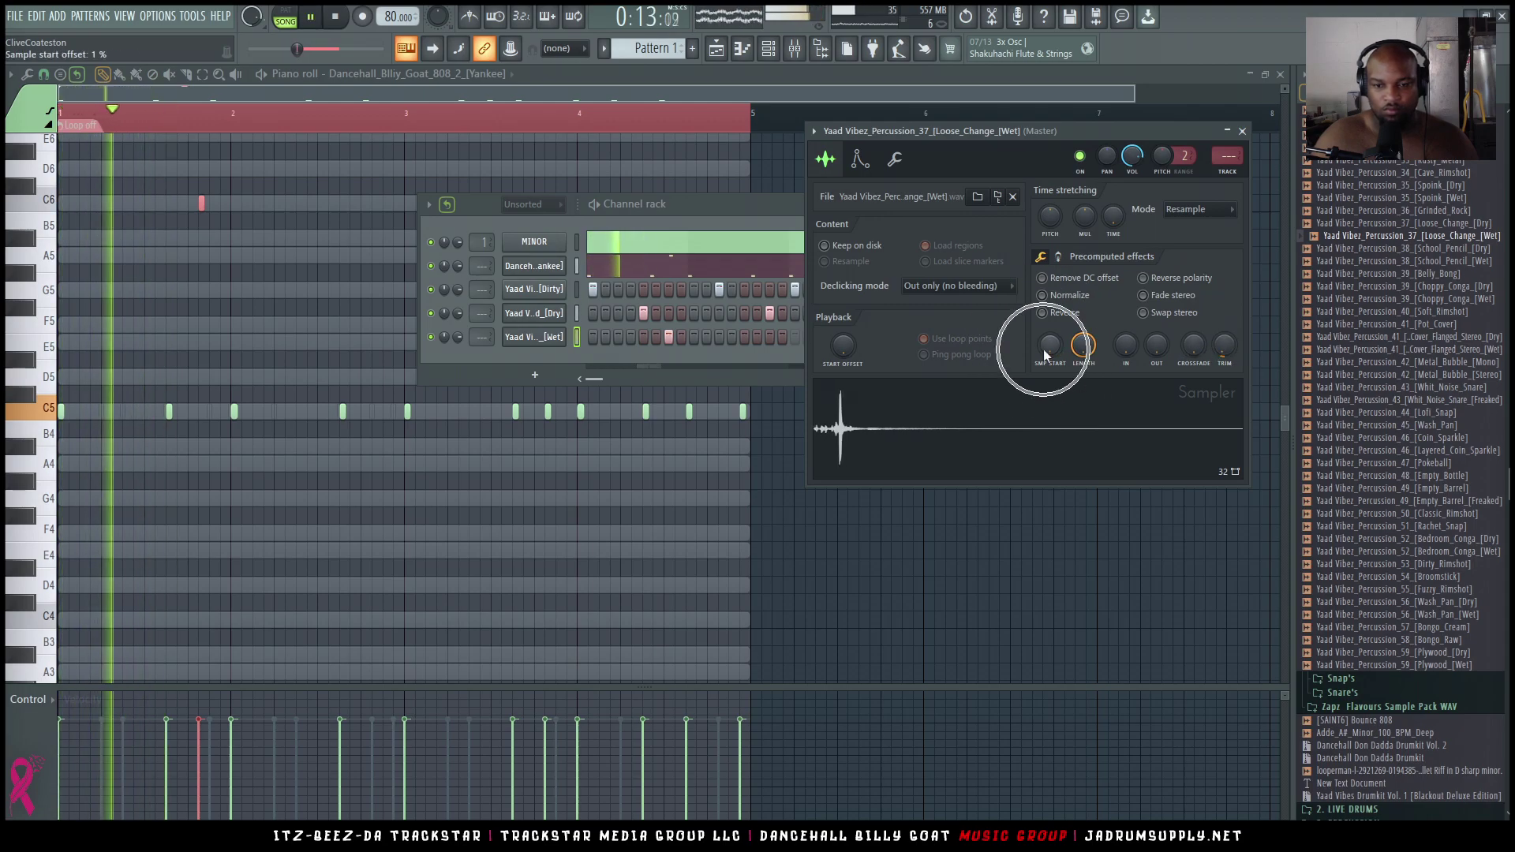
key("space")
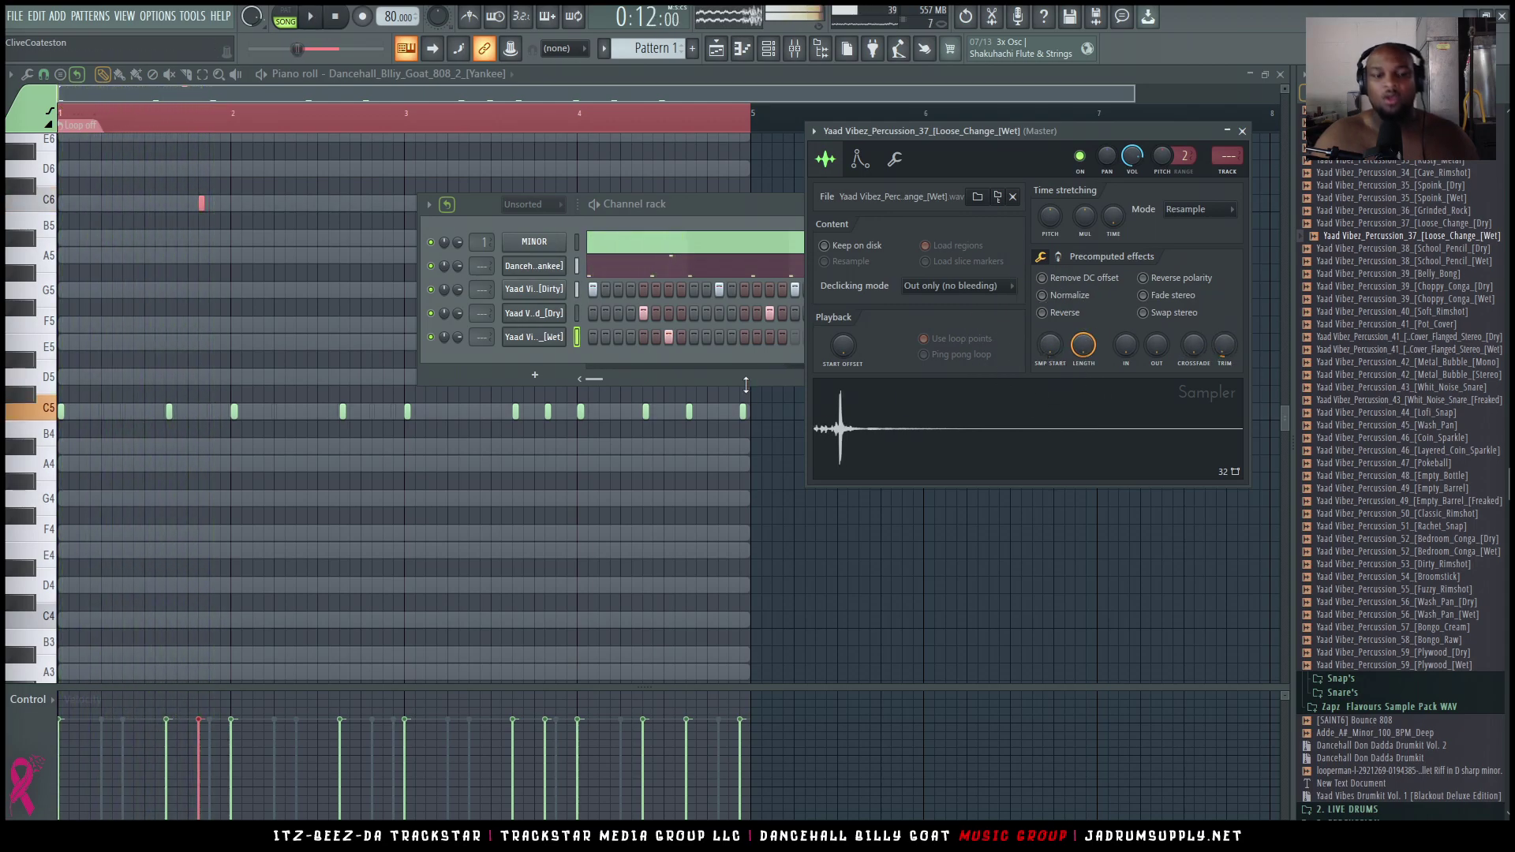
Turn off the one-bar step loop on the Loose Change channel
left_click(769, 353)
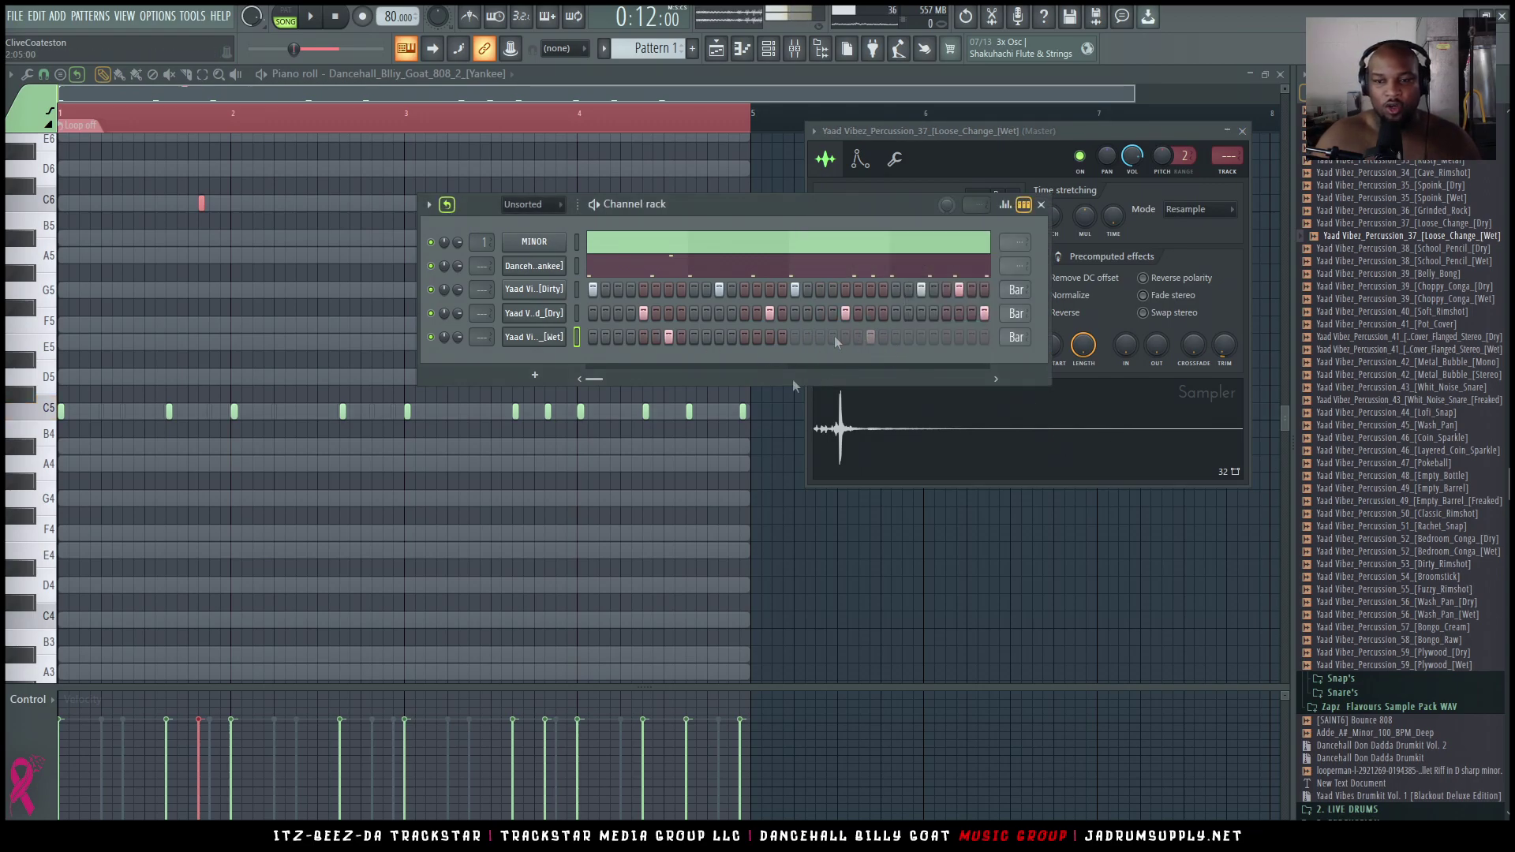
left_click(1018, 336)
left_click(1044, 357)
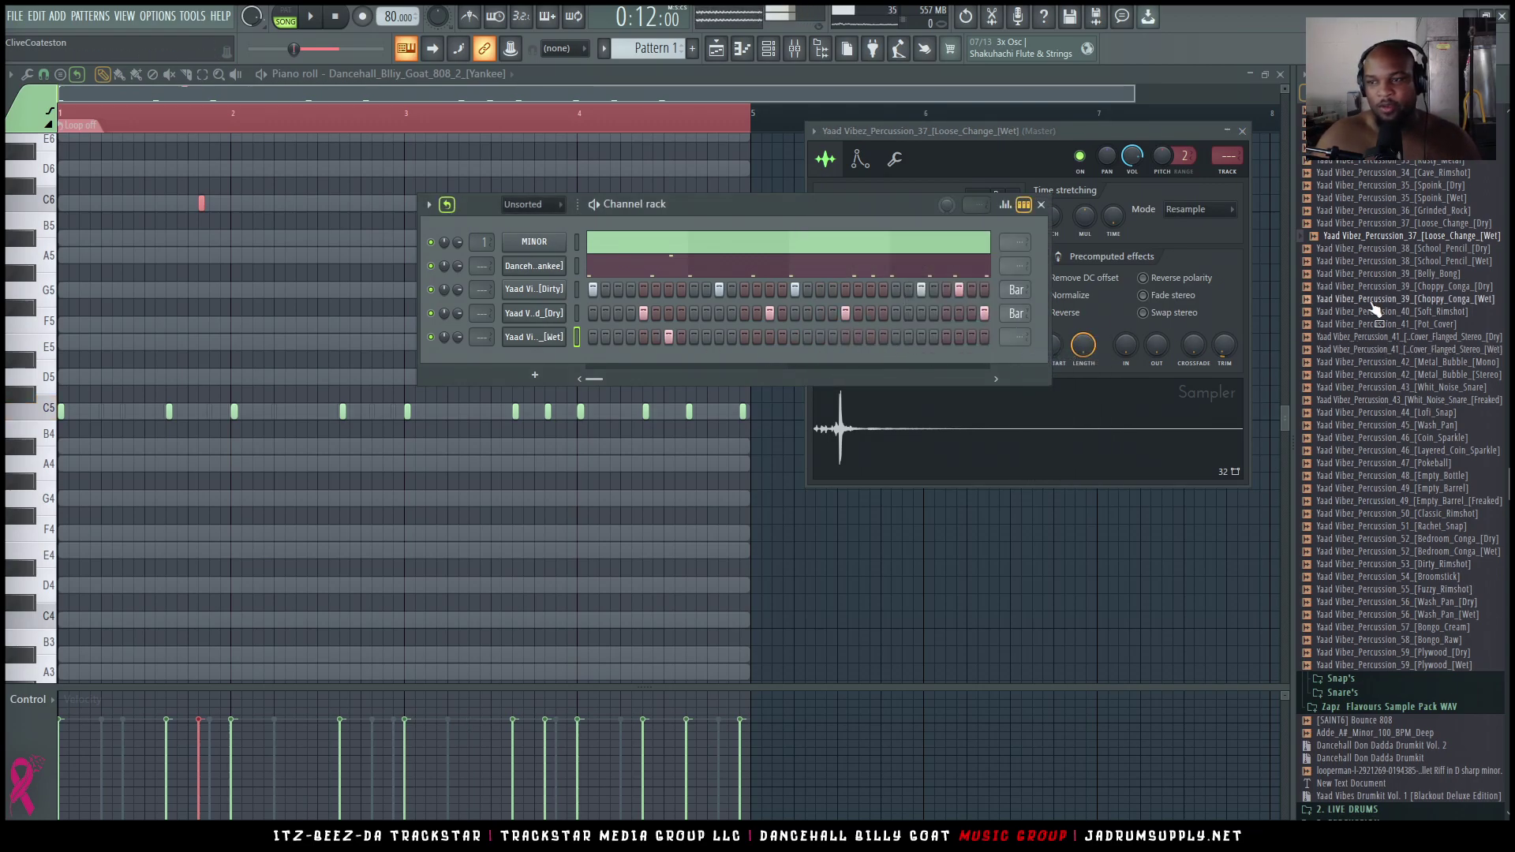
Load the Percussion_32 Rachet_Clap sample into a new channel
scroll(1404, 213, "up", 4)
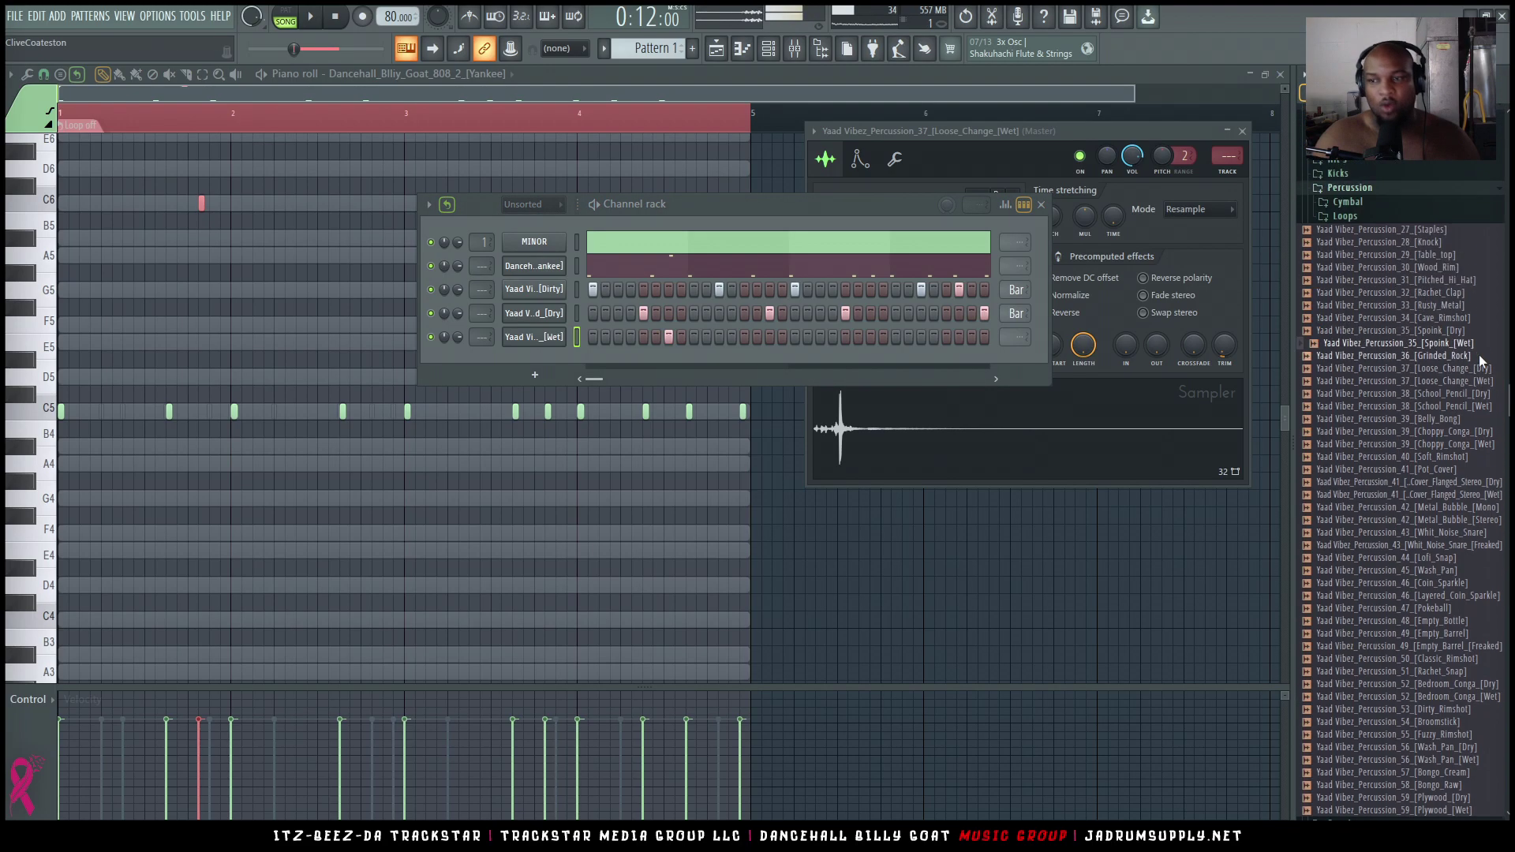
right_click(1399, 306)
left_click(1413, 322)
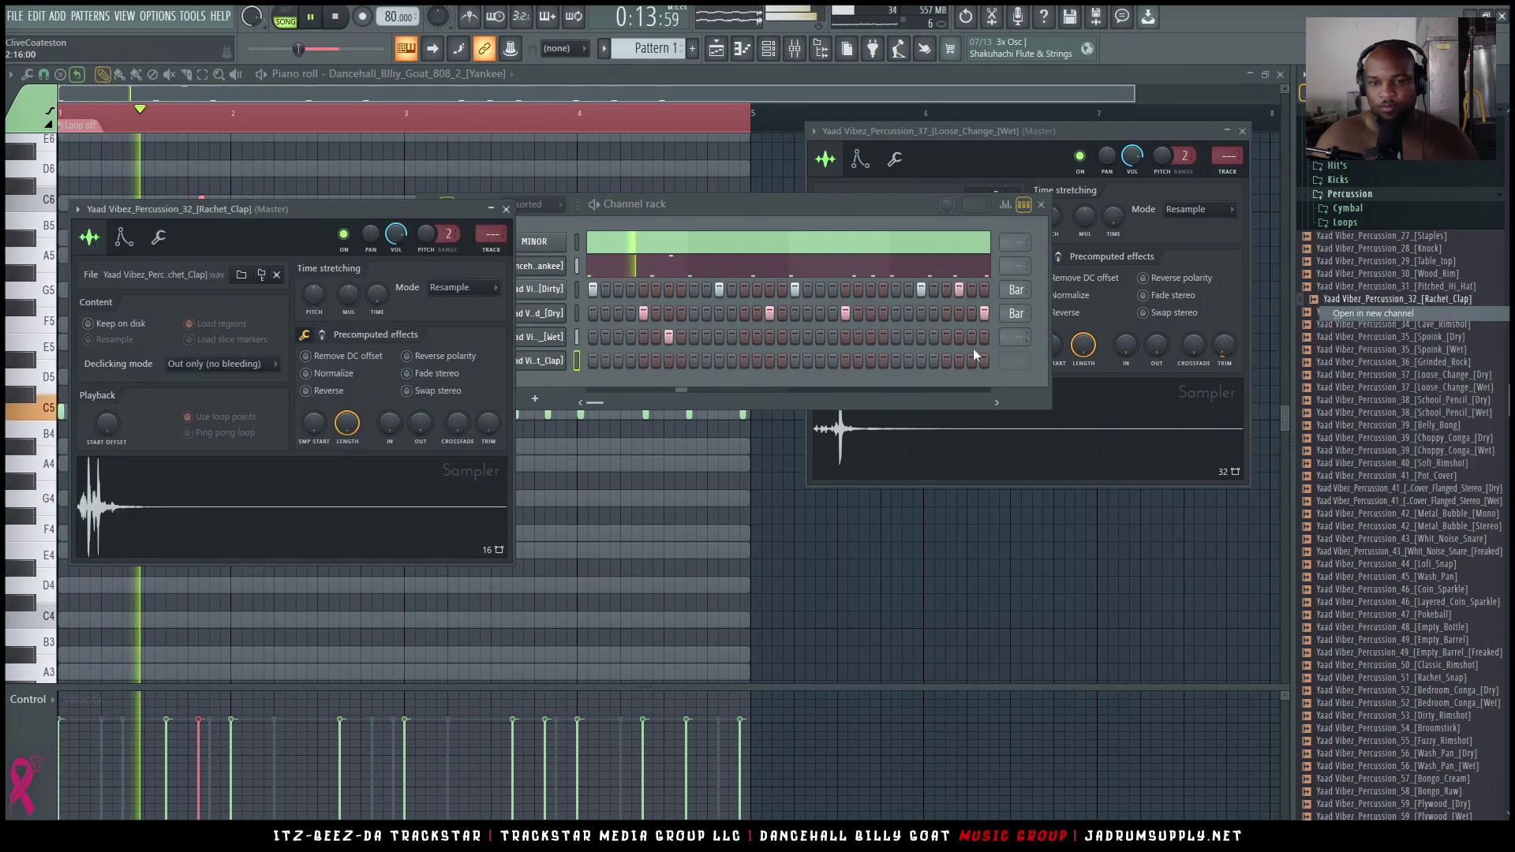
Place Rachet_Clap hits on steps 25 and 27 of its channel
left_click(896, 360)
left_click(922, 360)
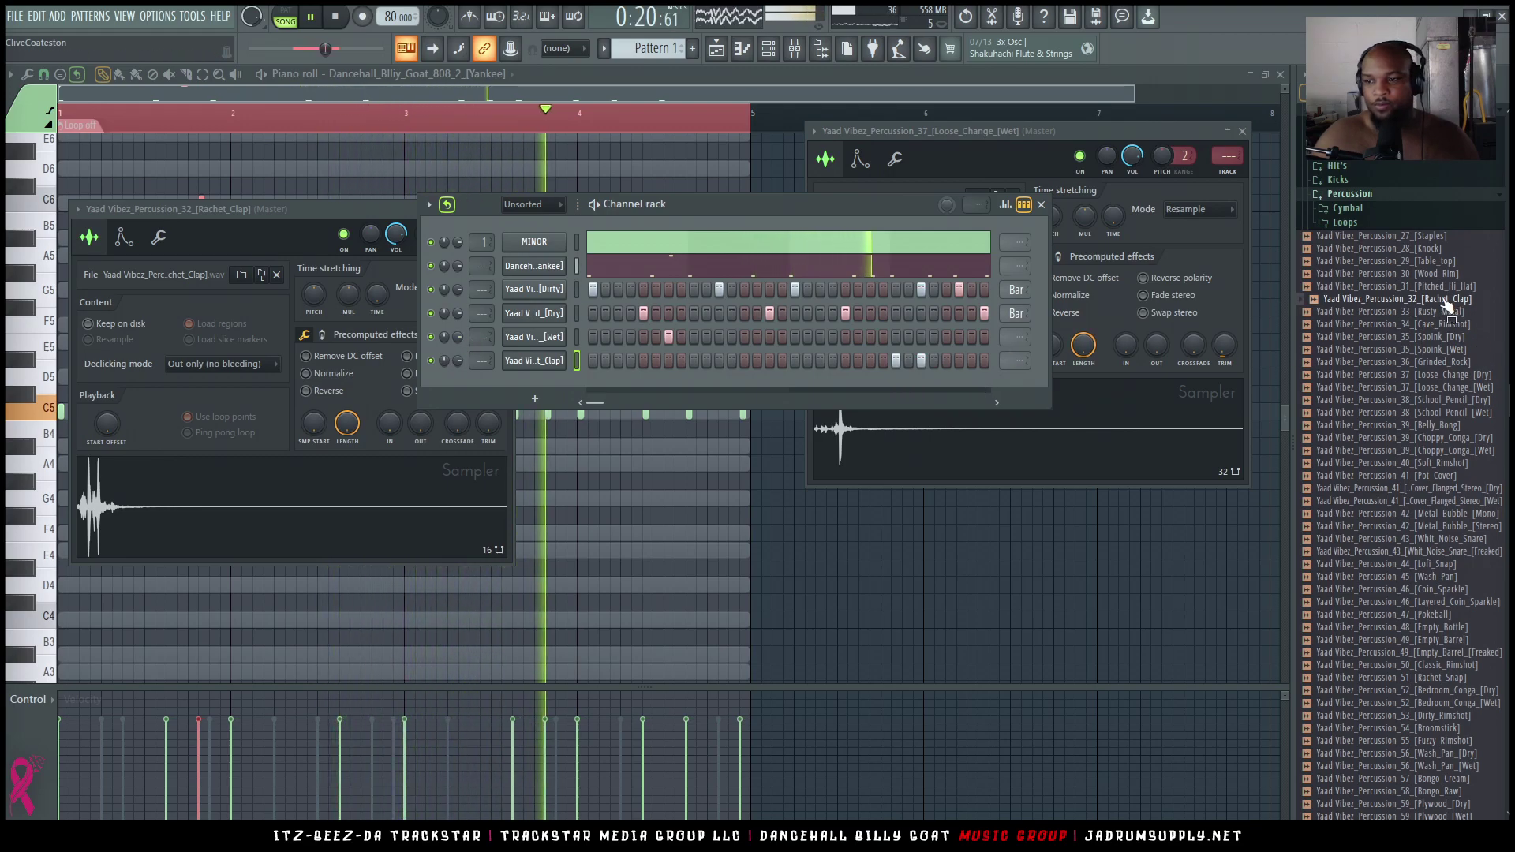
Load the Percussion_29 Table_top sample into a new channel and place its hit on step 14
left_click(1418, 262)
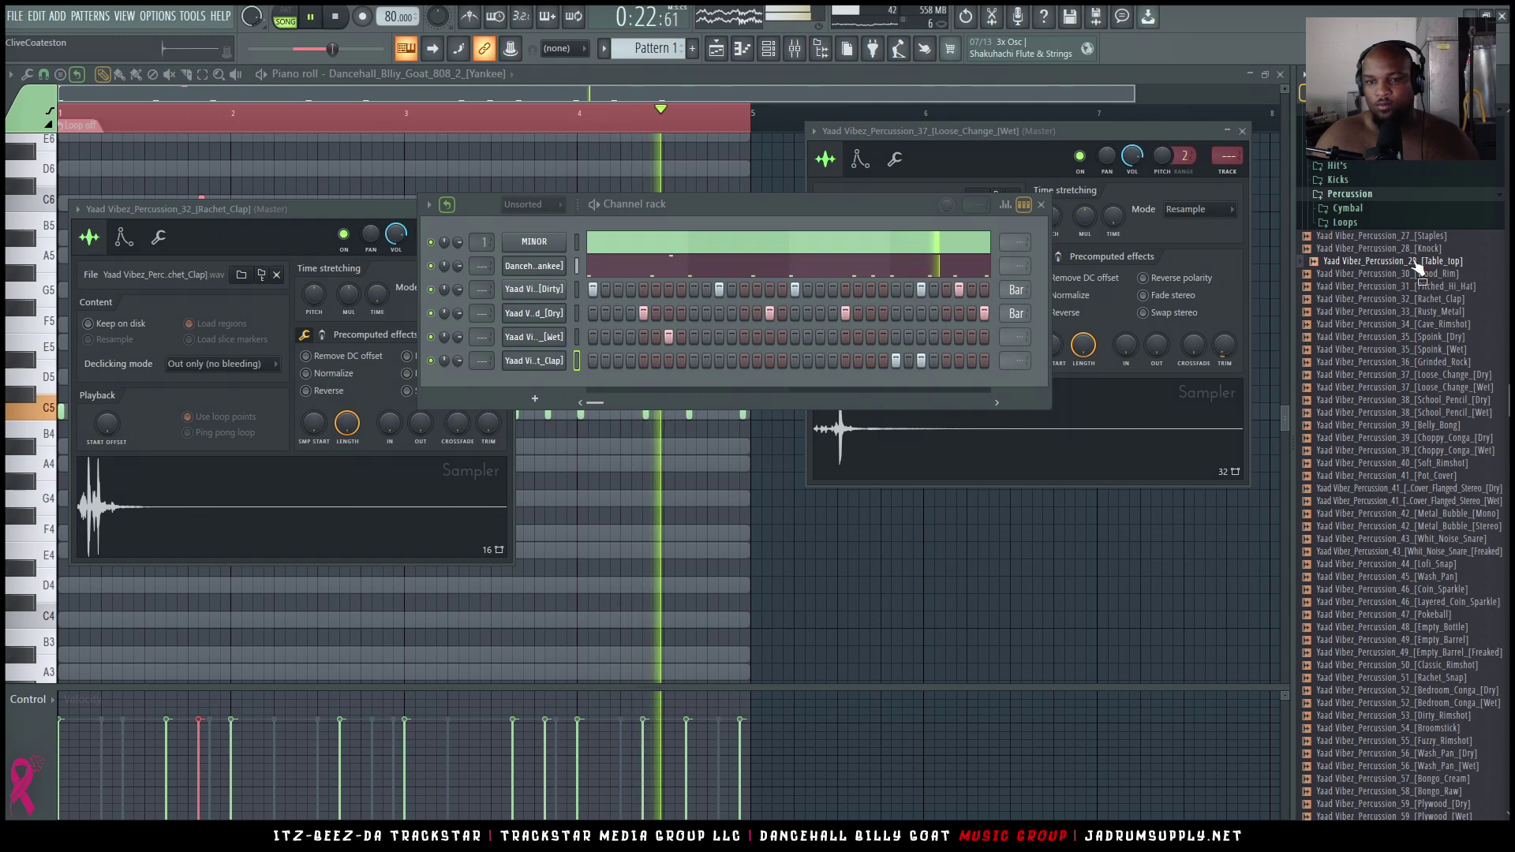
right_click(1418, 263)
left_click(1413, 275)
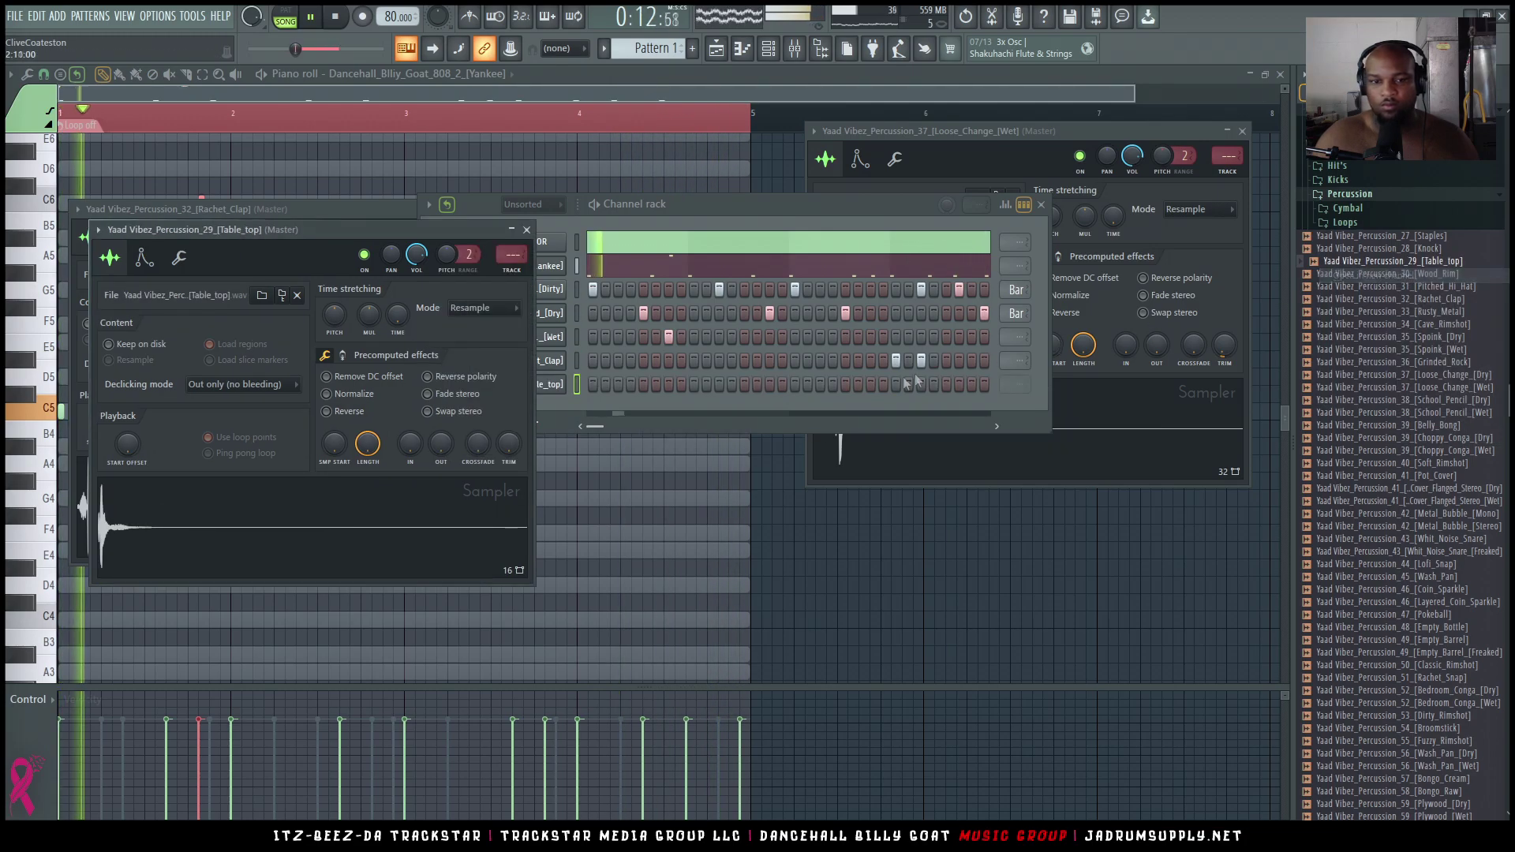
left_click(758, 384)
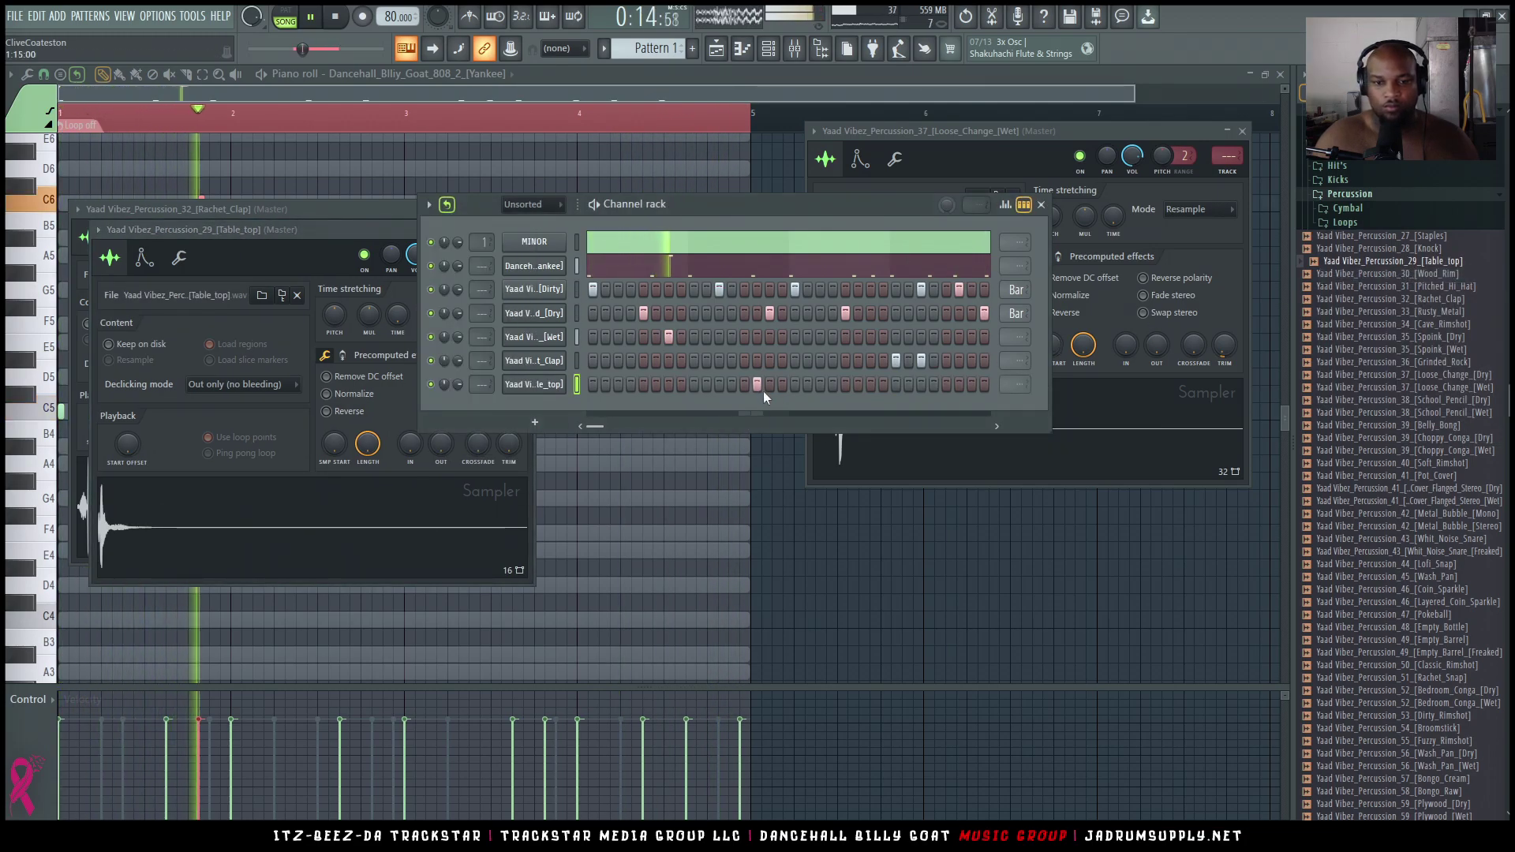
Normalize the Table_top sample and show all channel groups in the channel rack
key("space")
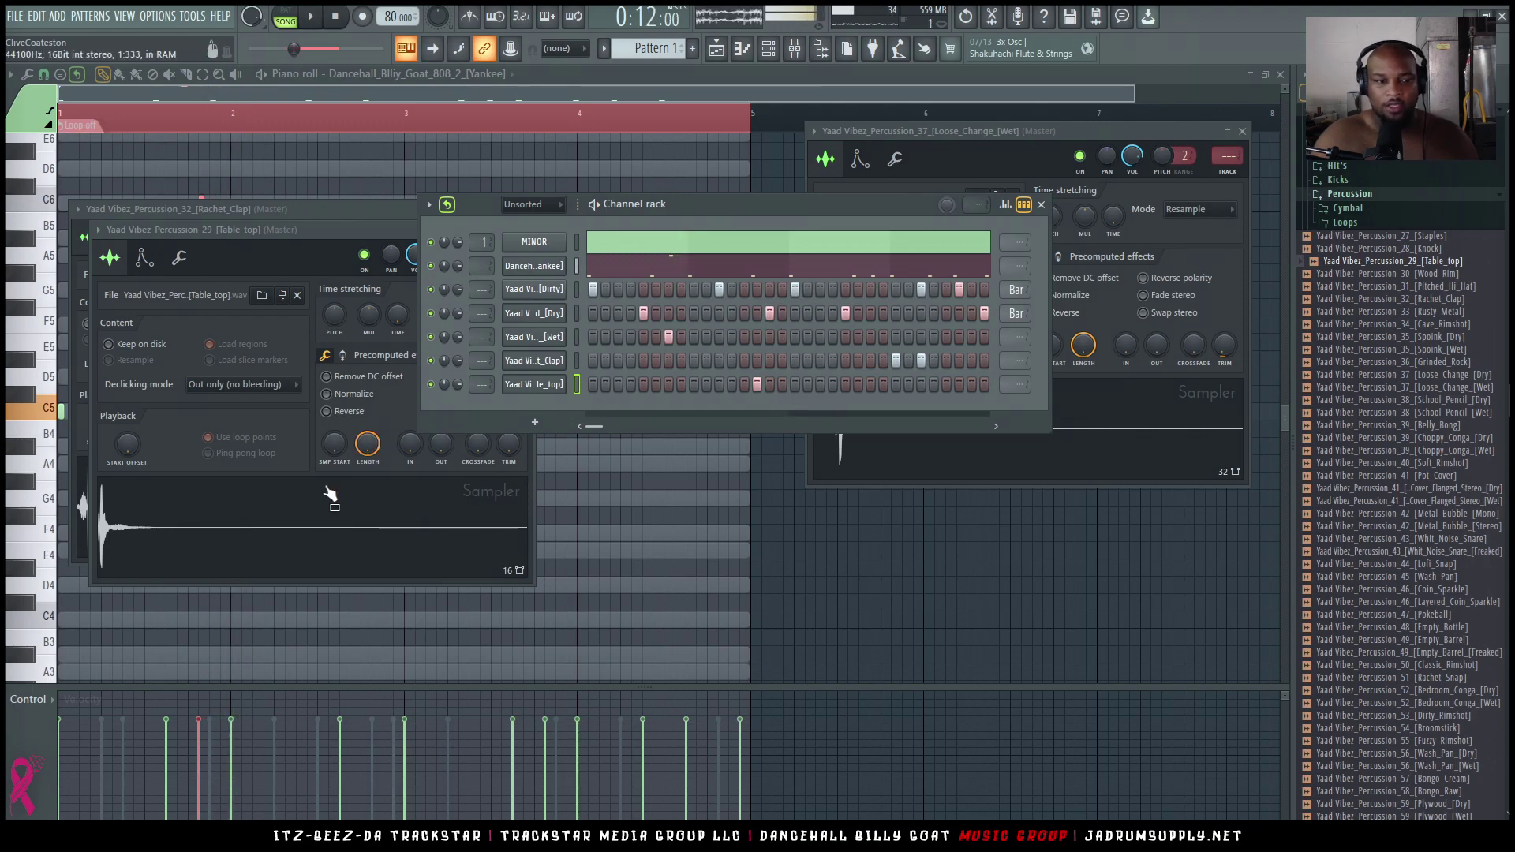
left_click(282, 517)
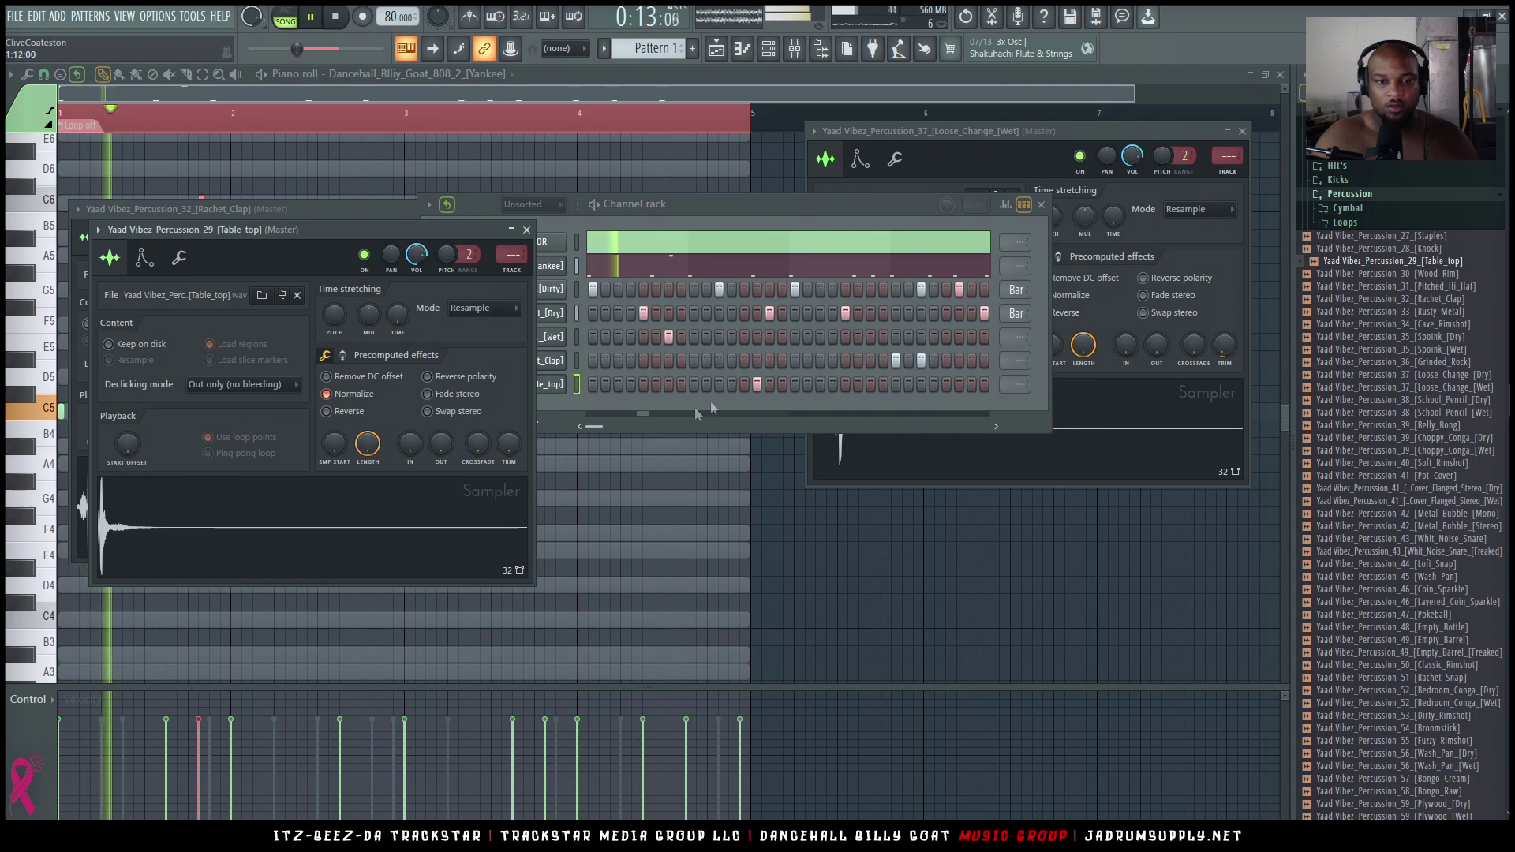
left_click(651, 404)
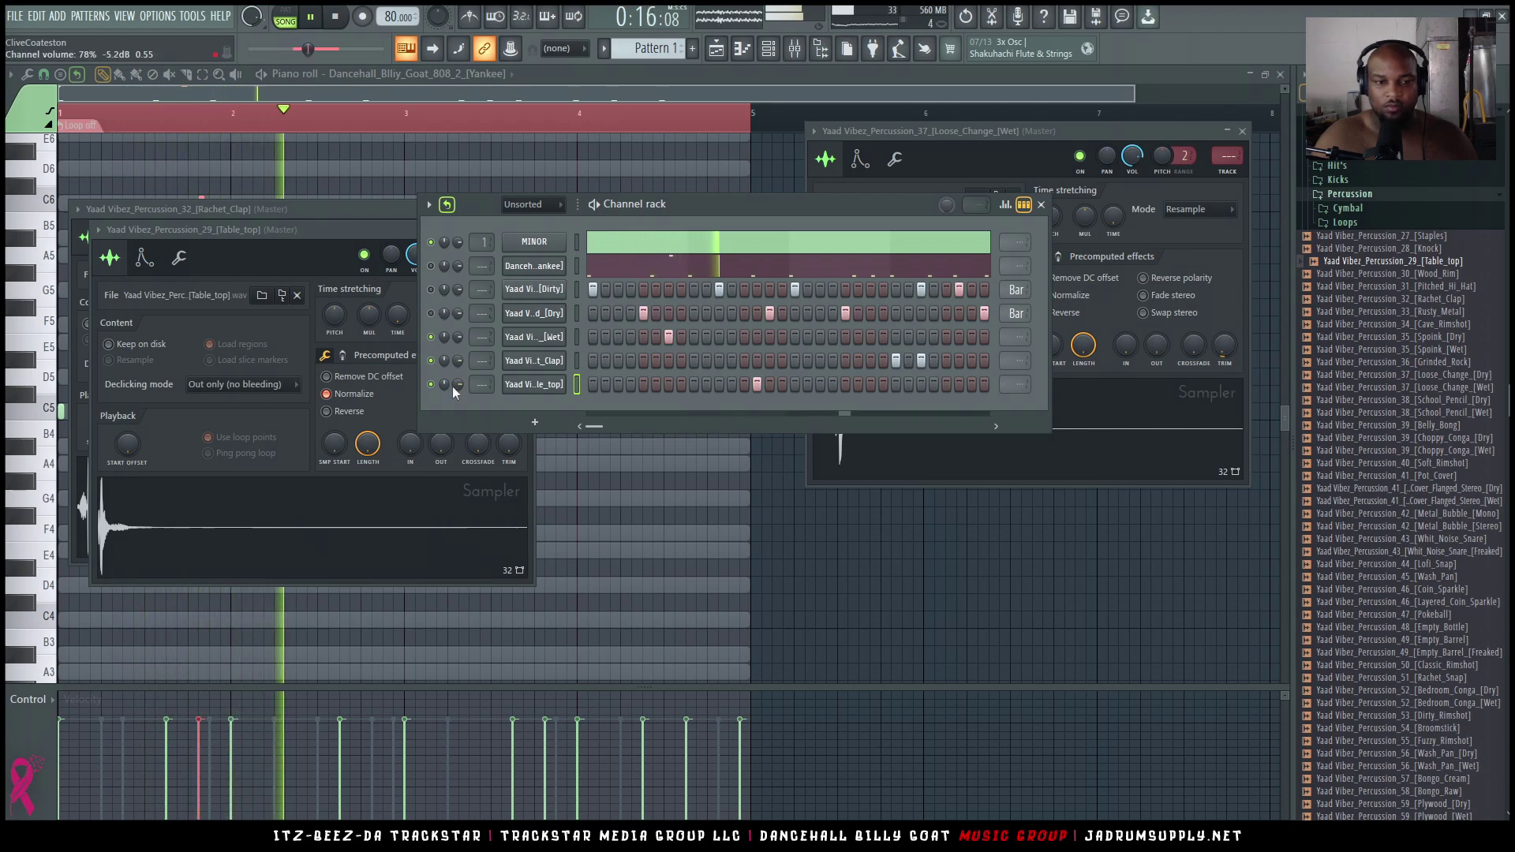
scroll(563, 208, "up", 1)
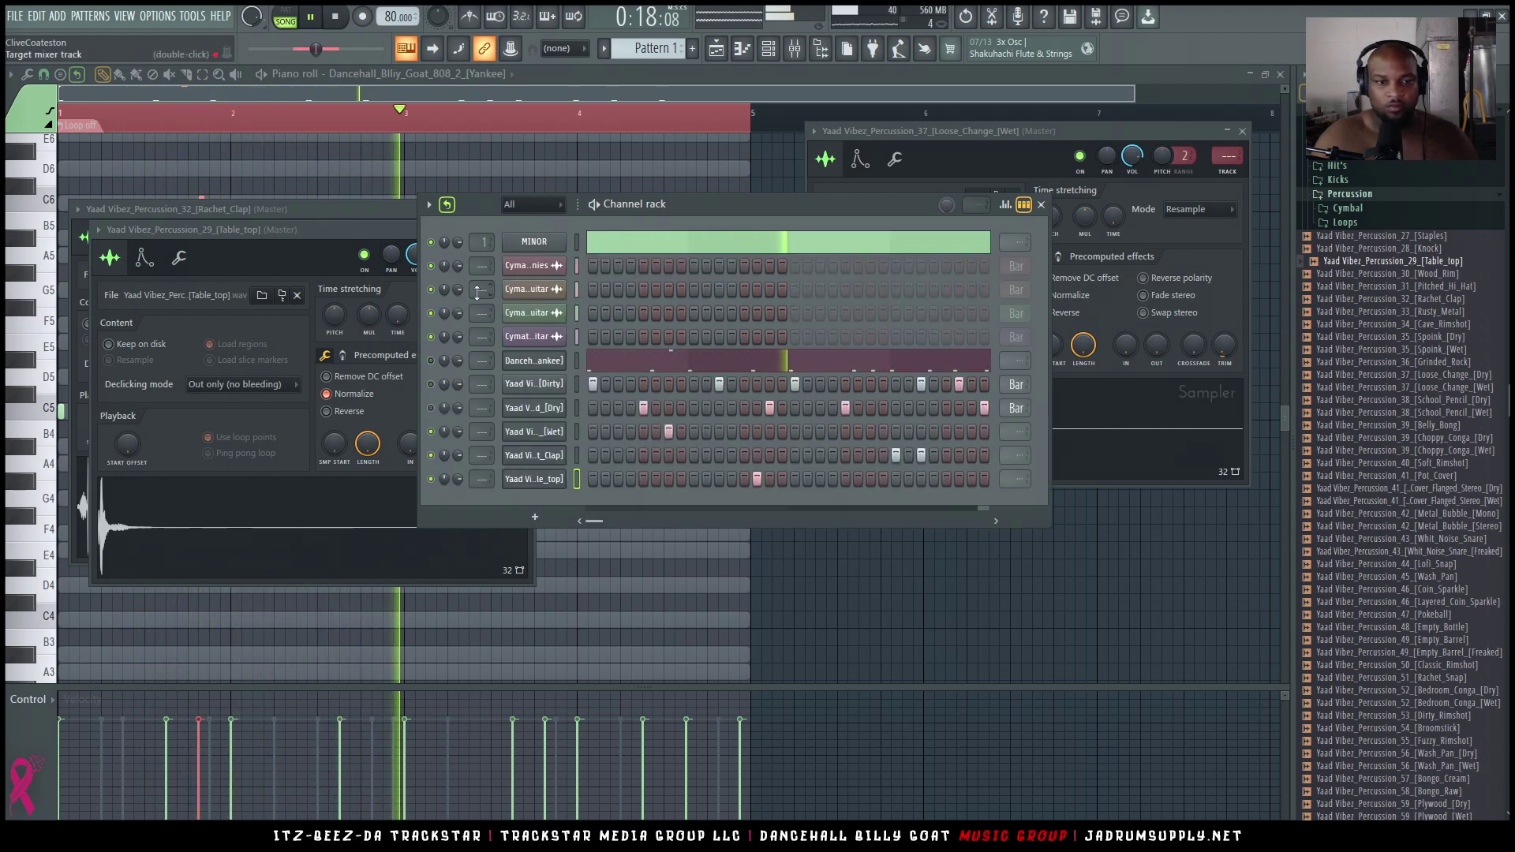
Try to paste a copied 100% value onto the volume of the first Cymatics loop channel
right_click(458, 266)
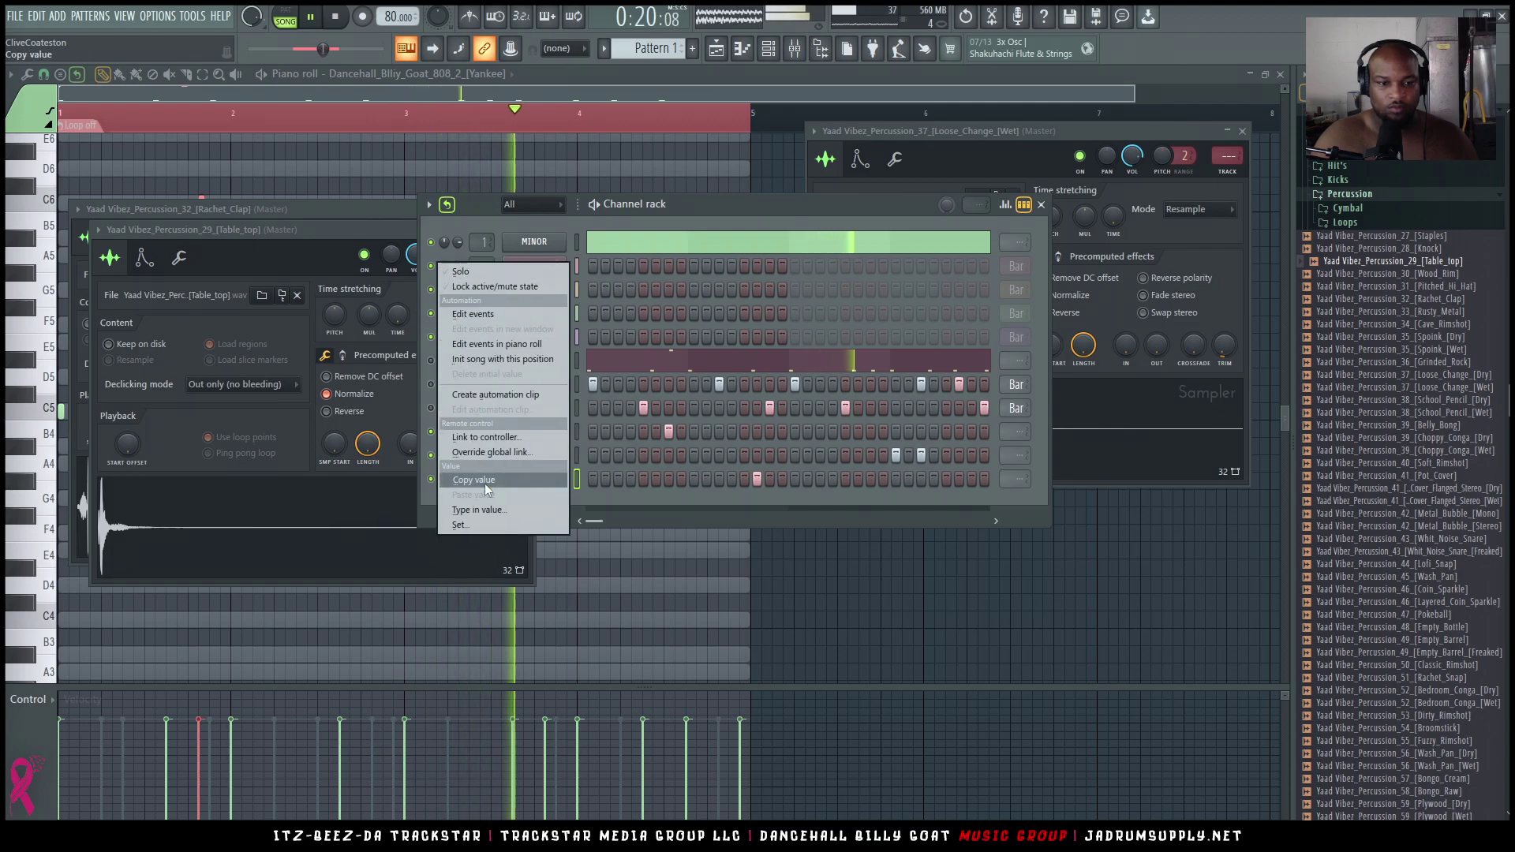
left_click(484, 480)
right_click(458, 266)
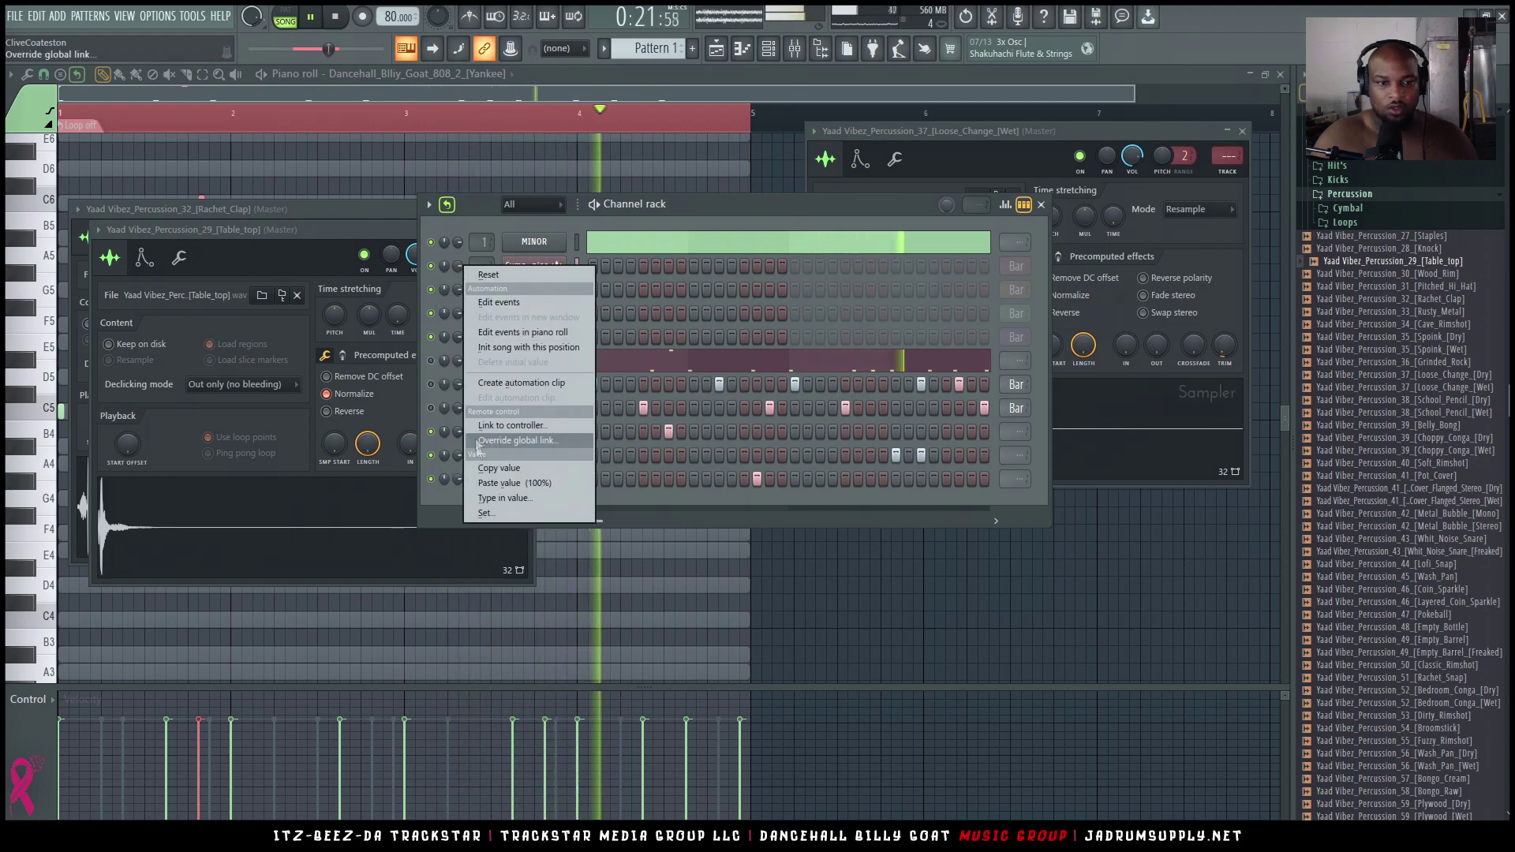
left_click(517, 483)
right_click(458, 266)
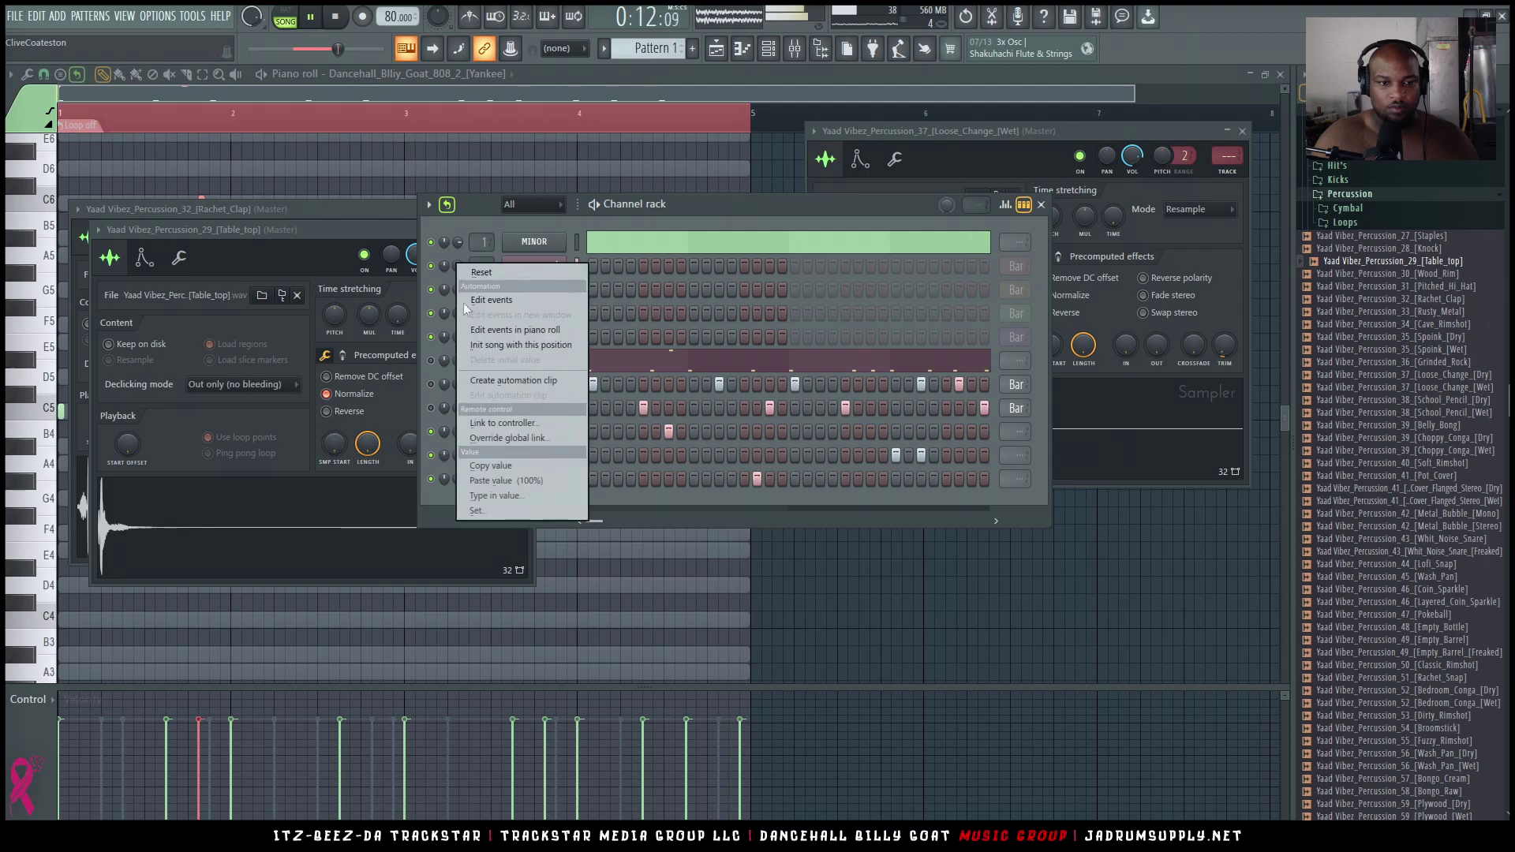
Set the volumes of the MINOR channel and the four Cymatics loop channels to 50% by copying and pasting MINOR's panning value
right_click(448, 246)
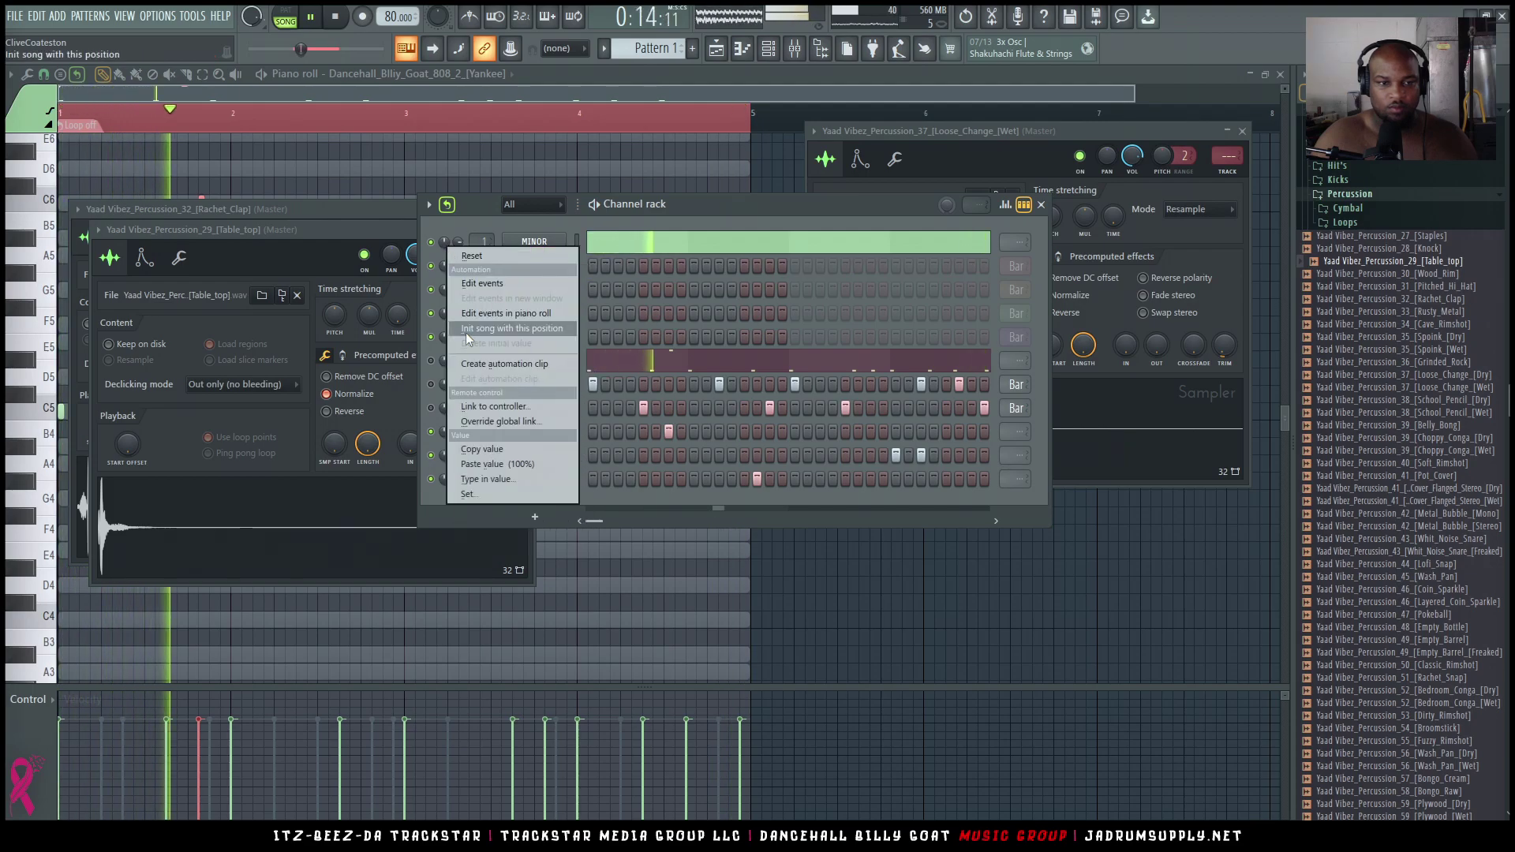
left_click(497, 451)
right_click(460, 246)
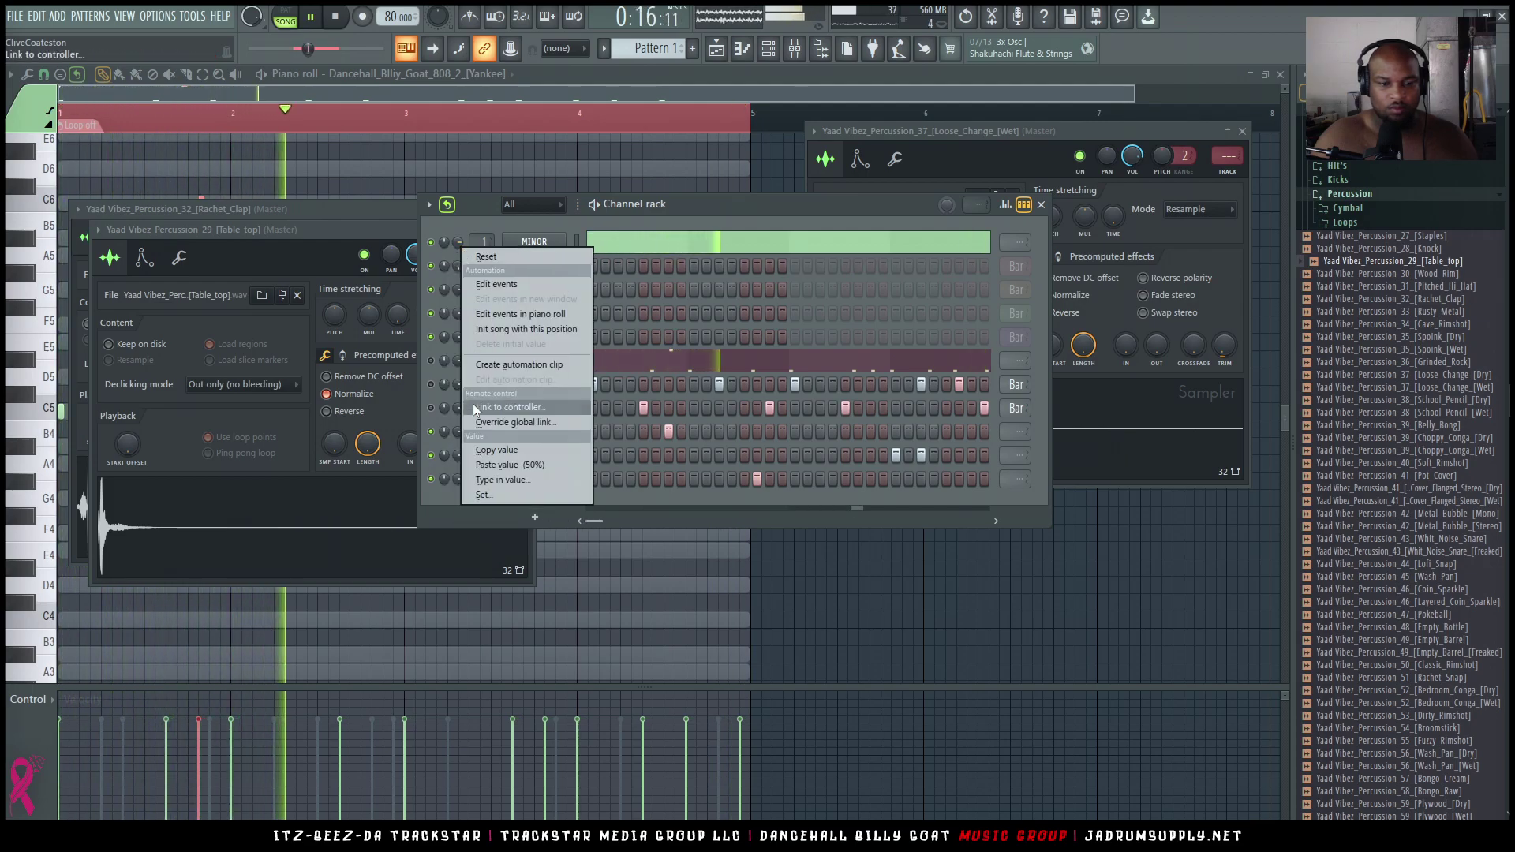
left_click(505, 465)
right_click(460, 262)
left_click(527, 468)
right_click(459, 290)
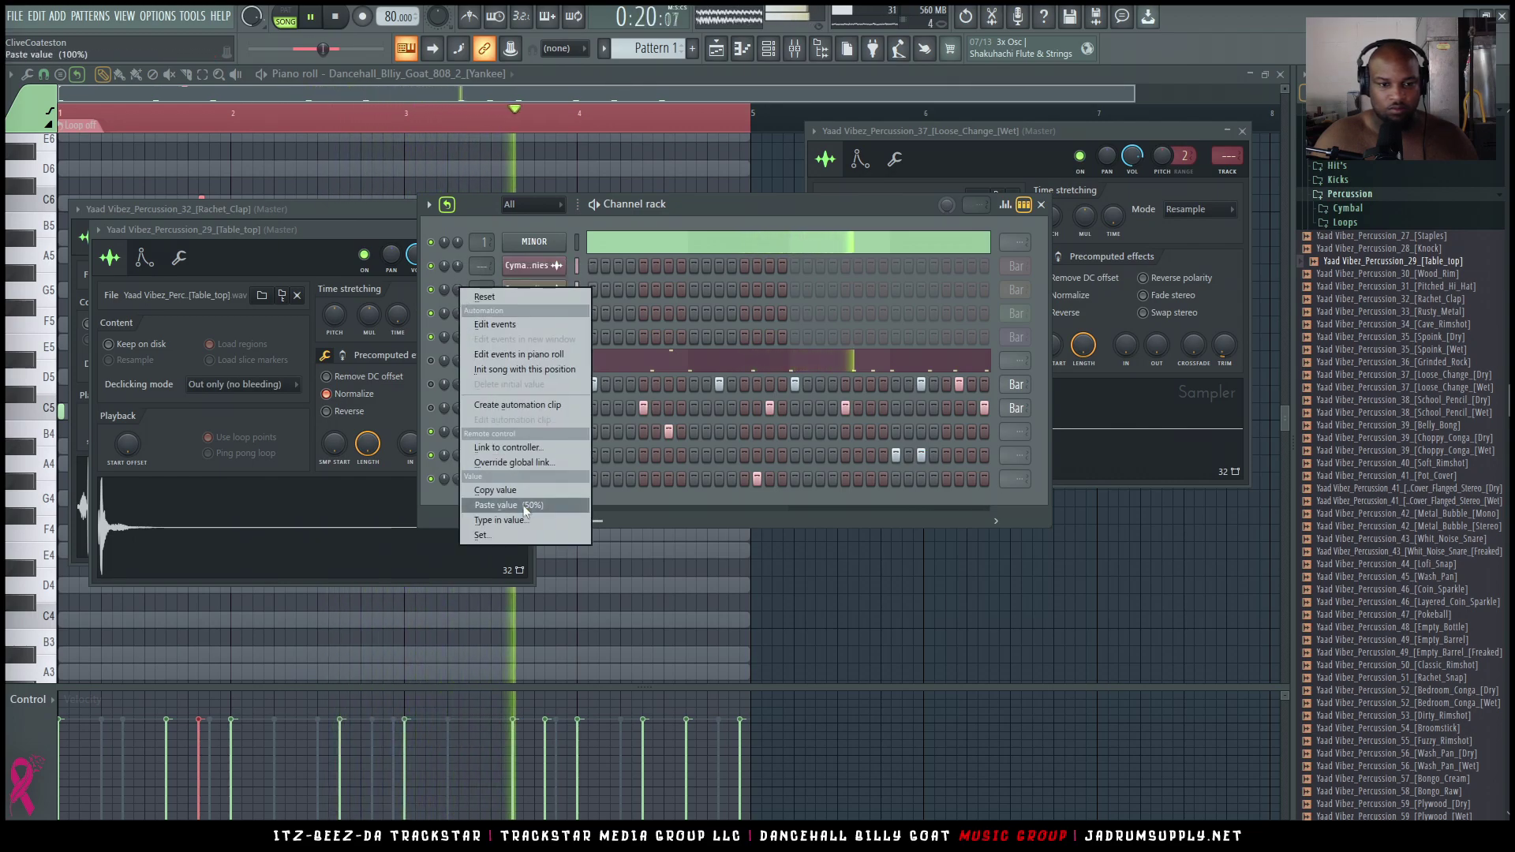
left_click(525, 510)
right_click(457, 313)
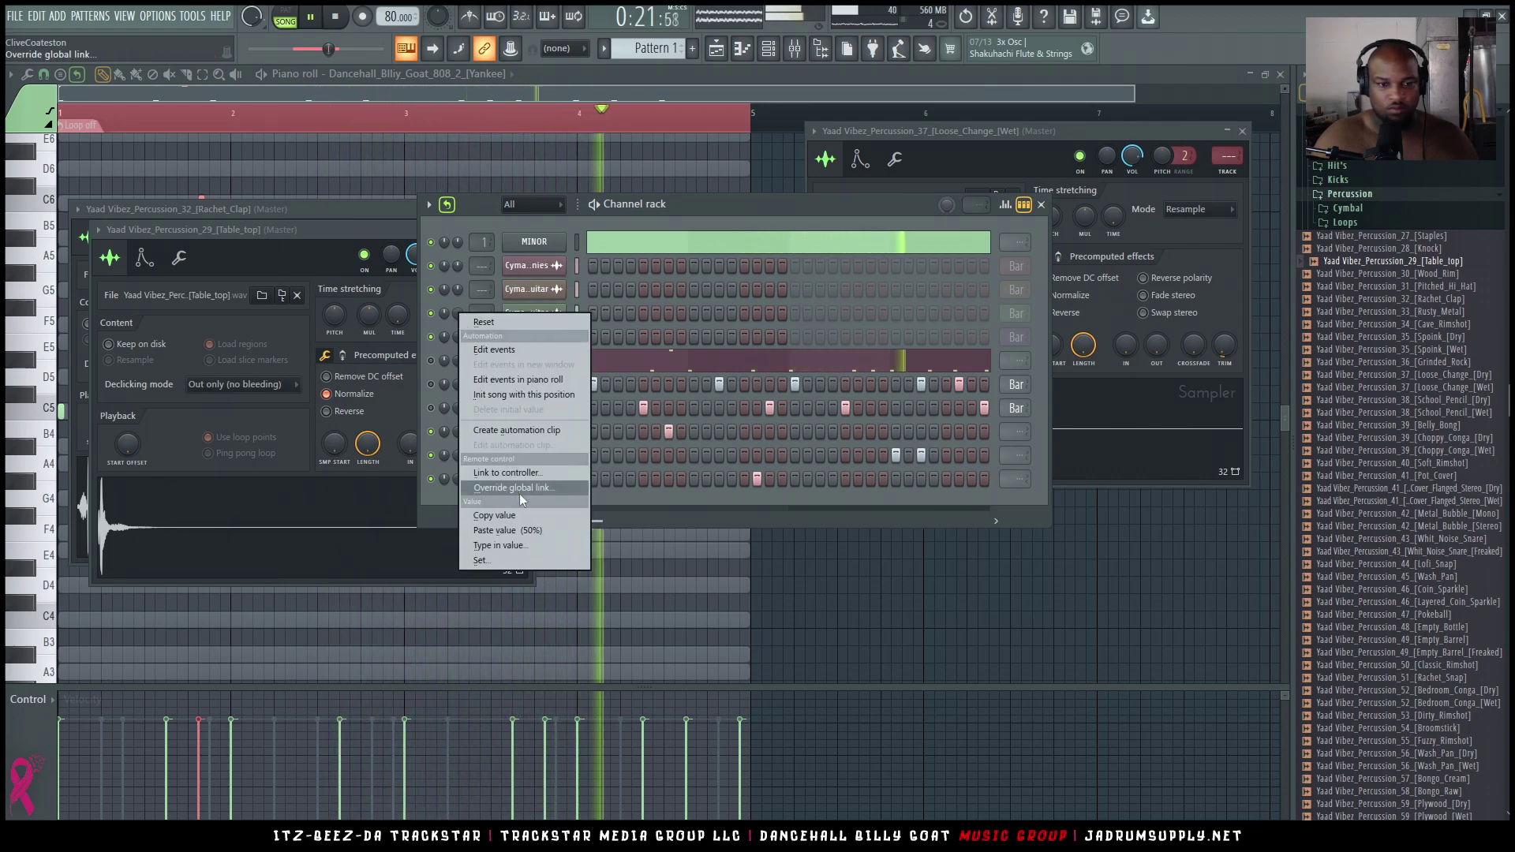
left_click(529, 536)
right_click(458, 337)
left_click(533, 555)
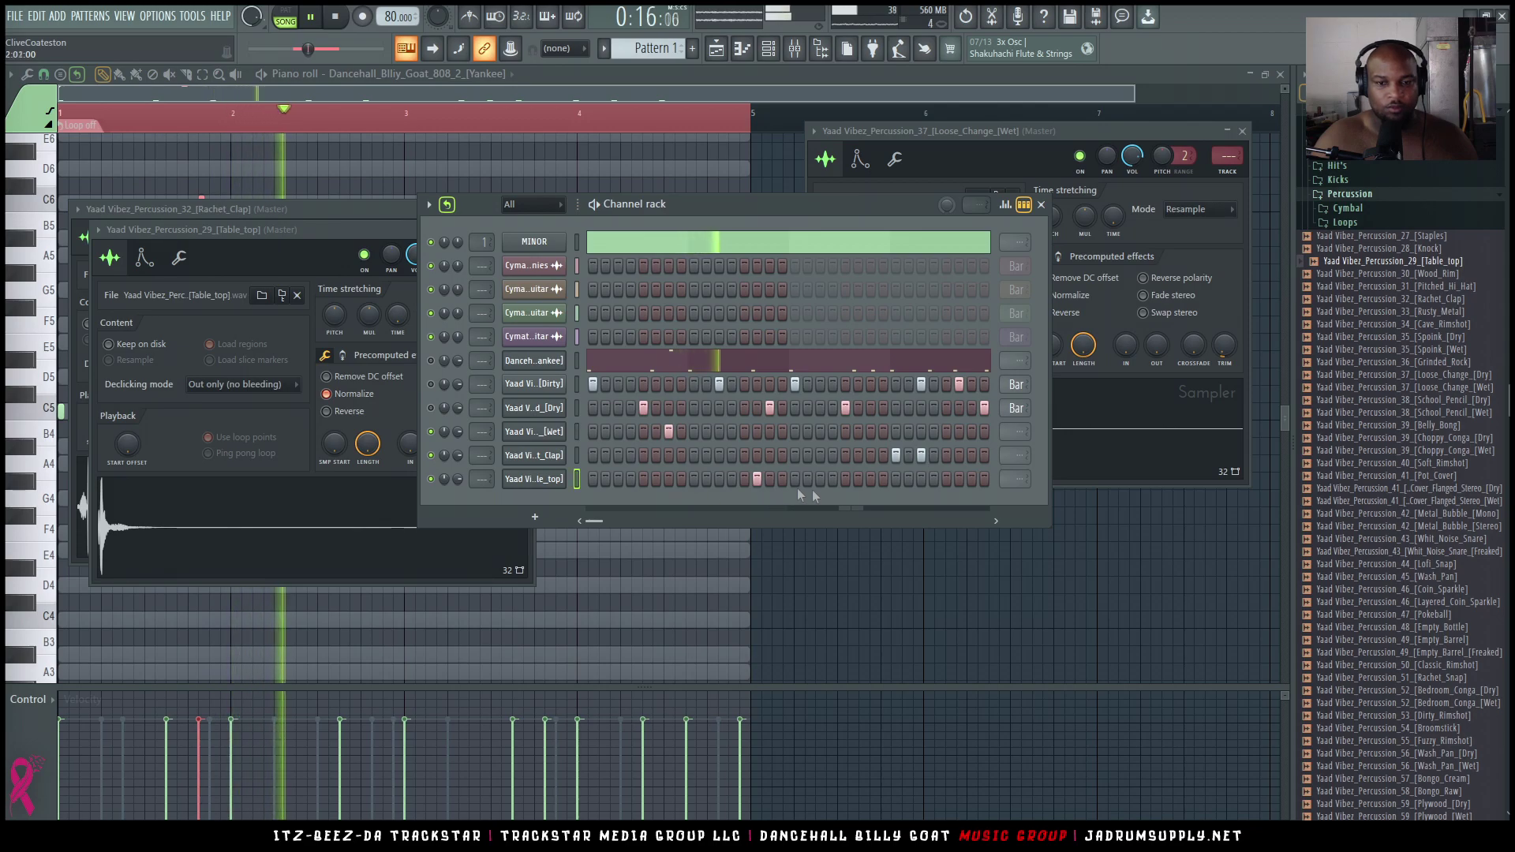
key("space")
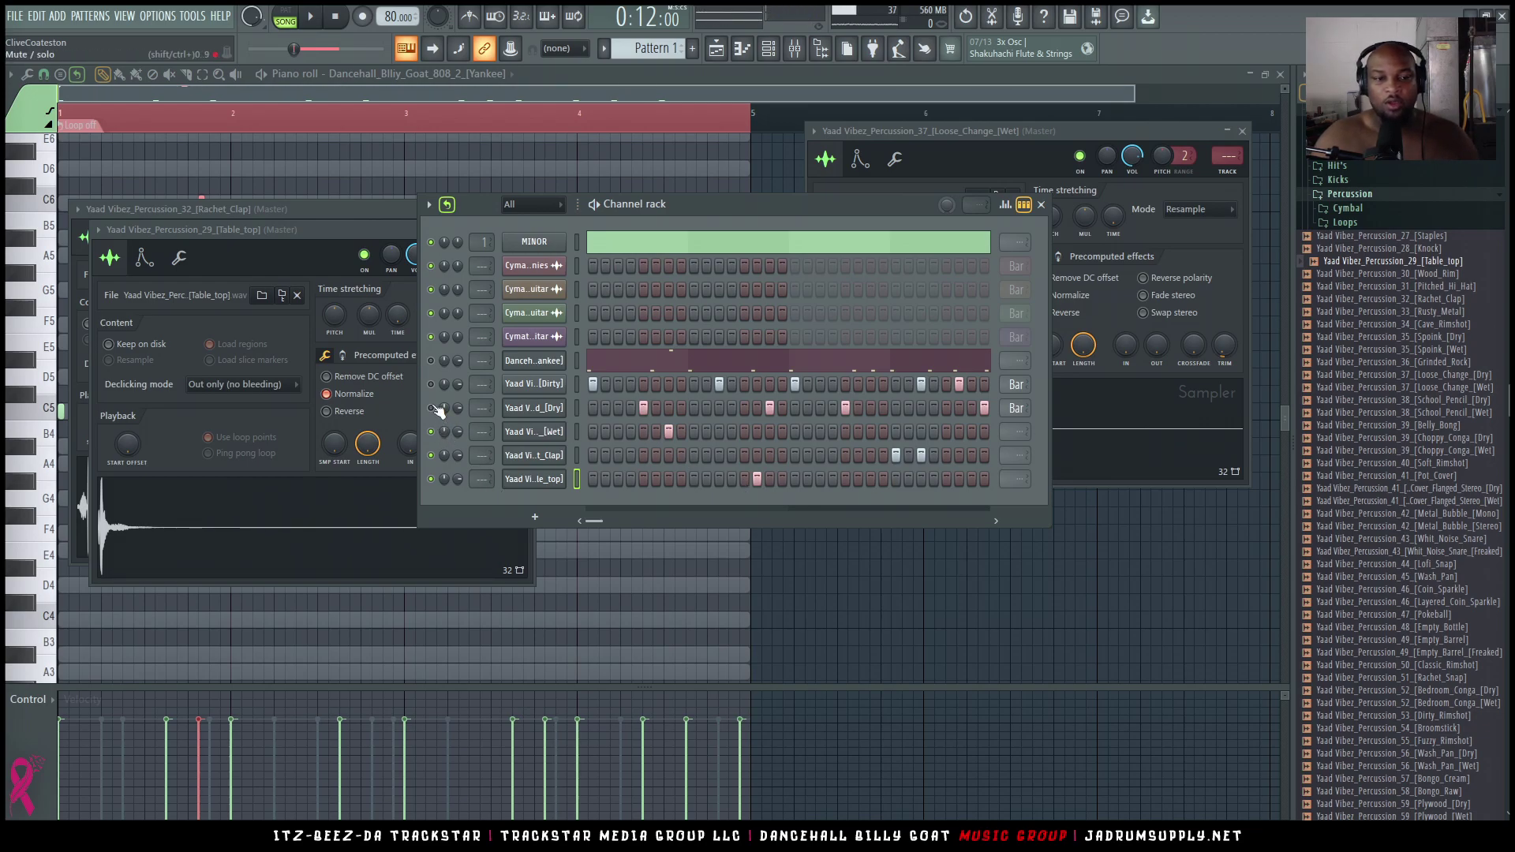
Restart playback and set one-bar step loops on the Loose Change, Rachet_Clap and Table_top channels
key("space")
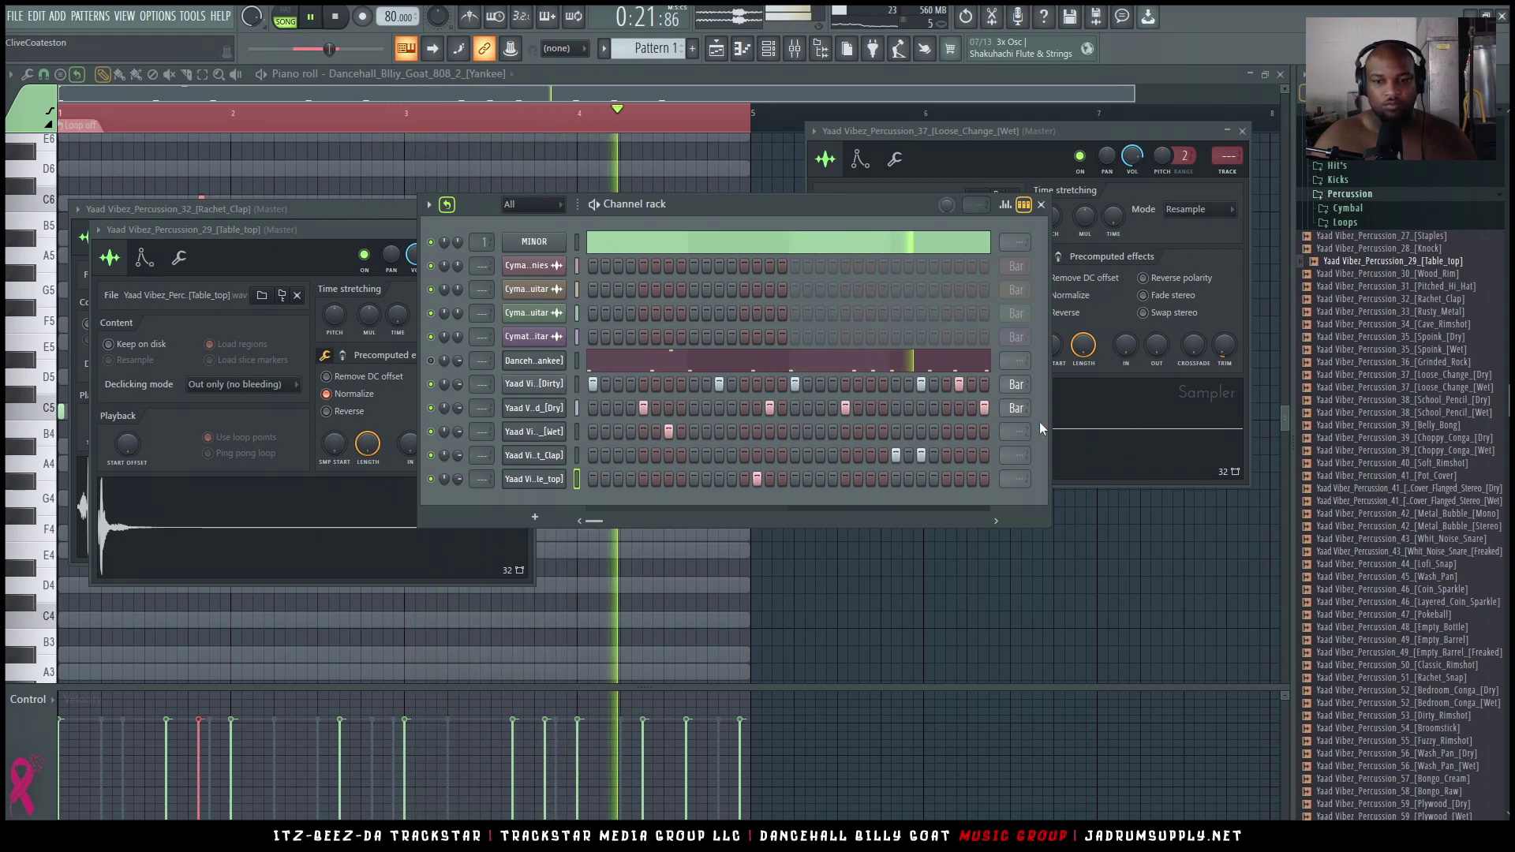
right_click(1013, 433)
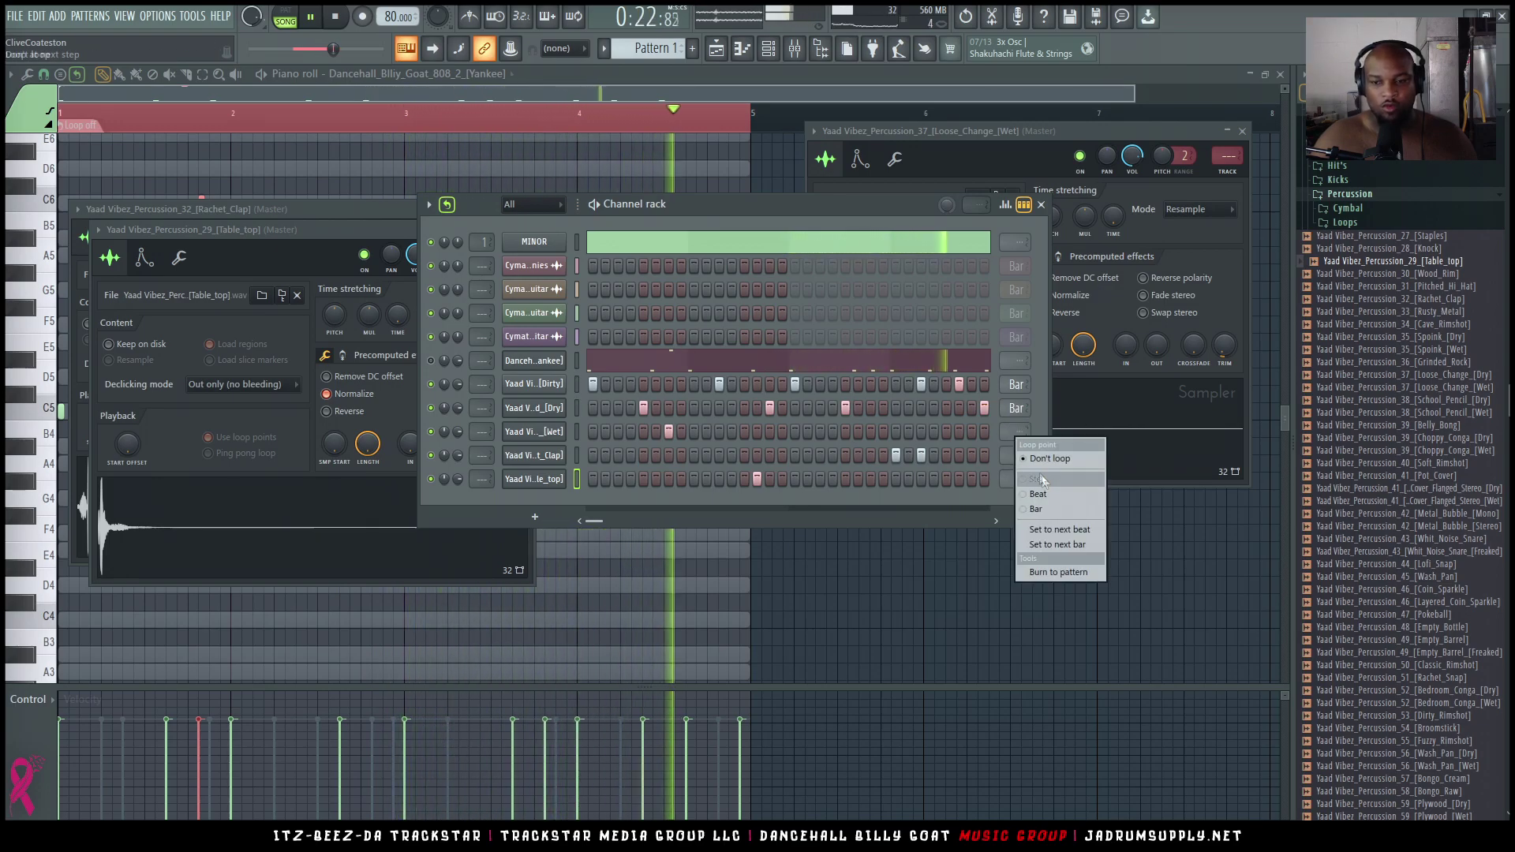
left_click(1051, 513)
right_click(1016, 454)
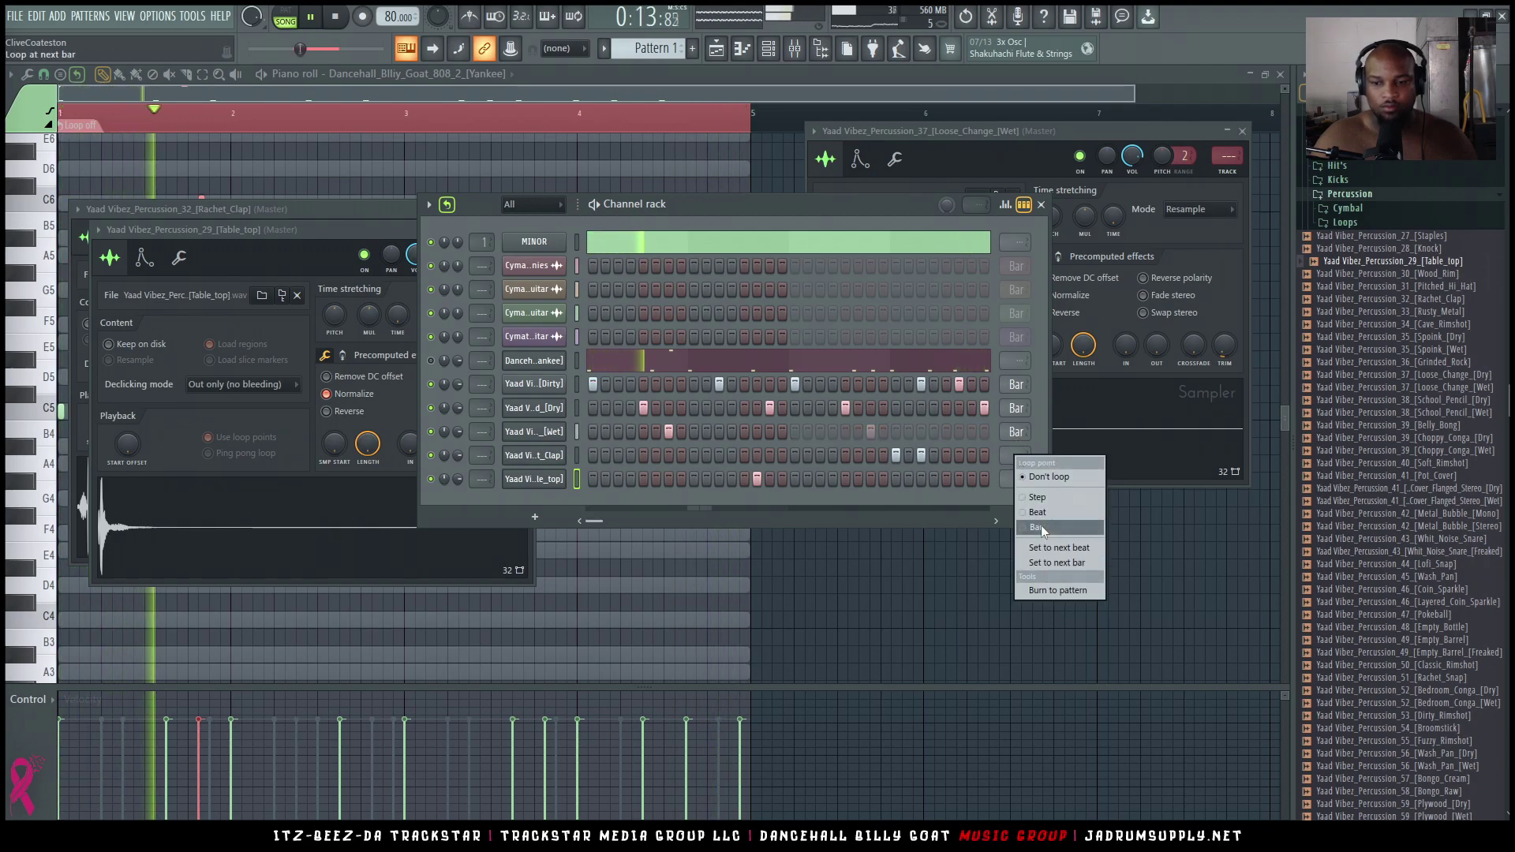
left_click(1040, 524)
right_click(1017, 477)
left_click(1050, 551)
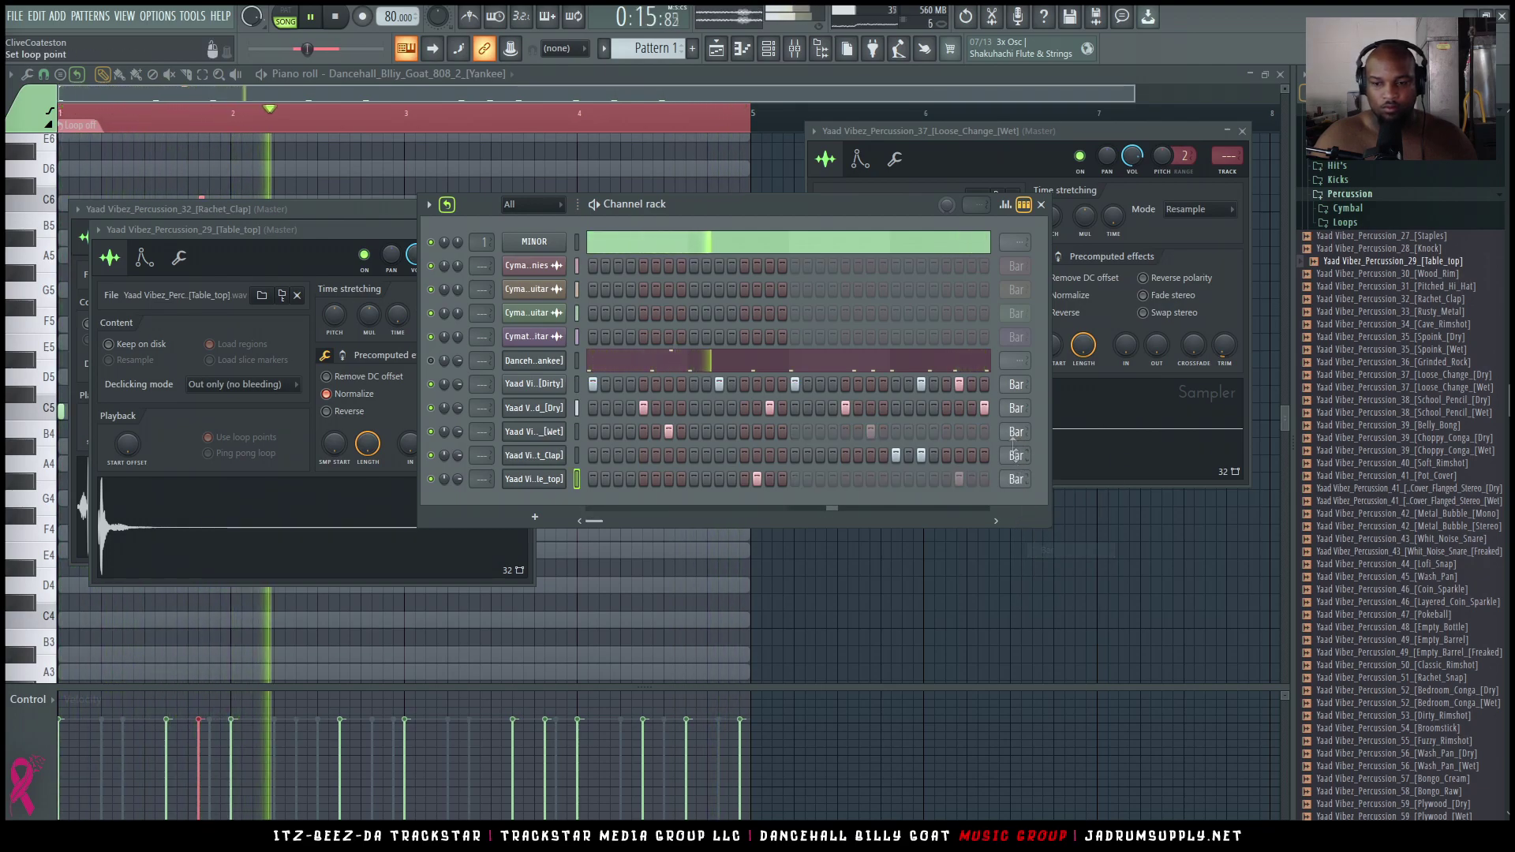
Turn off the one-bar step loops on the Loose Change and Table_top channels
right_click(1016, 437)
left_click(1048, 457)
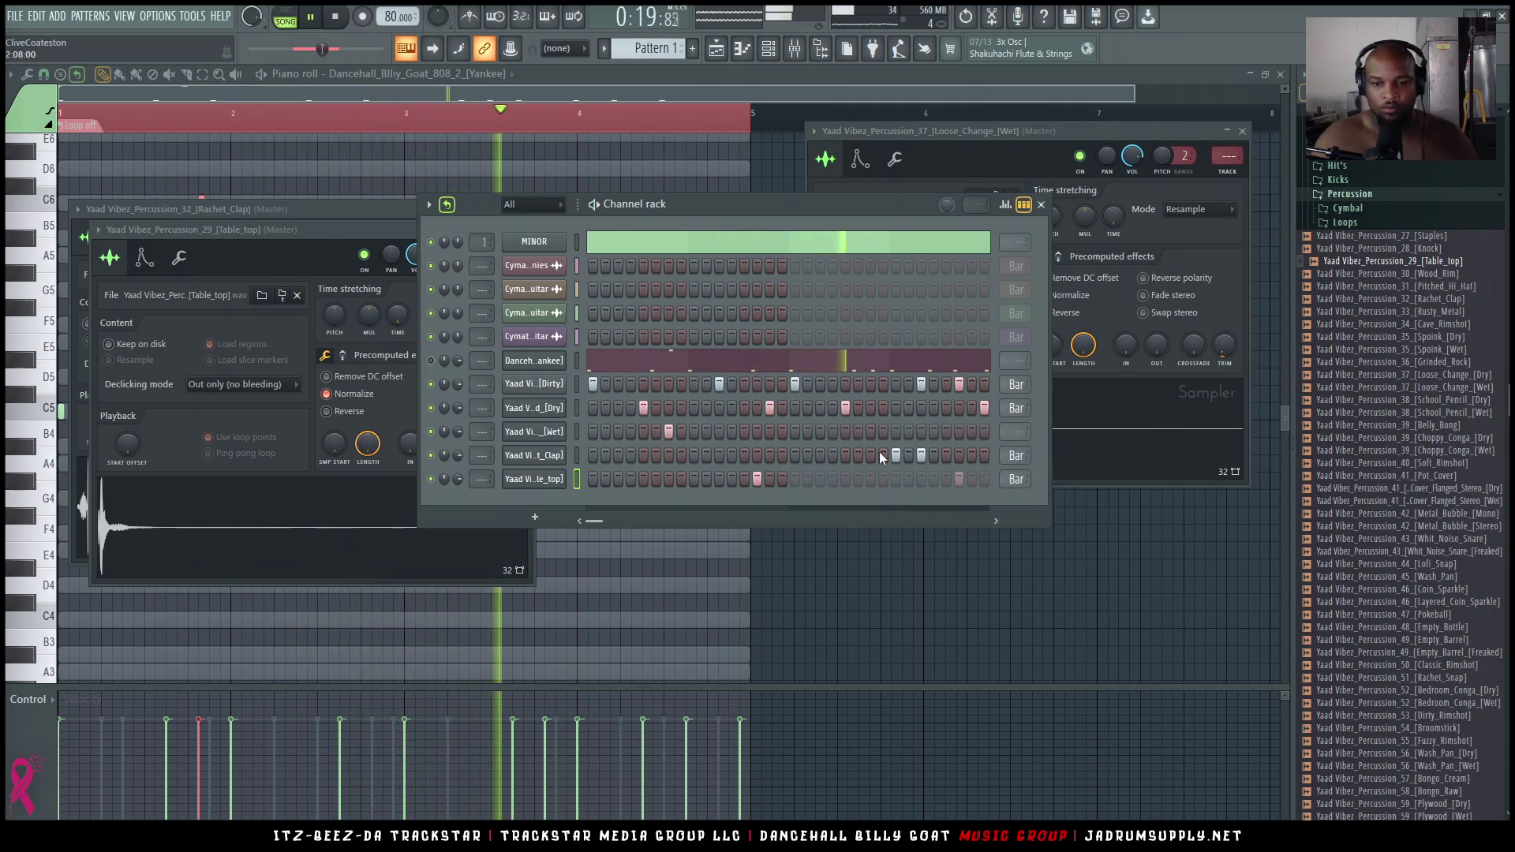
key("space")
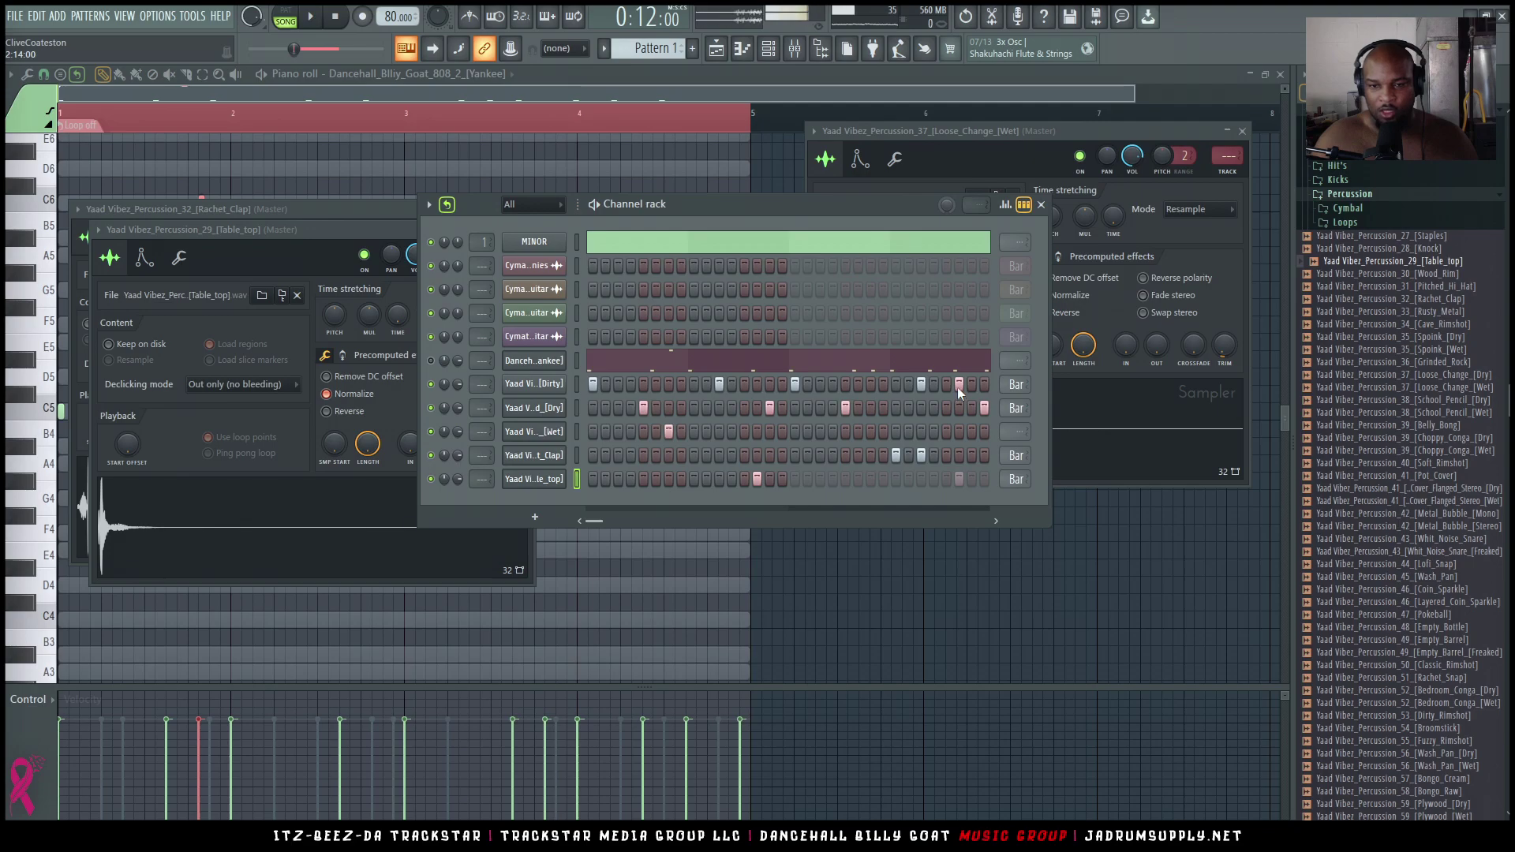
left_click(1017, 480)
left_click(1049, 507)
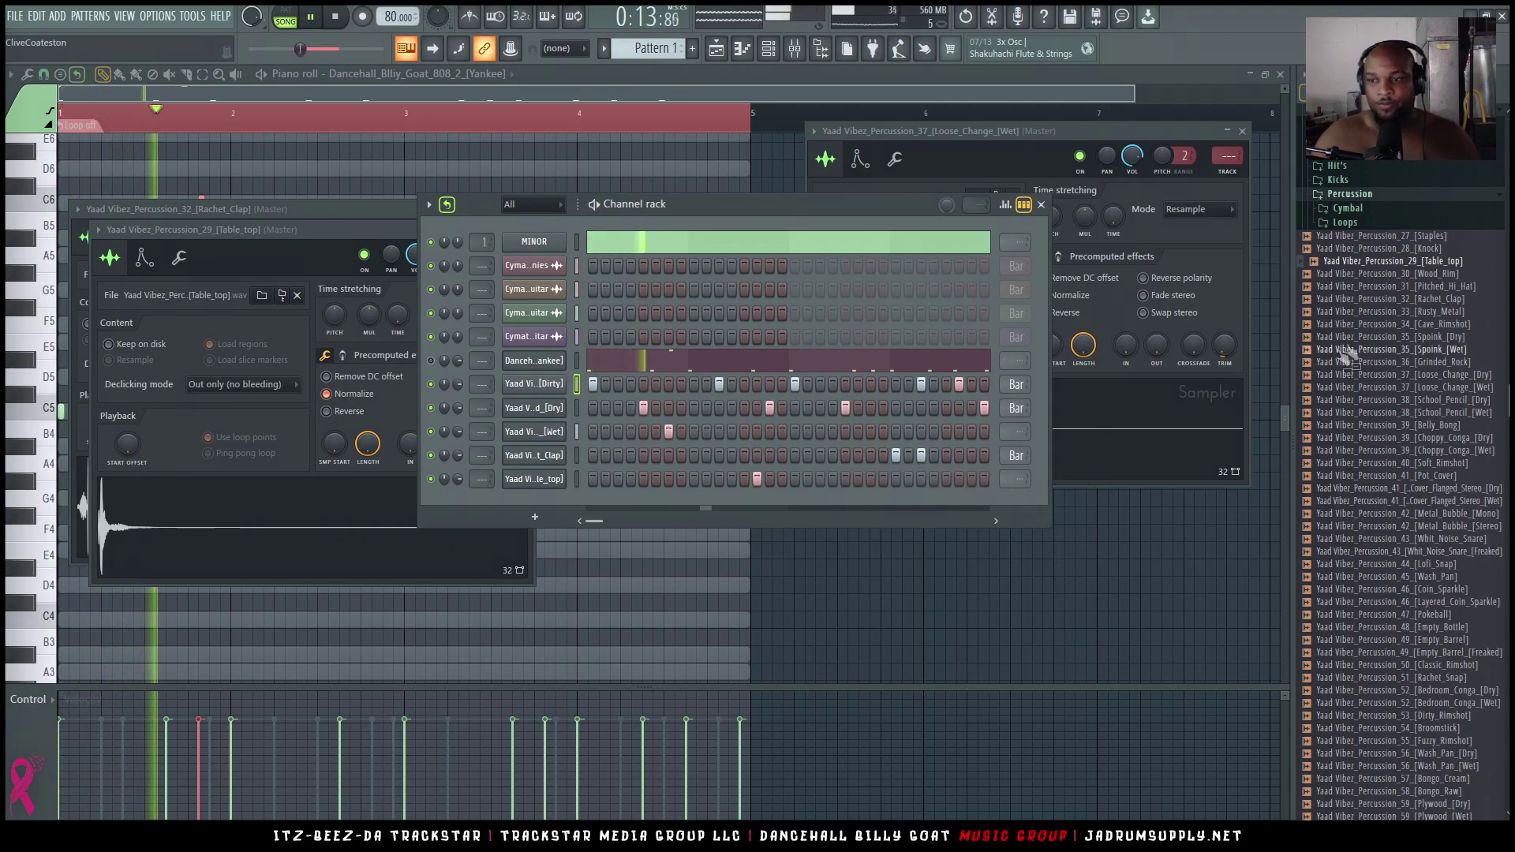
Stop playback and open the Shingle's percussion folder in the Yaad Vibes Drumkit Vol. 1 [Blackout Deluxe Edition]
key("space")
left_click(1346, 212)
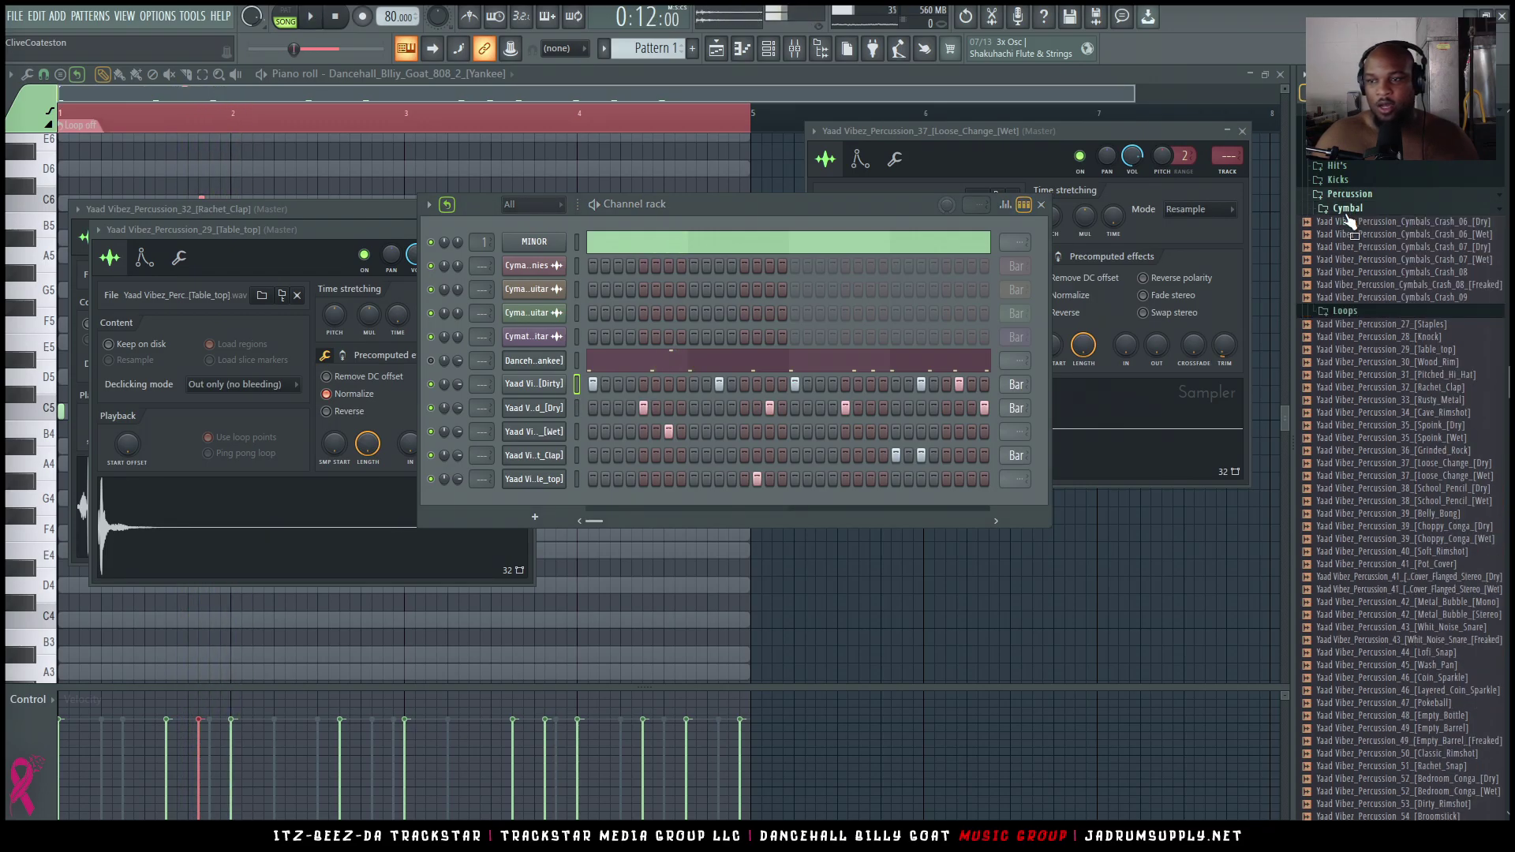
scroll(1413, 316, "up", 10)
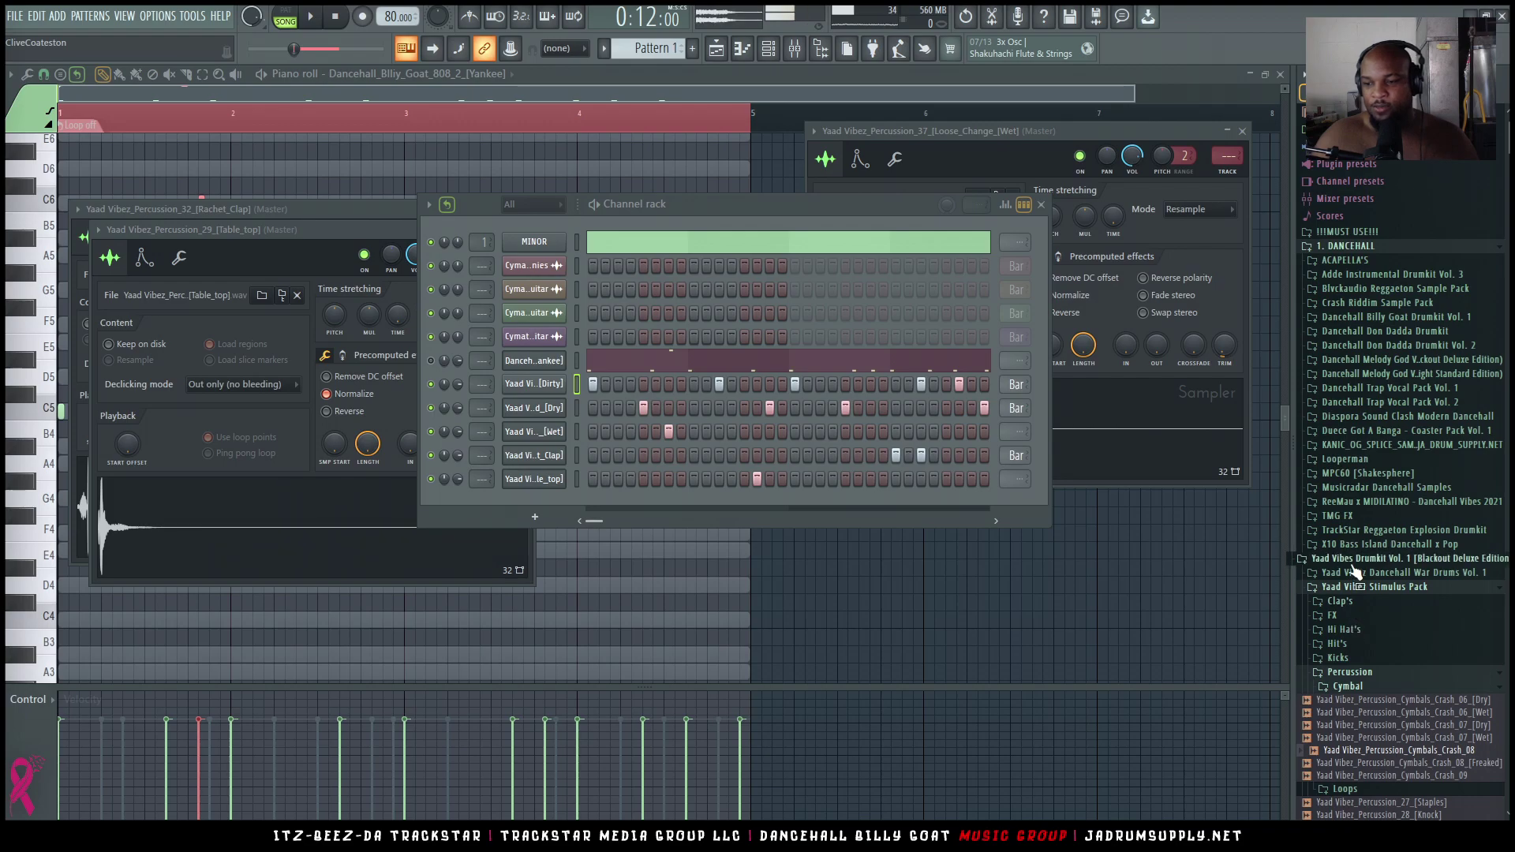
left_click(1446, 560)
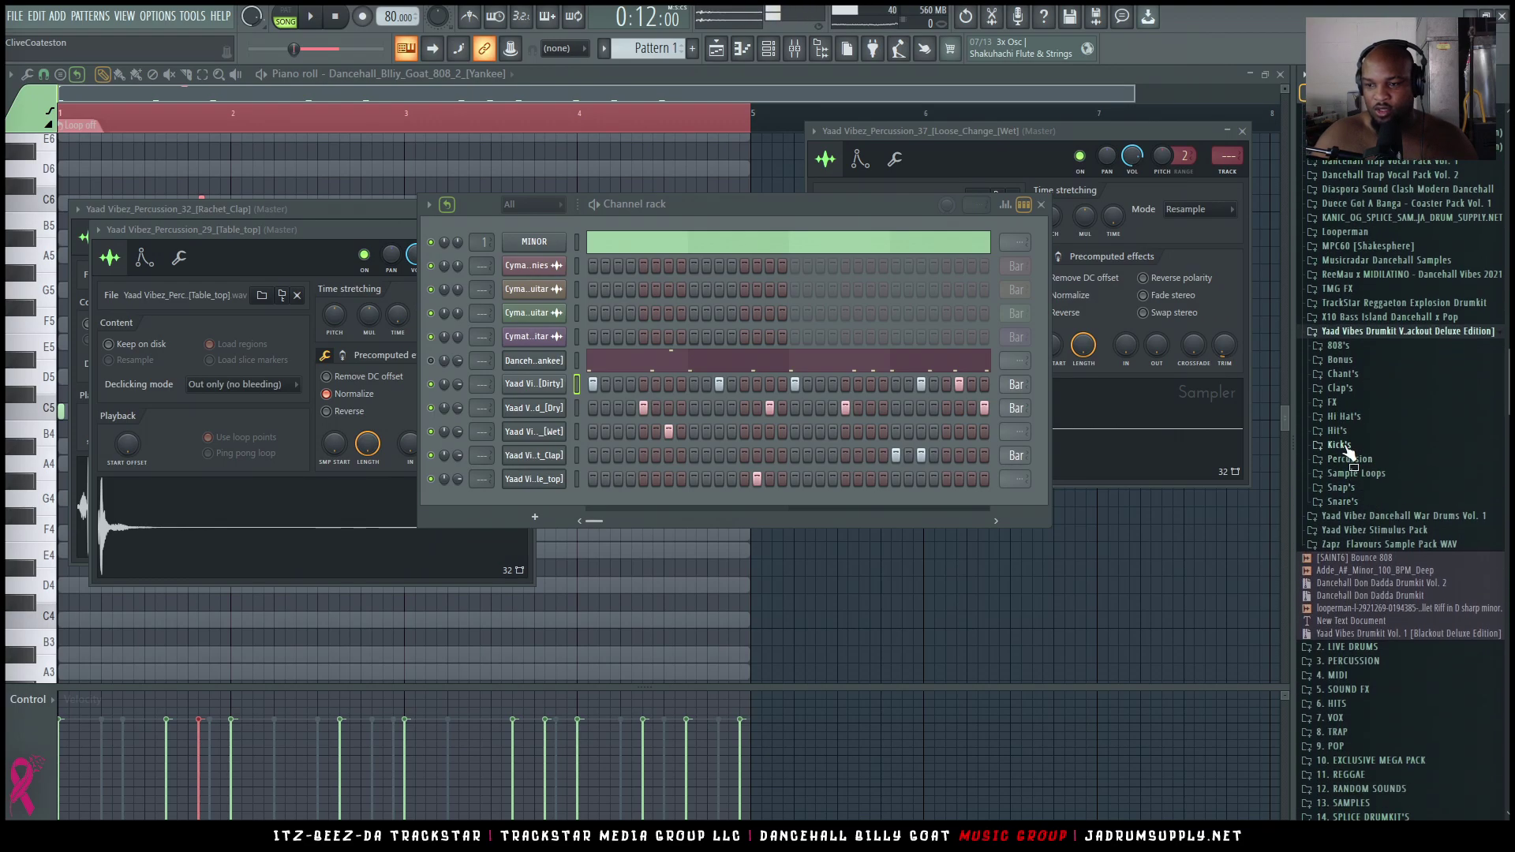
left_click(1349, 460)
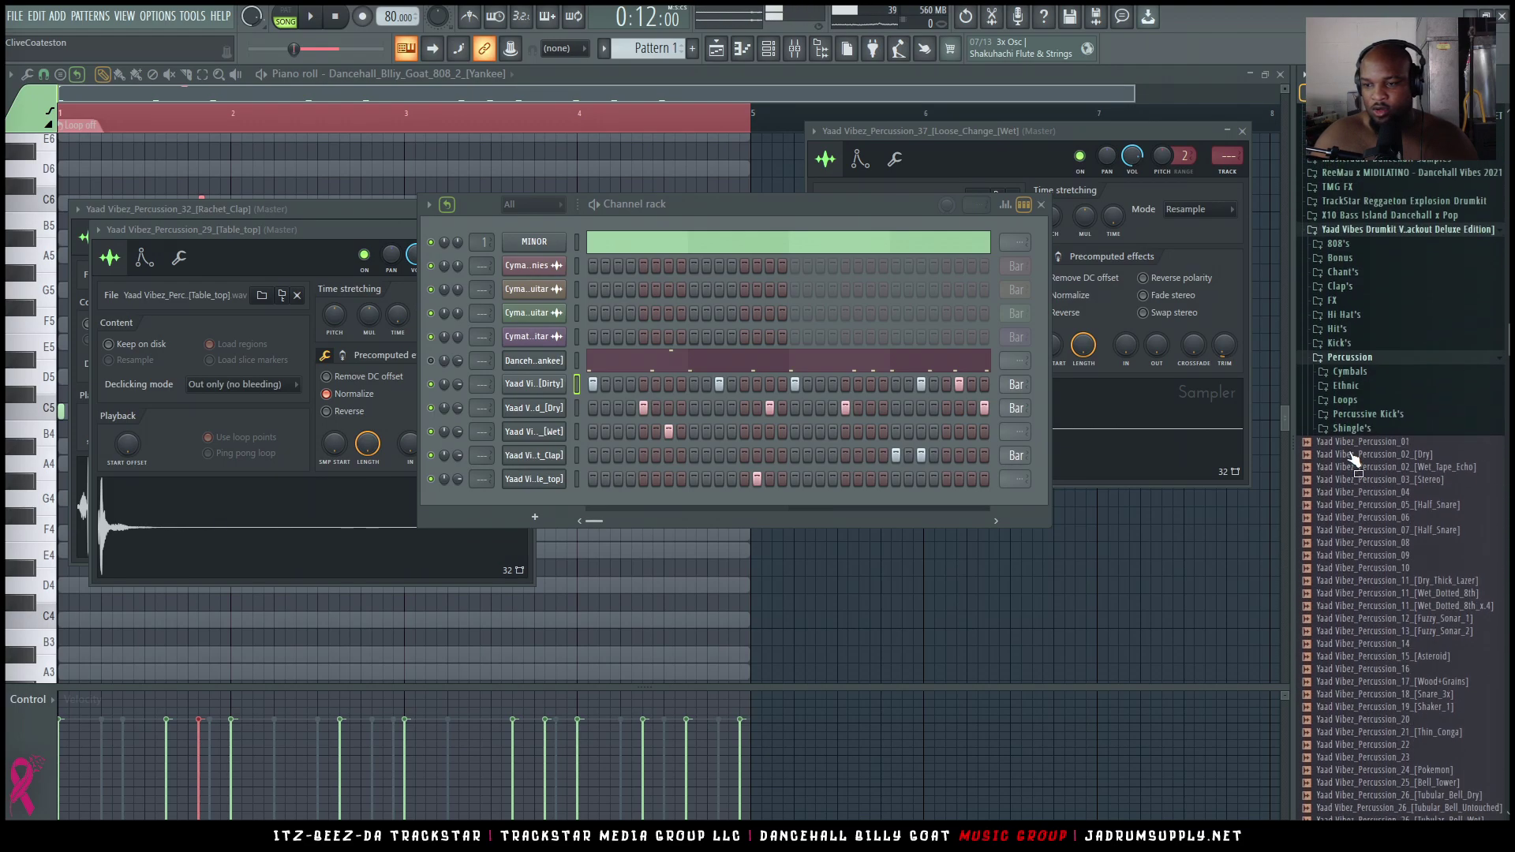
left_click(1351, 422)
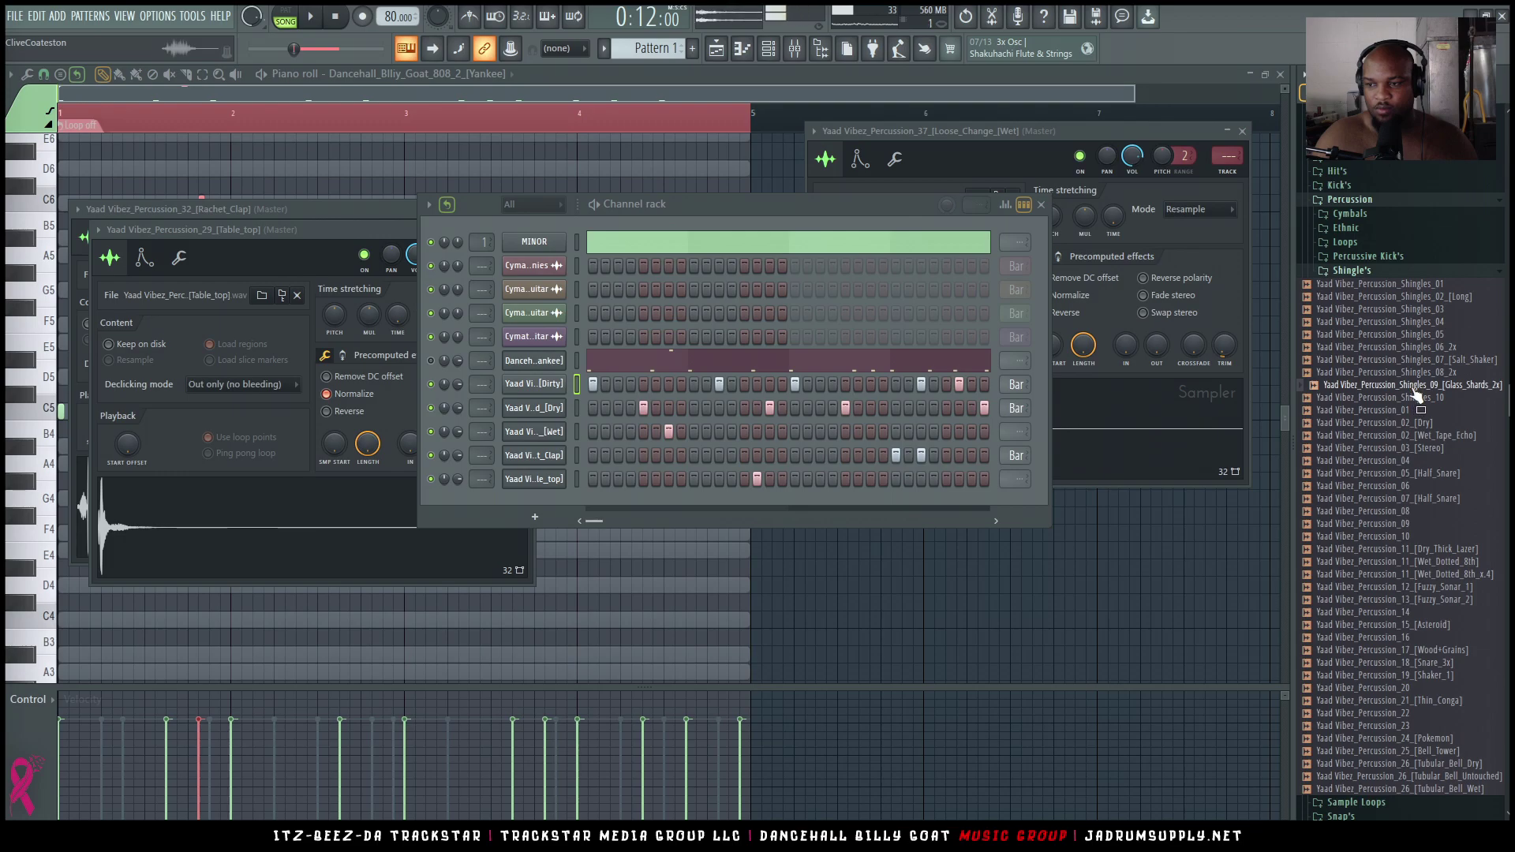
Start playback and load the Percussion_Shingles_07 Salt_Shaker sample into a new channel
key("space")
right_click(1372, 359)
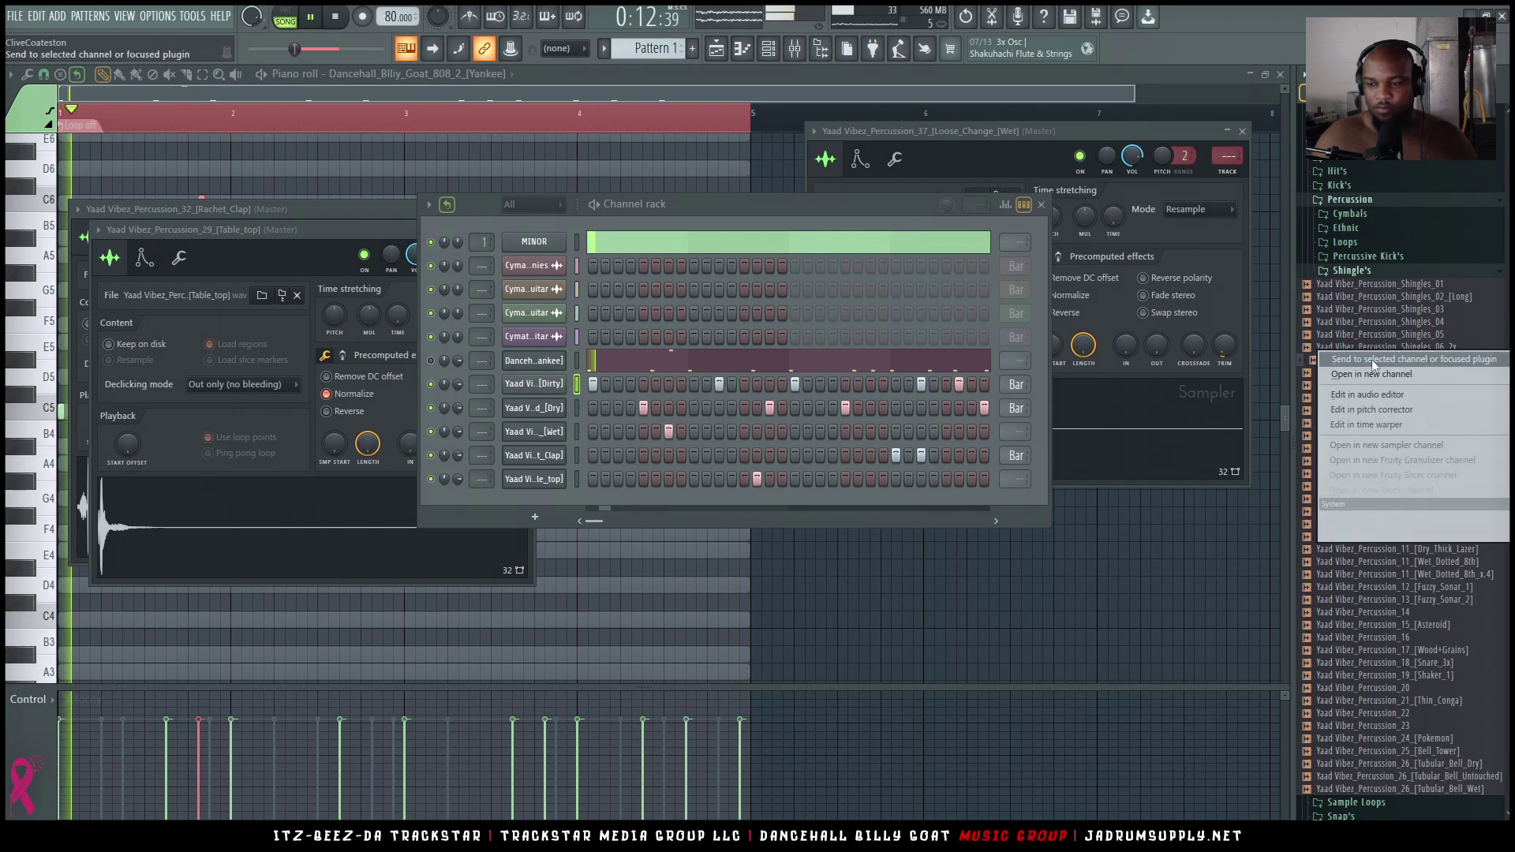
left_click(1383, 371)
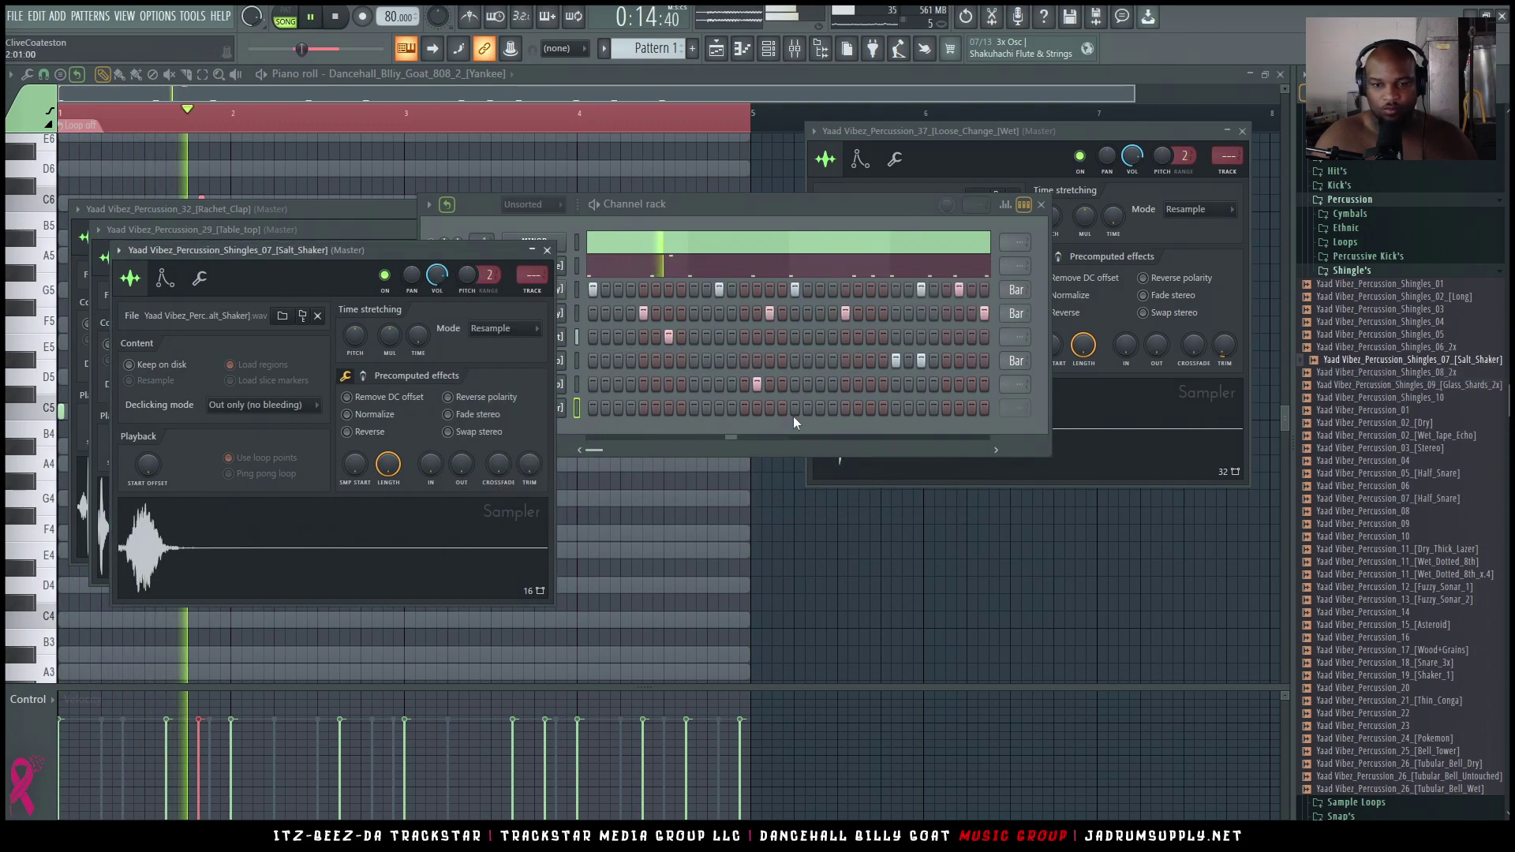
Place Salt_Shaker hits on steps 3, 12, 19 and 28 of its channel
left_click(617, 407)
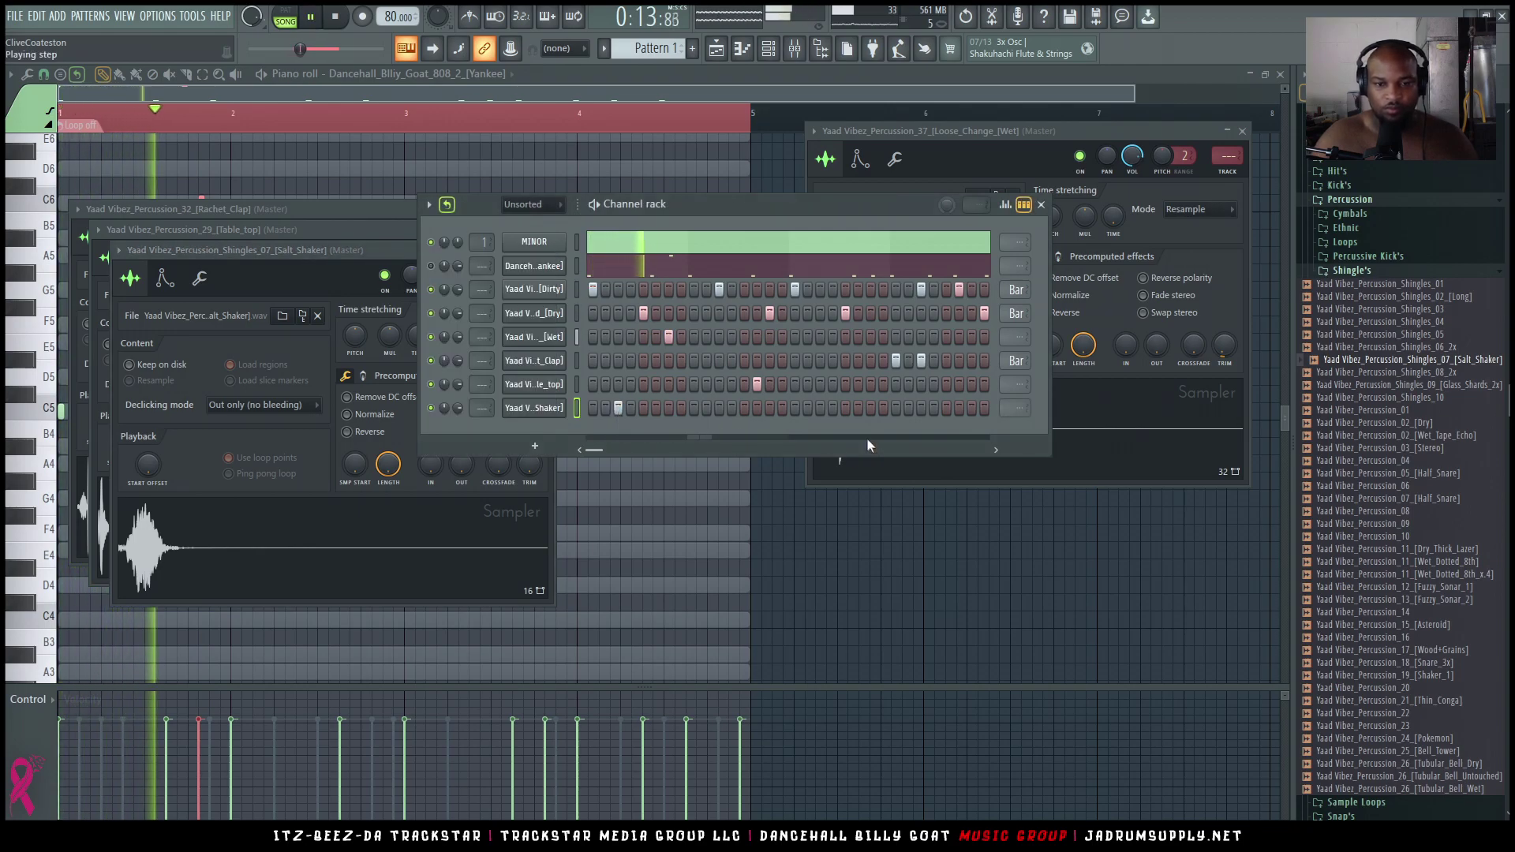
left_click(819, 408)
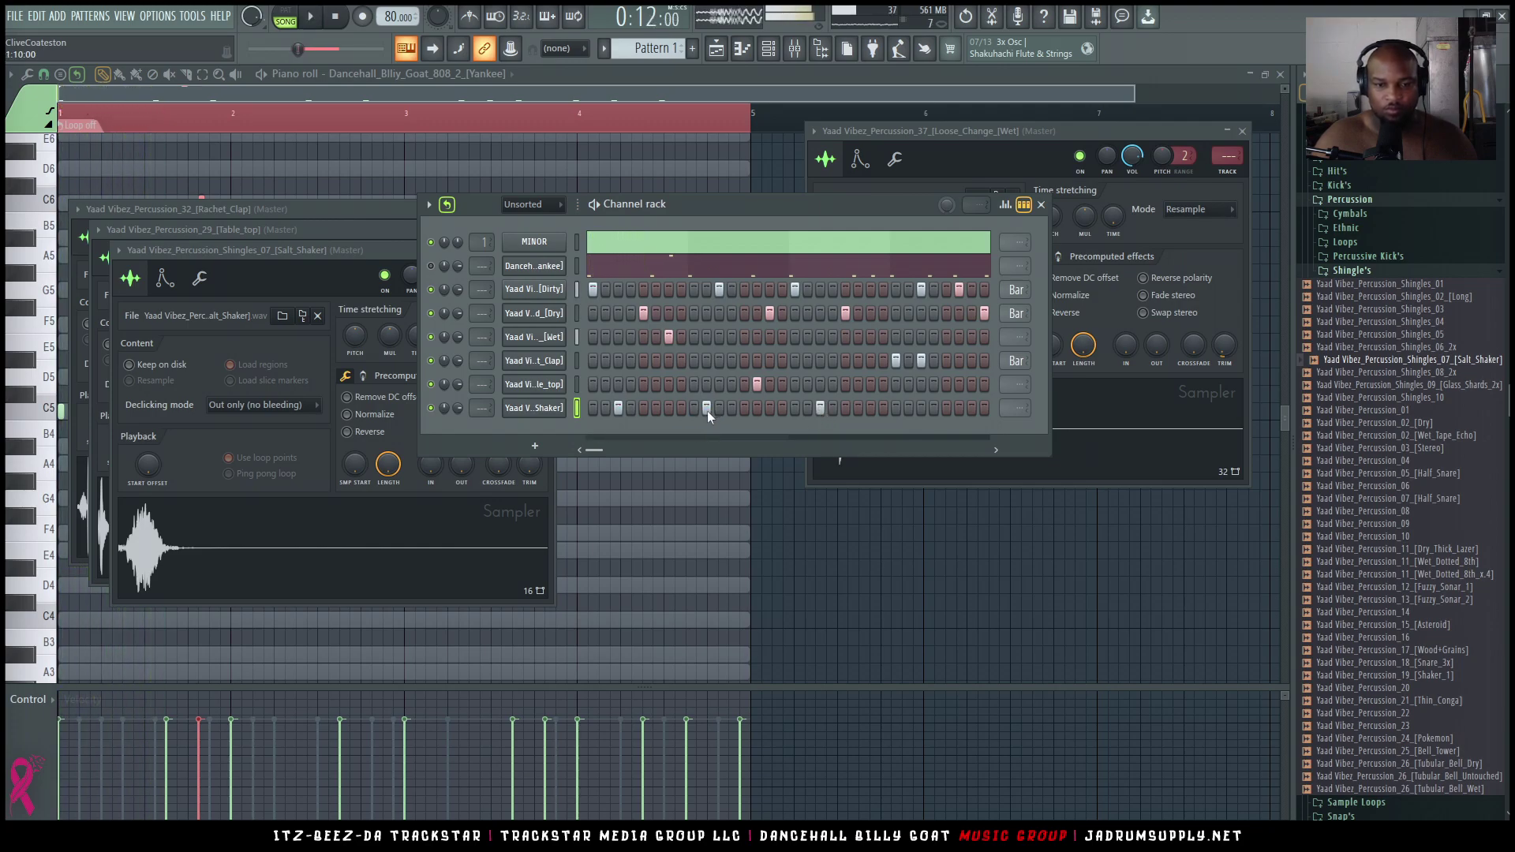
left_click(732, 408)
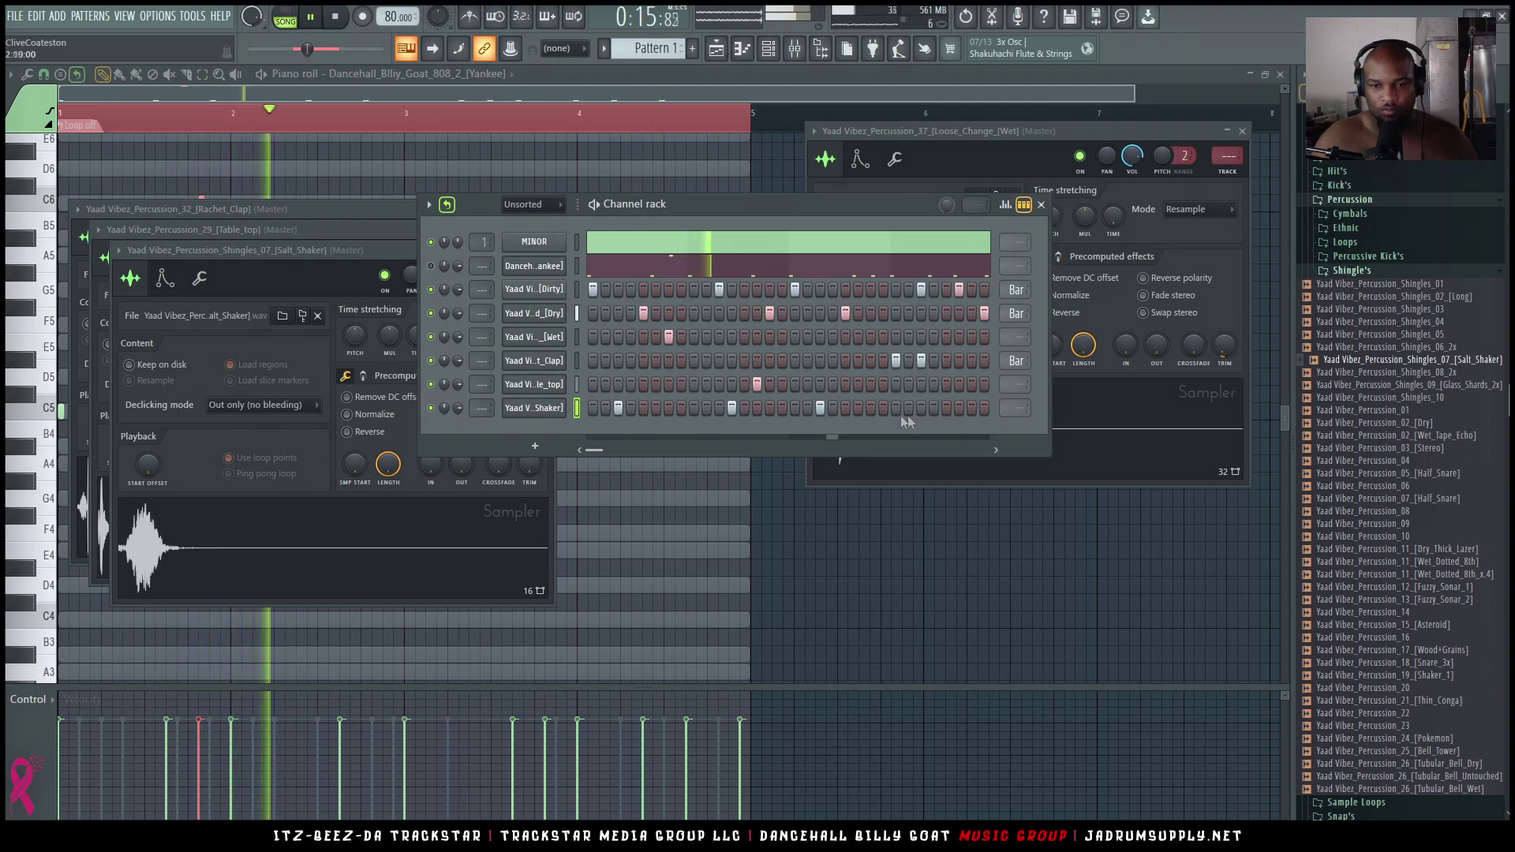
left_click(934, 408)
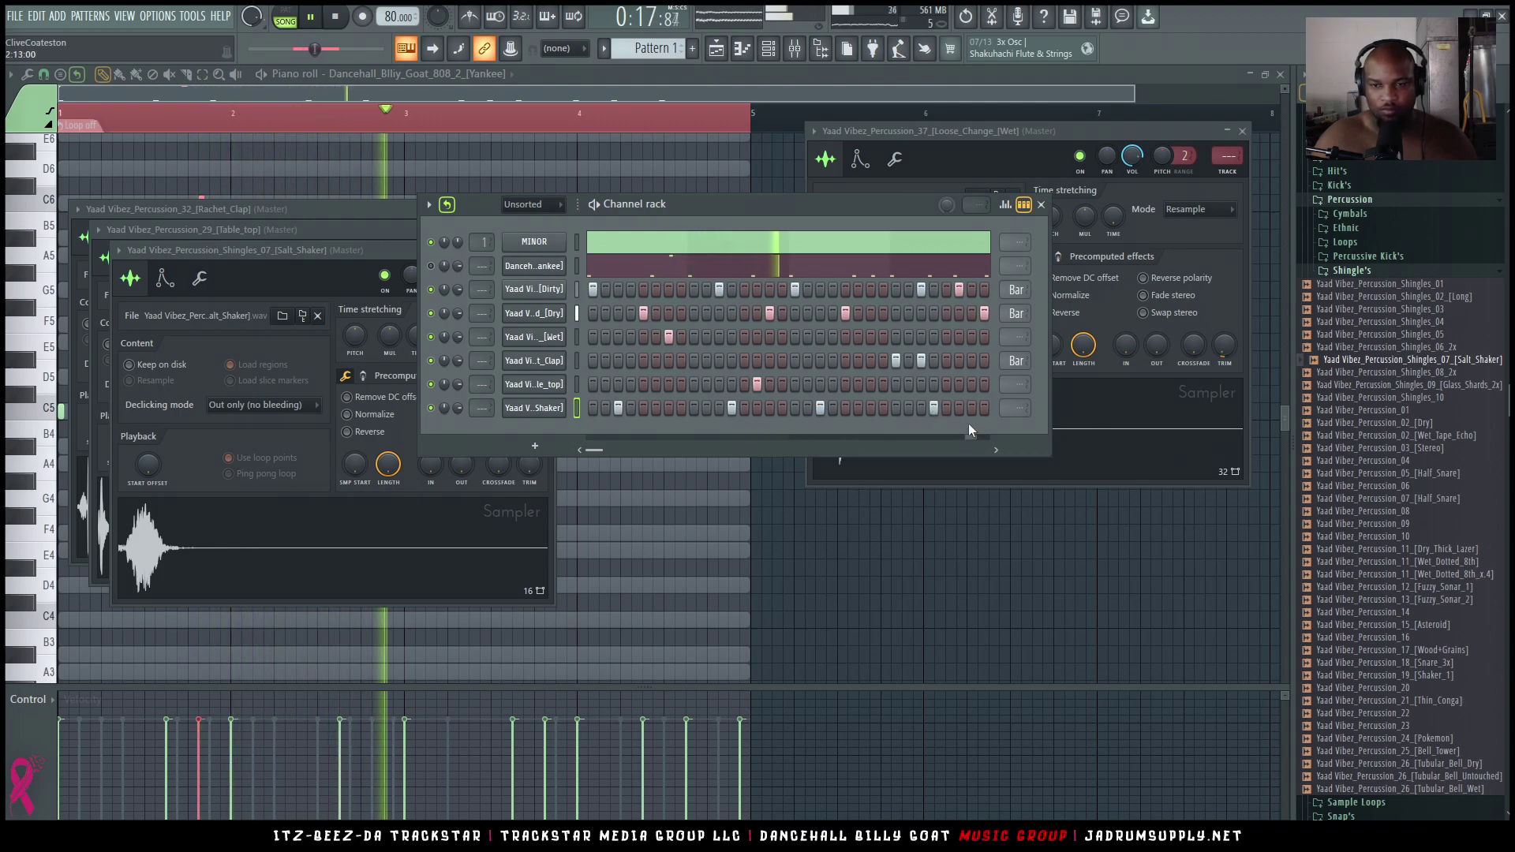
Turn on a one-bar step loop for the Salt_Shaker channel and toggle playback
left_click(1018, 408)
left_click(1059, 483)
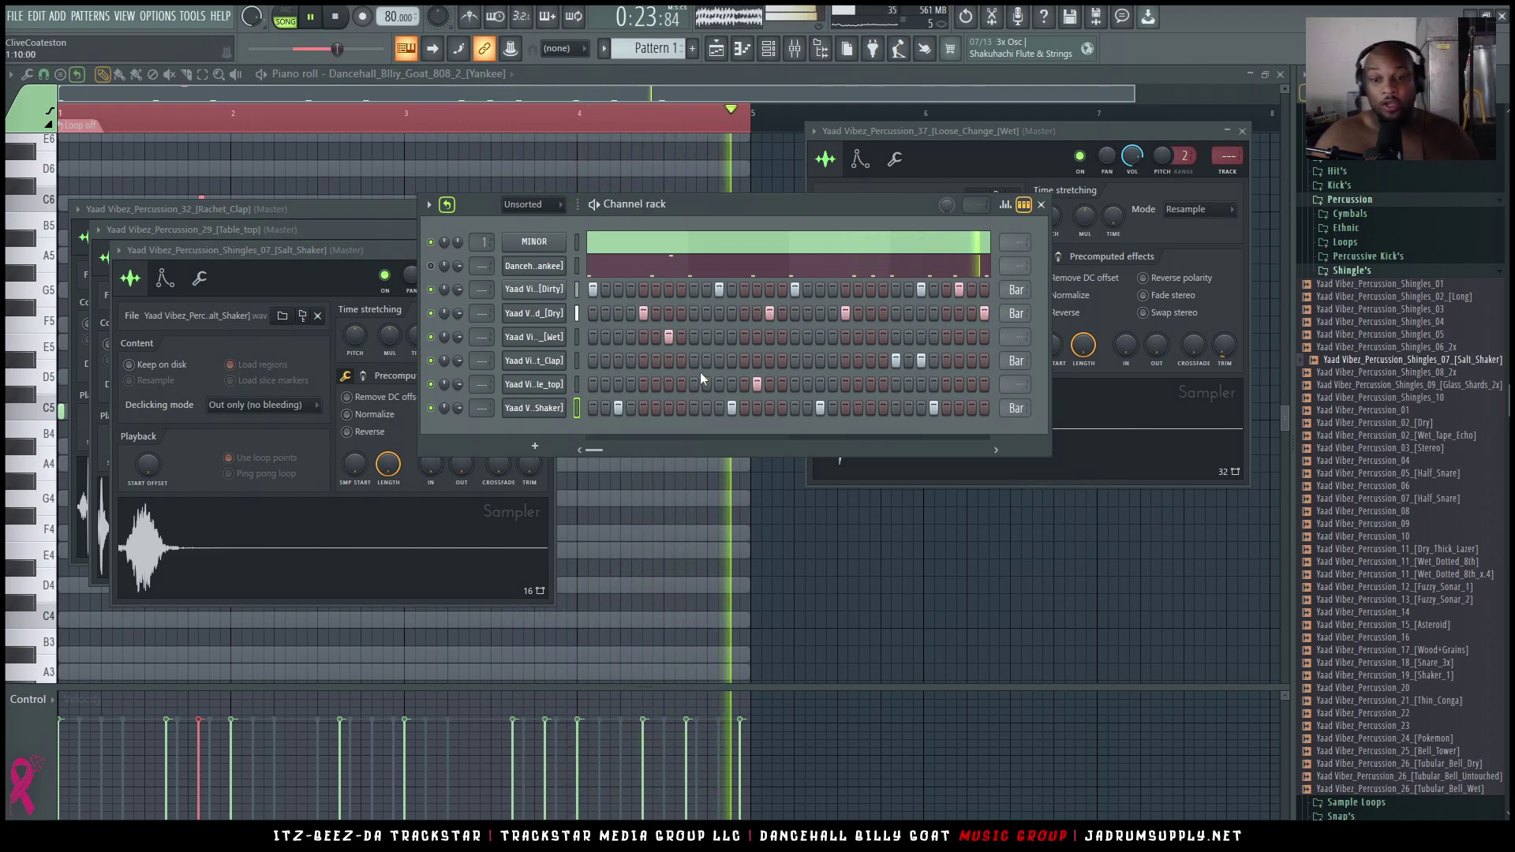
key("space")
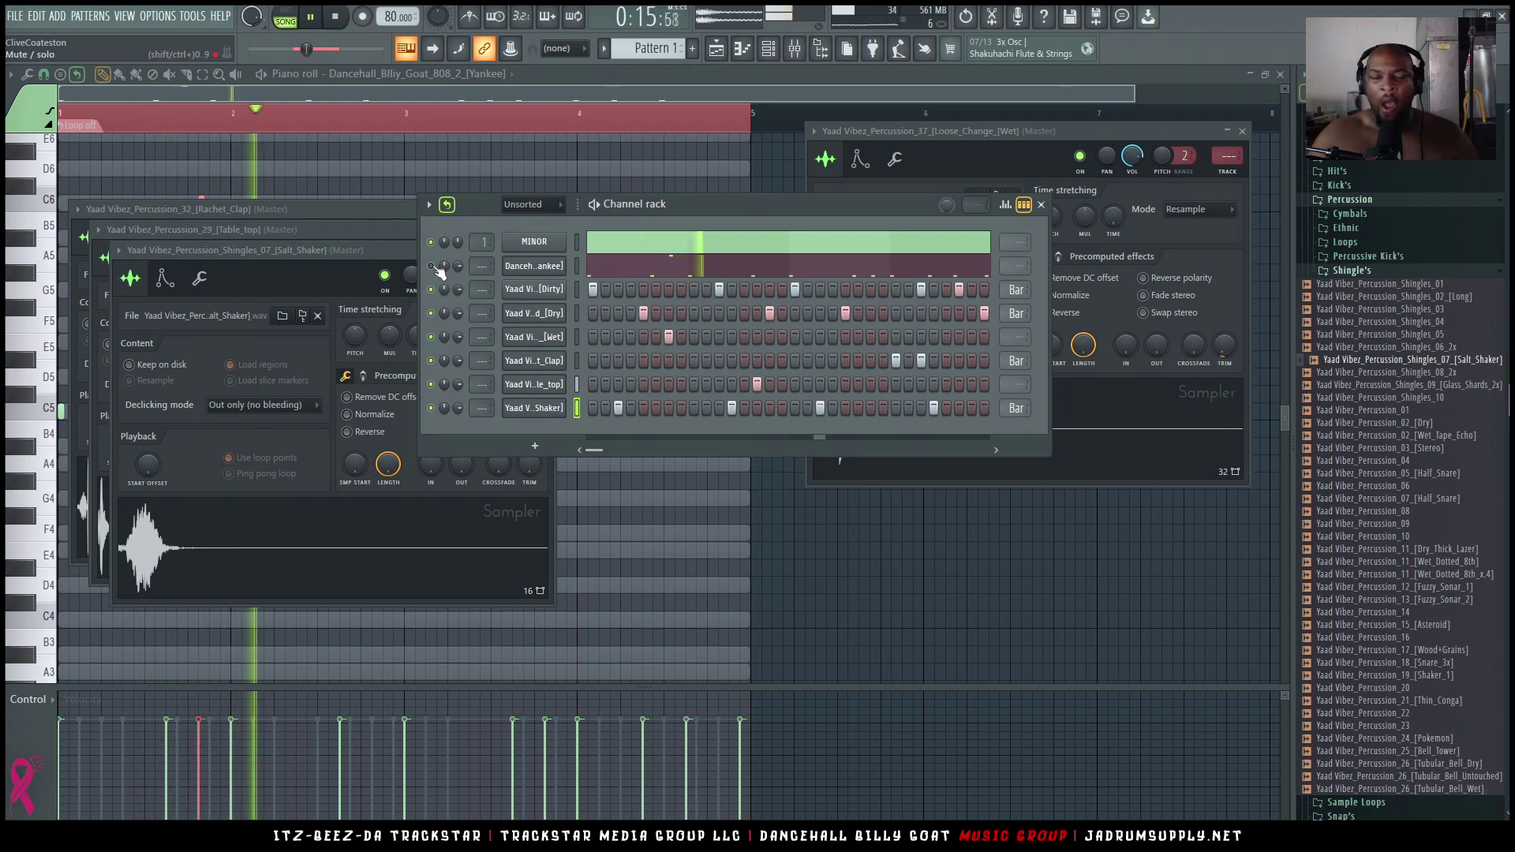
Unmute the 808 channel, turn down the 808 and guitar channel volumes, and stop playback
left_click_drag(457, 267, 458, 285)
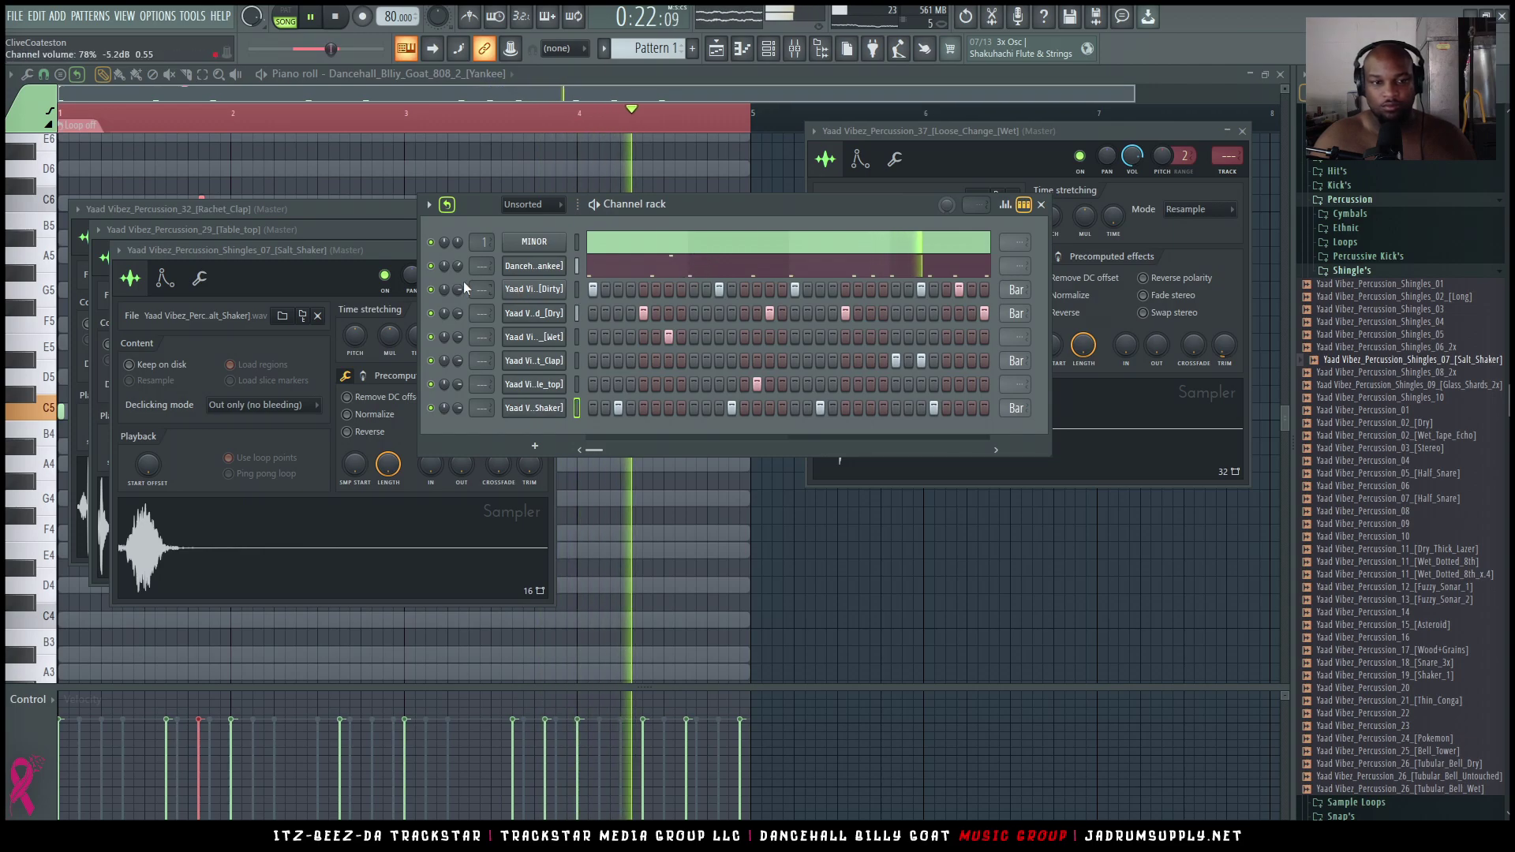
scroll(531, 207, "up", 2)
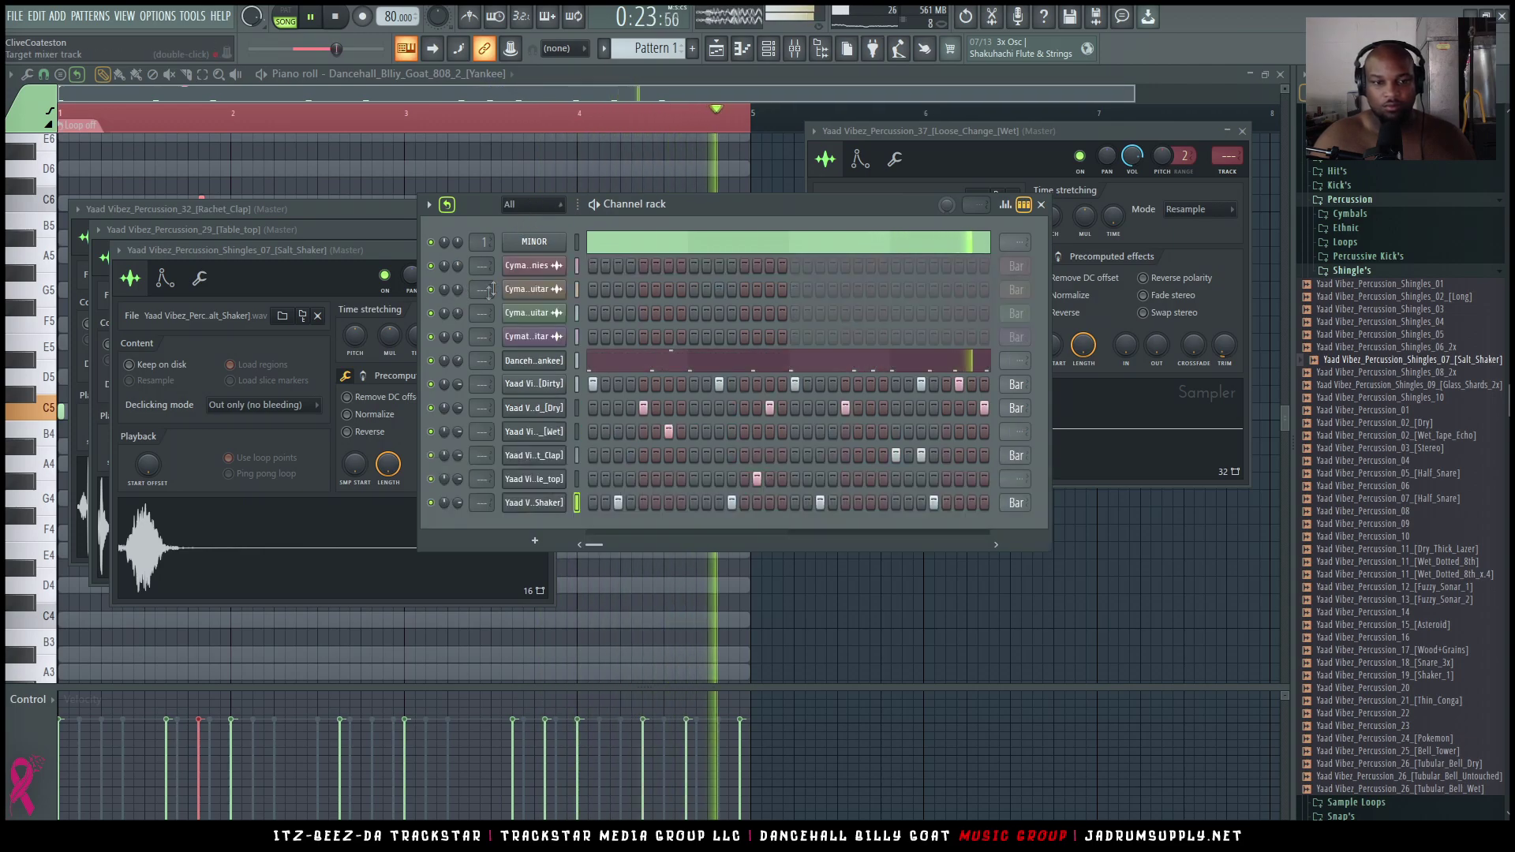
right_click(458, 337)
left_click(512, 521)
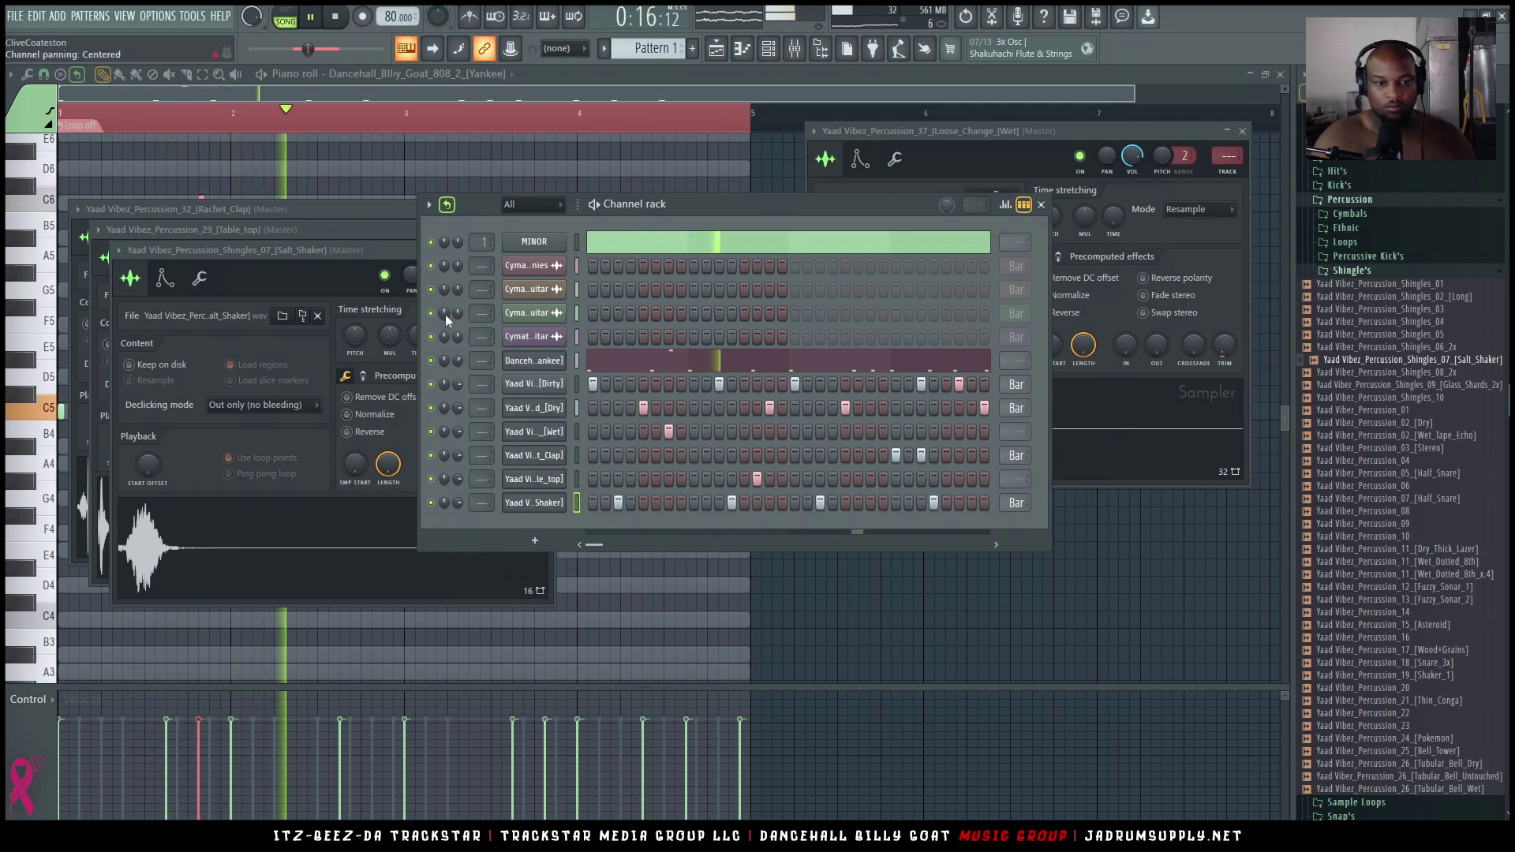
left_click_drag(457, 313, 457, 330)
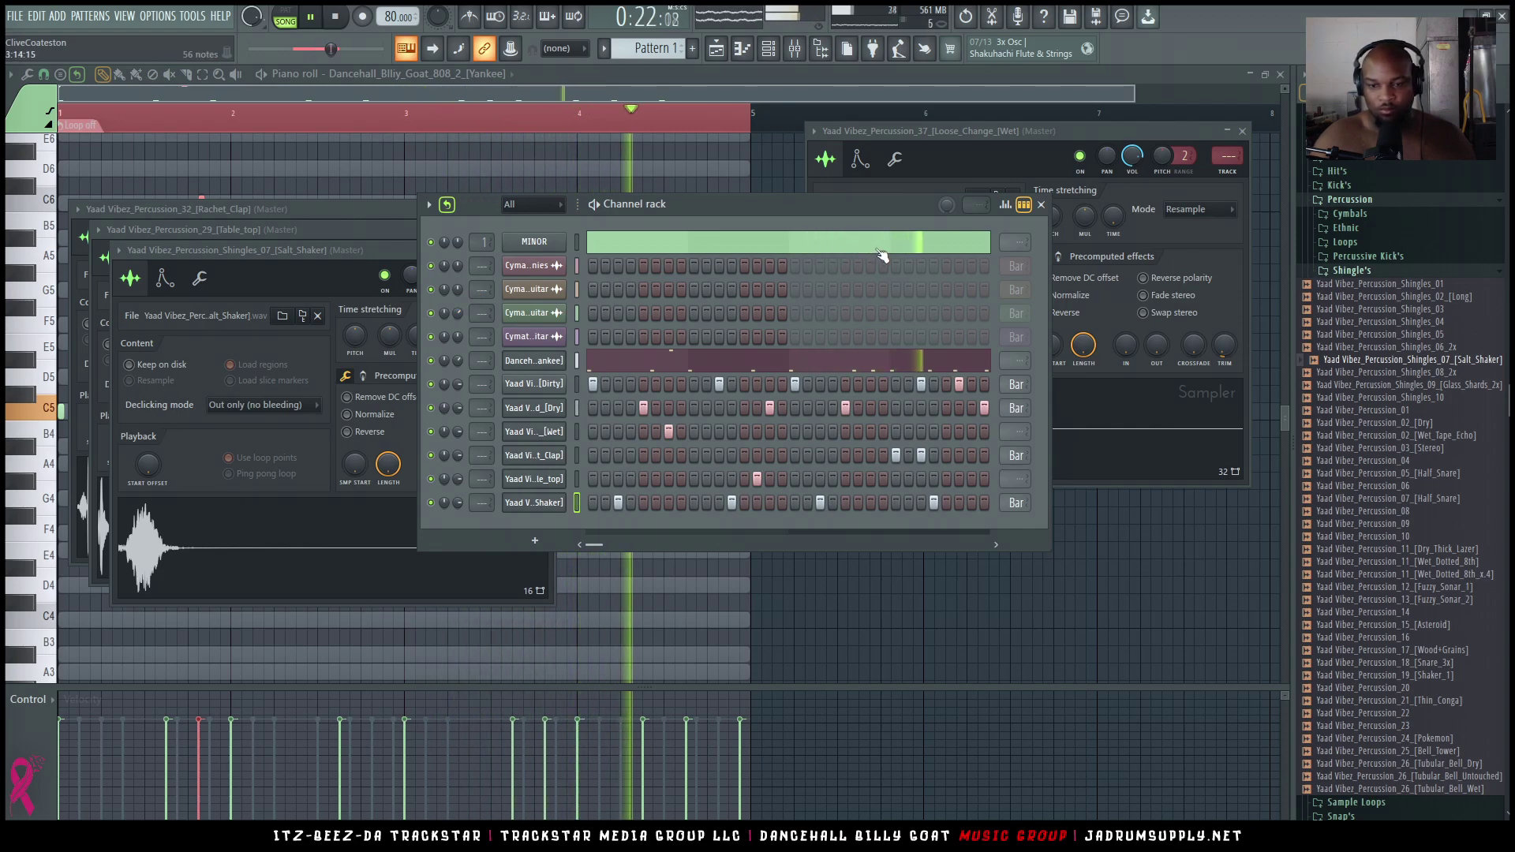
key("space")
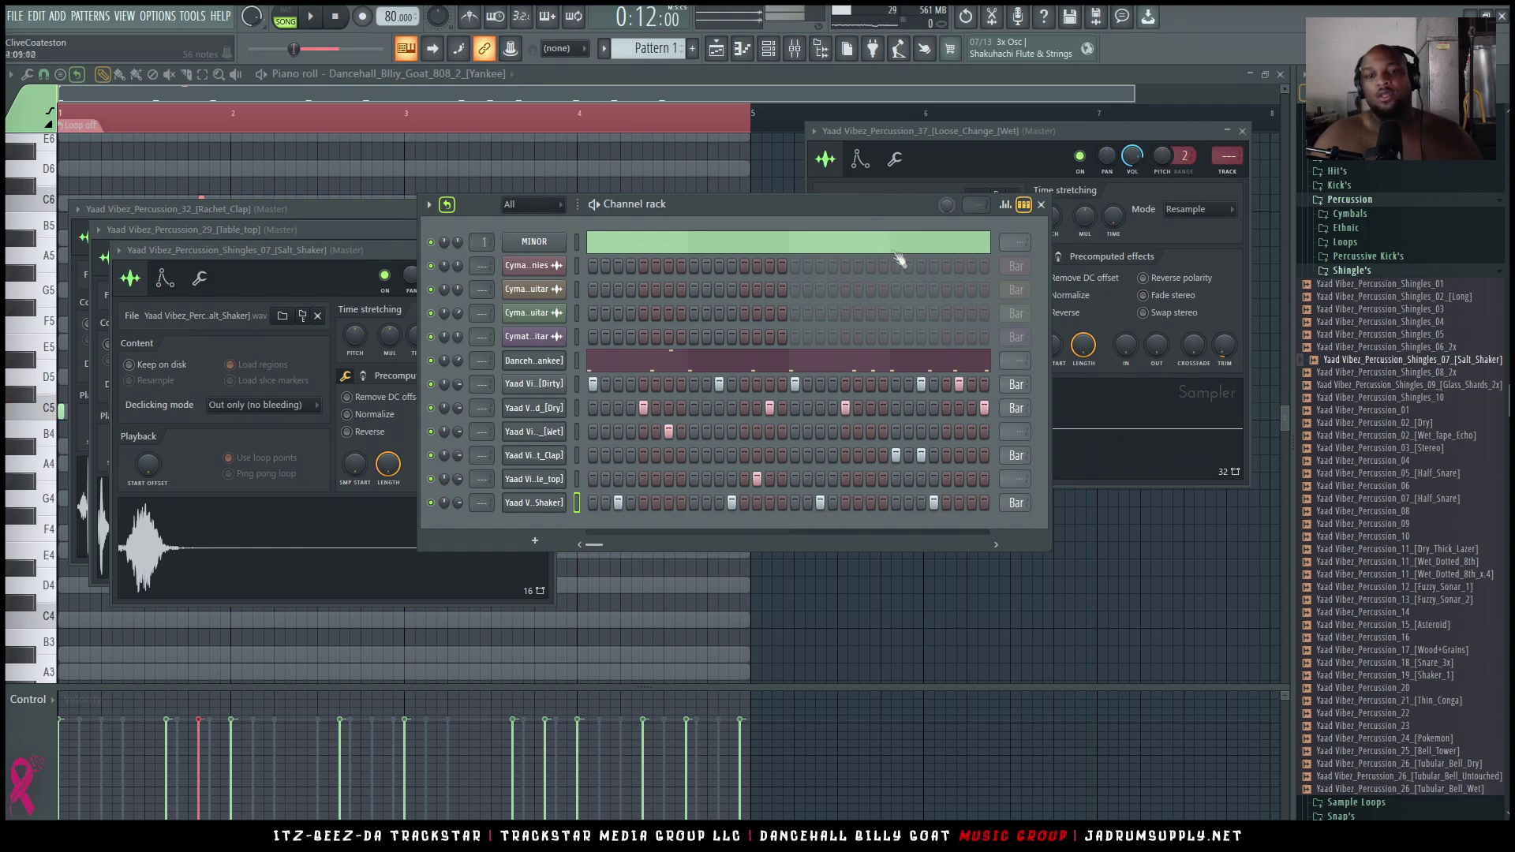
Shift the channel rack slightly and select the 808 and [Dirty] channels
mouse_move(878, 210)
left_mouse_down()
mouse_move(877, 192)
mouse_move(867, 211)
left_mouse_up()
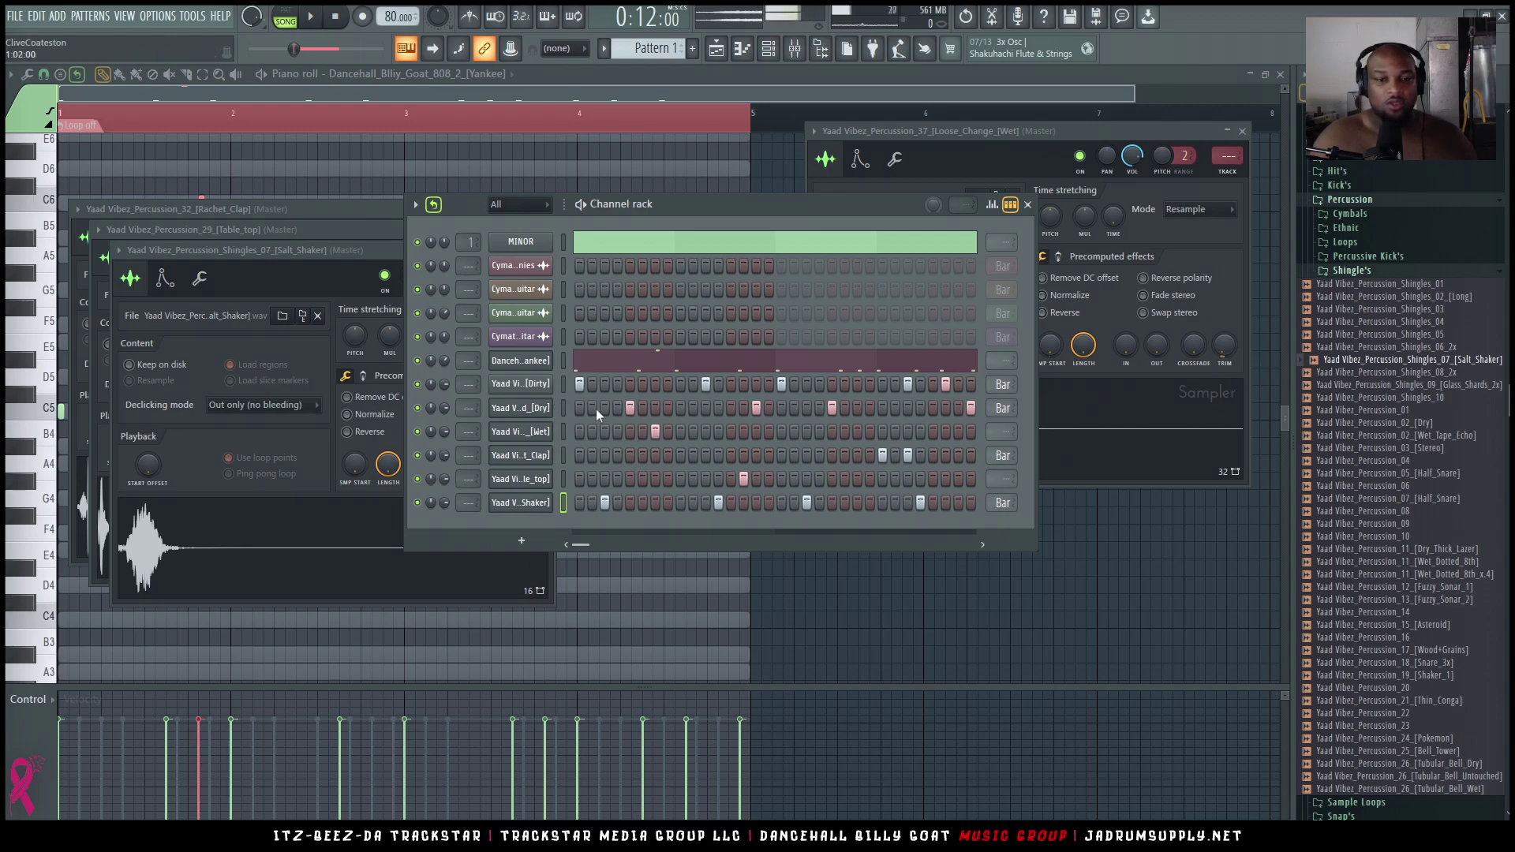
right_click(563, 366)
right_click(564, 387)
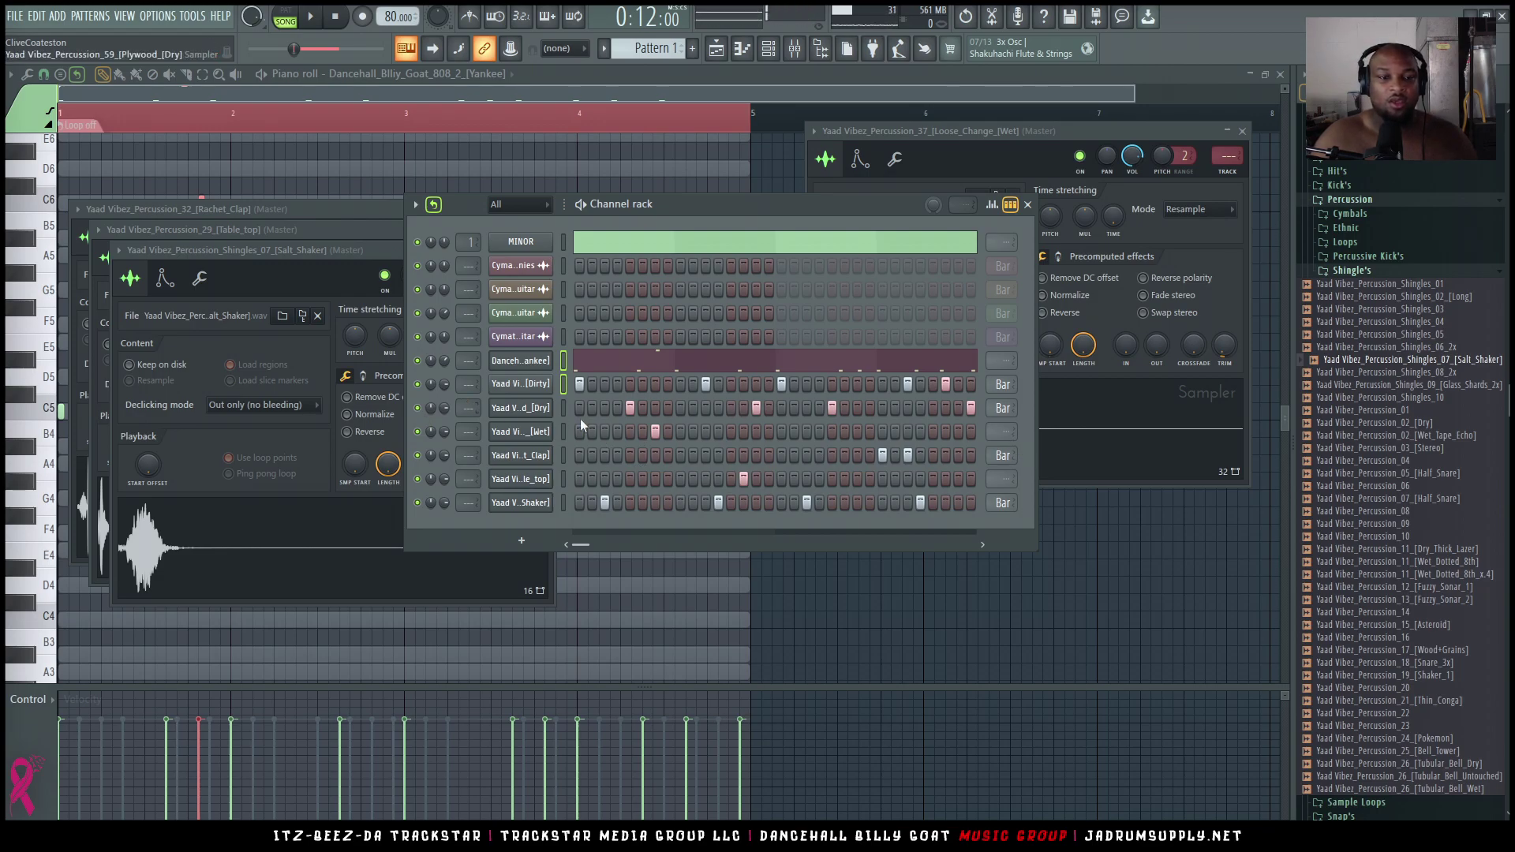
Mute the guitar and pattern tracks in the playlist by soloing the empty Track 8
left_click(717, 49)
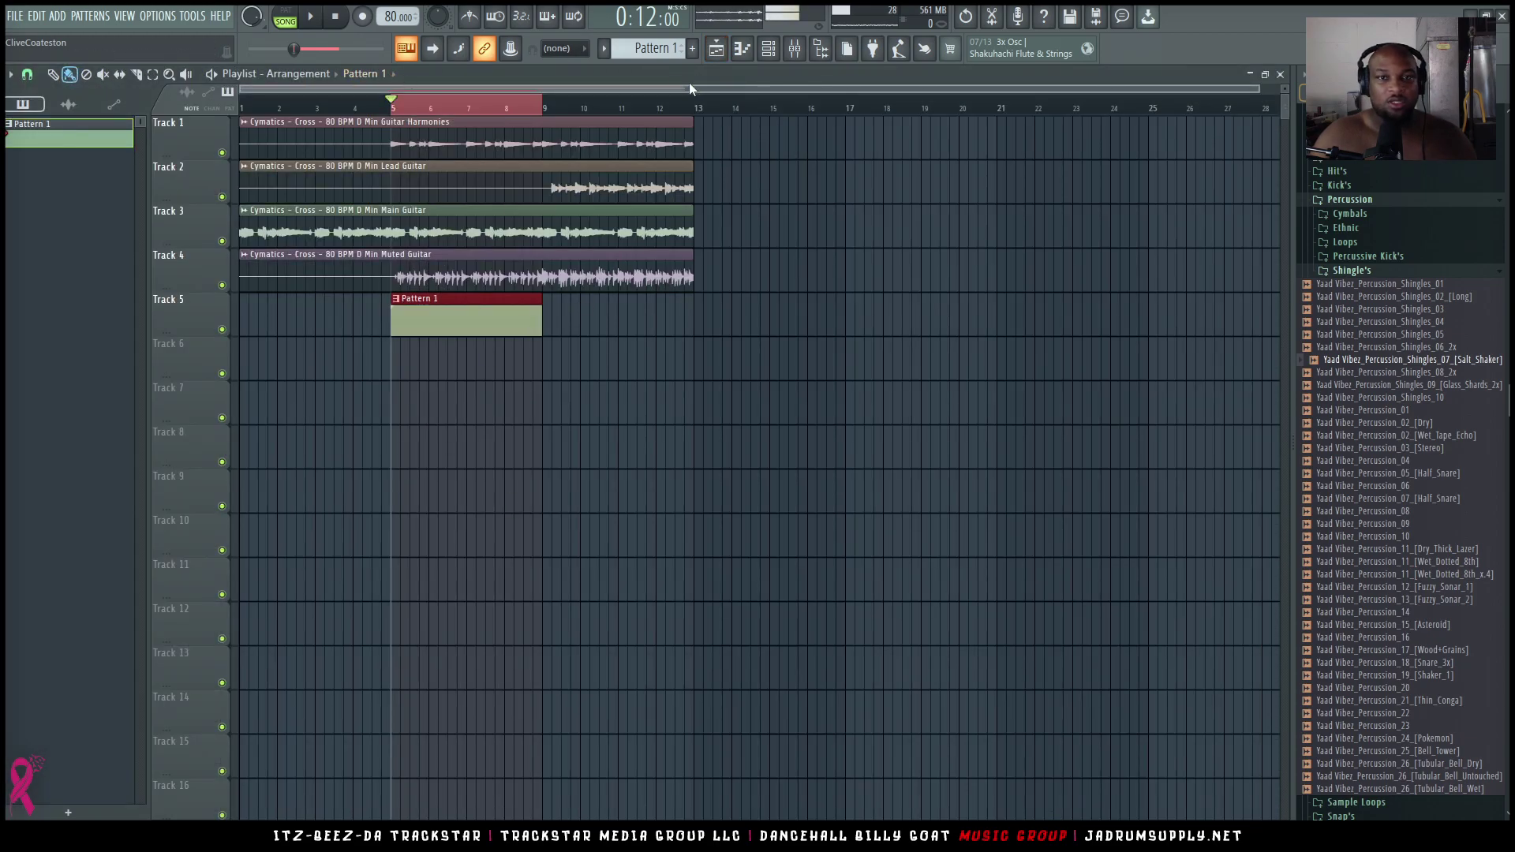
key("F9")
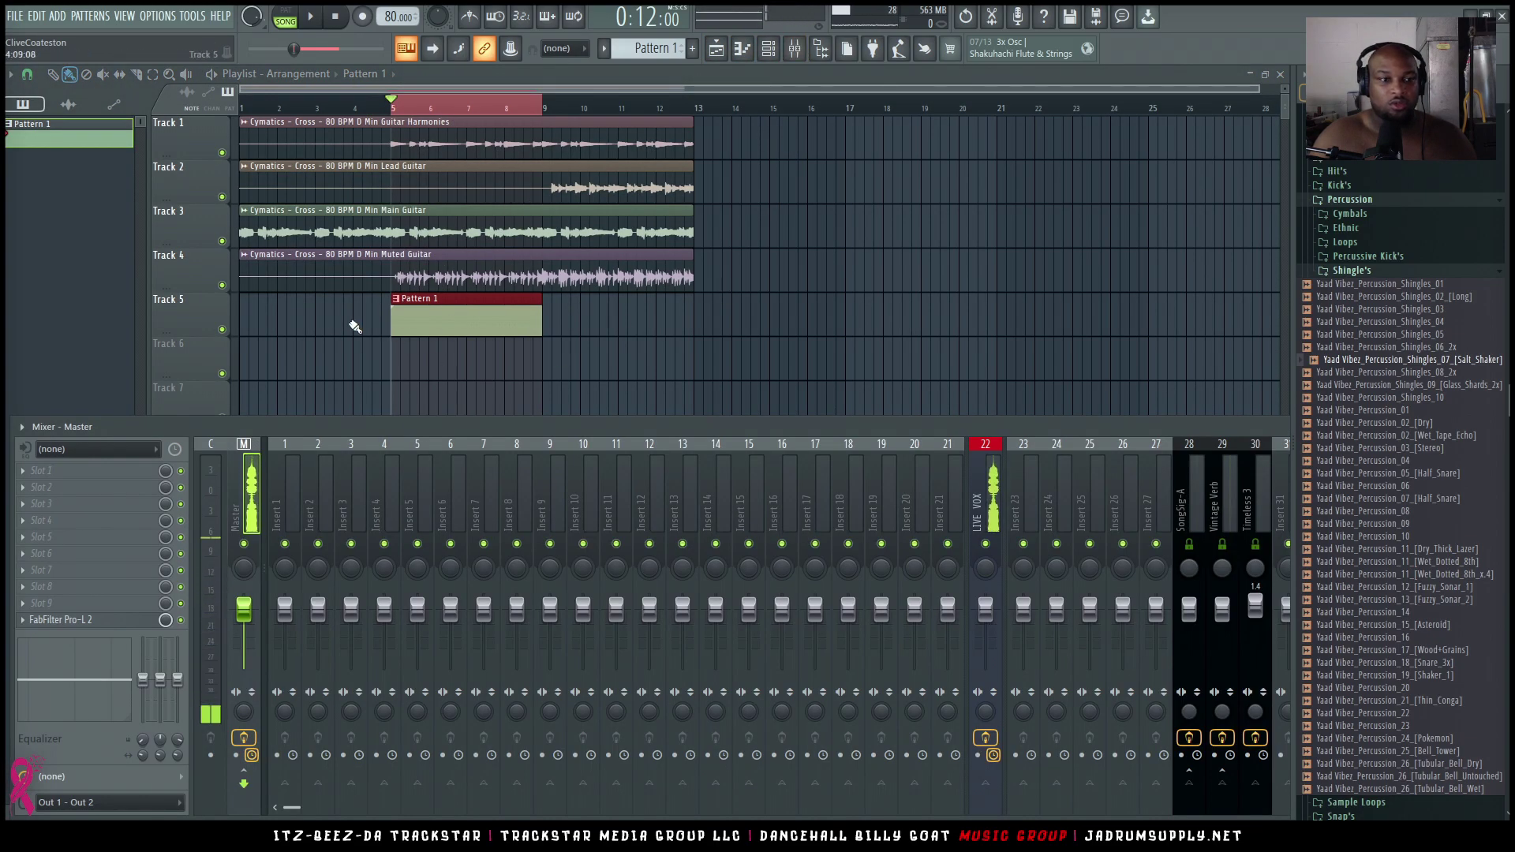
right_click(221, 285)
key("F9")
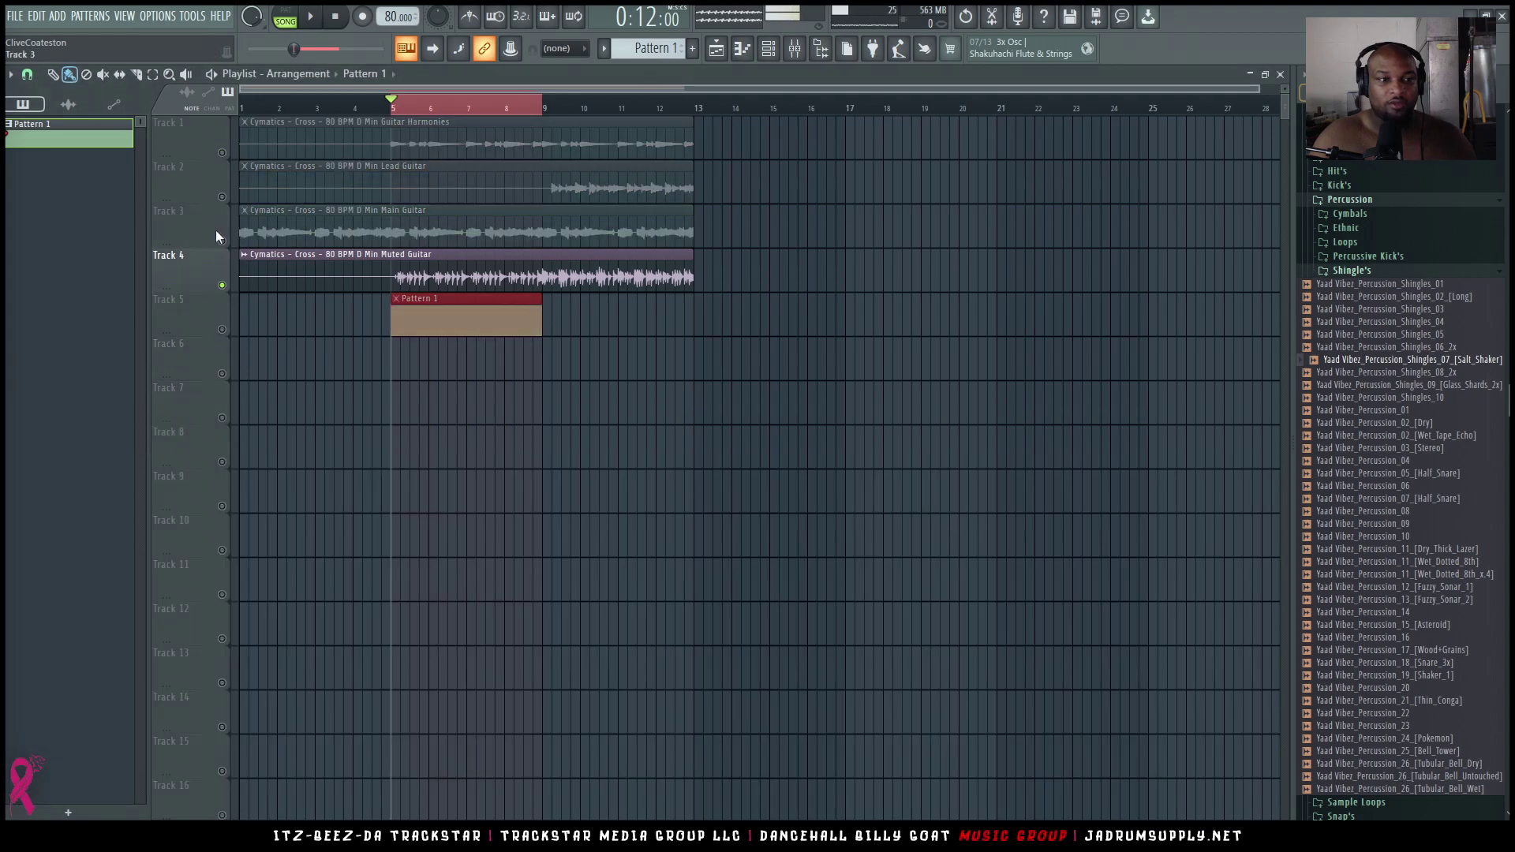
right_click(222, 287)
right_click(221, 461)
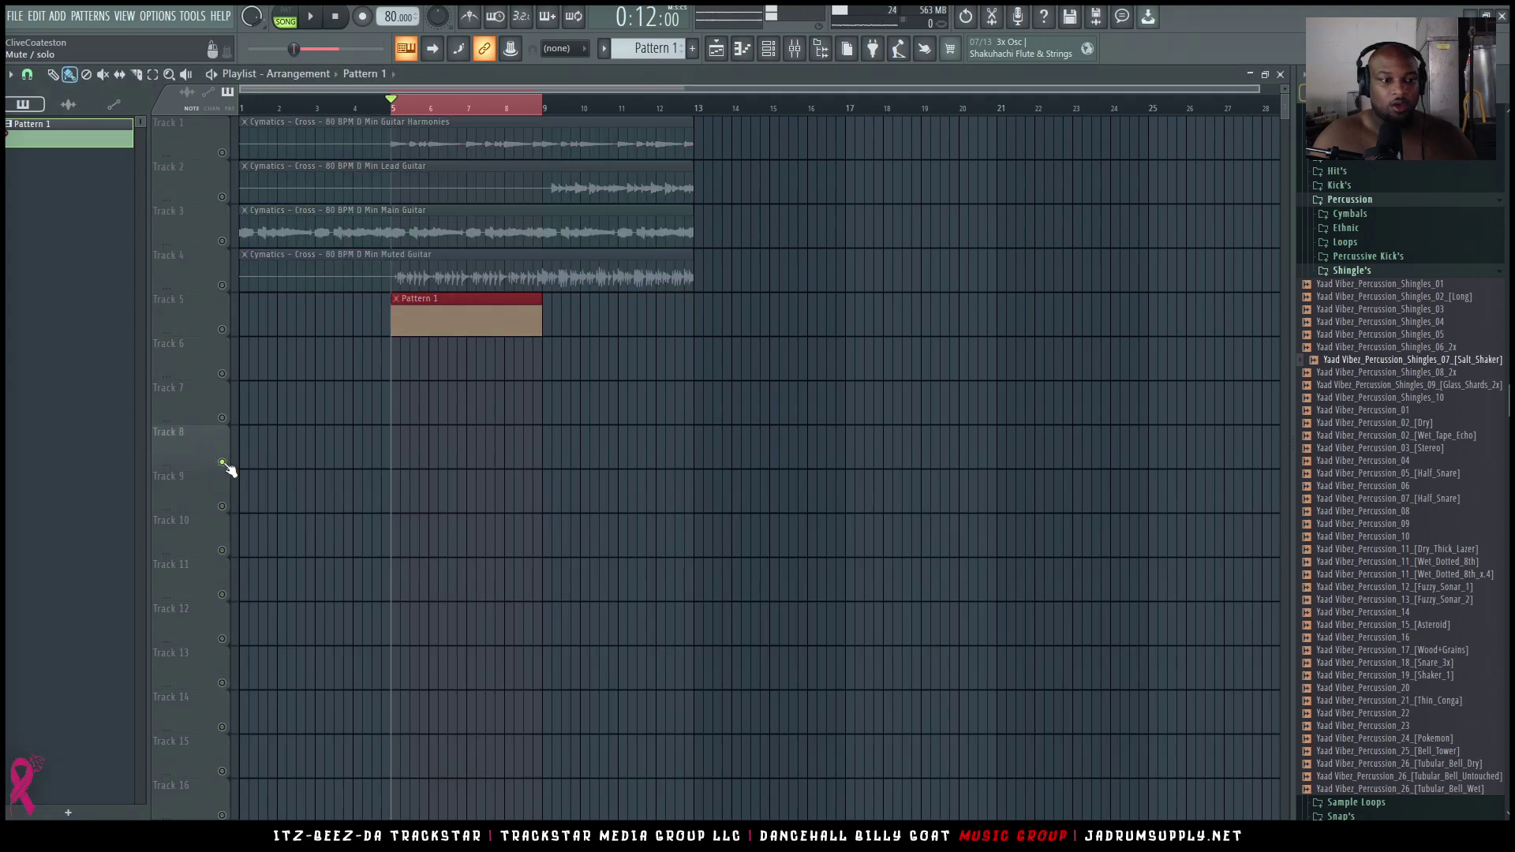
Route the Loose_Change, Rachet_Clap, Table_top and Salt_Shaker channels to mixer track Insert 1
left_click(794, 48)
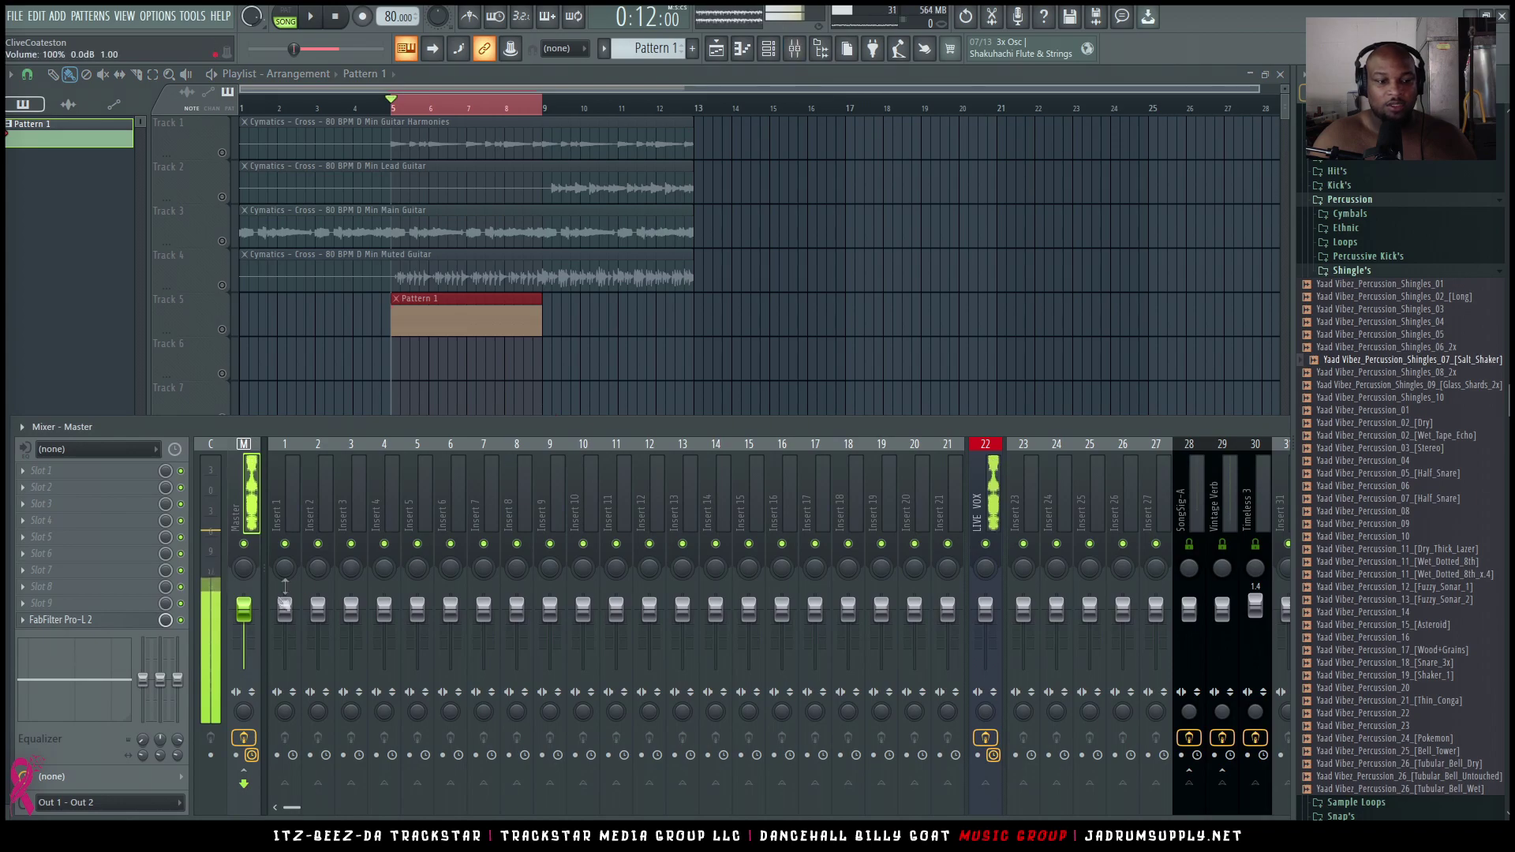
left_click(768, 50)
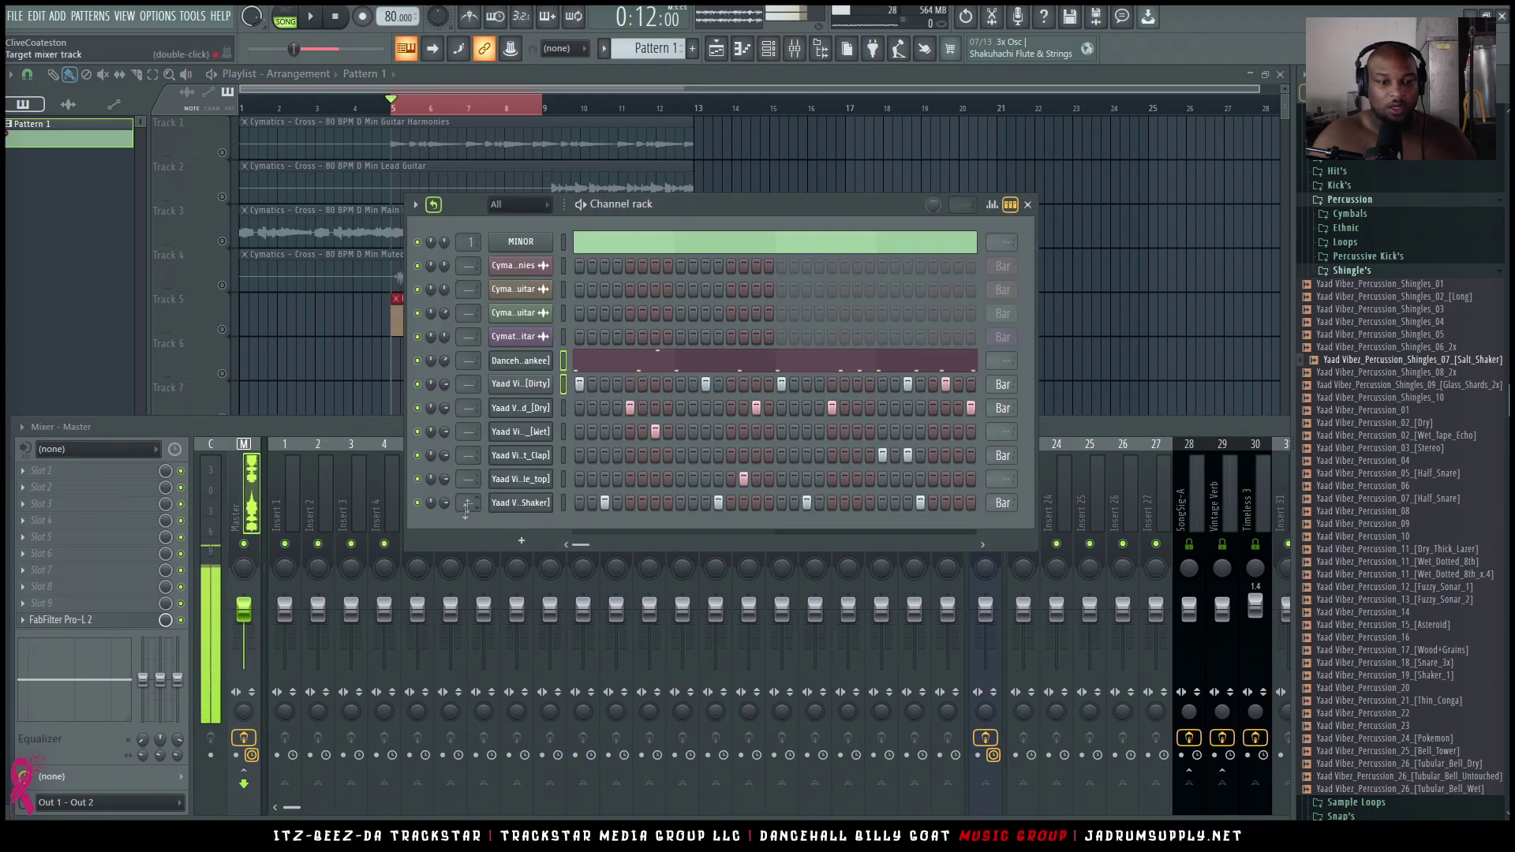
scroll(466, 504, "up", 1)
scroll(470, 479, "up", 1)
scroll(471, 451, "up", 1)
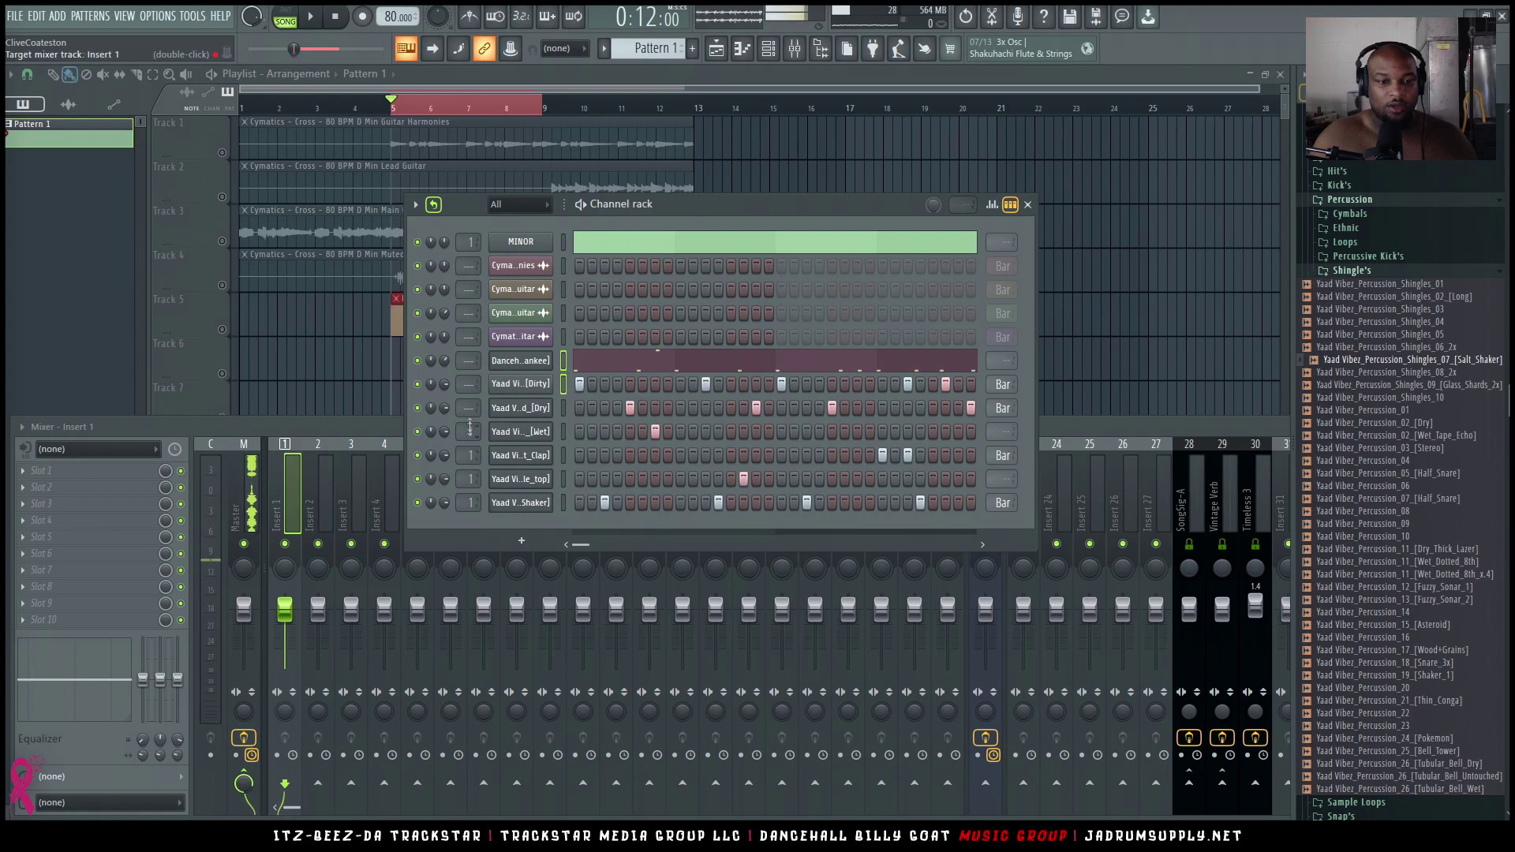
scroll(469, 409, "up", 1)
scroll(469, 387, "up", 1)
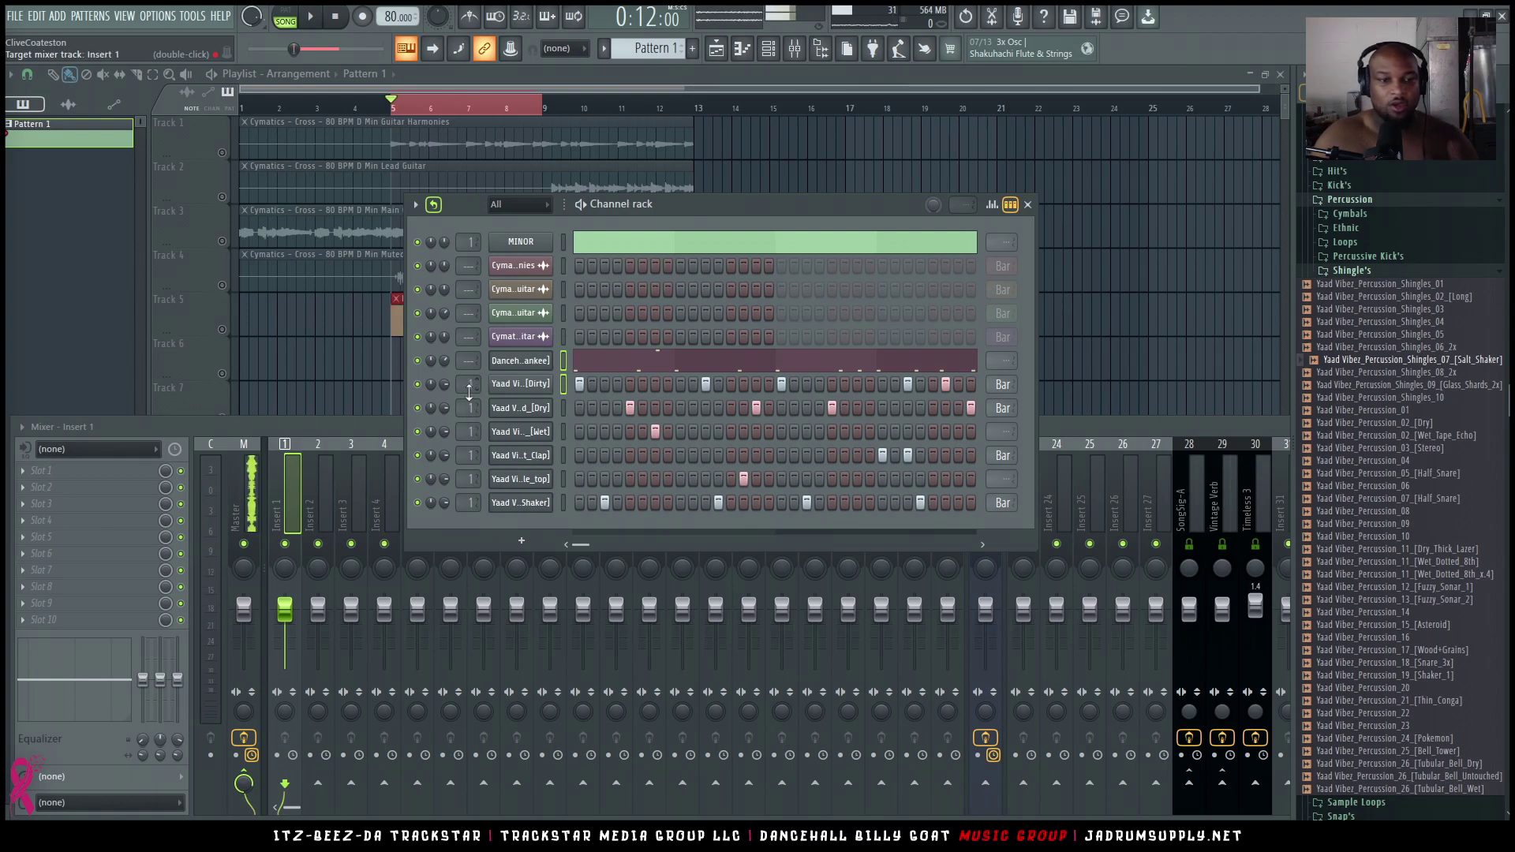
scroll(471, 364, "down", 1)
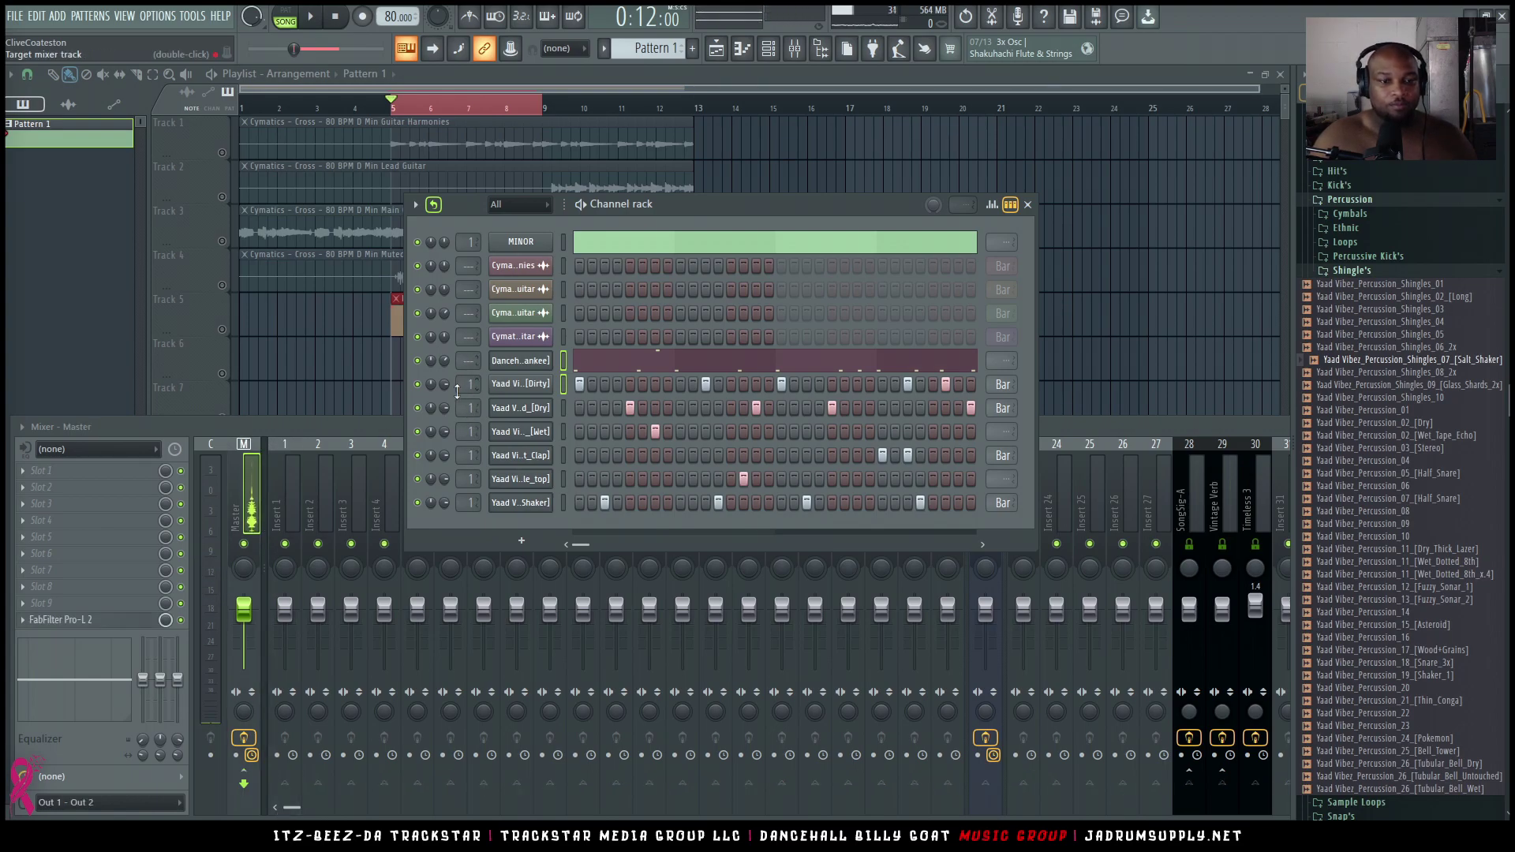
scroll(470, 384, "down", 1)
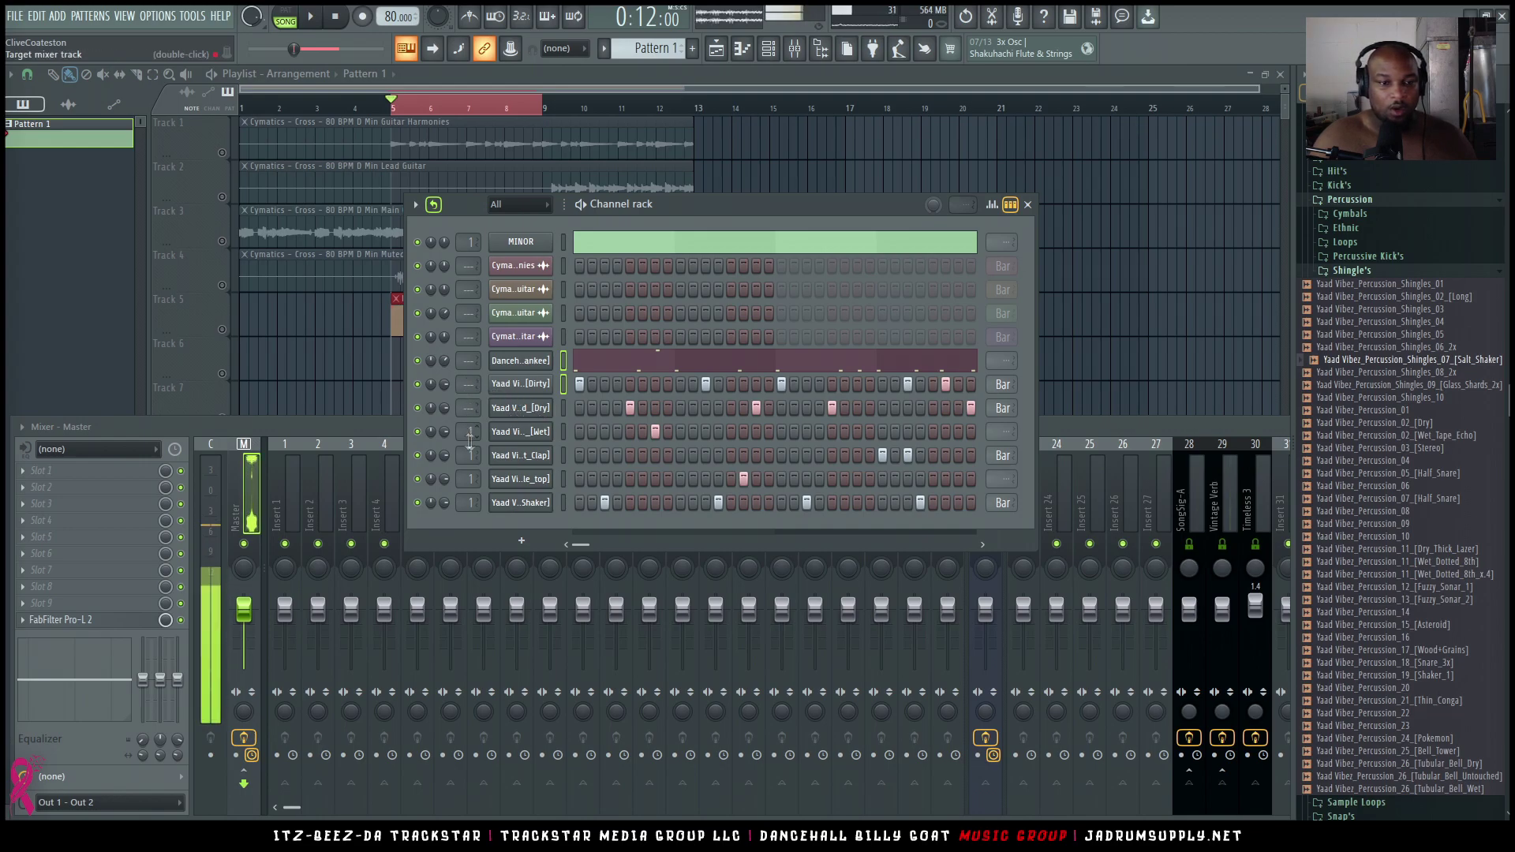
Move the channel rack aside, enable recording and arm mixer track Insert 1 for disk recording
left_click(285, 480)
left_click_drag(818, 215, 982, 131)
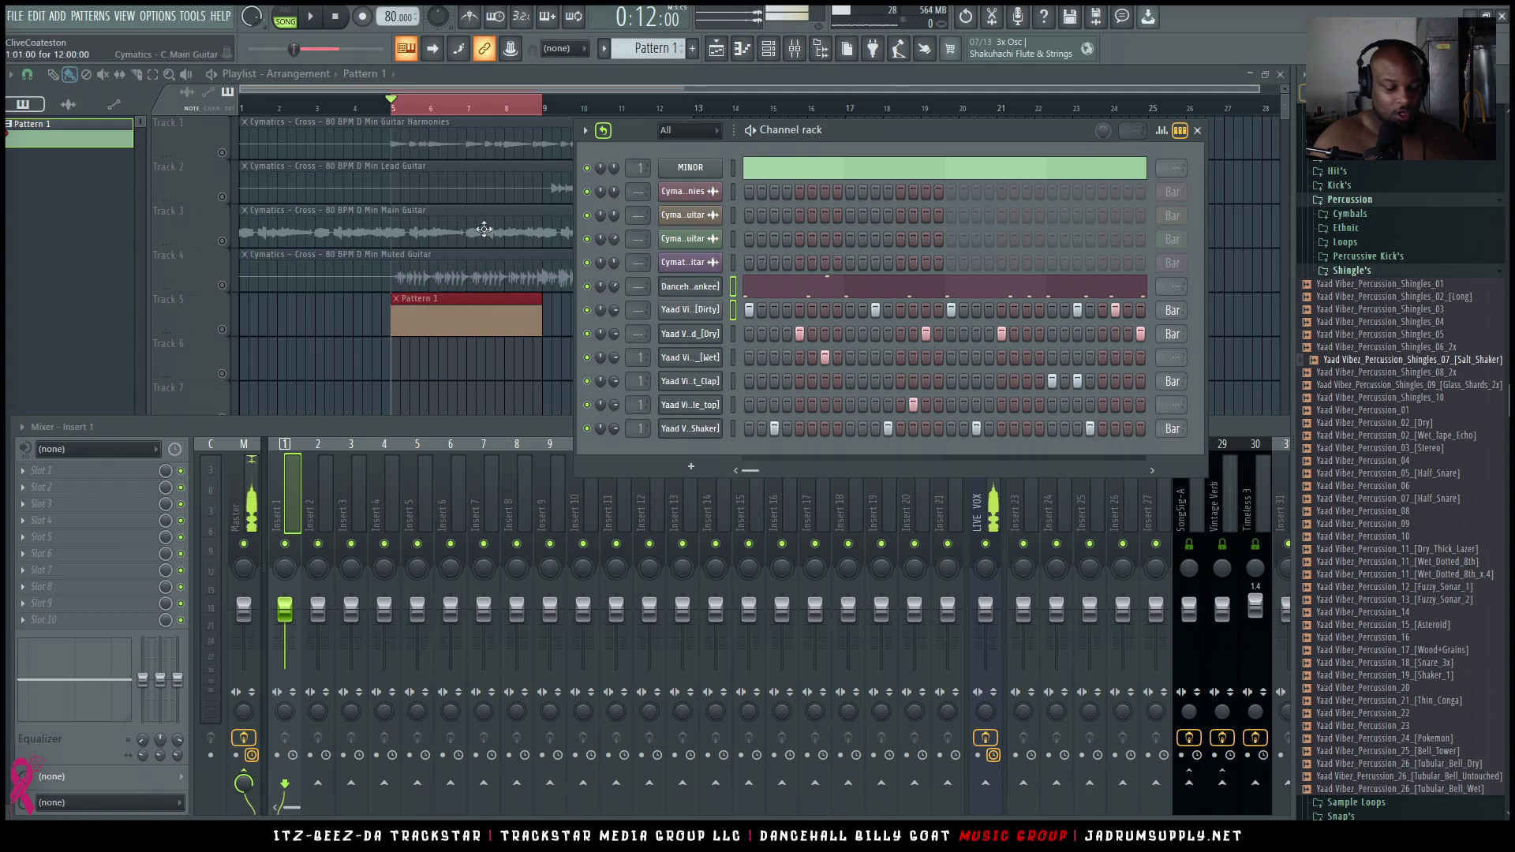
left_click(372, 394)
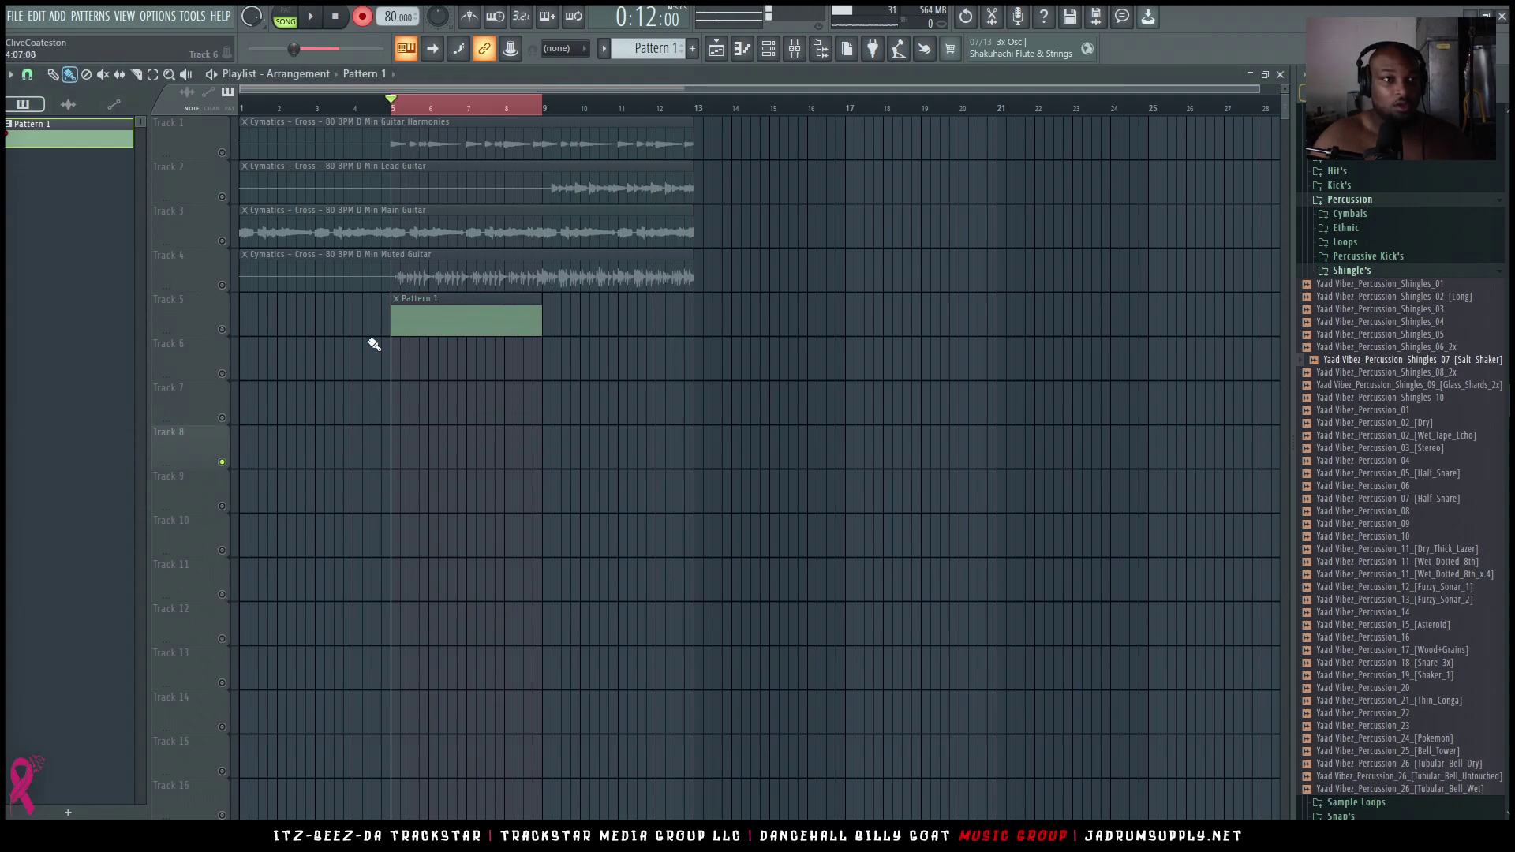
left_click(808, 47)
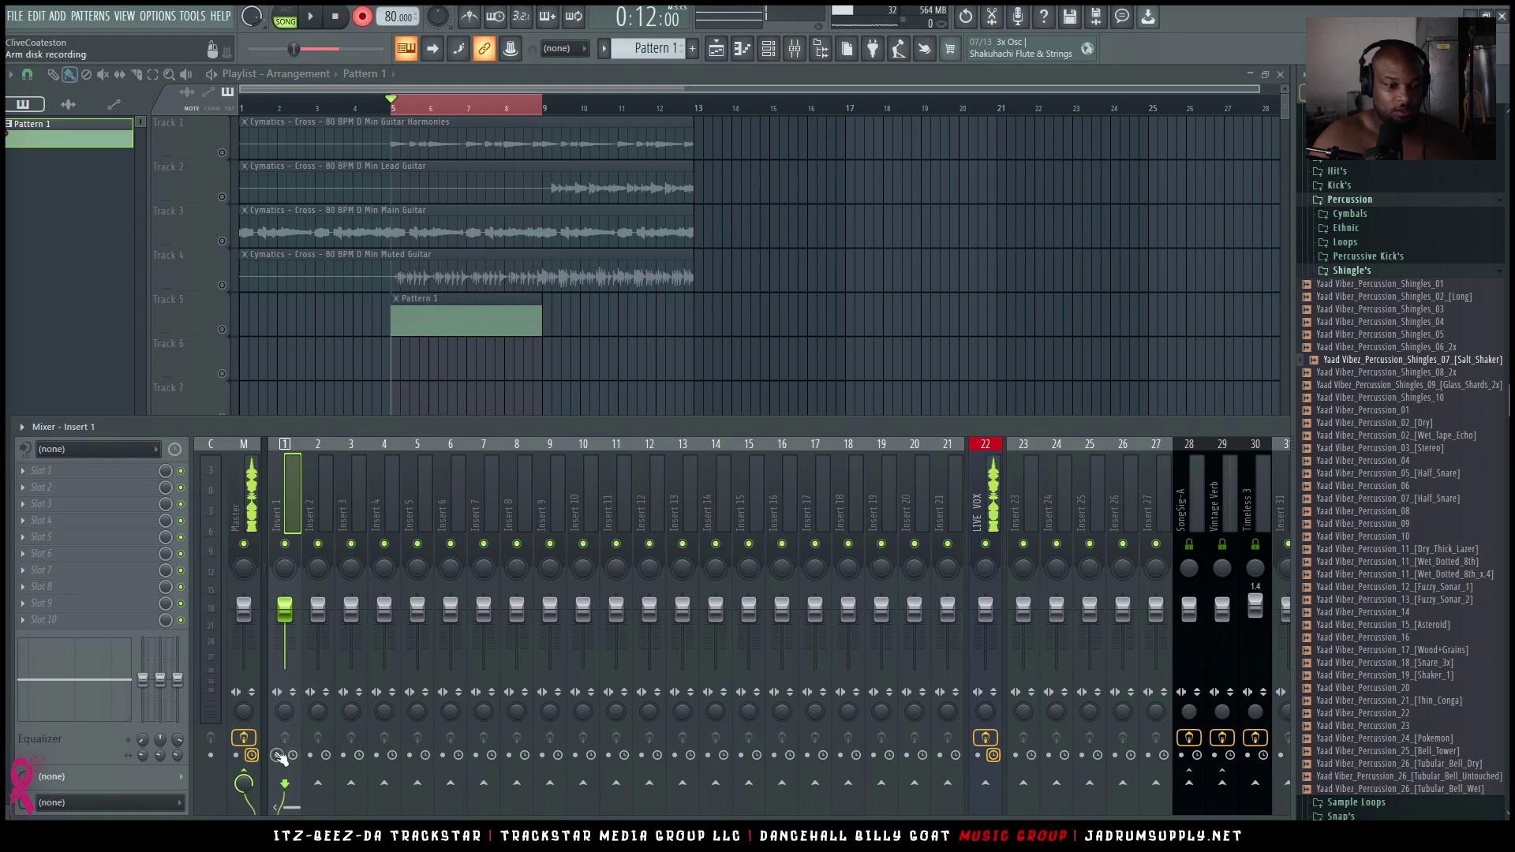
key("F9")
Unmute Track 5 and record the percussion on Insert 1 as an audio clip over the looped selection starting at bar 5
key("space")
key("space")
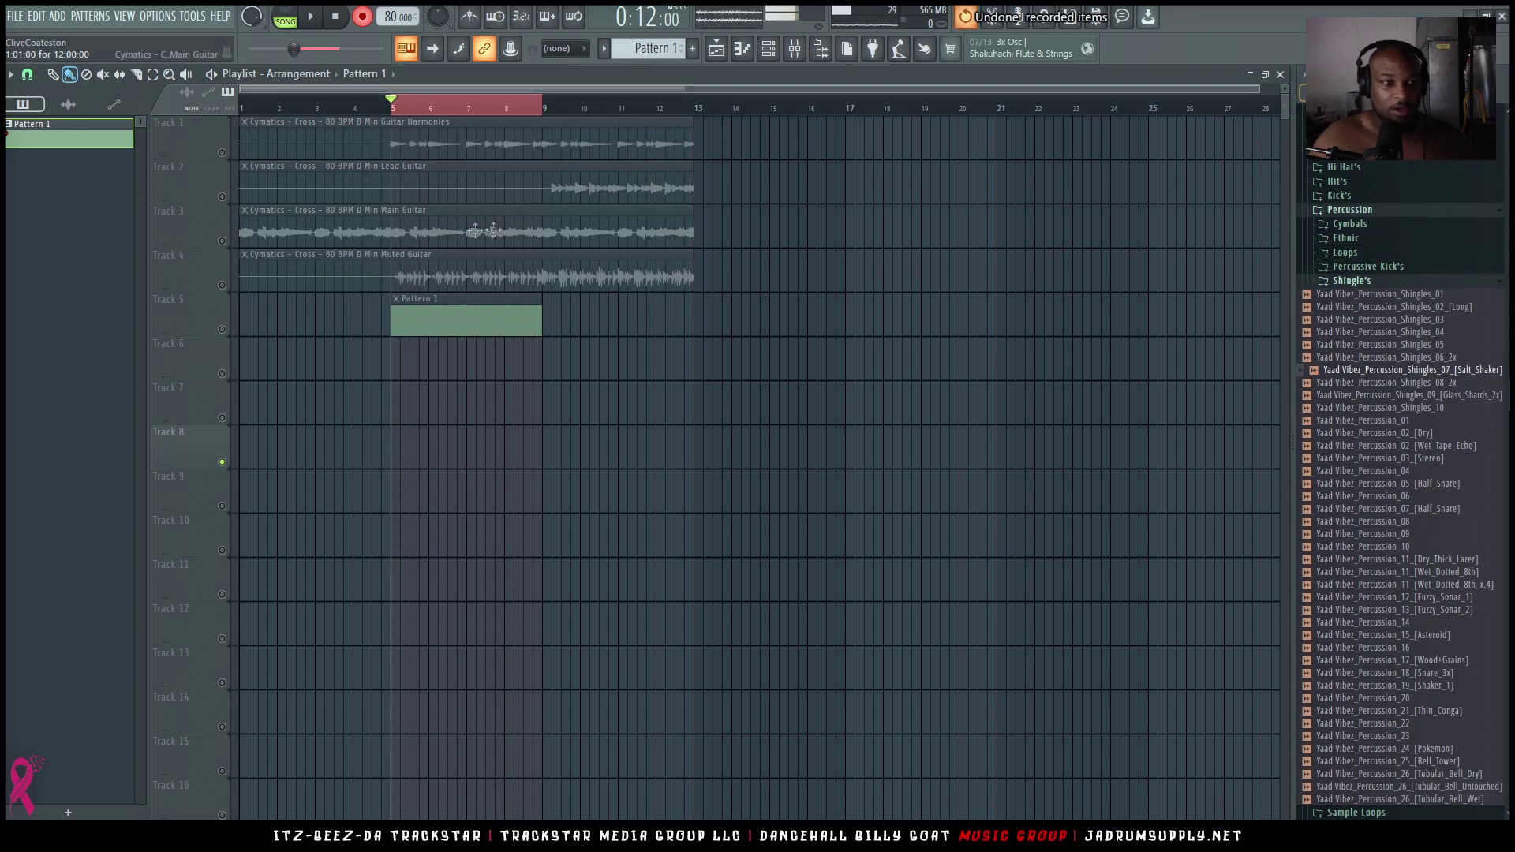
left_click(223, 330)
key("ctrl")
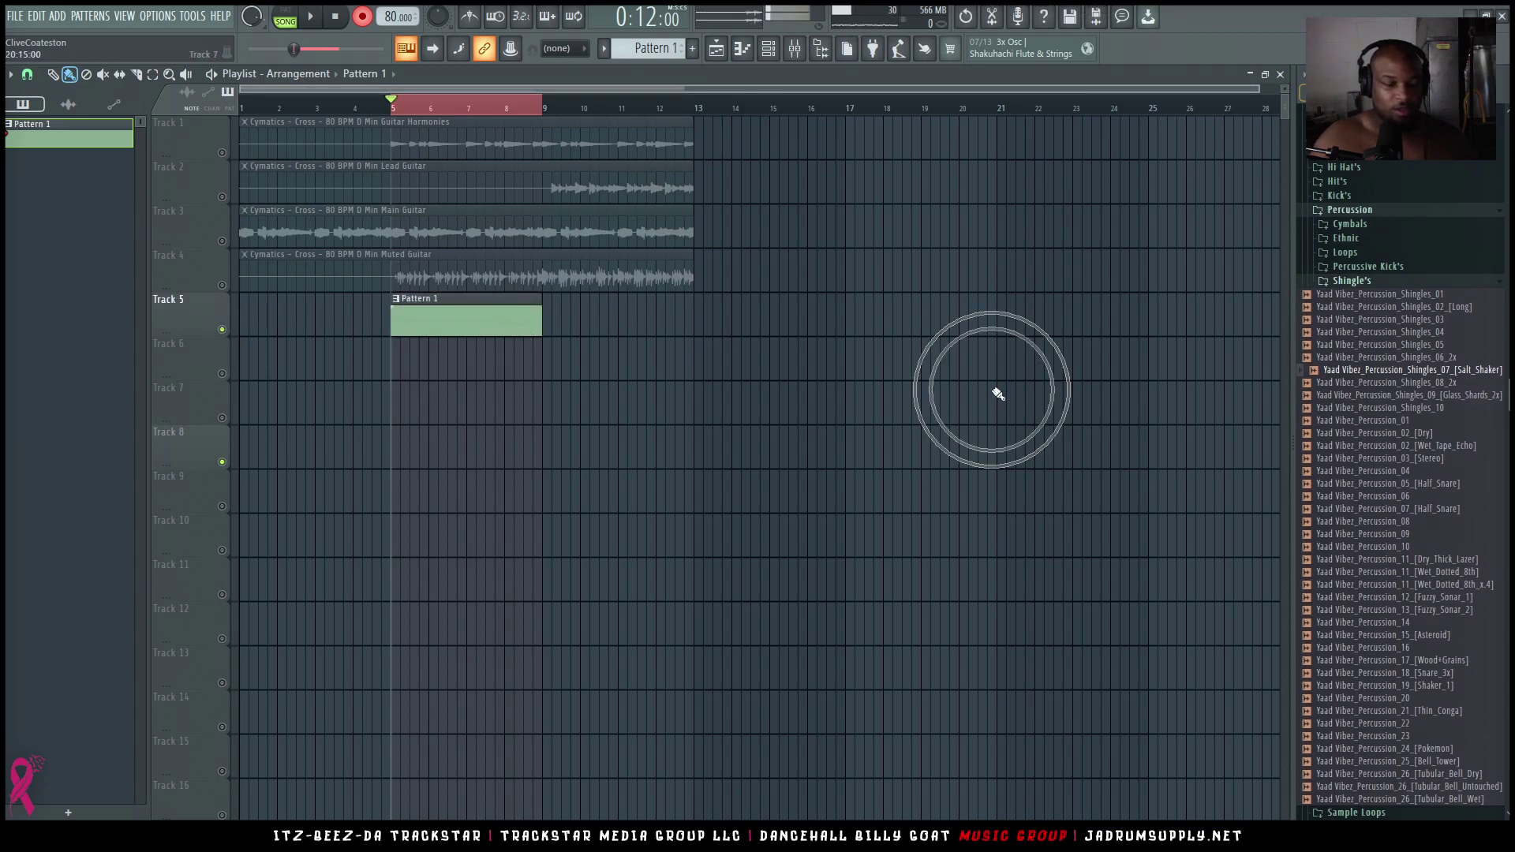
key("space")
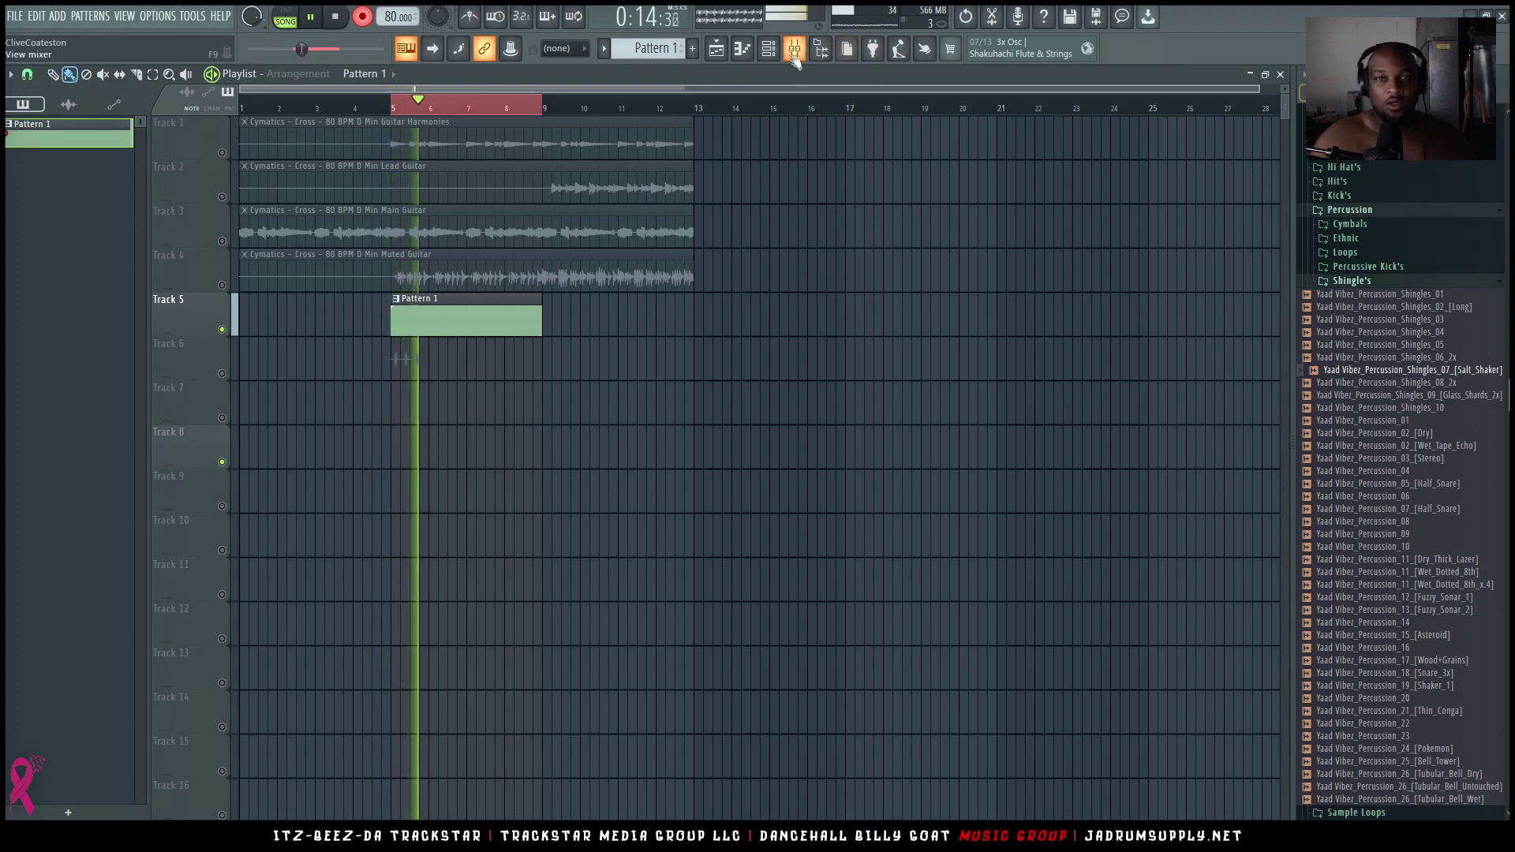
key("F9")
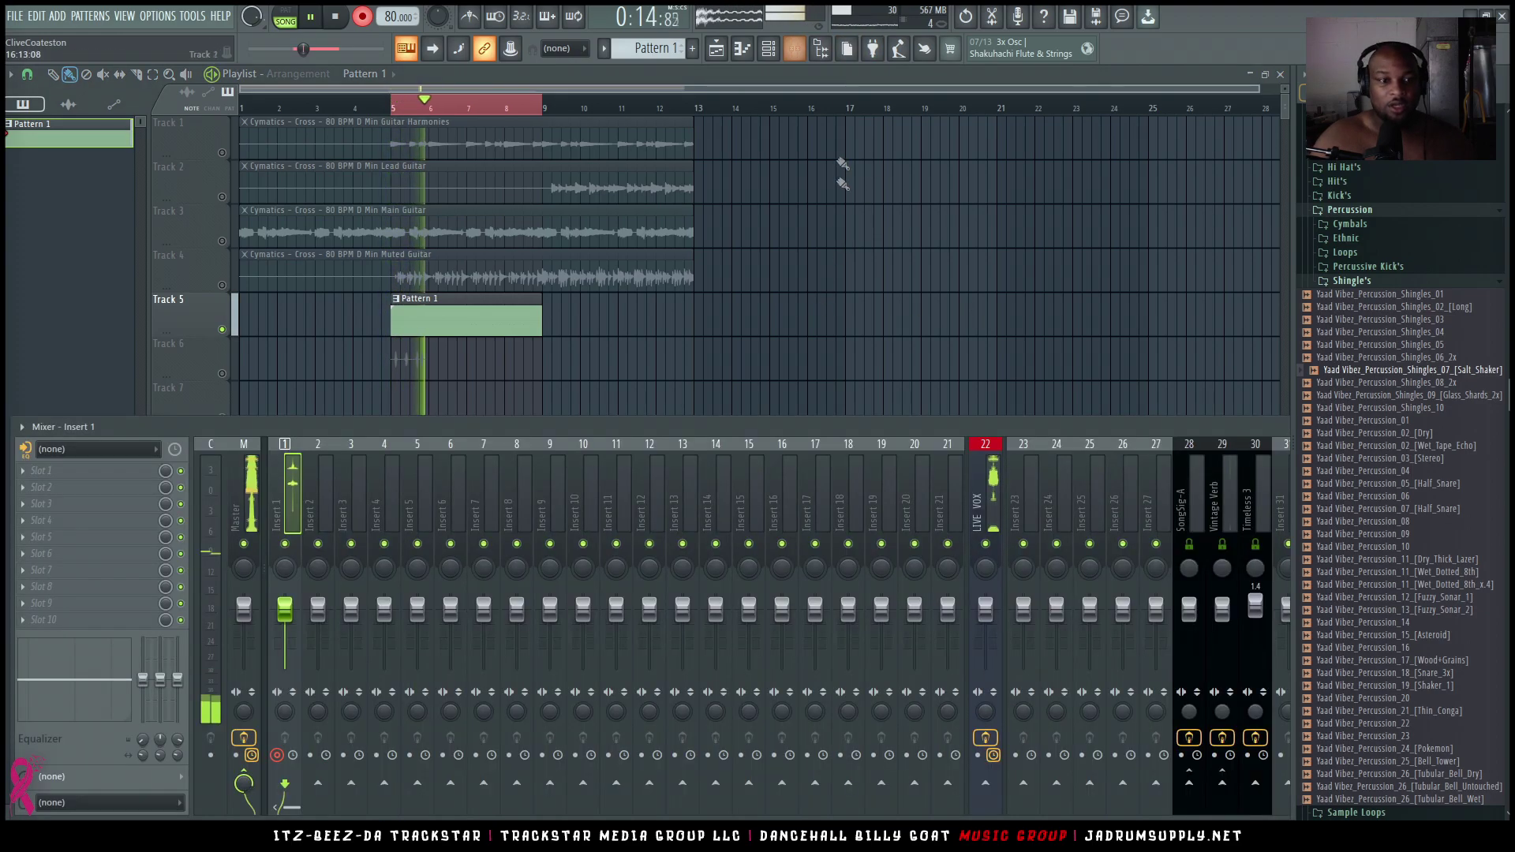
left_click(769, 51)
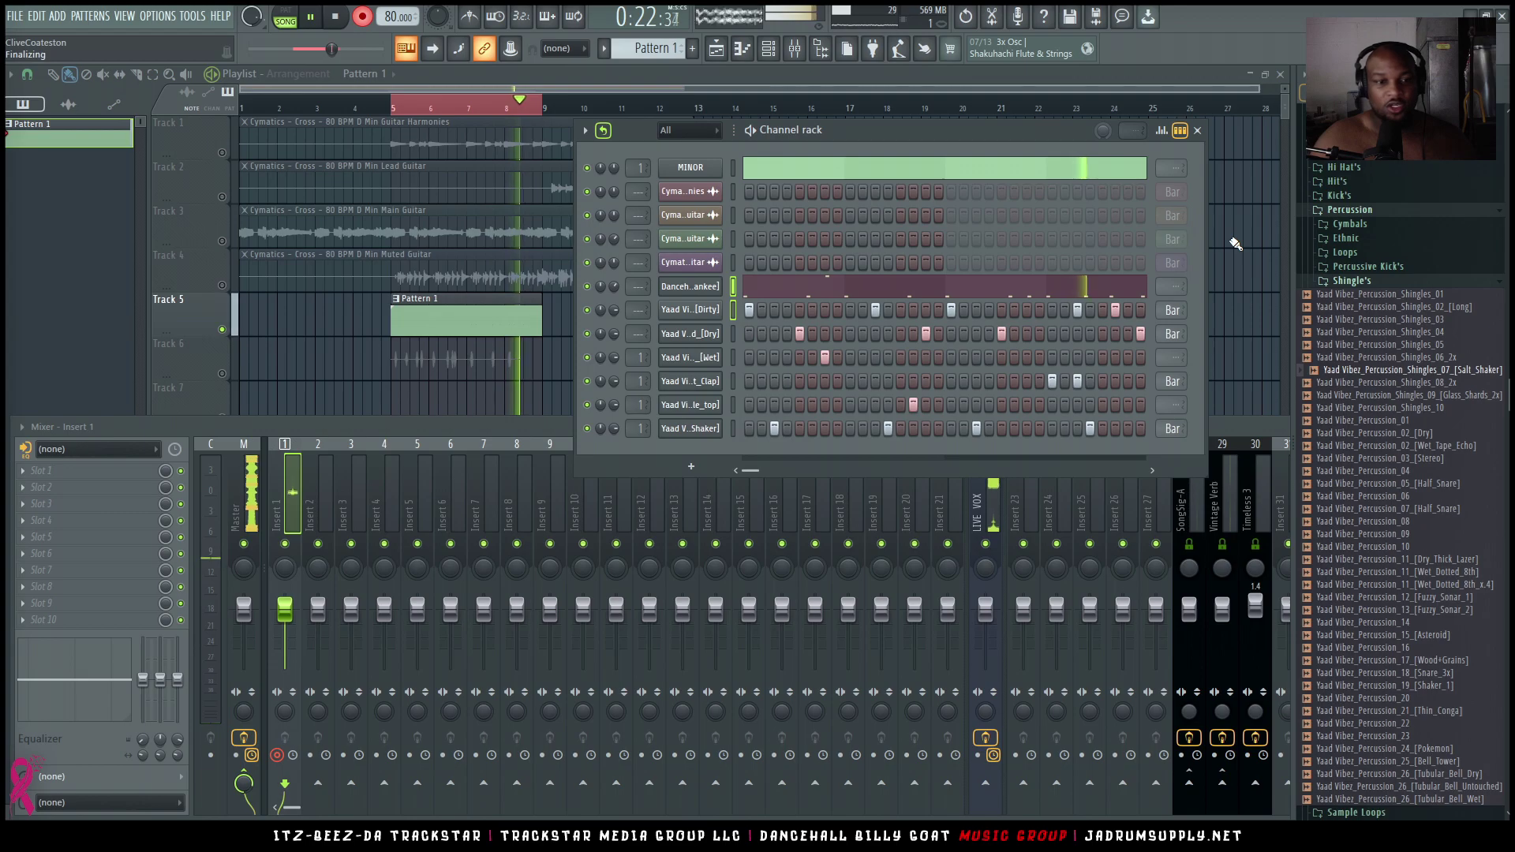
key("space")
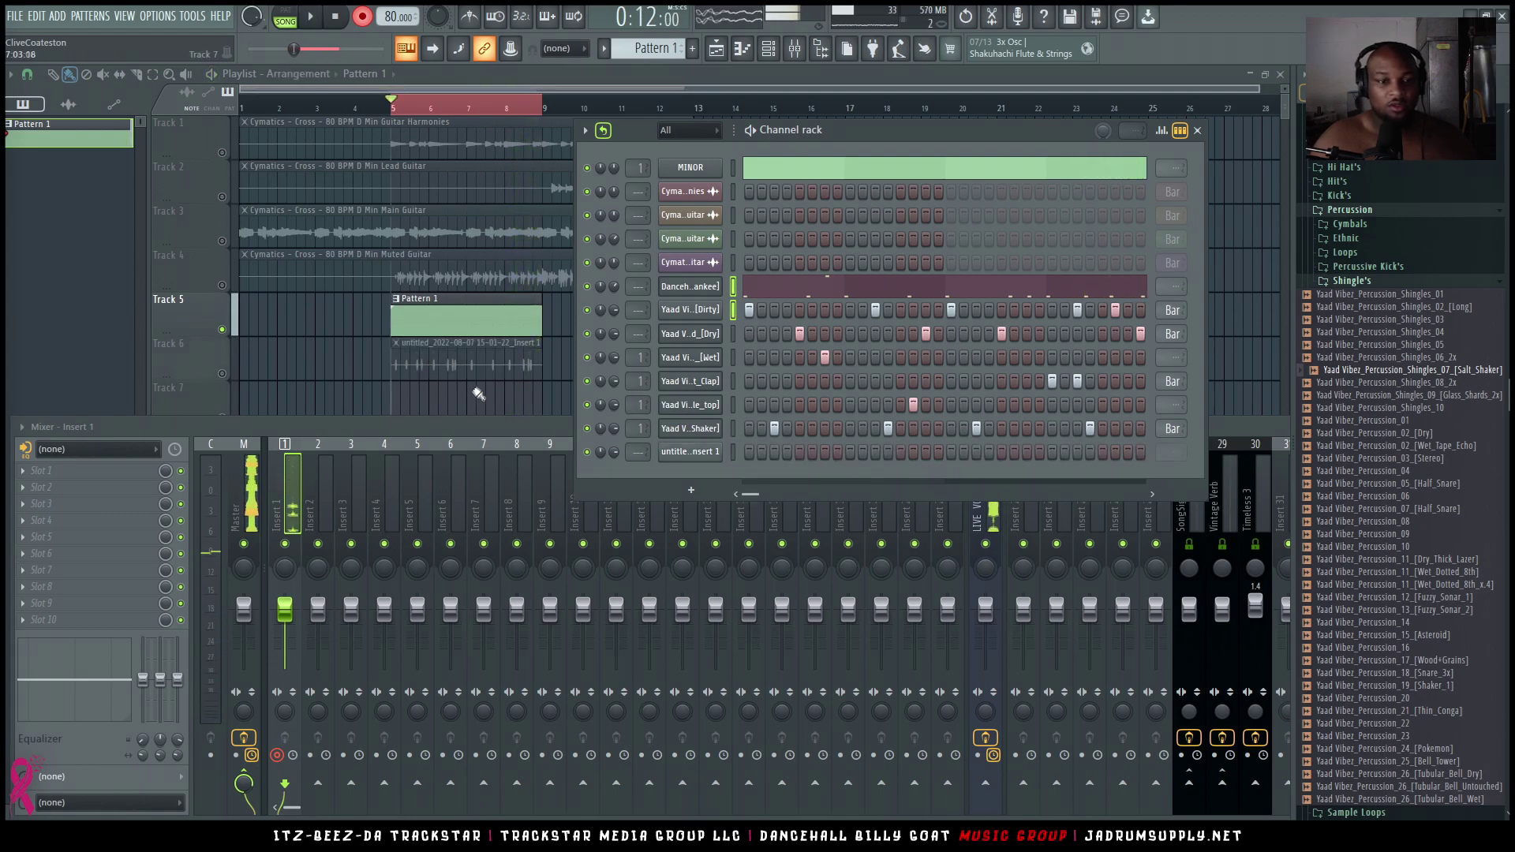
Rename the recorded audio clip as TrackStar_Perc_Loop_Free_80_BPM_JA_DRUM_SUPPLY.NET
left_click(487, 366)
key("F2")
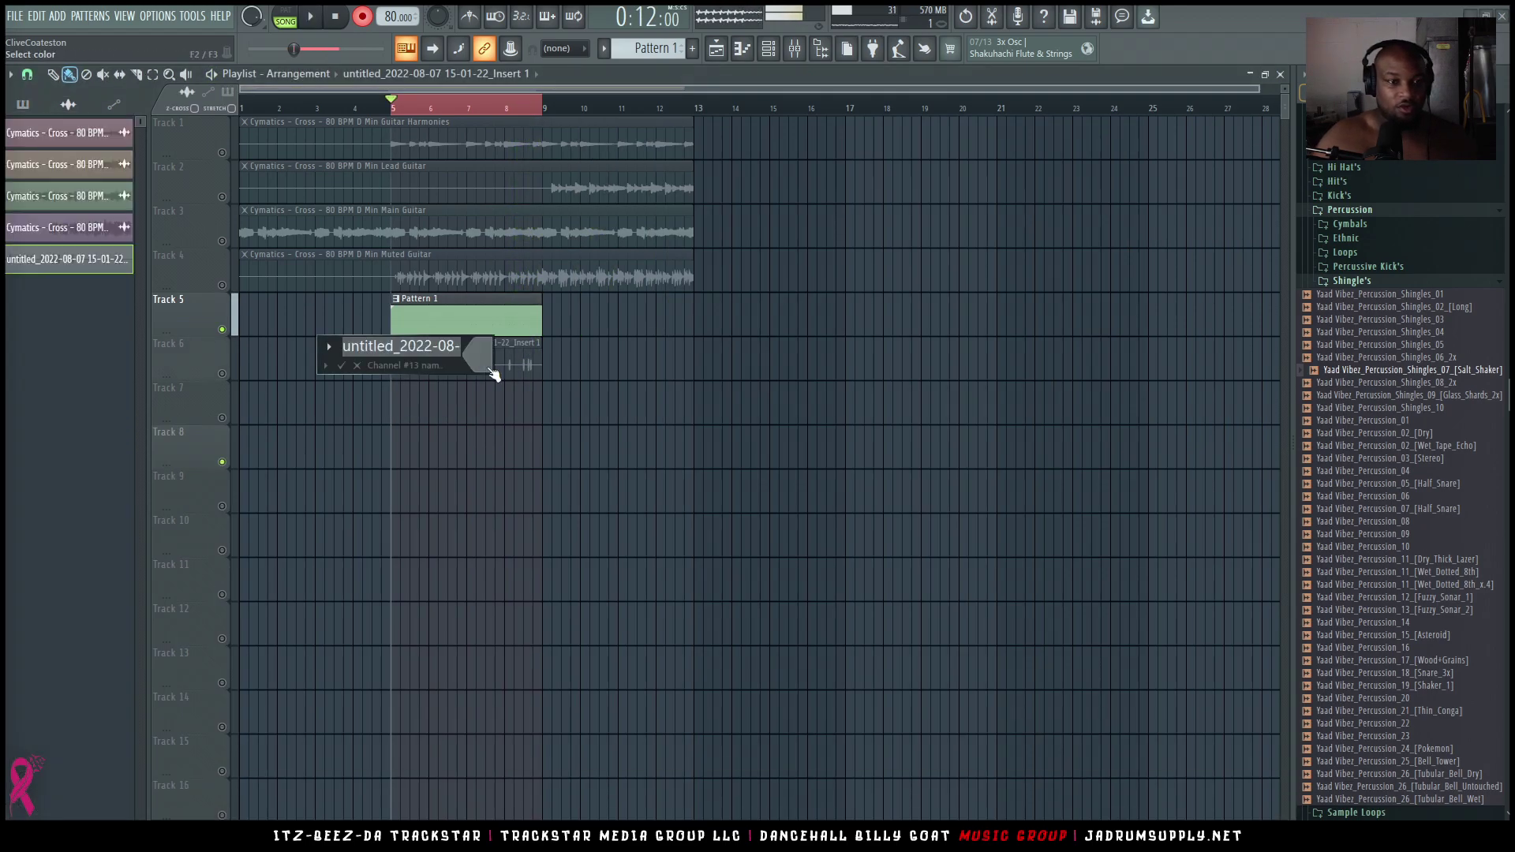
type("T")
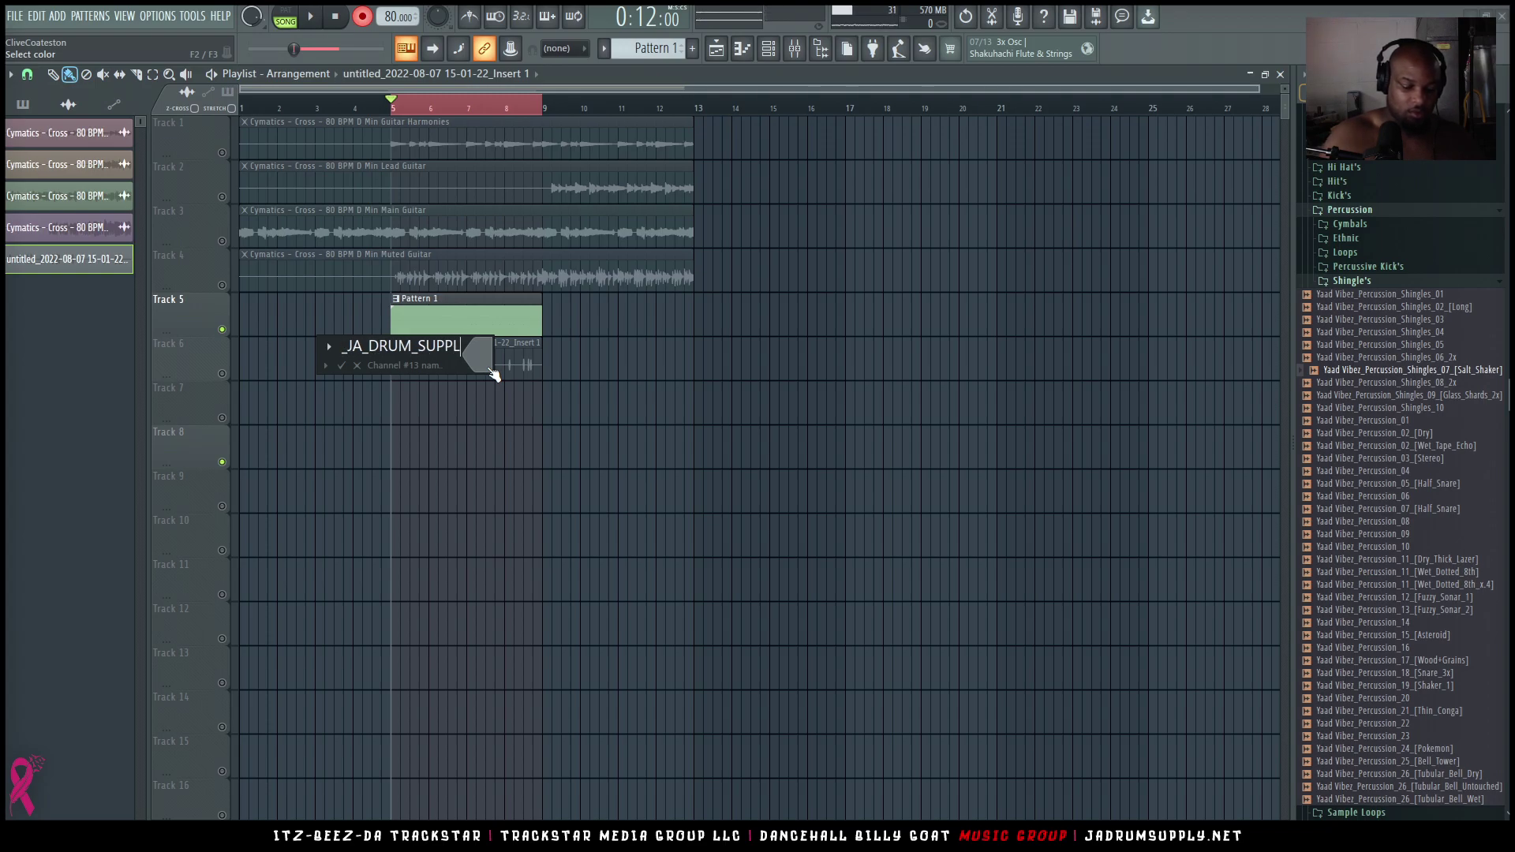
type(".NET")
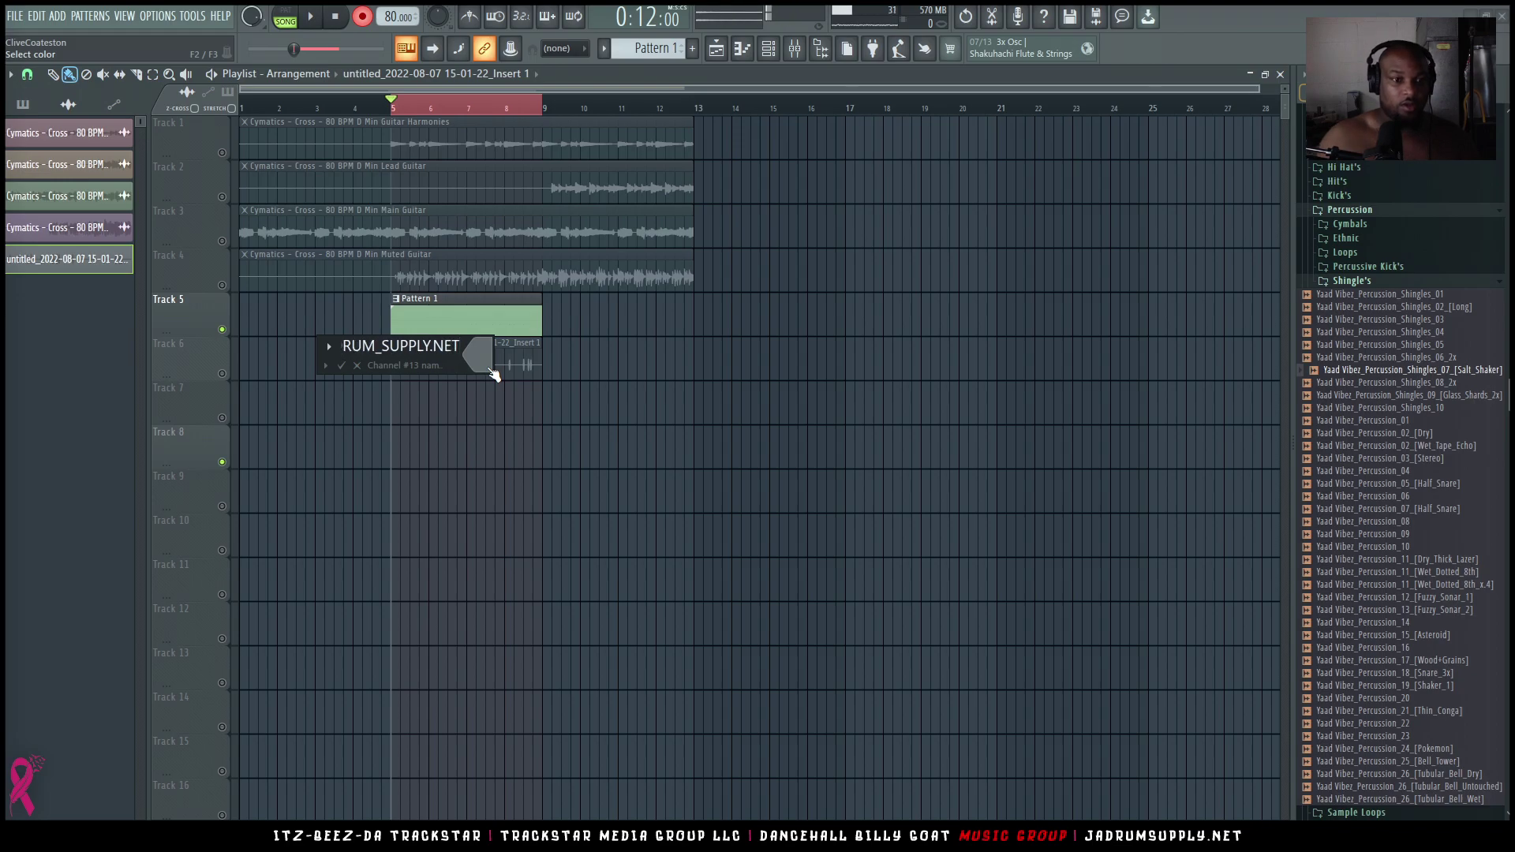
key("Return")
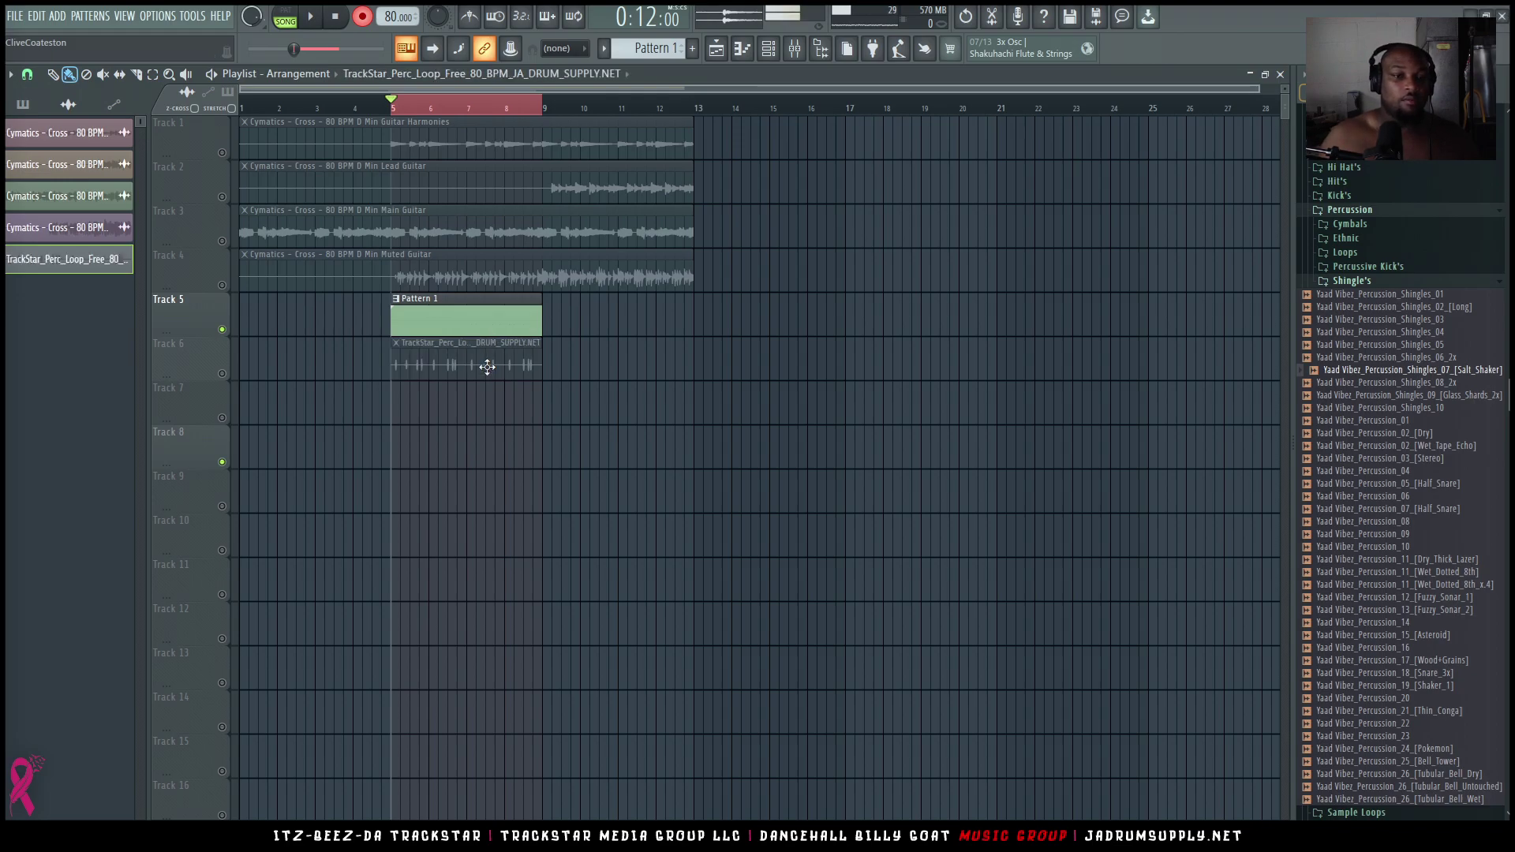
Unmute Track 6, which holds the recorded percussion loop clip
double_click(424, 356)
right_click(642, 416)
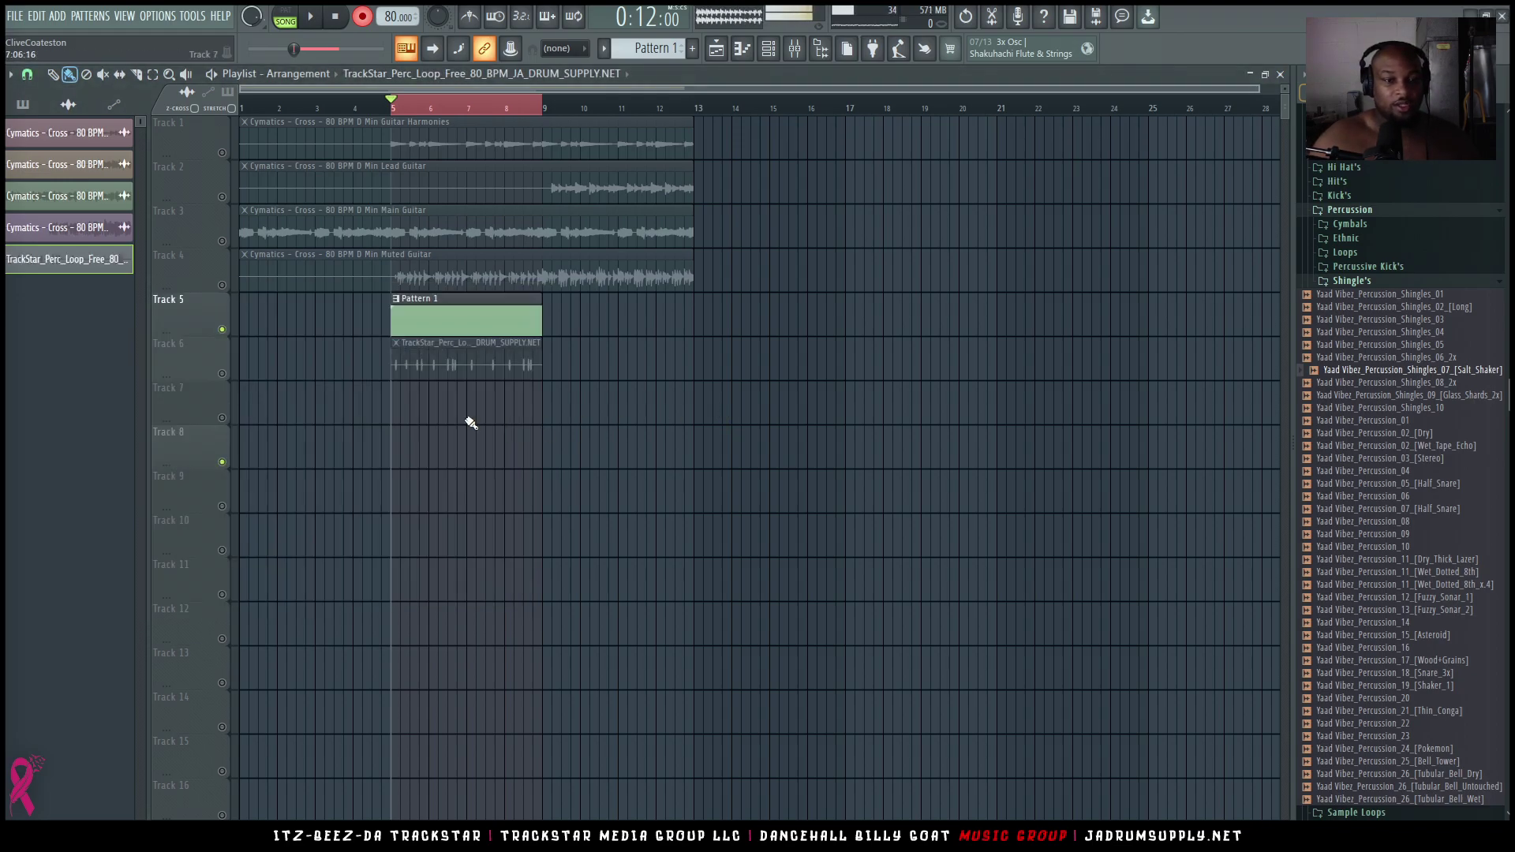
left_click(224, 374)
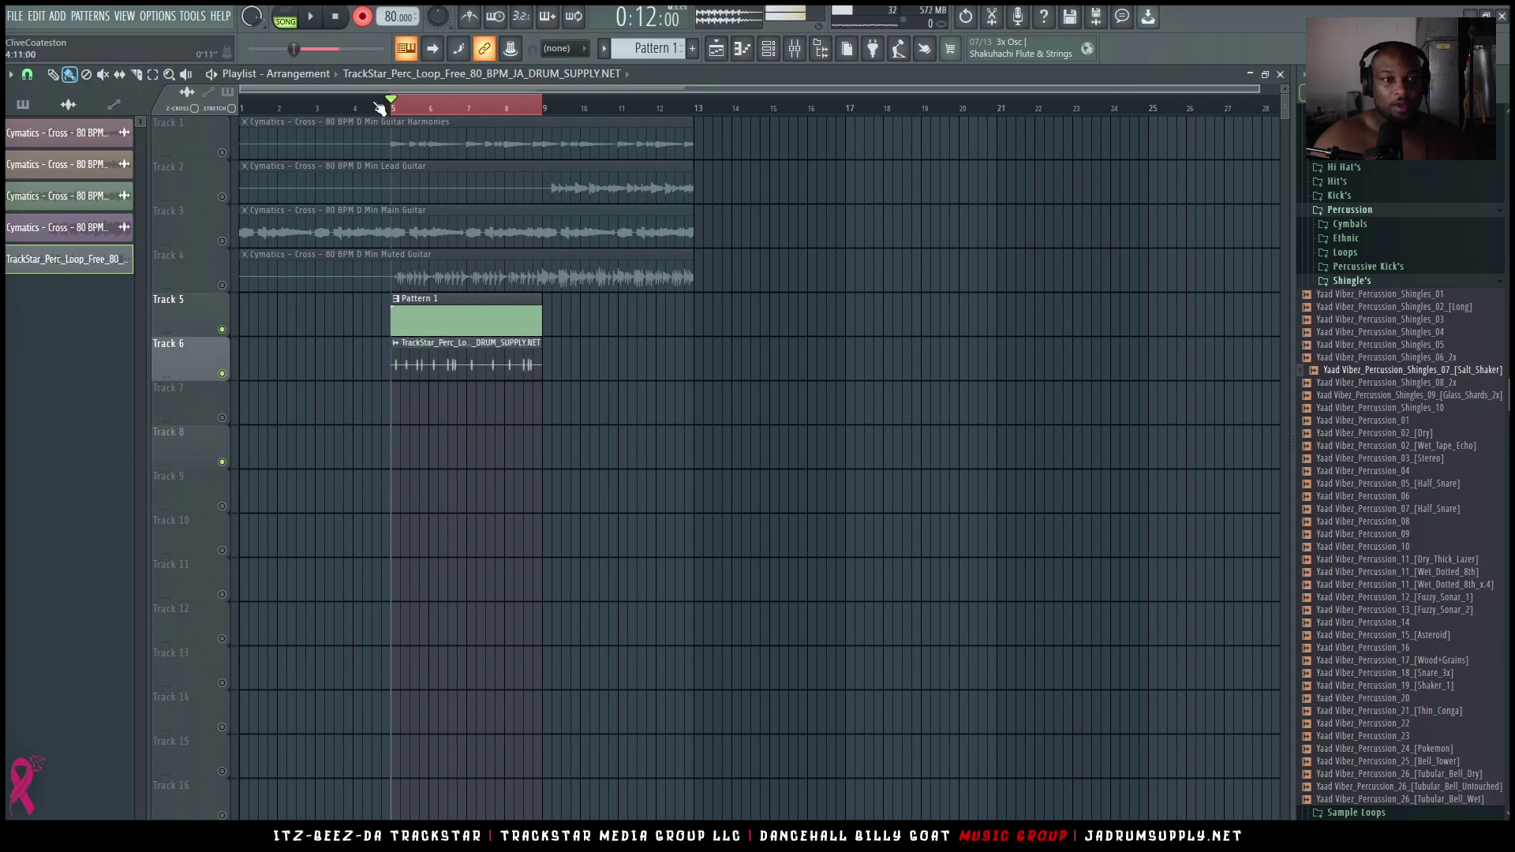
scroll(501, 262, "up", 3)
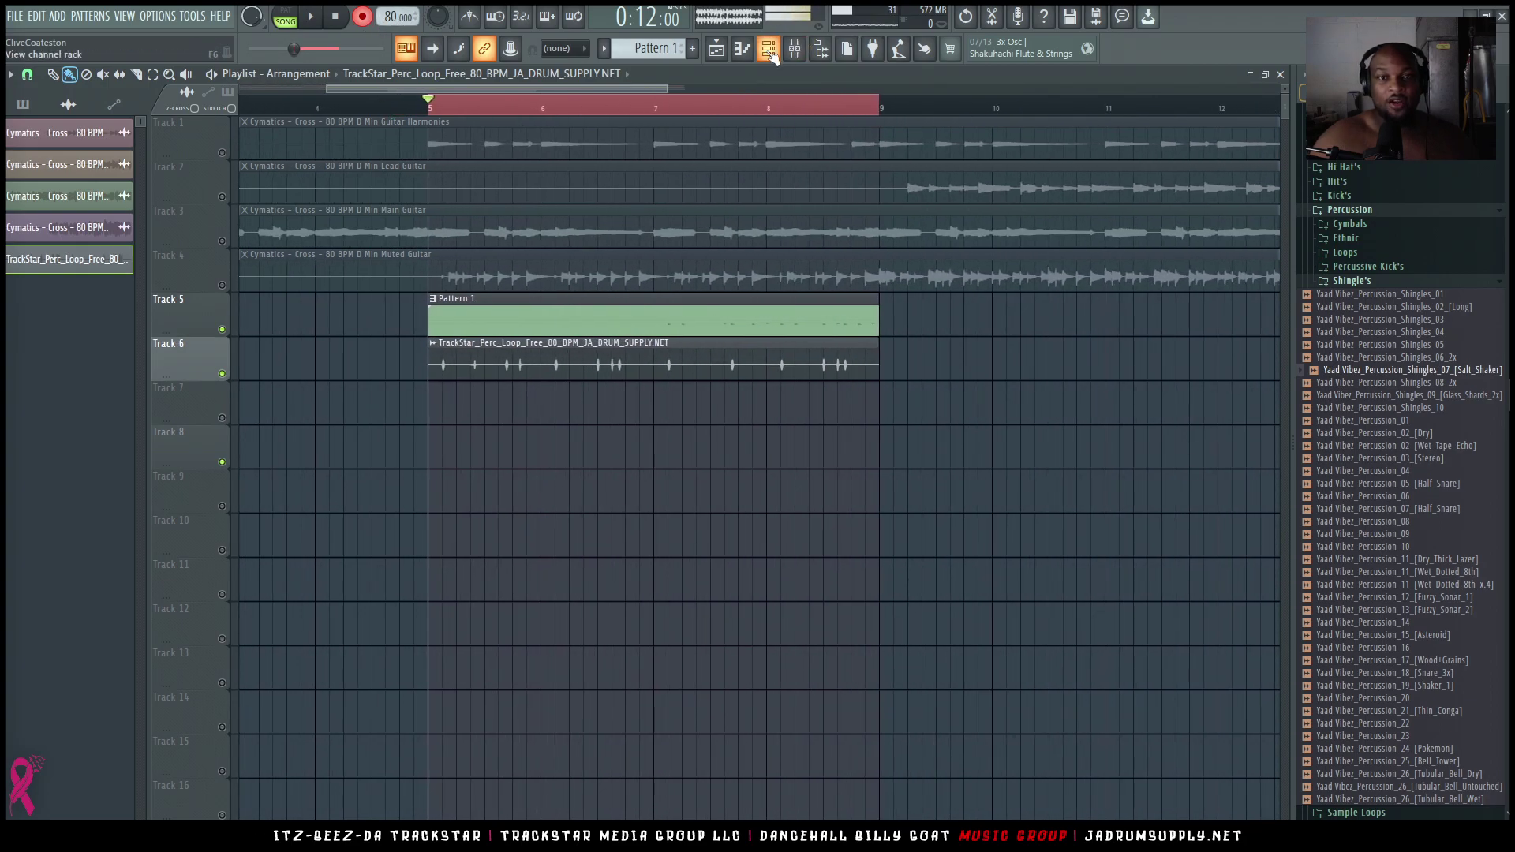
Close the channel rack and unmute all playlist tracks using Track 5's solo switch
left_click(768, 48)
right_click(223, 330)
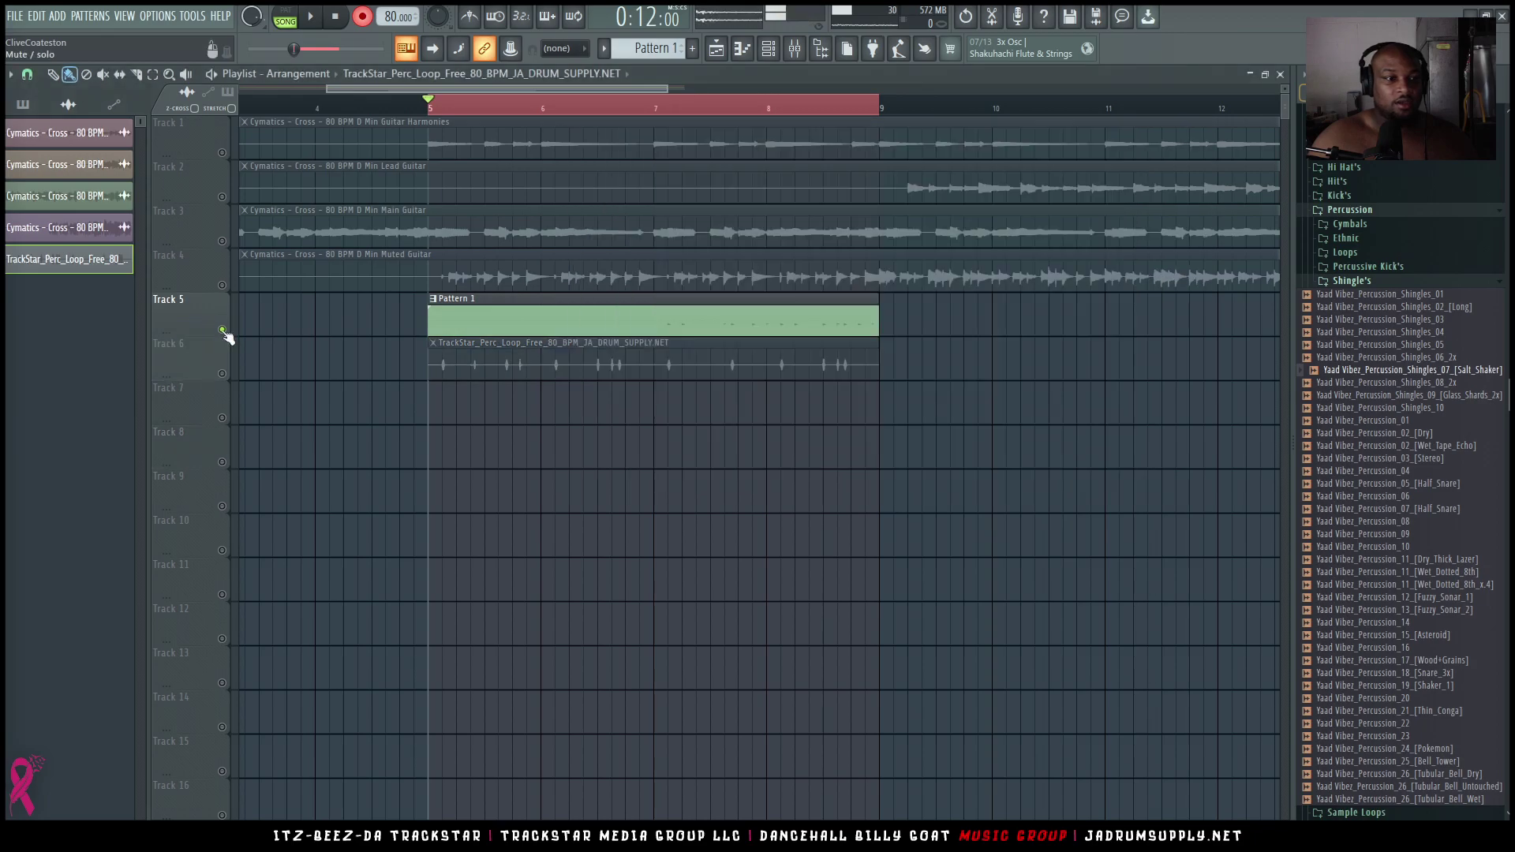
right_click(222, 330)
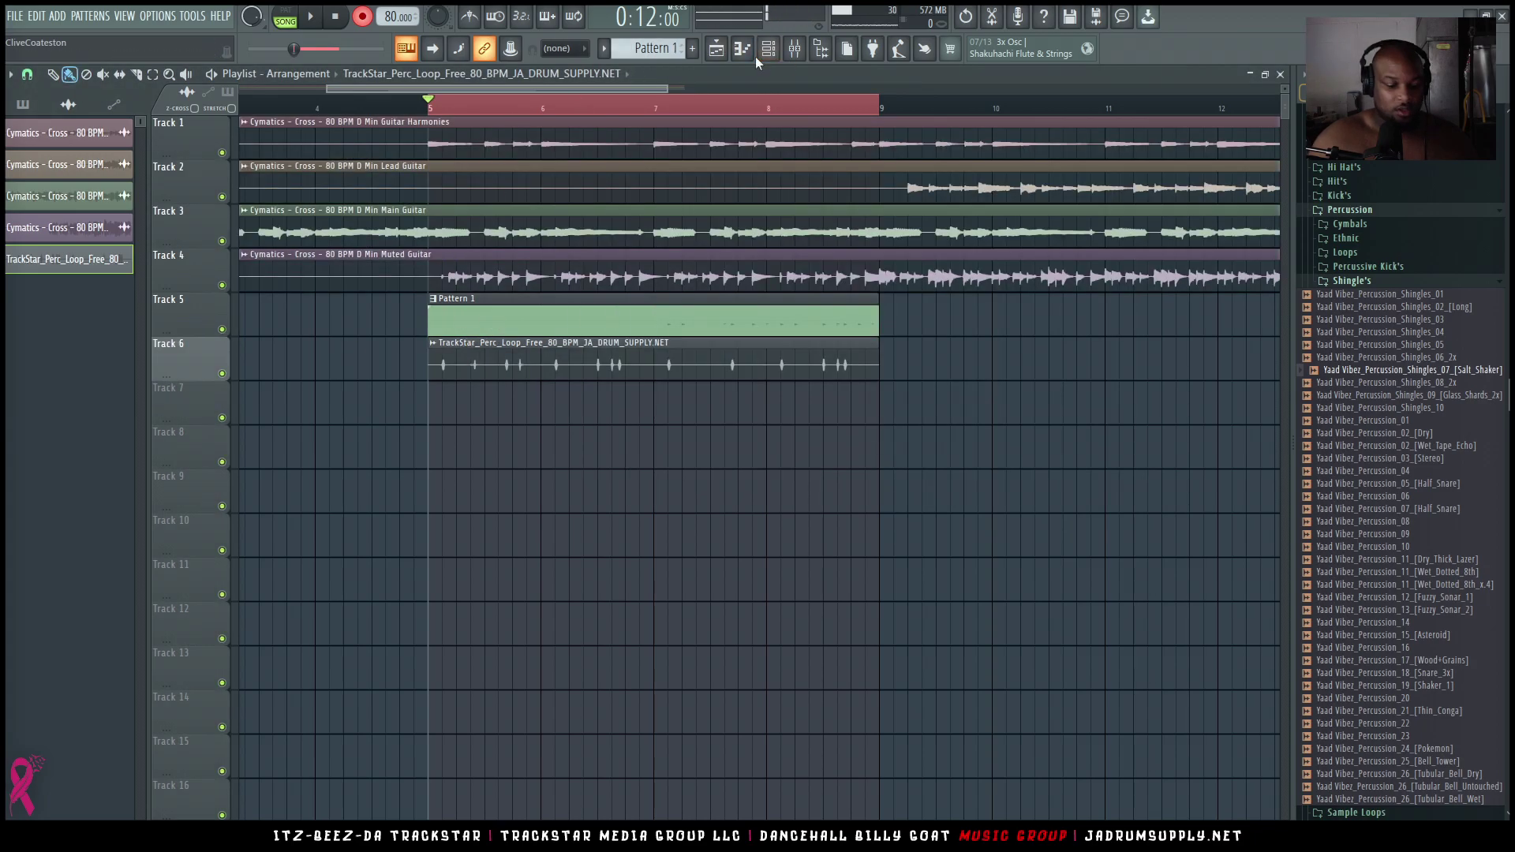
Switch recording off and reselect bars 5 to 9 as the looped playlist section
key("ctrl+d")
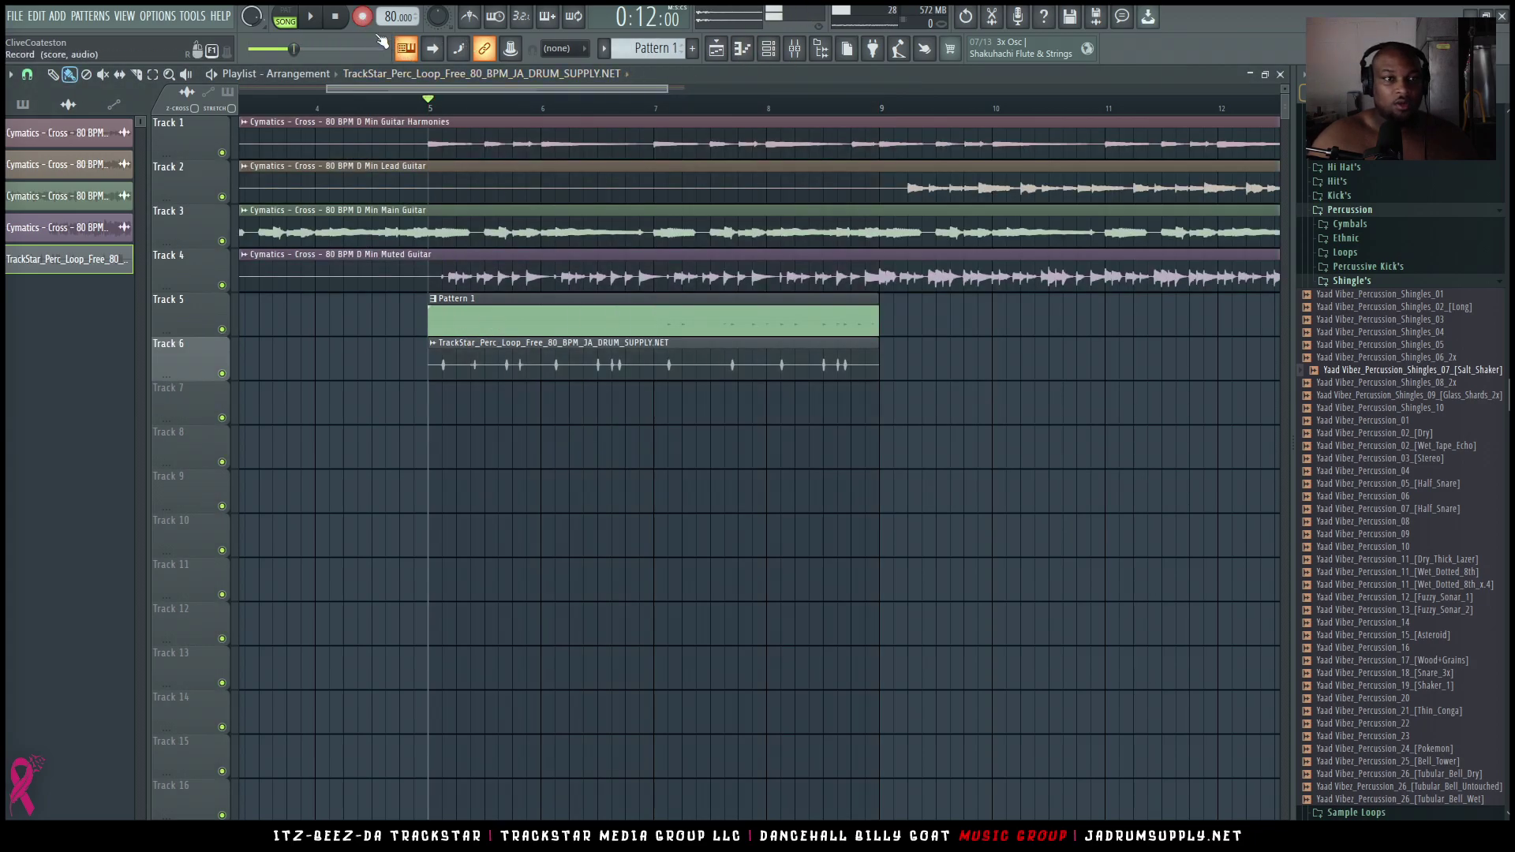
left_click_drag(443, 112, 570, 116)
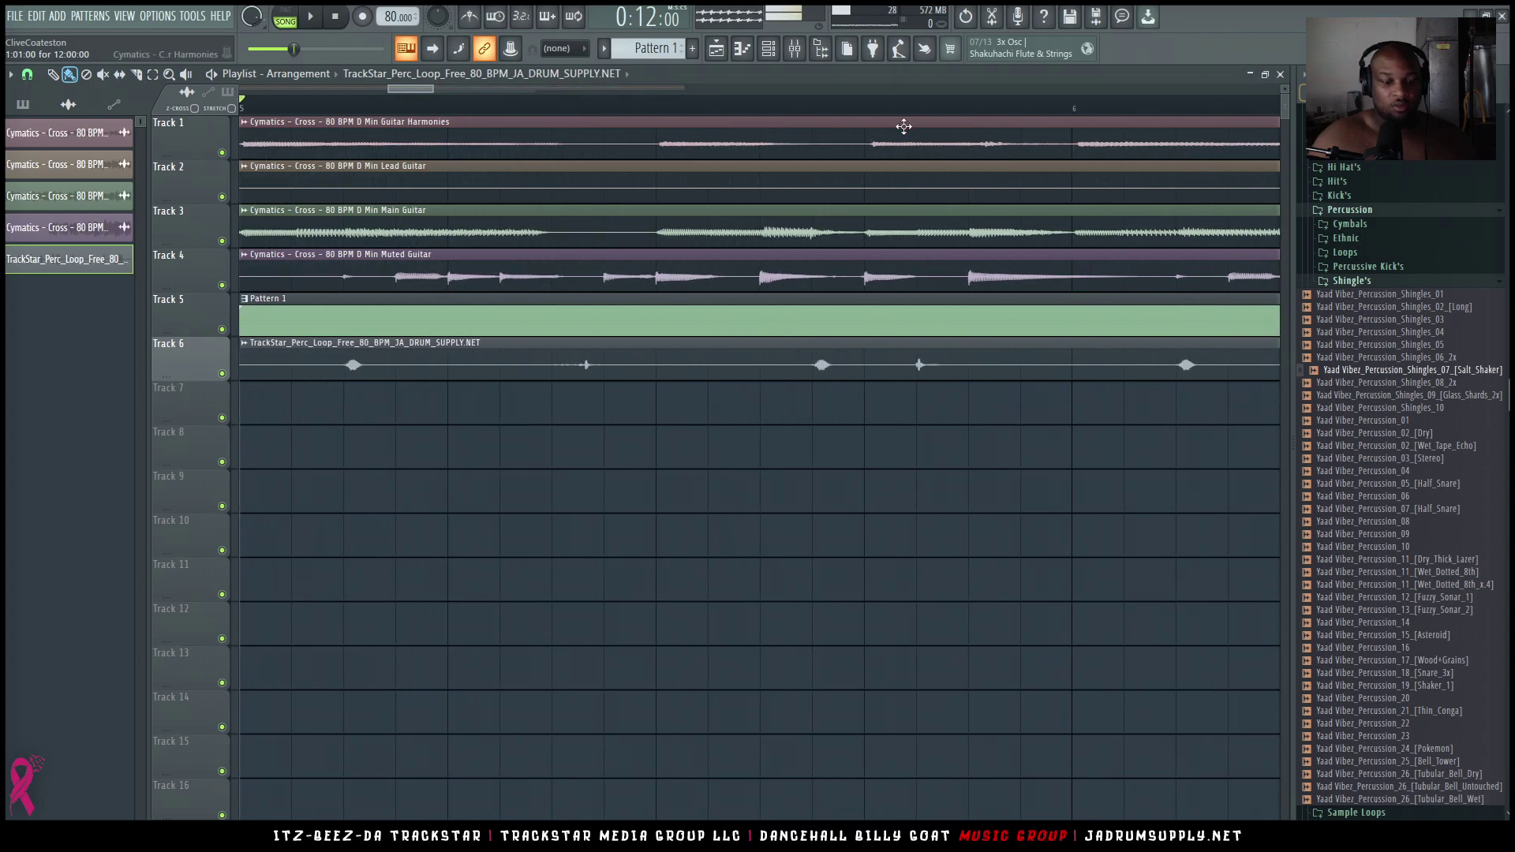
right_click(903, 127, "ctrl")
left_click_drag(906, 103, 576, 106)
Show the mixer, disarm disk recording on Insert 1 and select that track
left_click(794, 48)
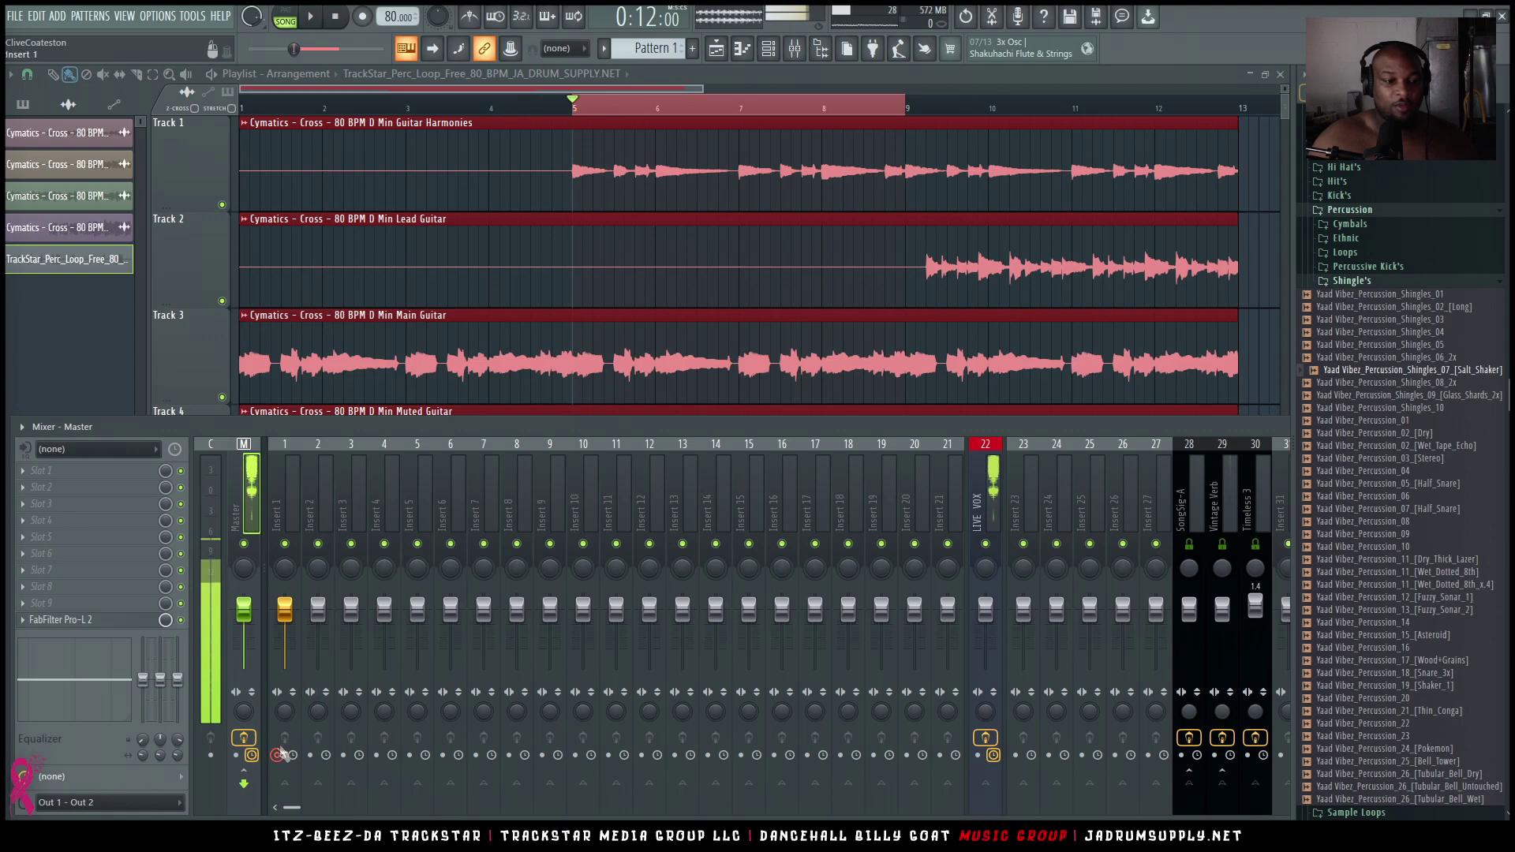
left_click(285, 509)
scroll(677, 331, "down", 3)
Mute the four percussion channels from the [Wet] sample down to the Shaker in the channel rack, and return to the playlist
left_click(769, 48)
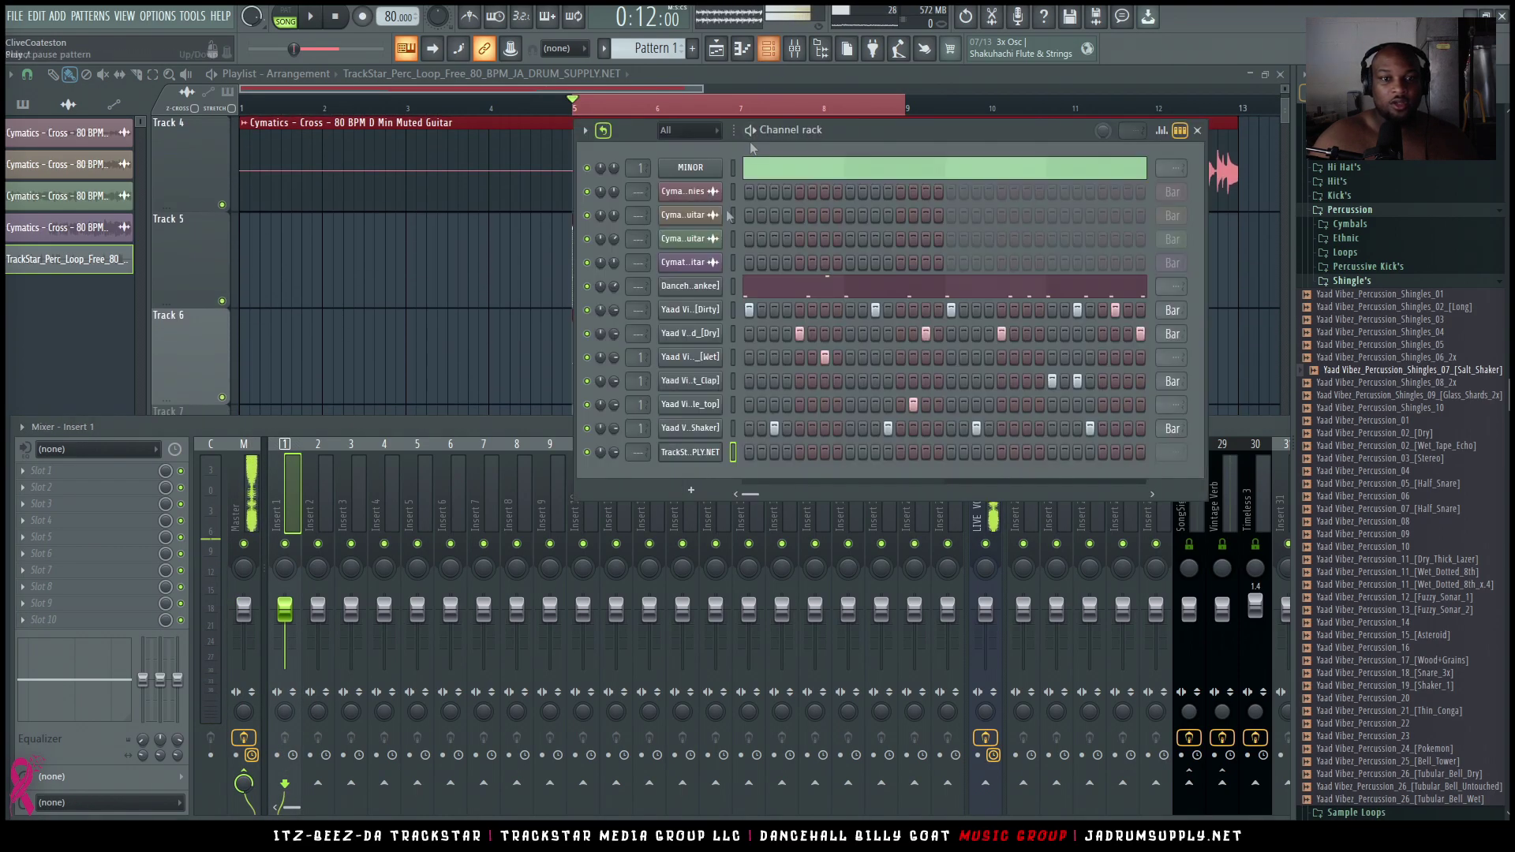
left_click(588, 359)
left_click(587, 382)
left_click(587, 406)
left_click(588, 430)
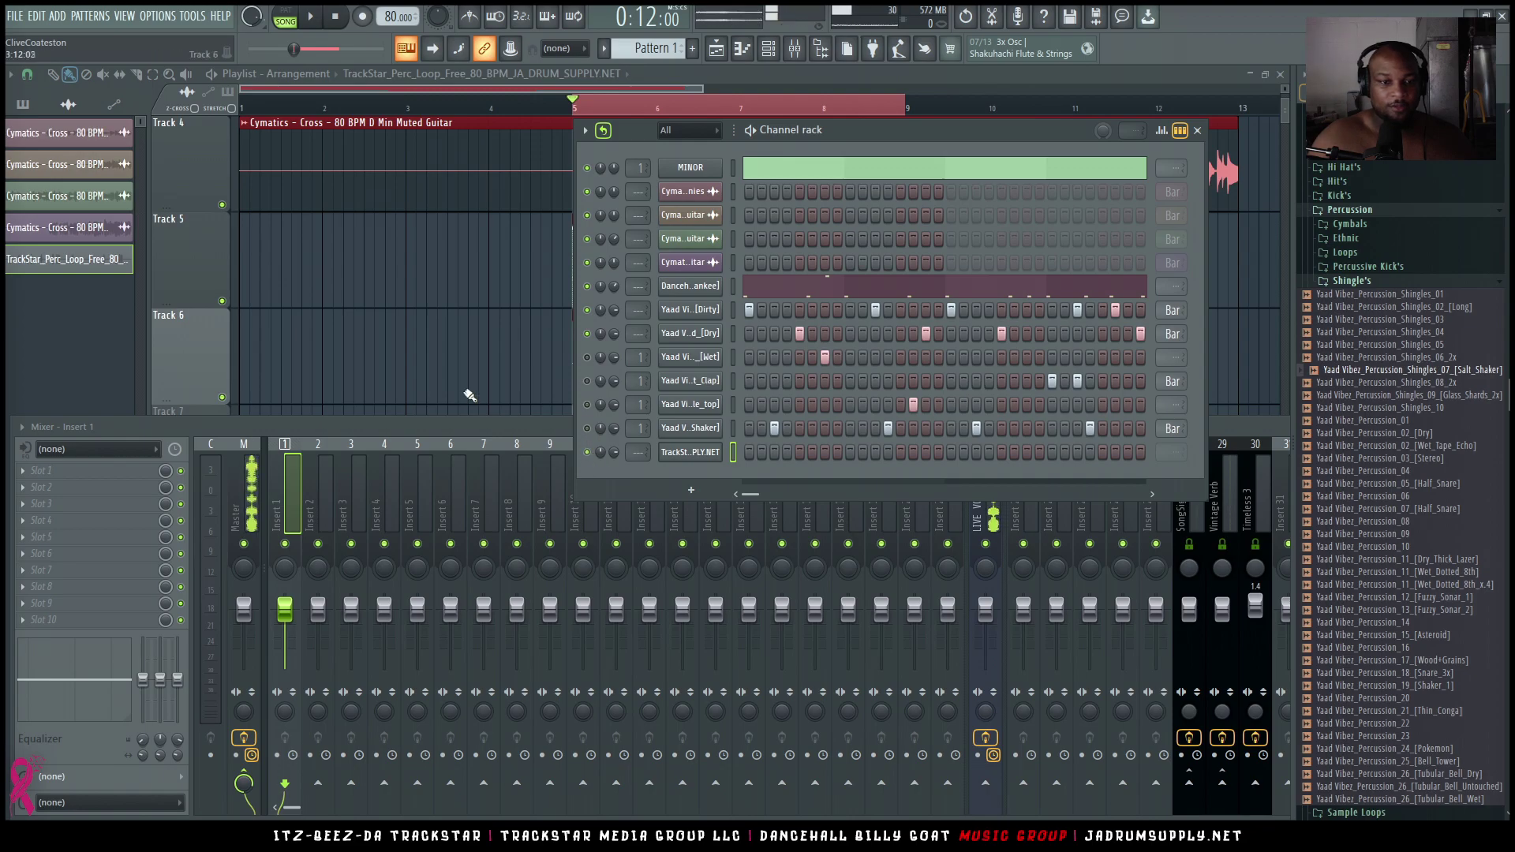
left_click(470, 393)
scroll(654, 281, "down", 2)
scroll(692, 426, "up", 3)
Try Normalize on the recorded percussion loop clip during playback and switch it back off
double_click(698, 460)
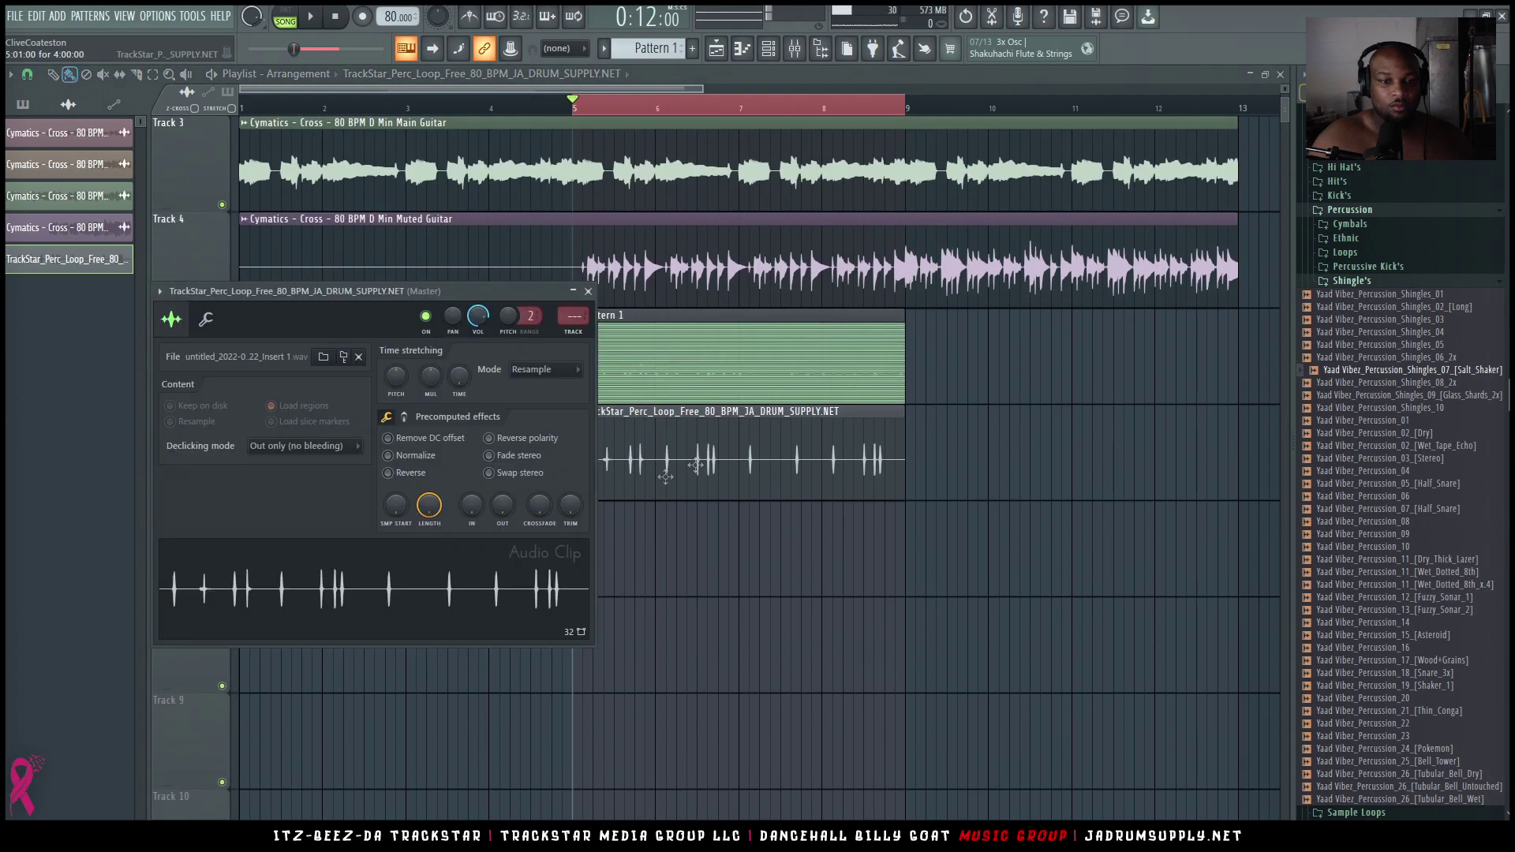
left_click(405, 455)
key("Escape")
key("space")
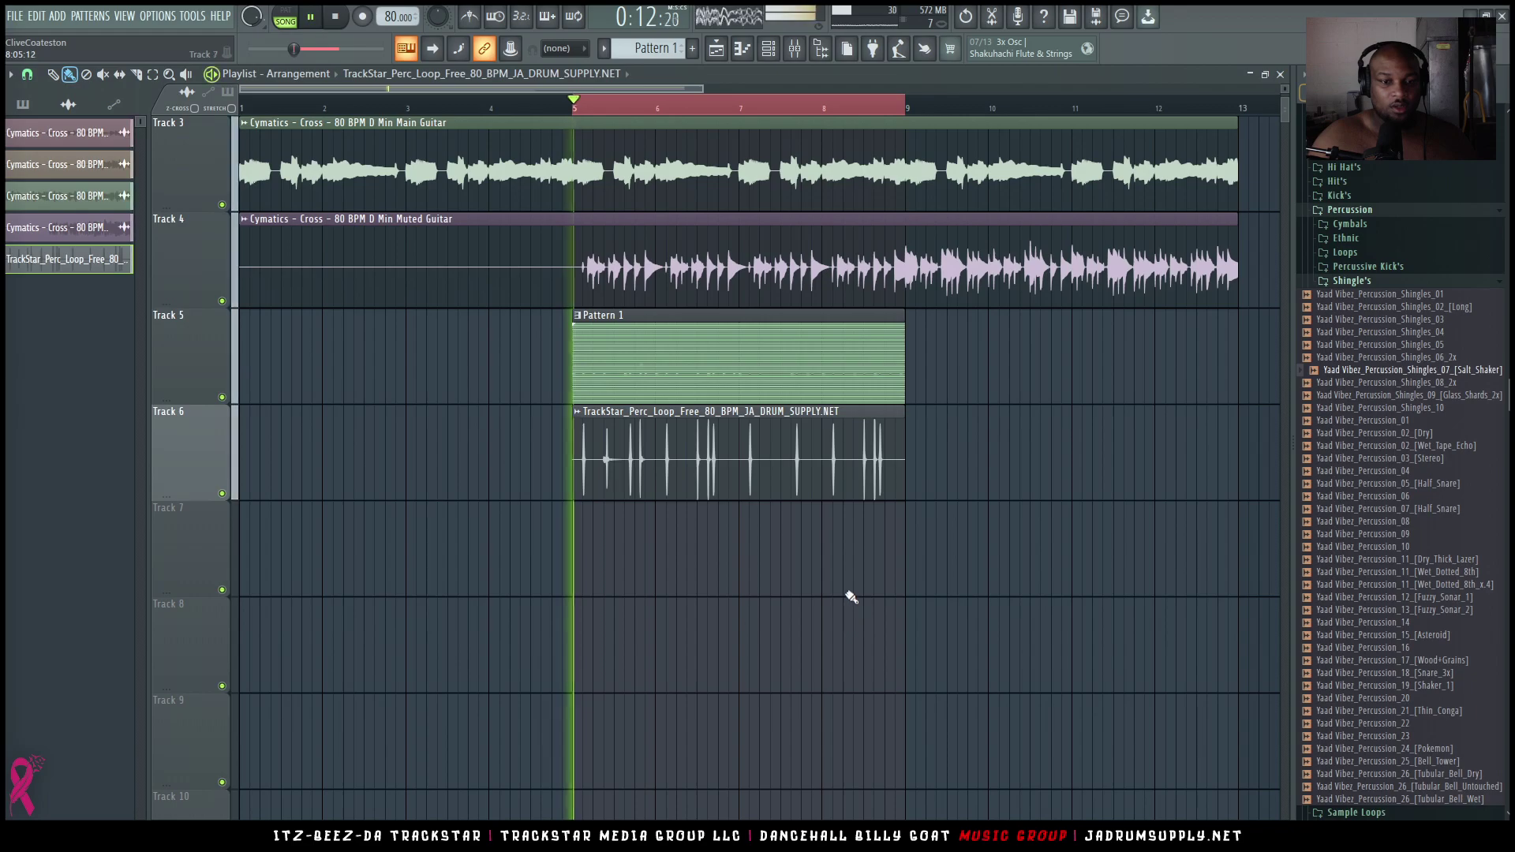
double_click(727, 467)
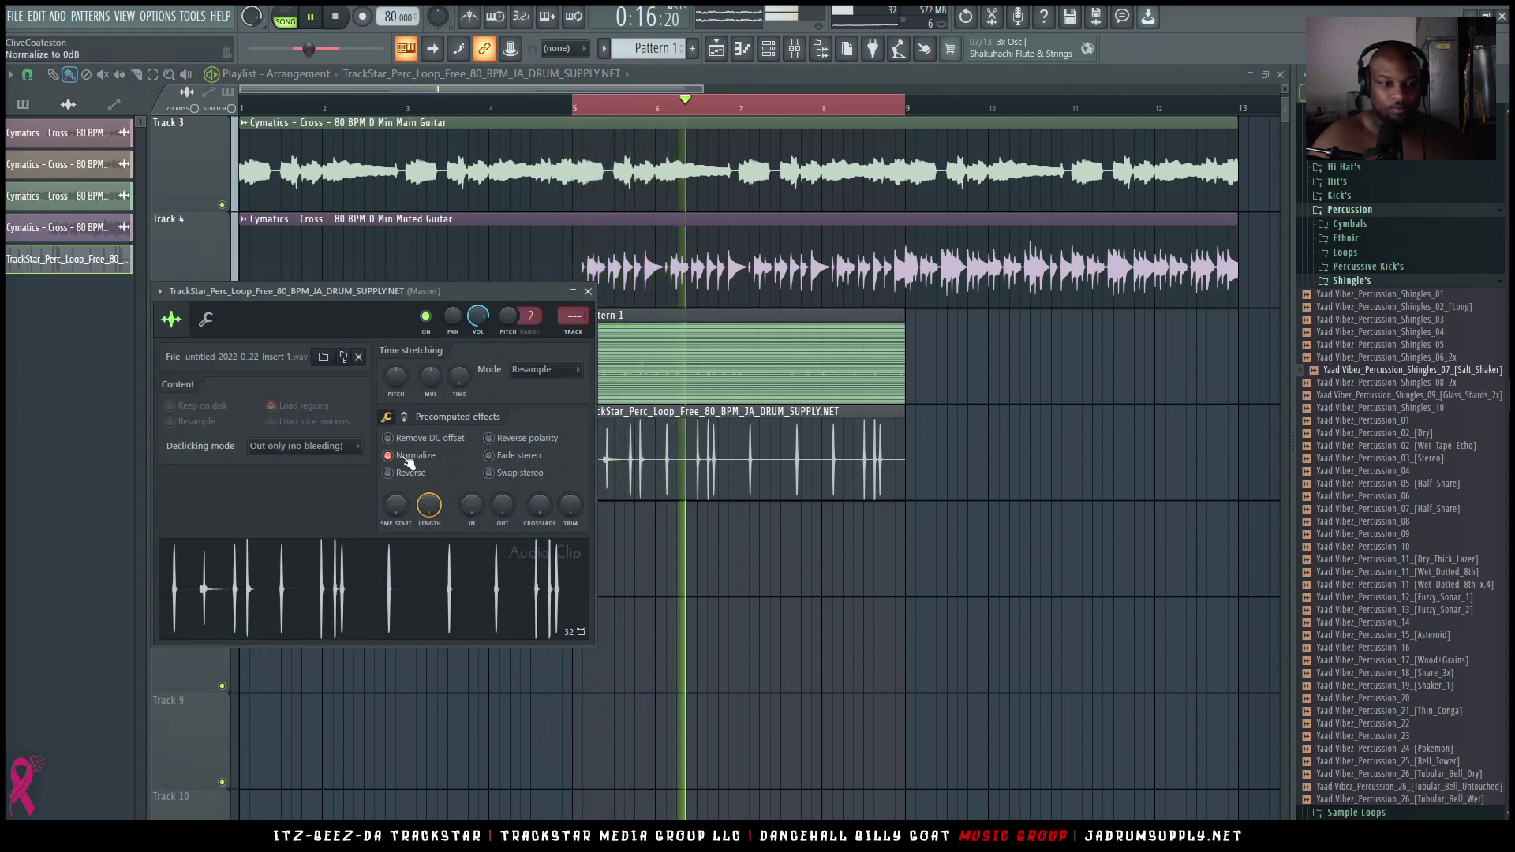
key("Escape")
Route the recorded percussion loop clip to mixer track Insert 2, show the mixer and stop playback
double_click(705, 414)
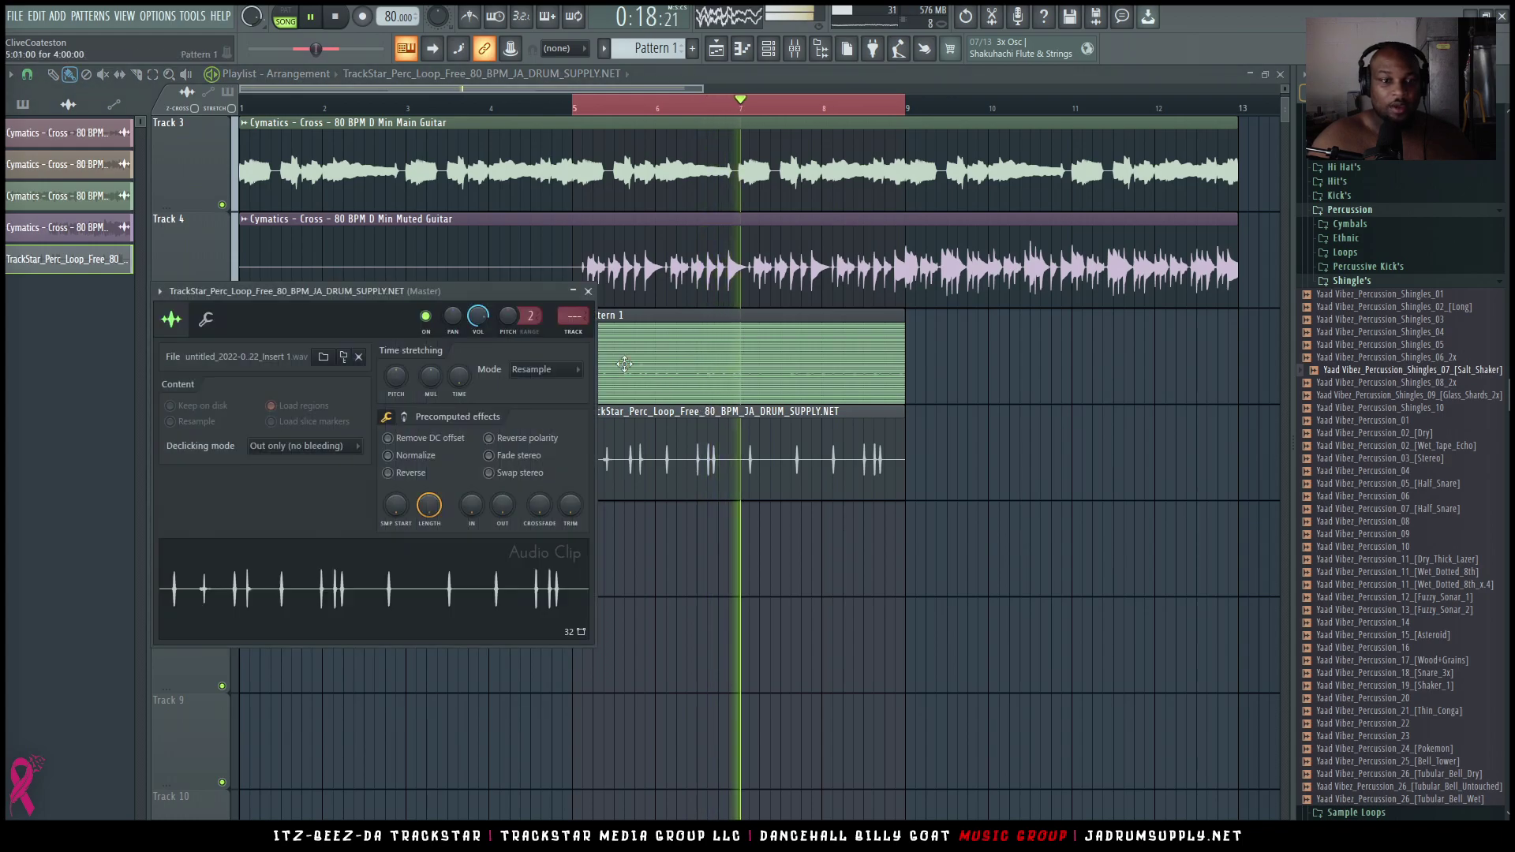
left_click_drag(573, 316, 574, 306)
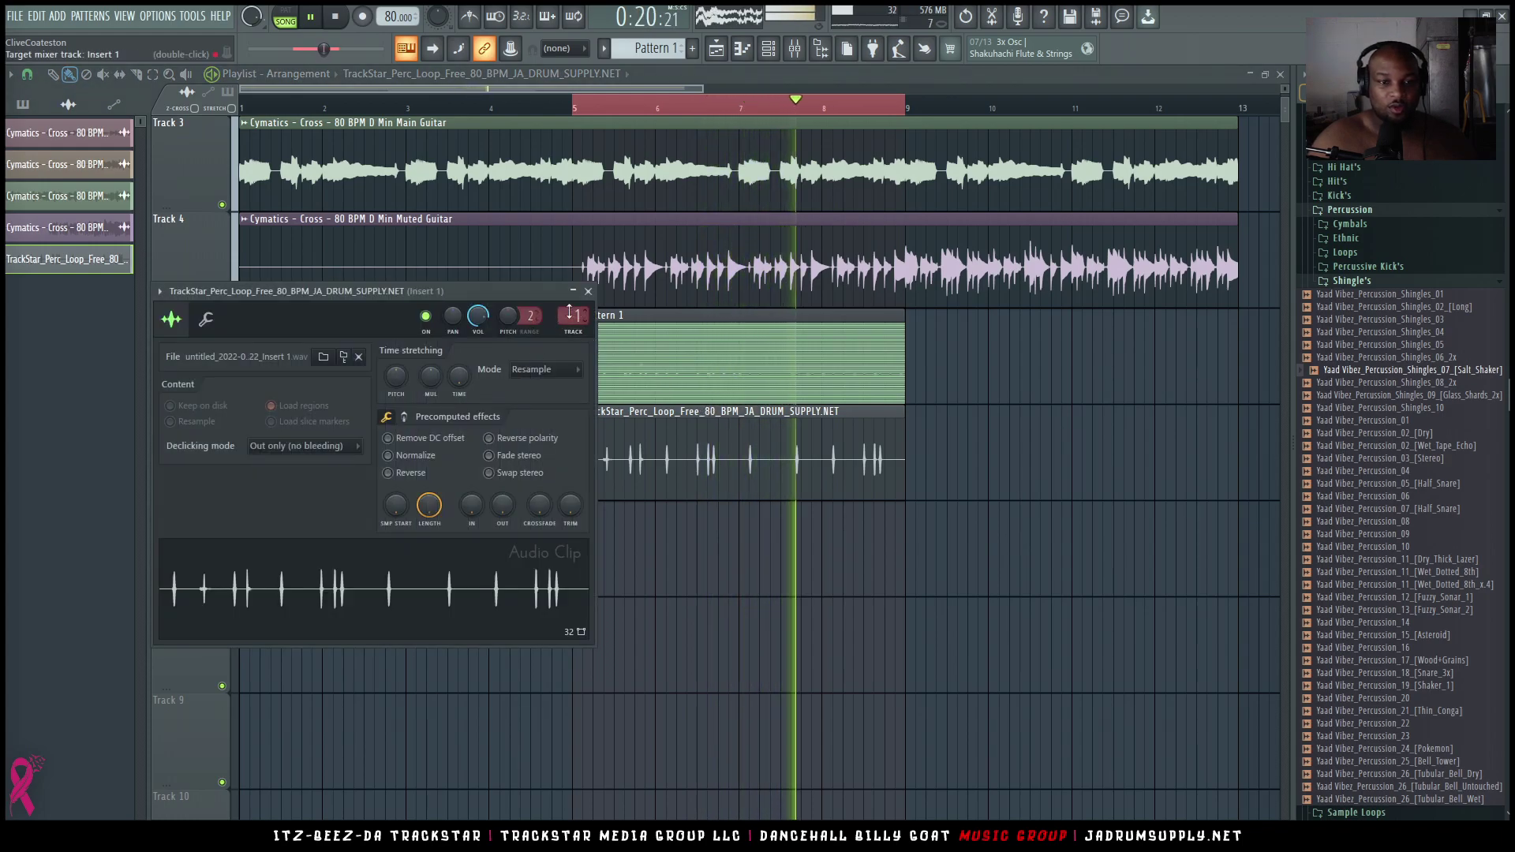
left_click(794, 52)
key("space")
Load Typewriter Audio's IOX effect on Insert 2 and move its window clear of the effect slots
left_click(142, 477)
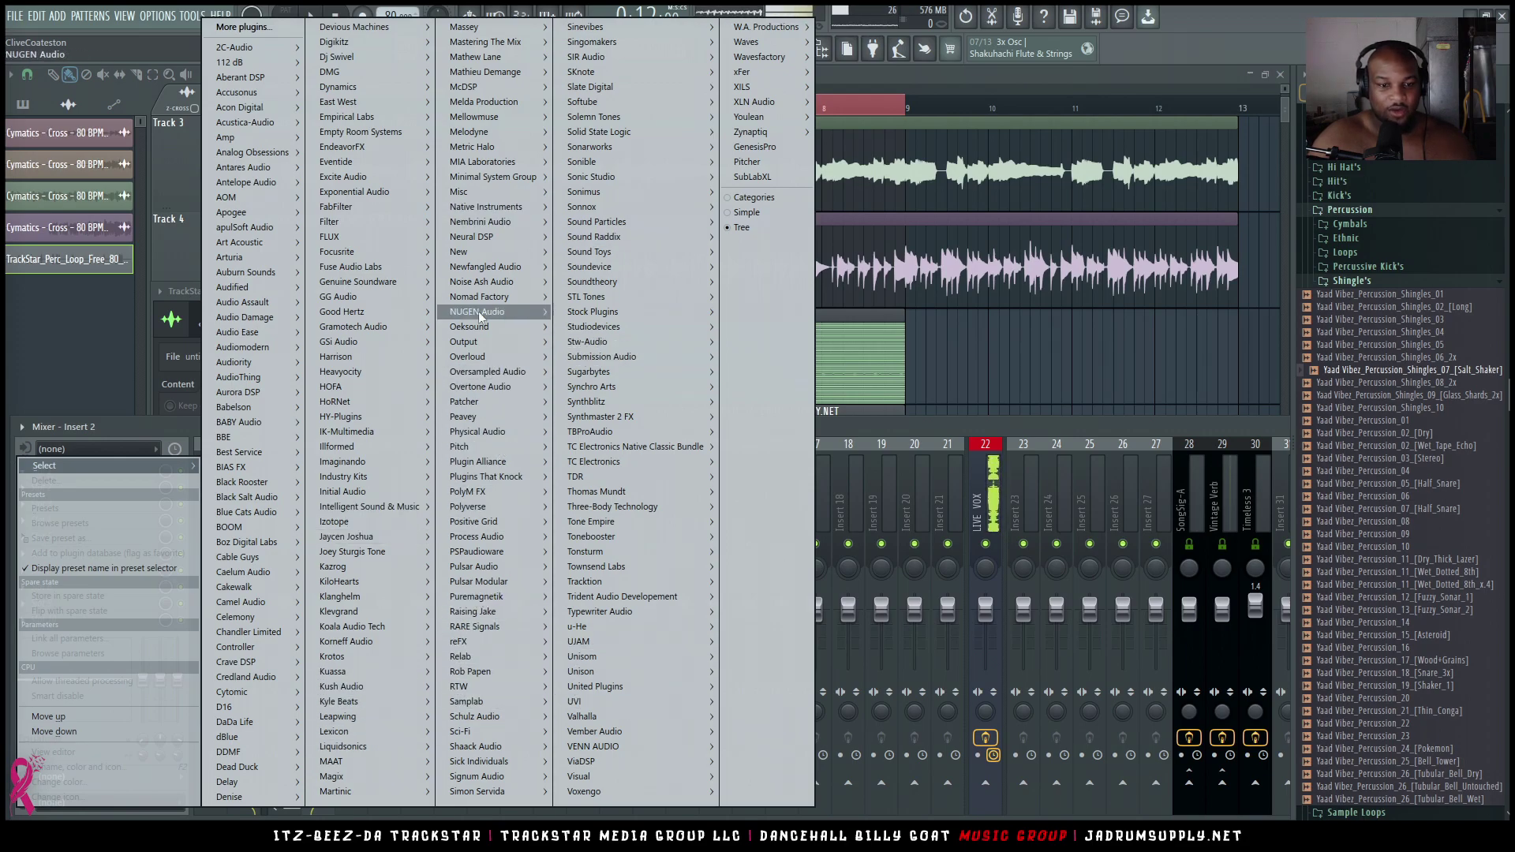
mouse_move(662, 615)
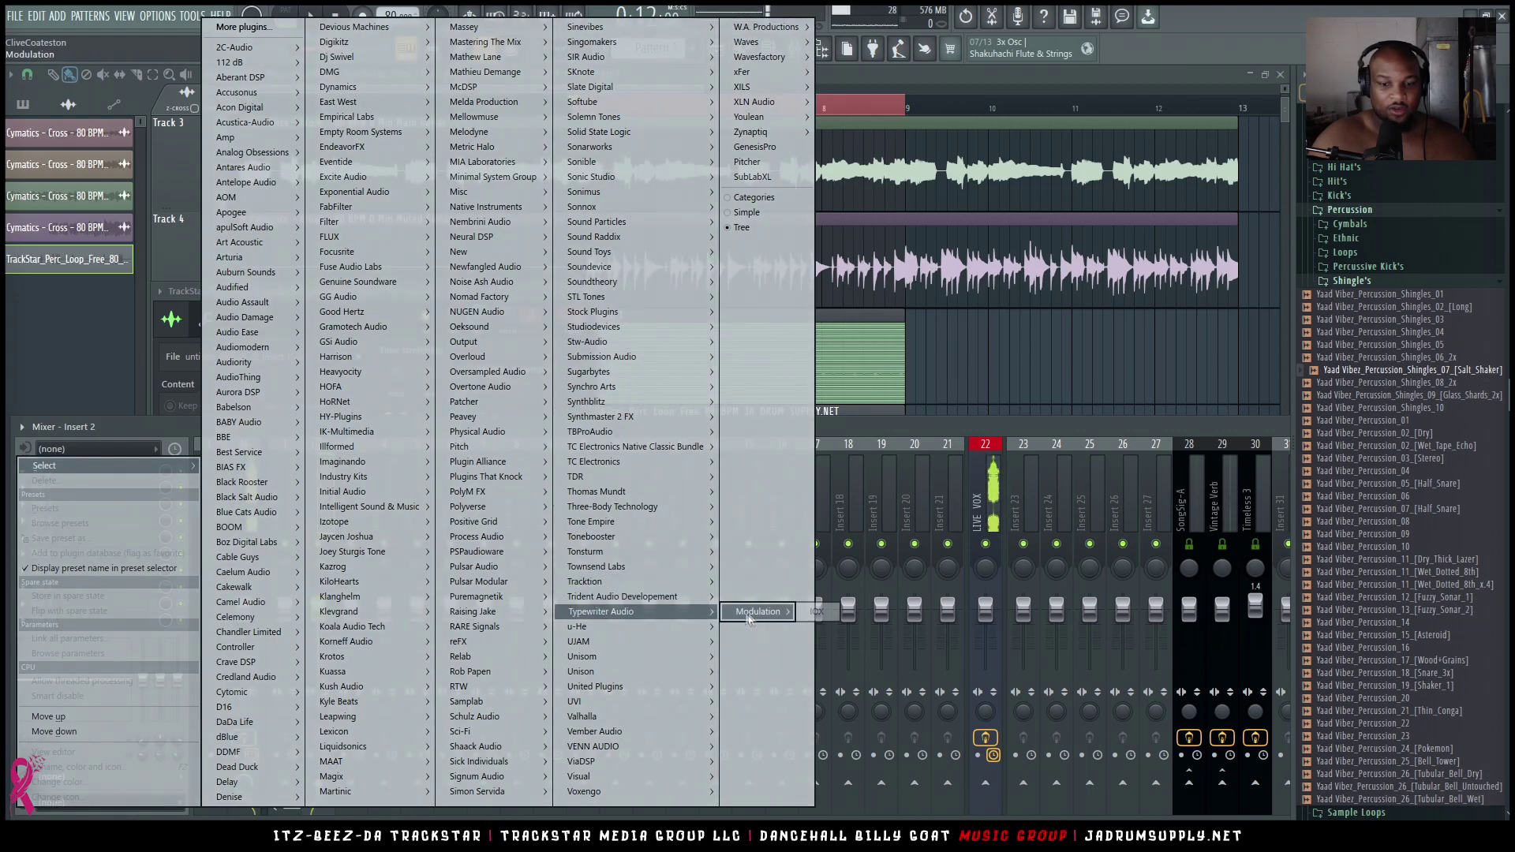
left_click(799, 610)
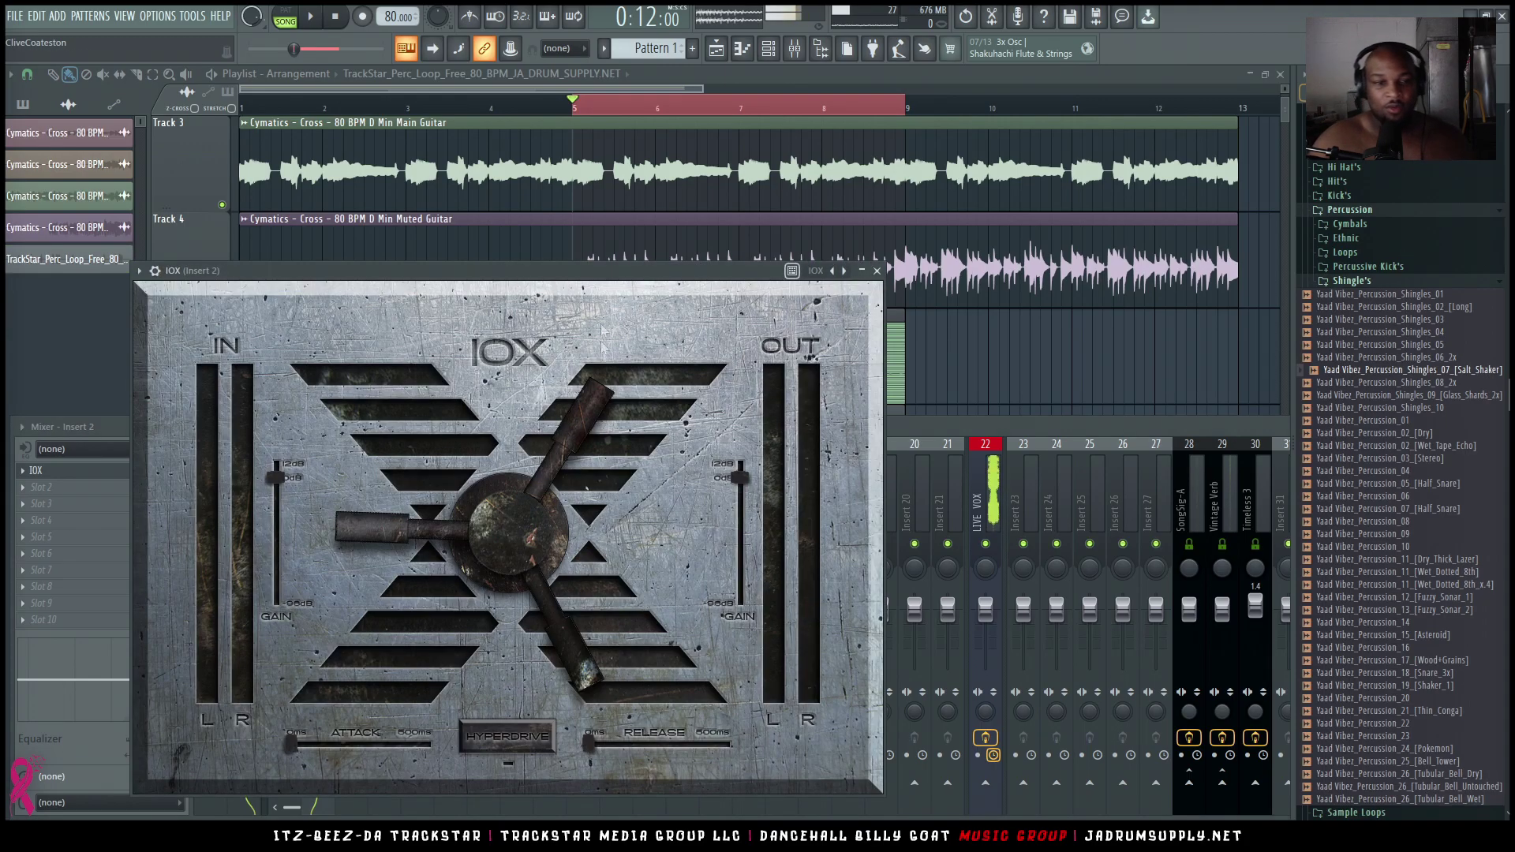
left_click_drag(618, 278, 918, 162)
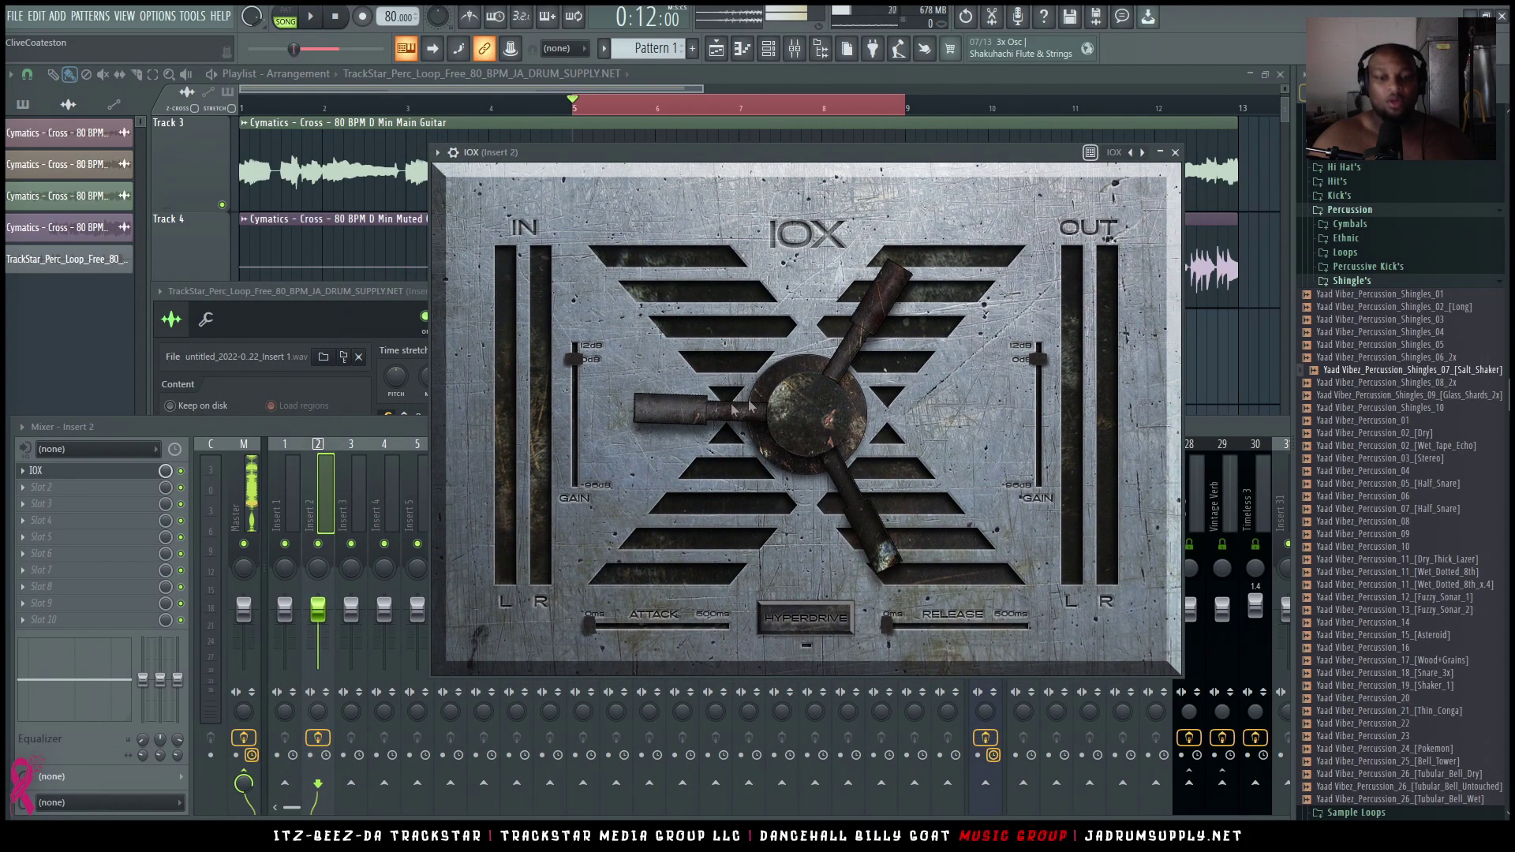
Play the loop while turning IOX's central wheel until one spoke points straight down, and stop playback
key("space")
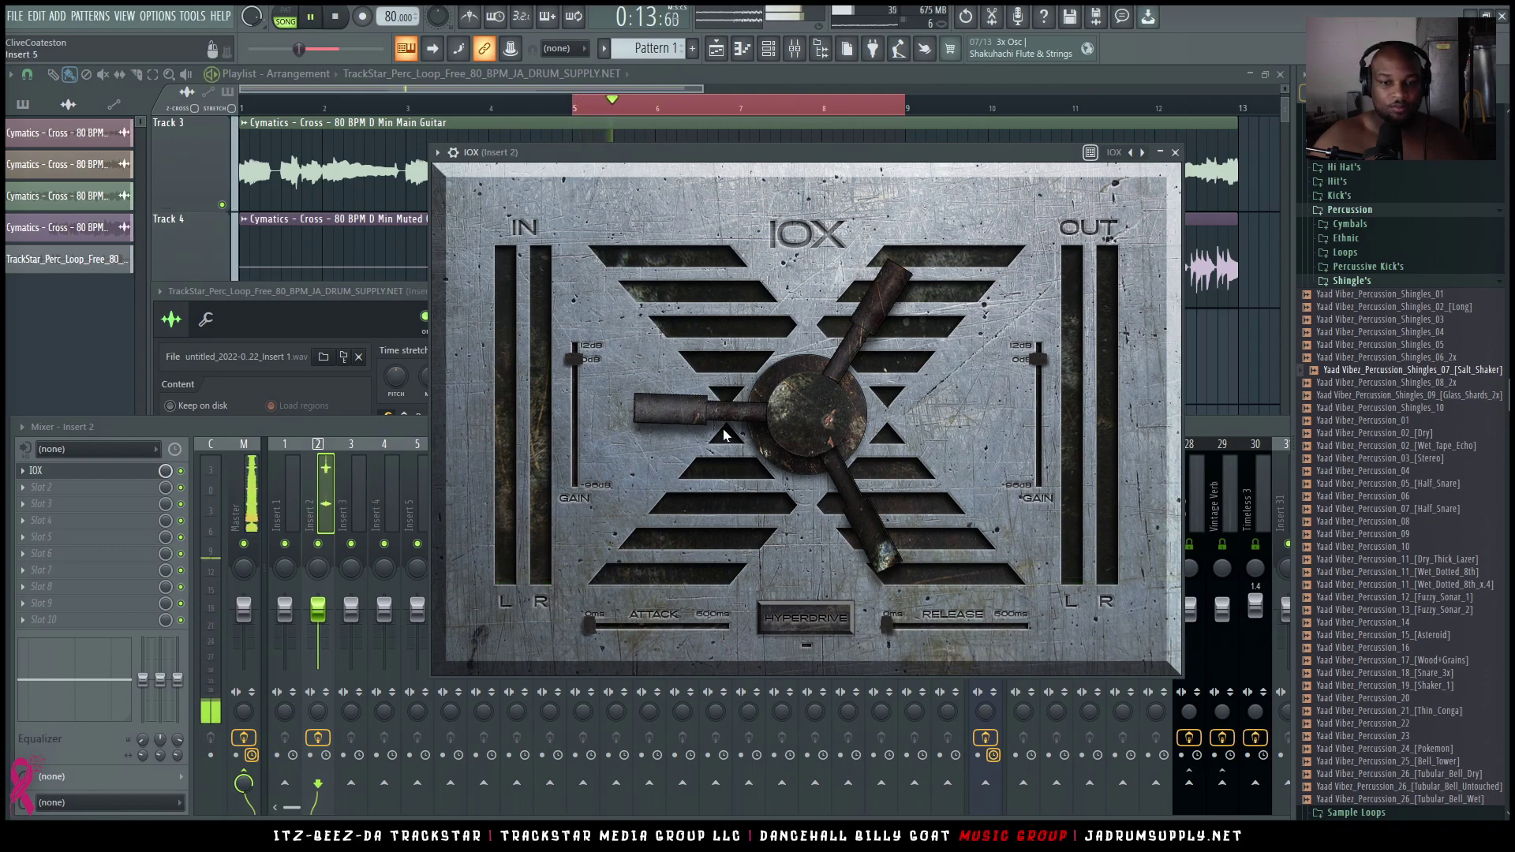
left_click_drag(722, 422, 744, 368)
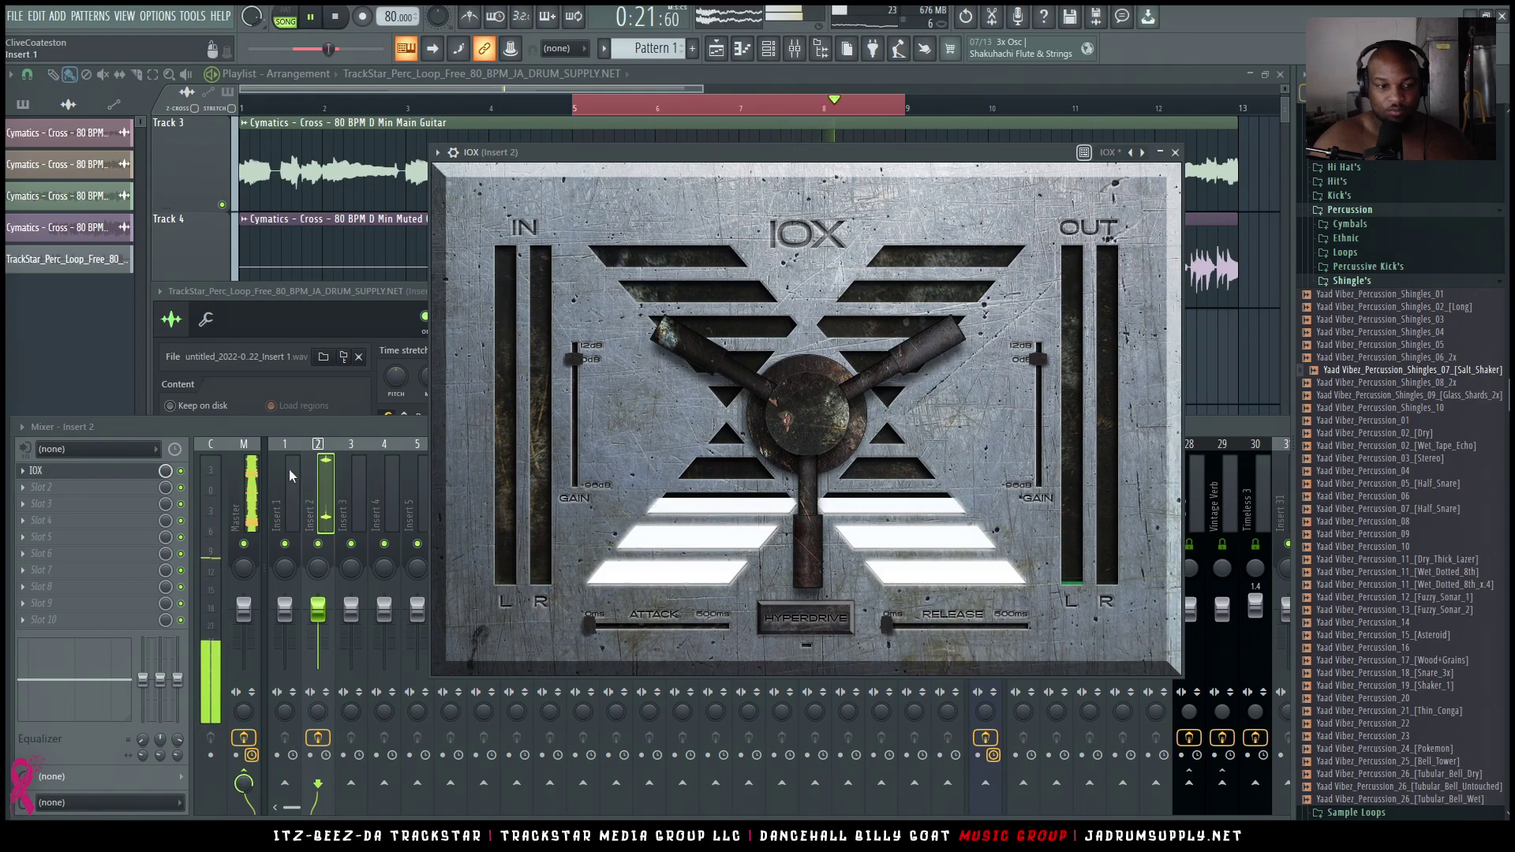
left_click(304, 521)
key("space")
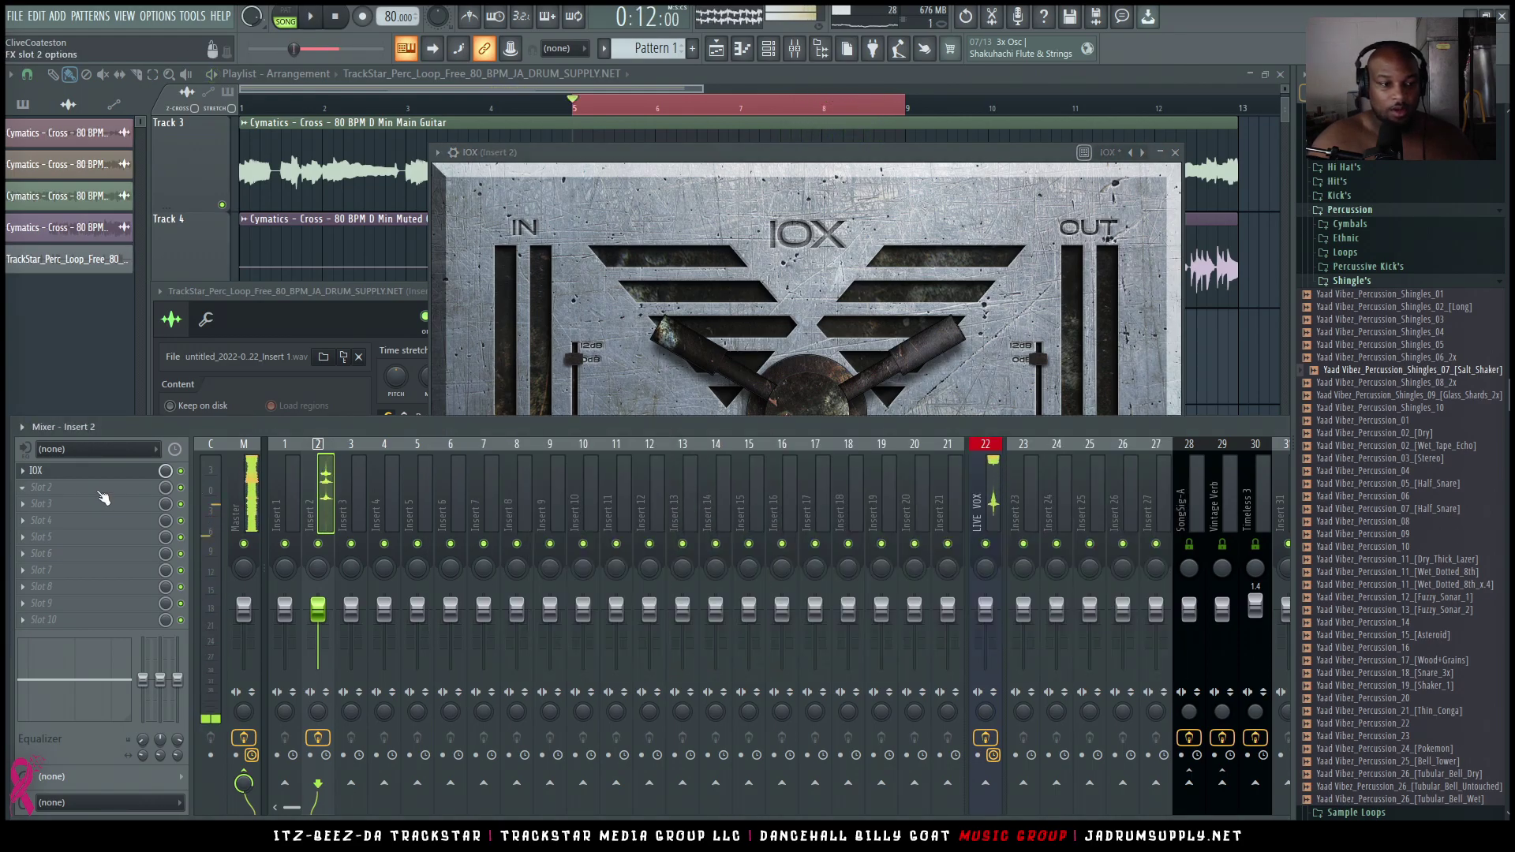
Load the ValhallaDelay_x64 effect on Insert 2 ahead of IOX
left_click_drag(878, 155, 912, 150)
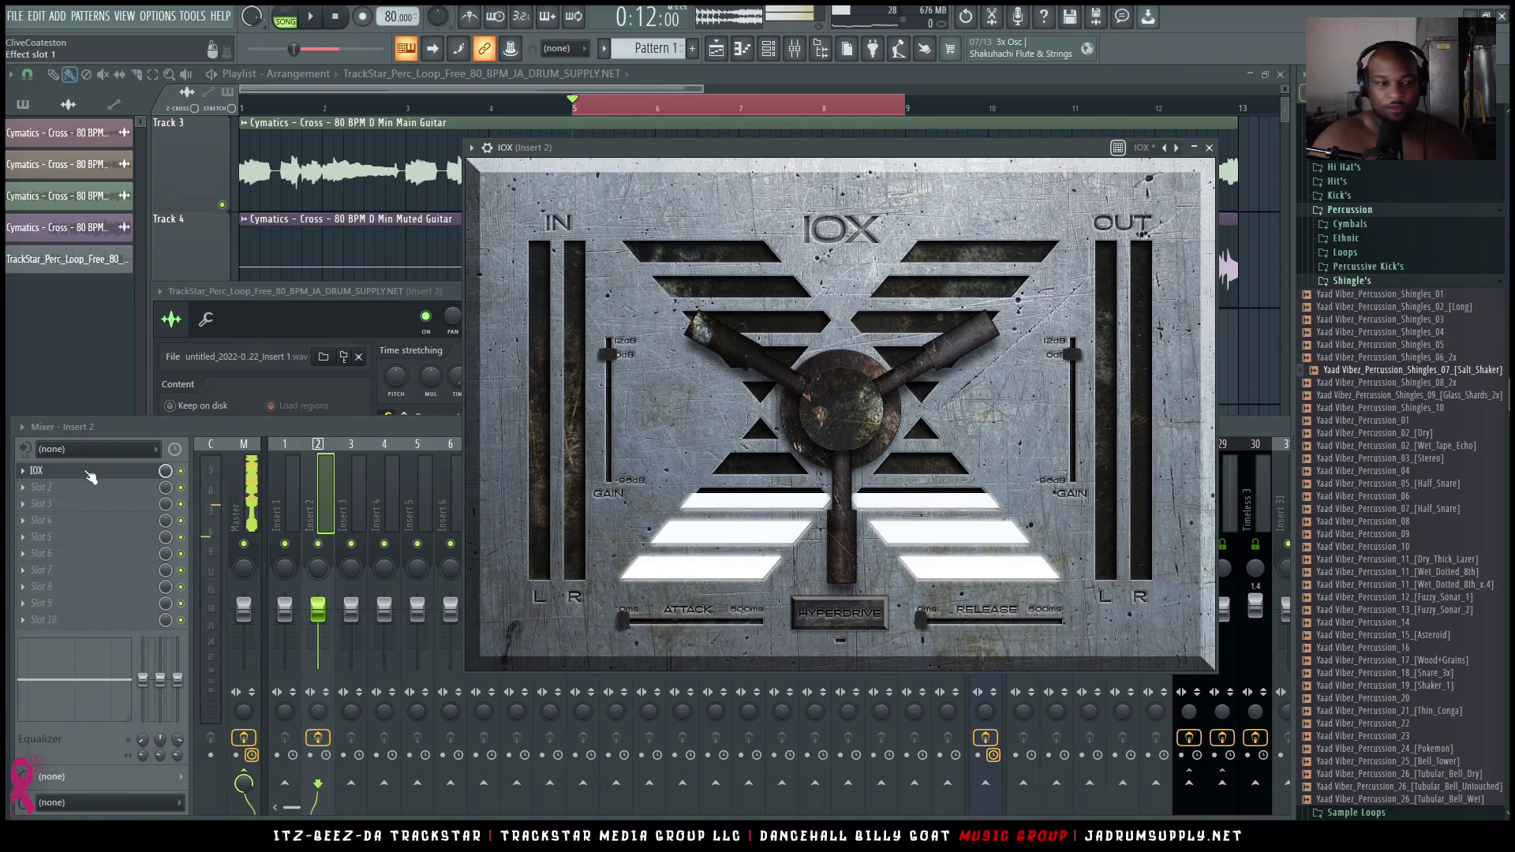
left_click(70, 487)
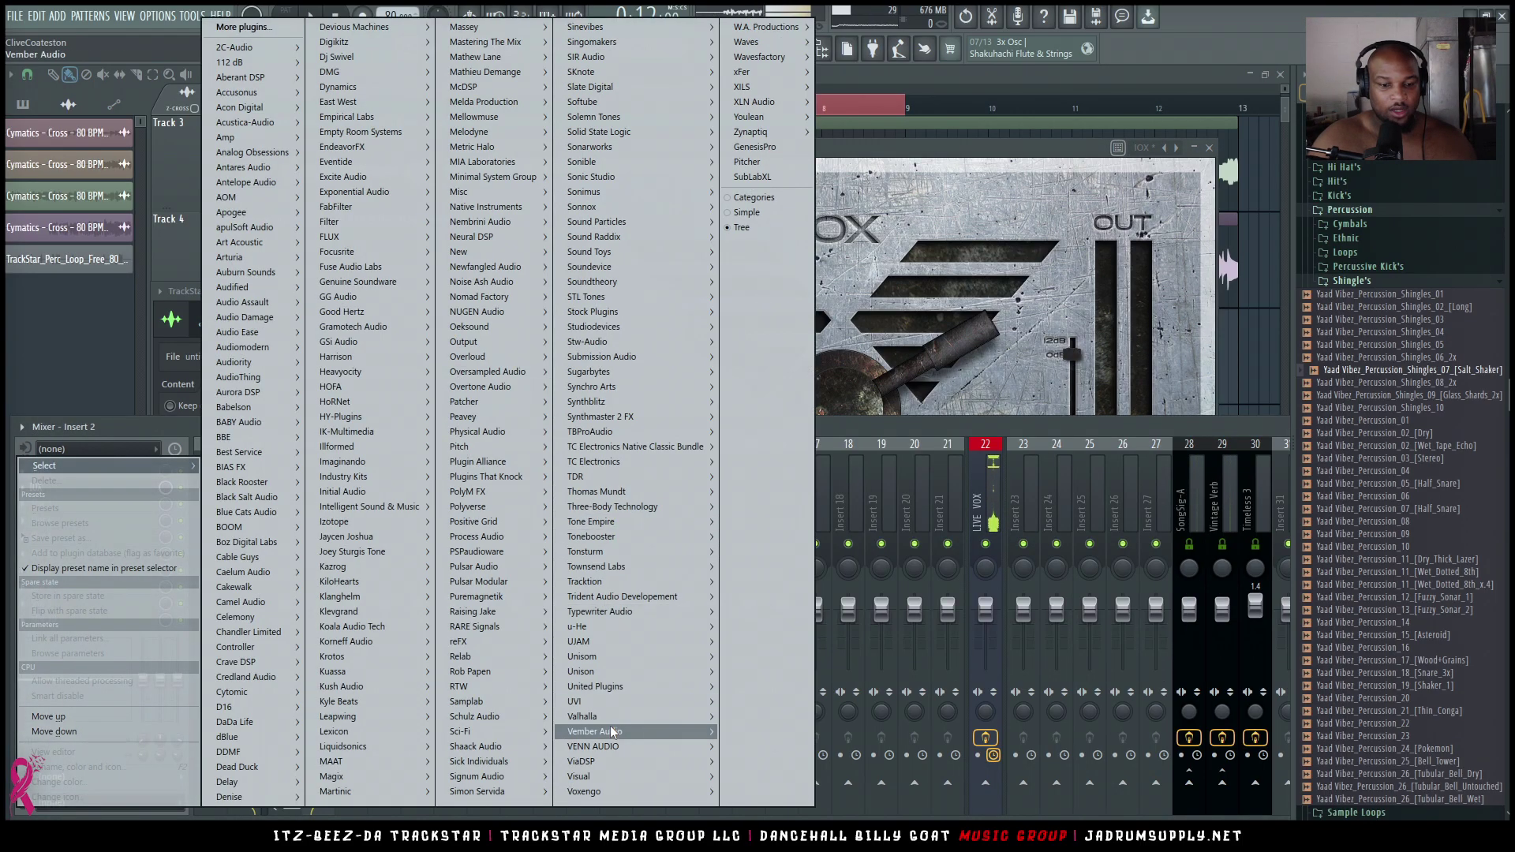
mouse_move(600, 717)
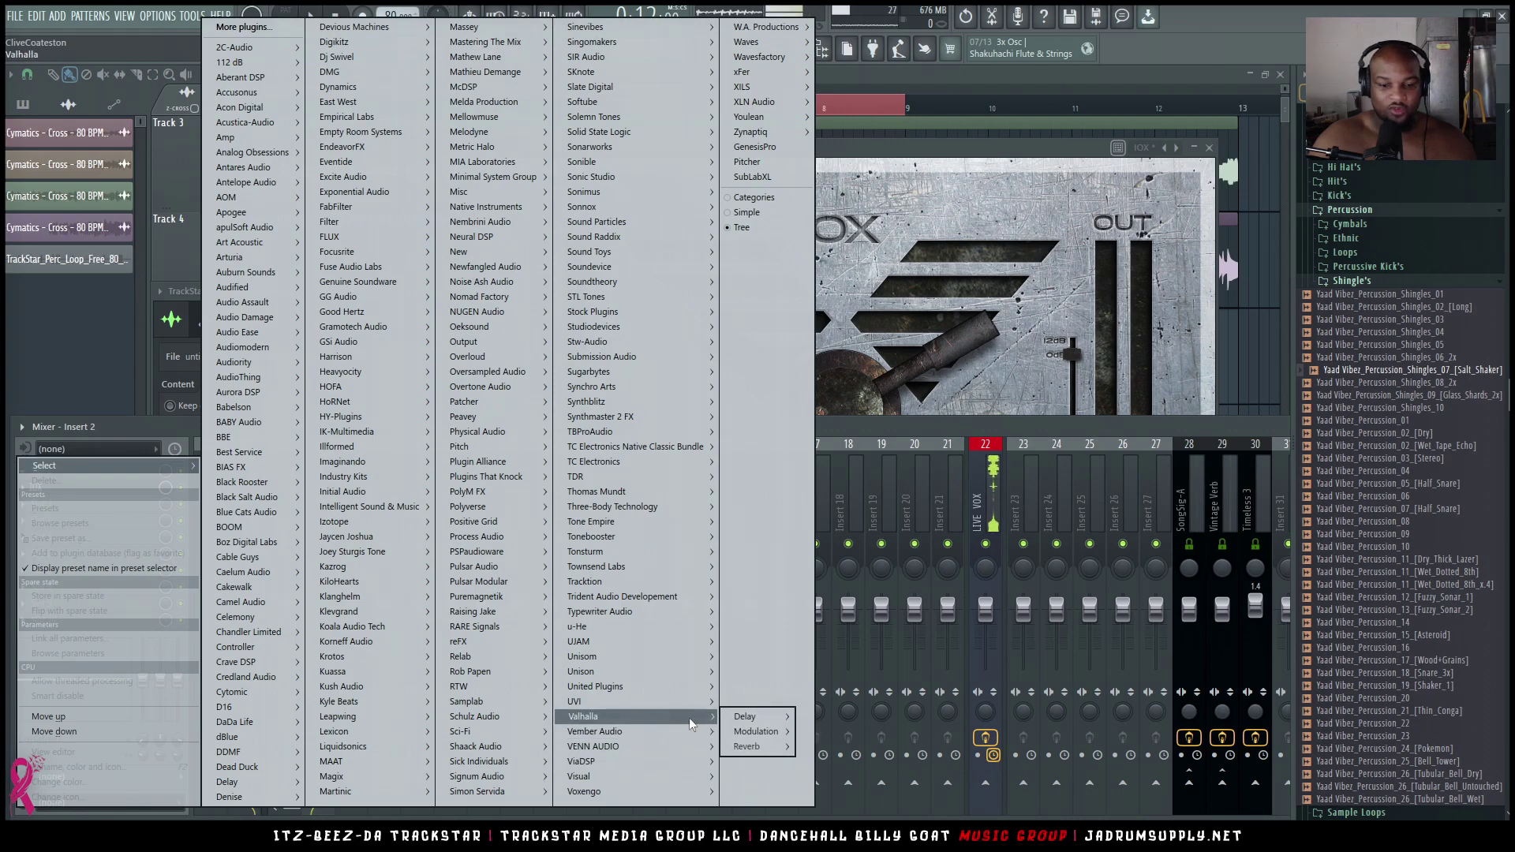
mouse_move(758, 717)
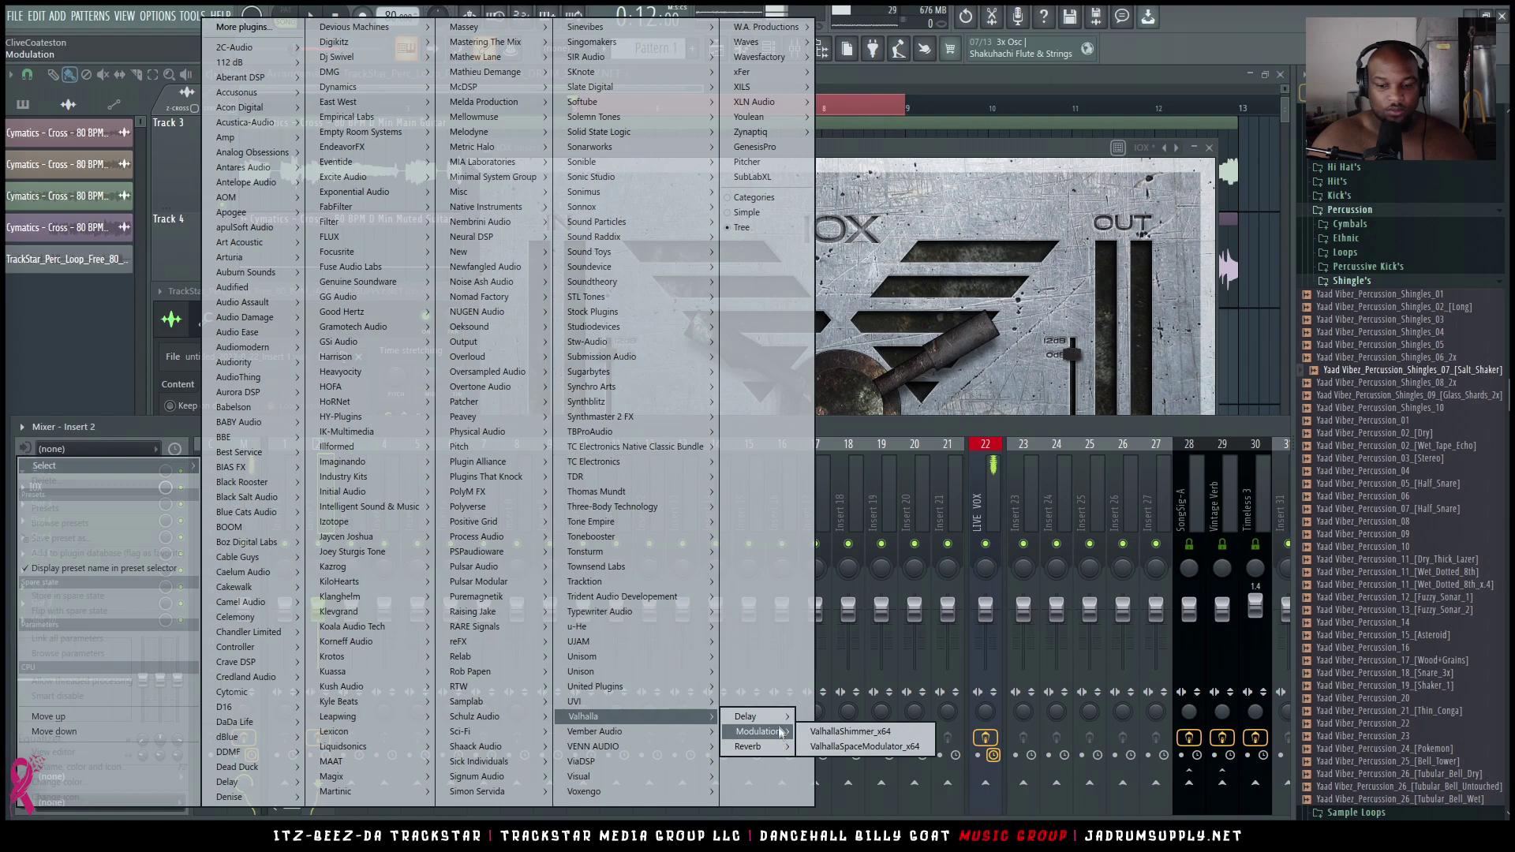
left_click(839, 717)
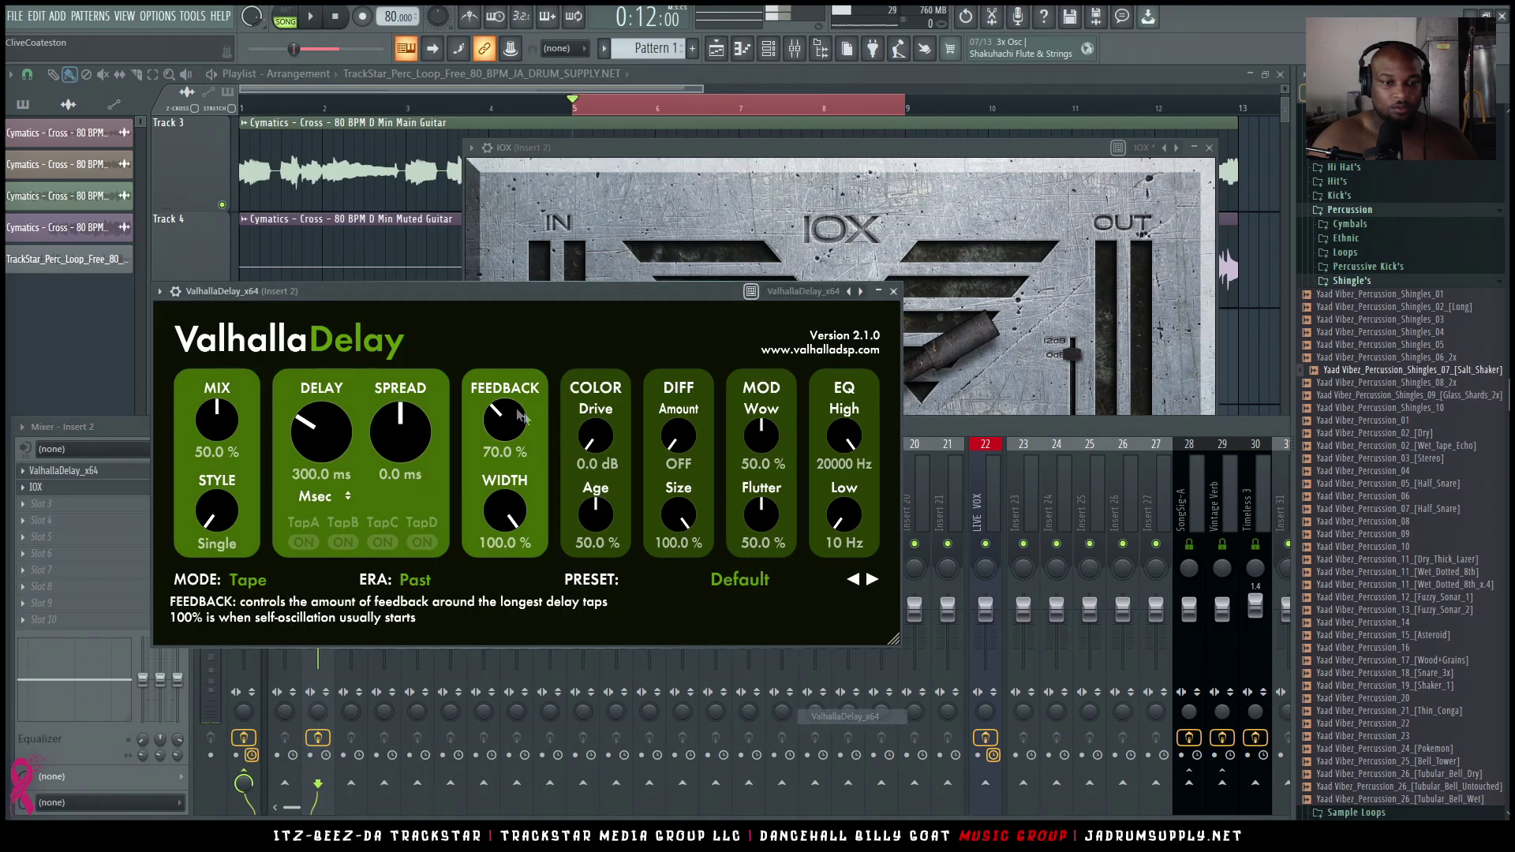
Load the GHOST-Industrial preset from ValhallaDelay's pitch drum presets
left_click(394, 460)
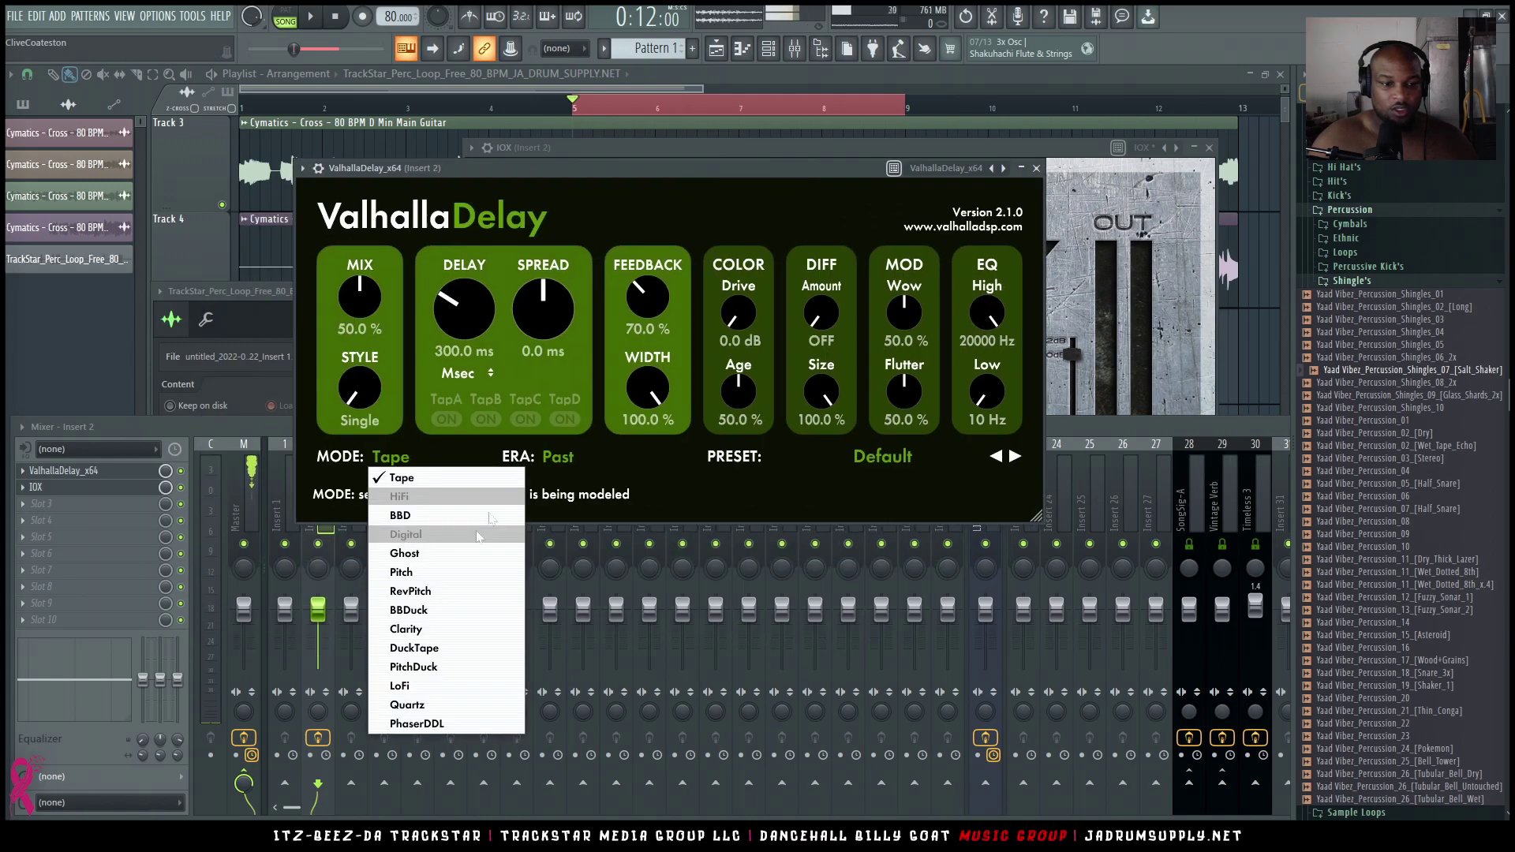
left_click(841, 451)
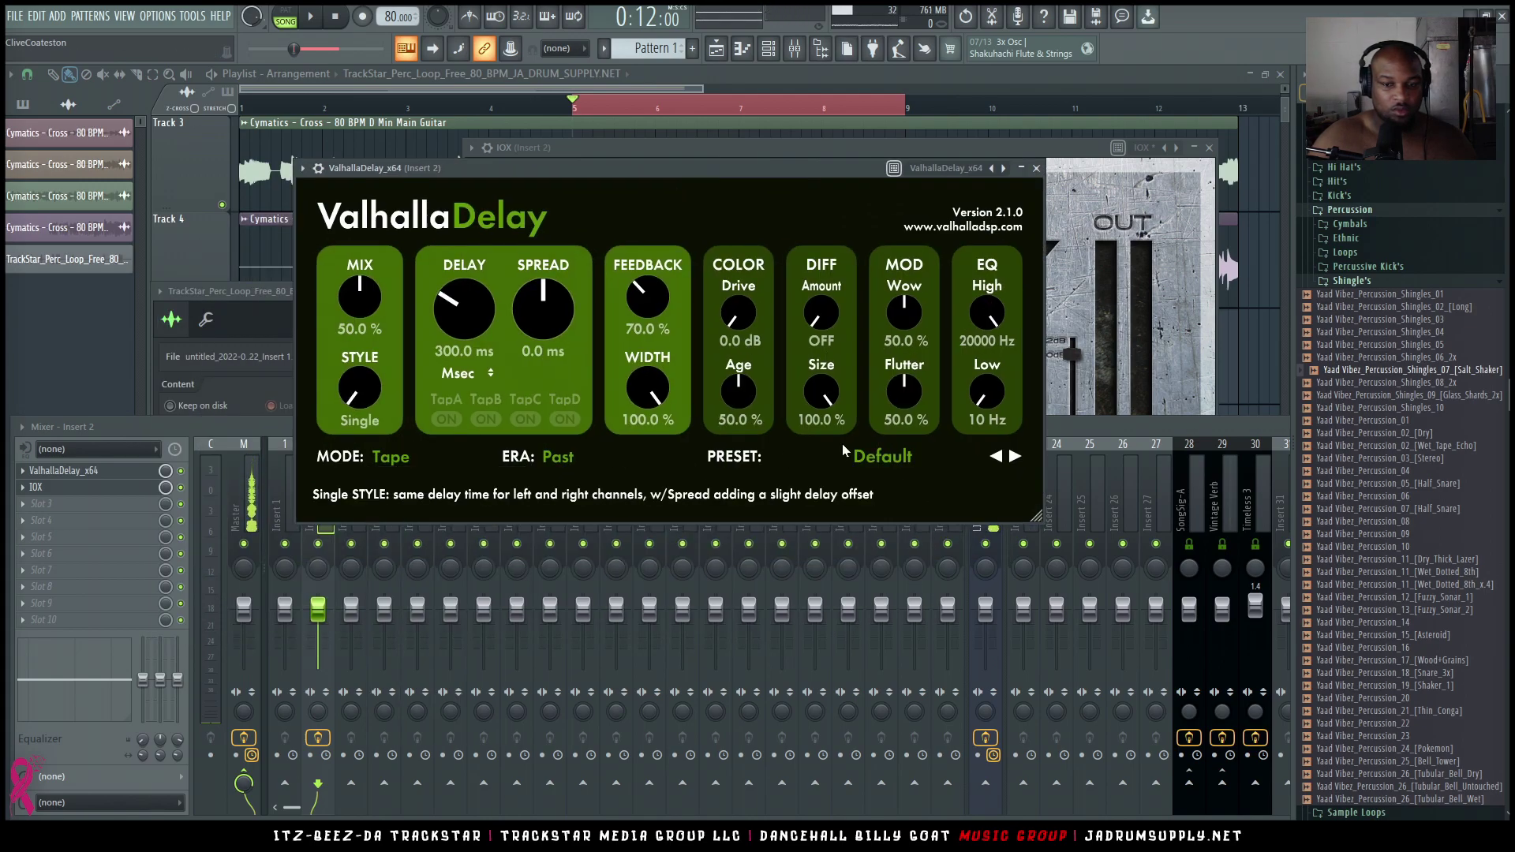
left_click(884, 456)
mouse_move(865, 672)
mouse_move(890, 612)
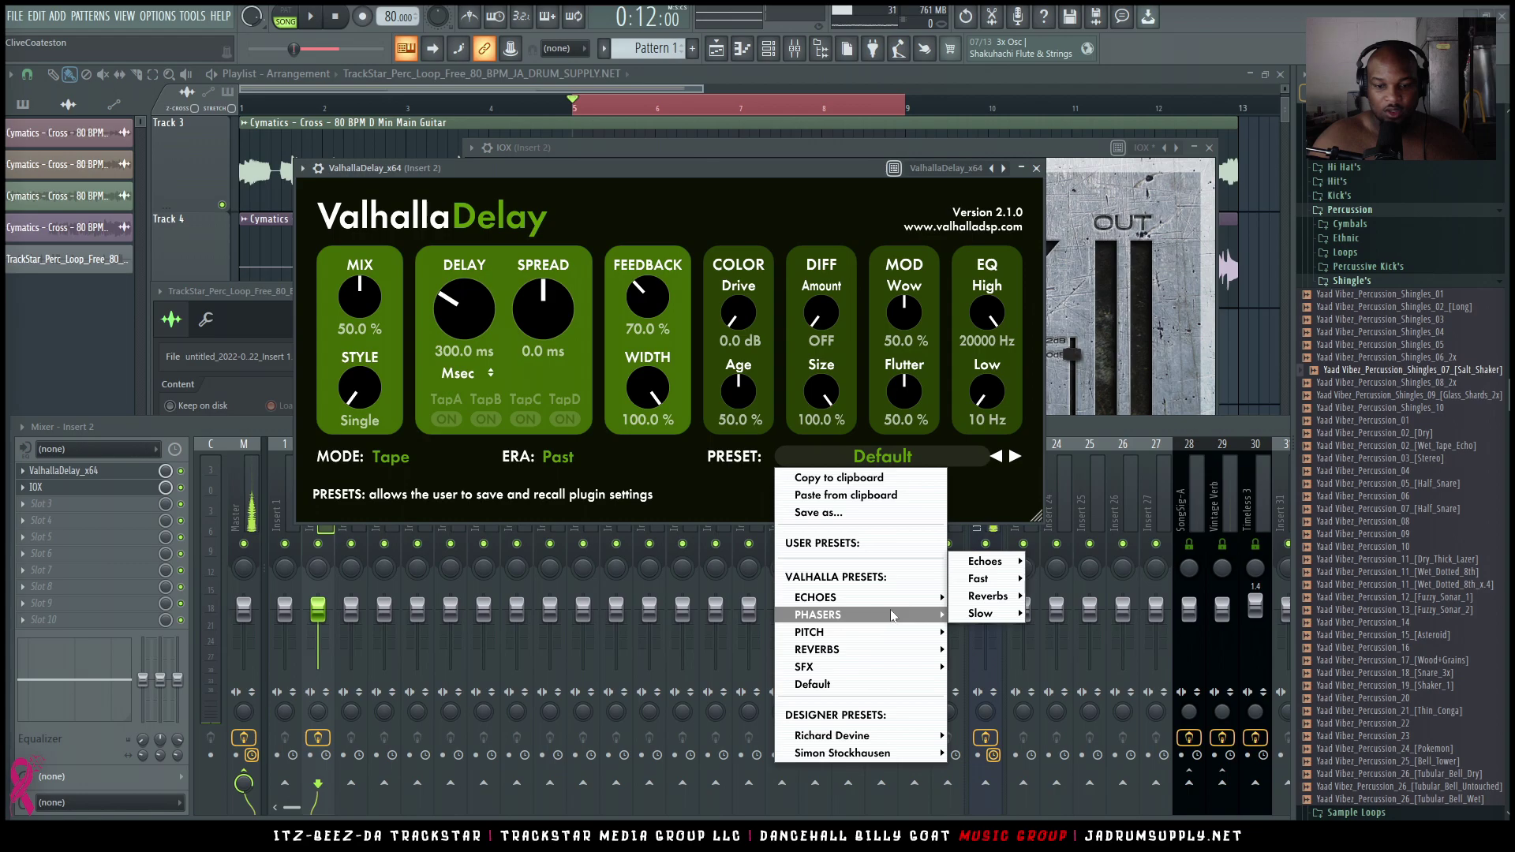
mouse_move(937, 634)
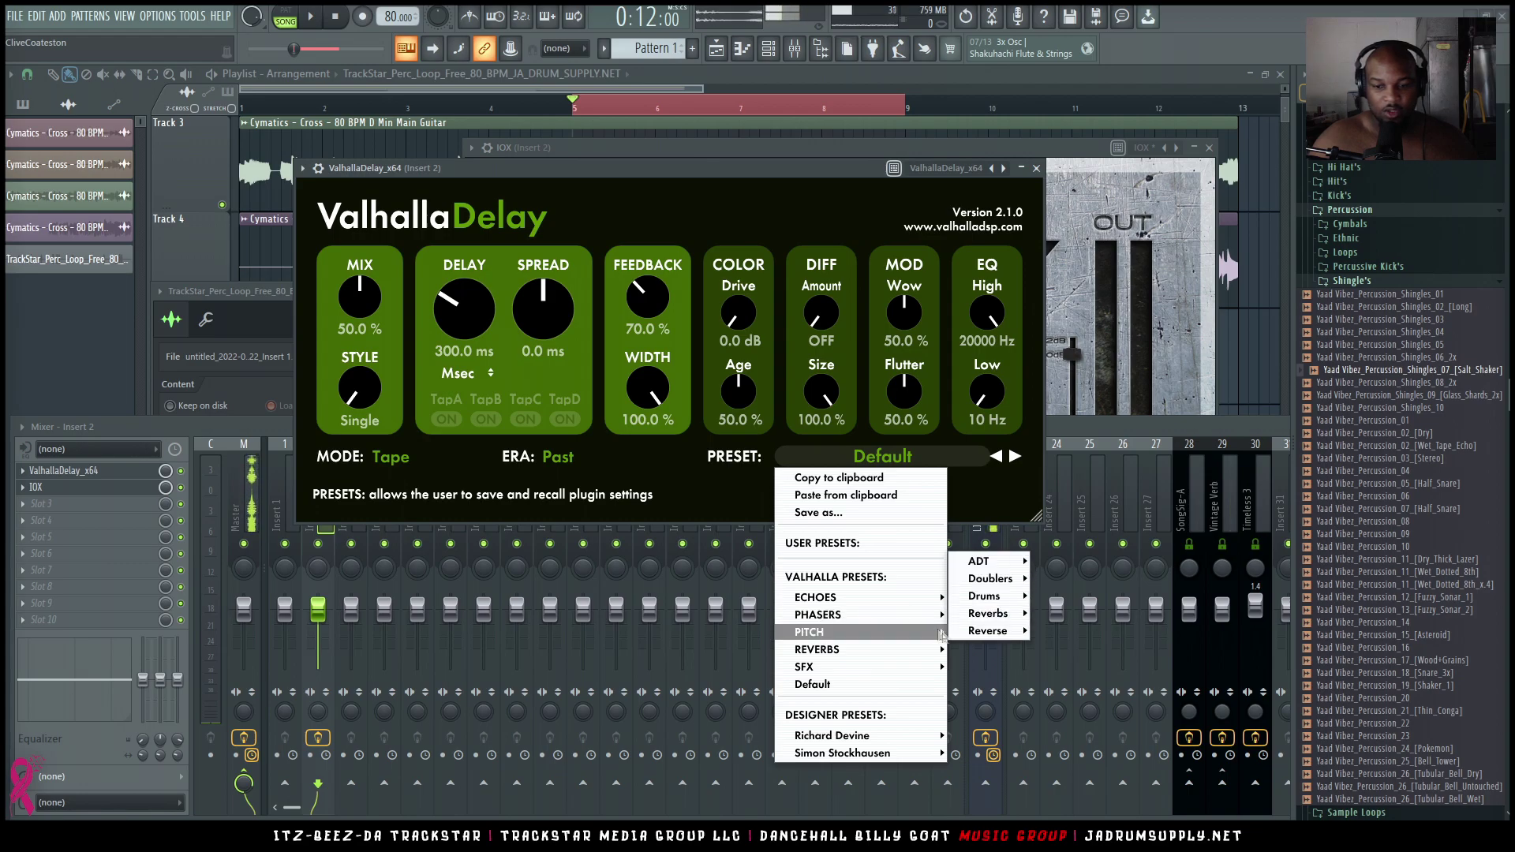
mouse_move(990, 596)
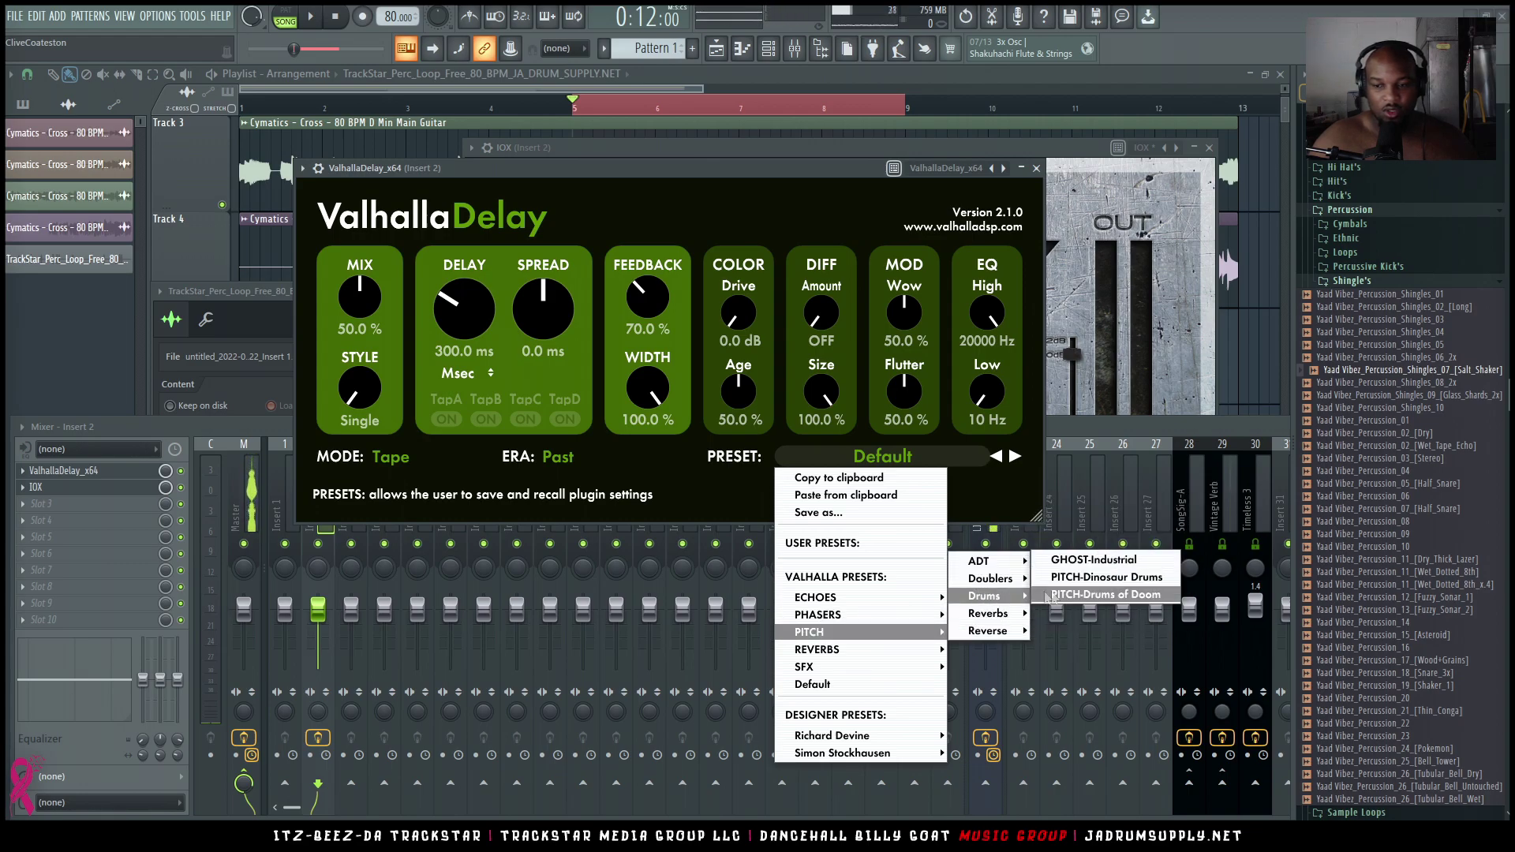
left_click(1111, 561)
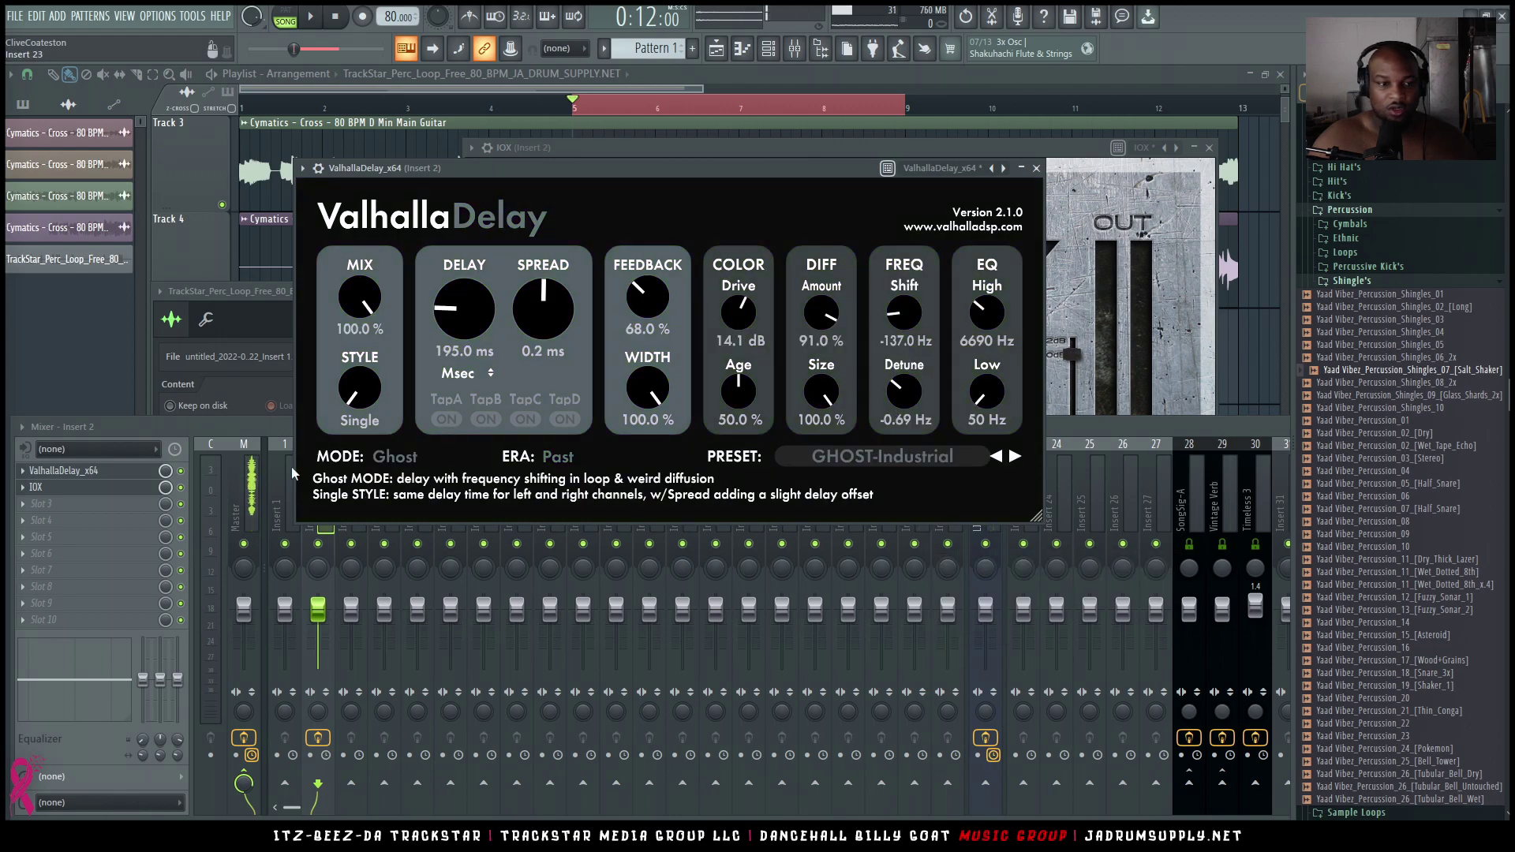
Play the loop and try adjusting ValhallaDelay's mix and feedback on the GHOST-Industrial preset
key("space")
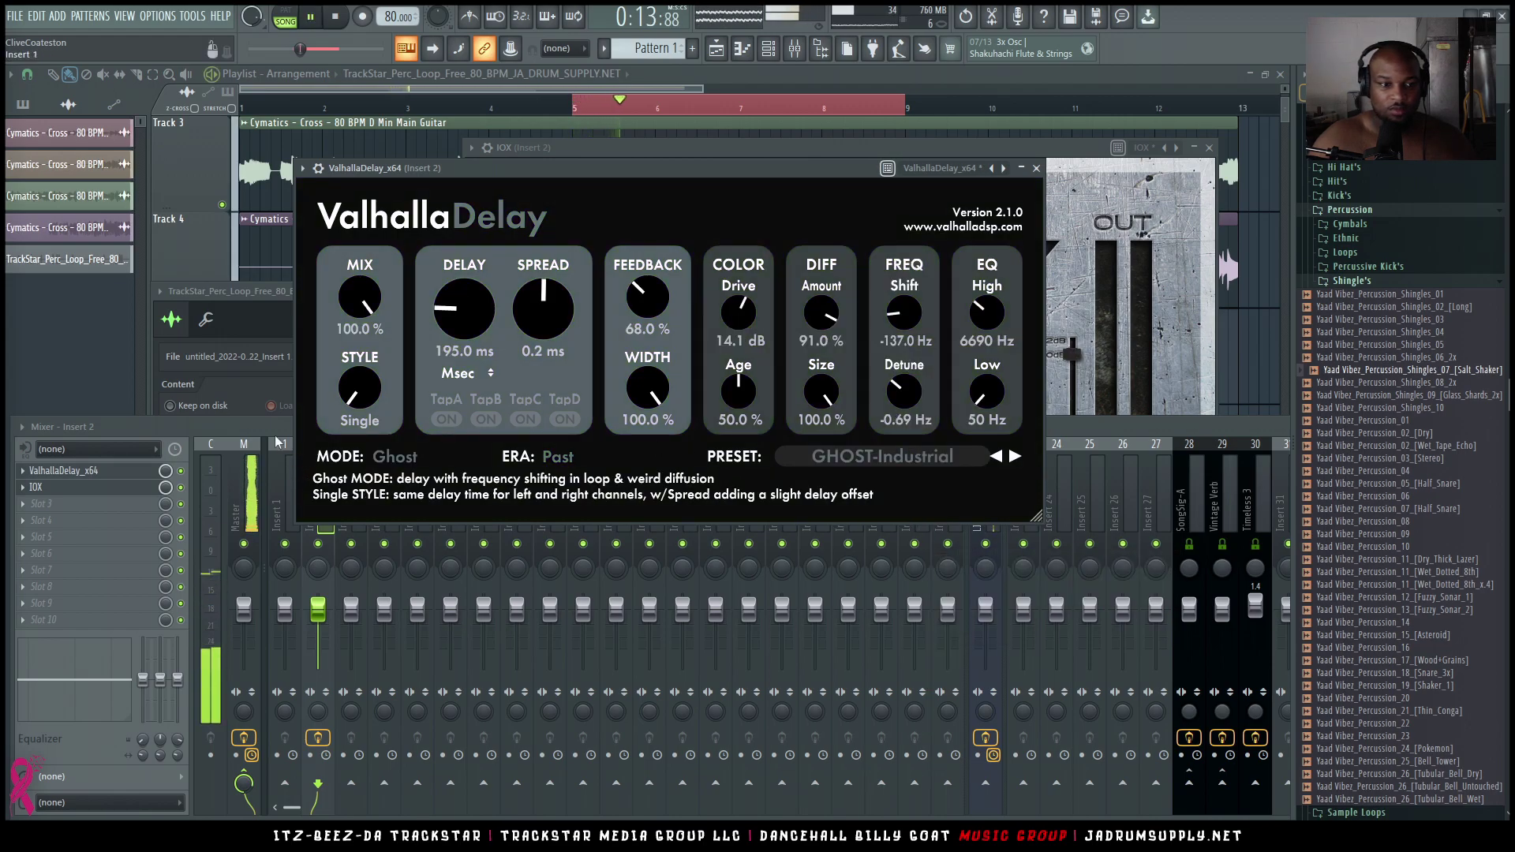
left_click(372, 459)
left_click_drag(728, 164, 826, 107)
left_click_drag(464, 249, 456, 280)
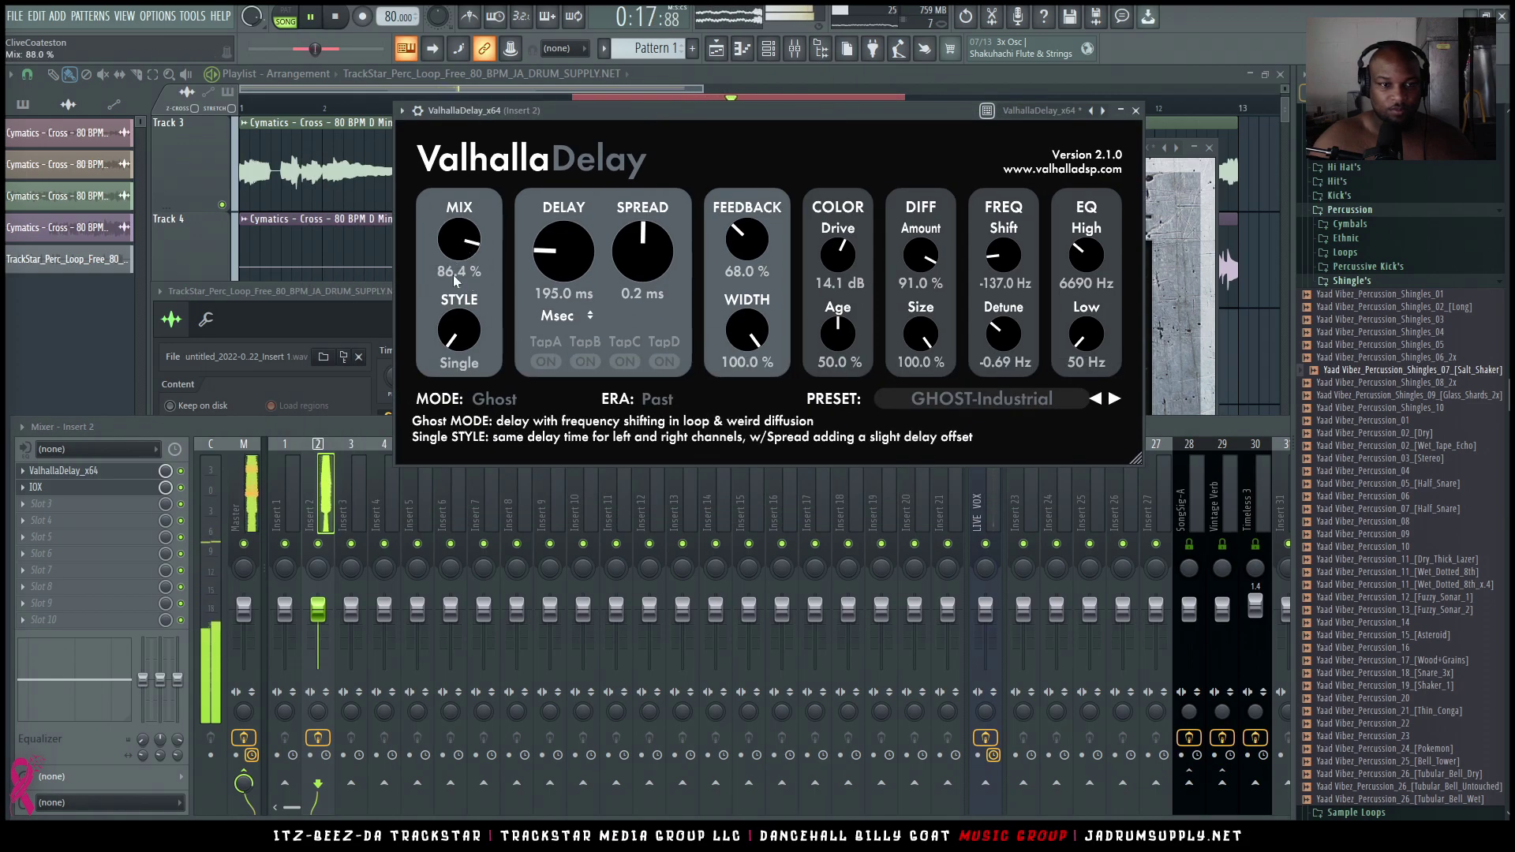
left_click_drag(455, 402, 457, 403)
left_click_drag(747, 240, 750, 300)
Audition the following ValhallaDelay presets on the playing loop, advancing to Pitch-GoldenVerb
left_click(1115, 400)
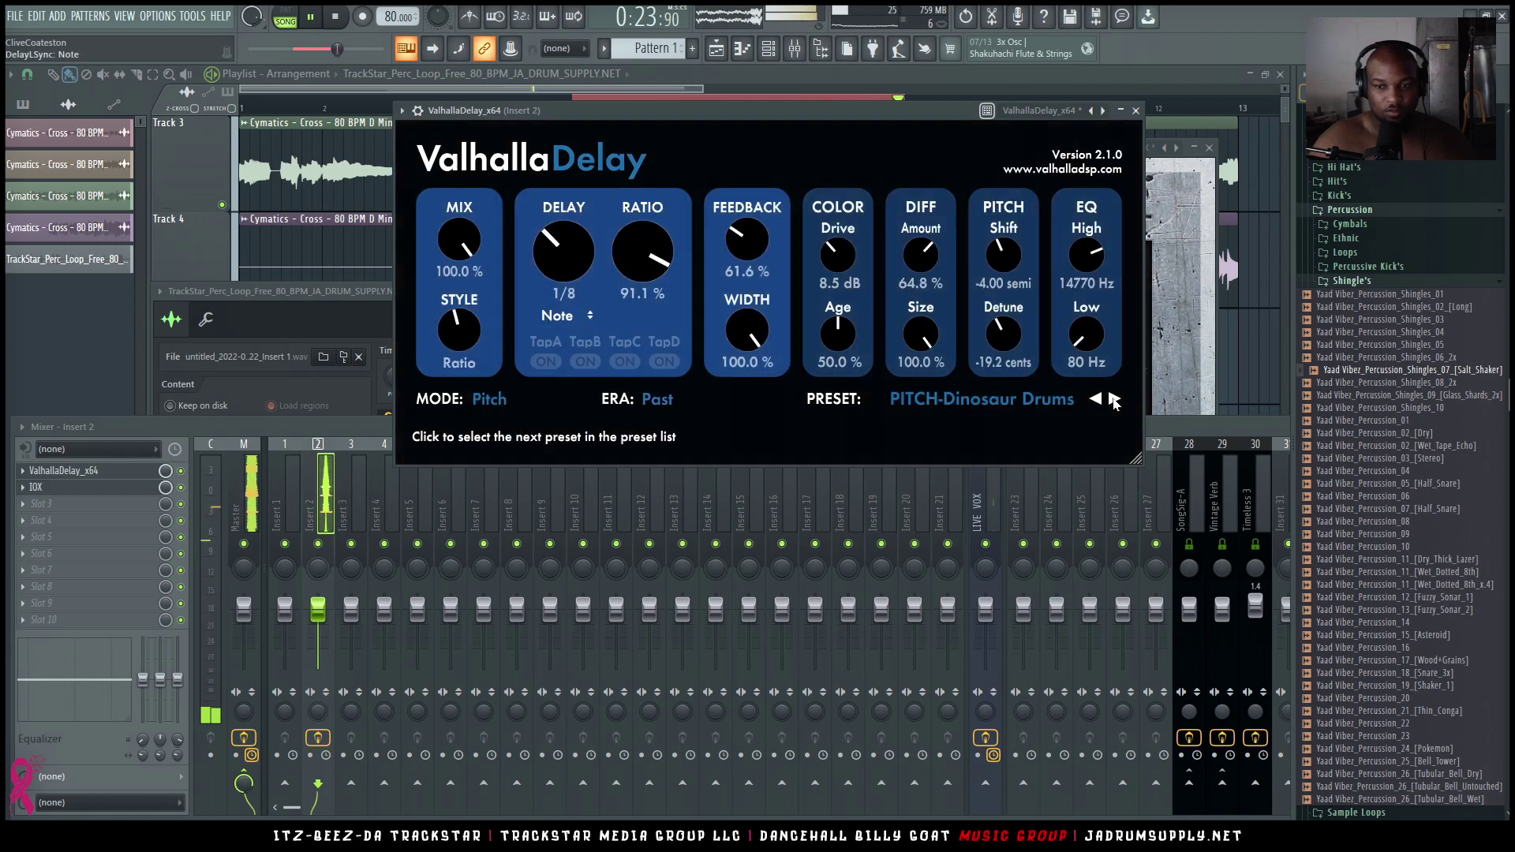
left_click(1116, 399)
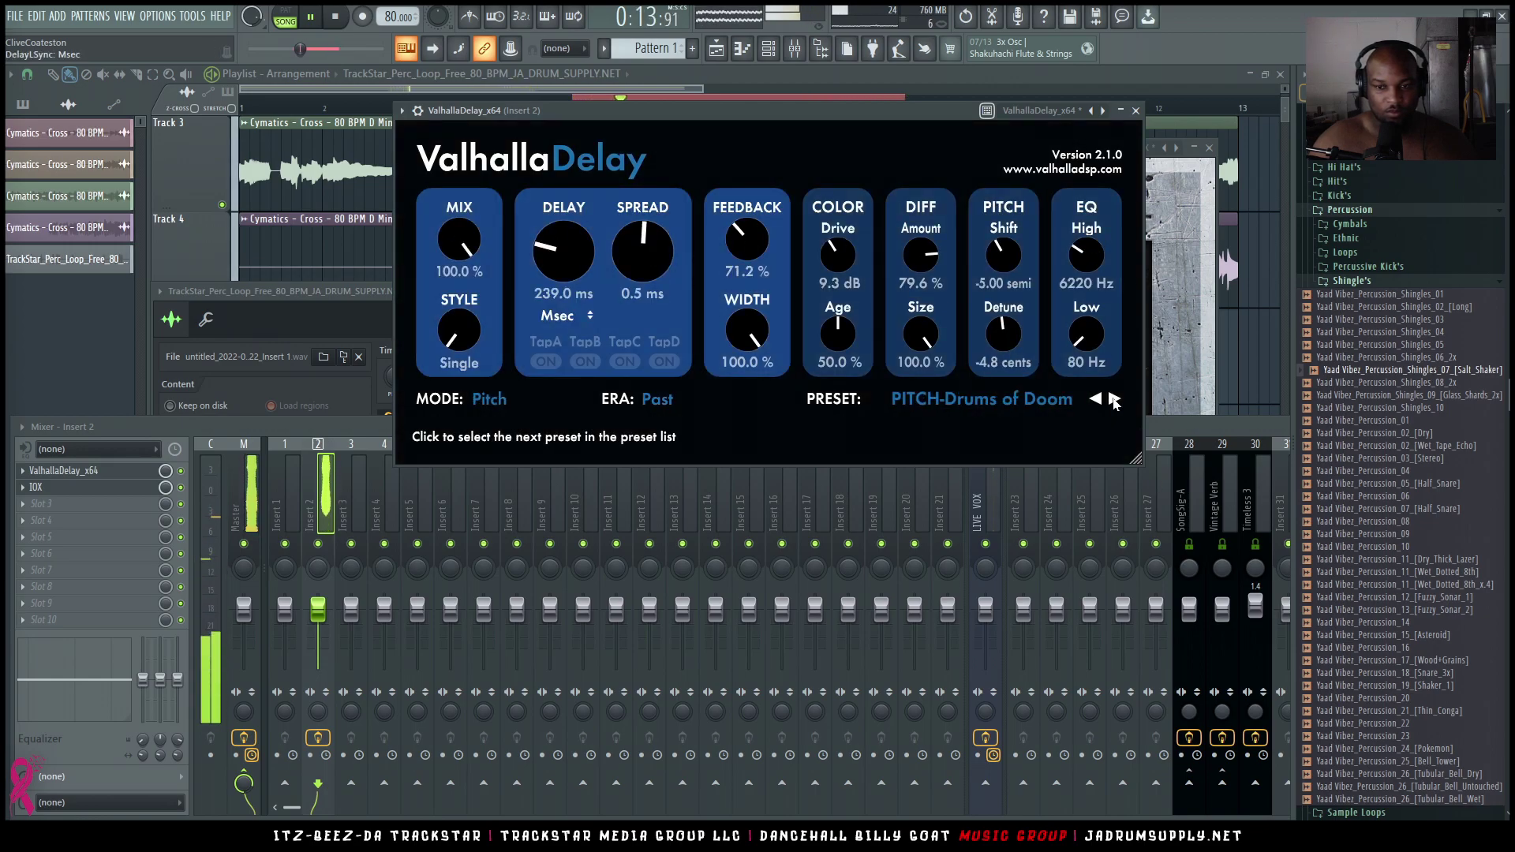
left_click(1115, 399)
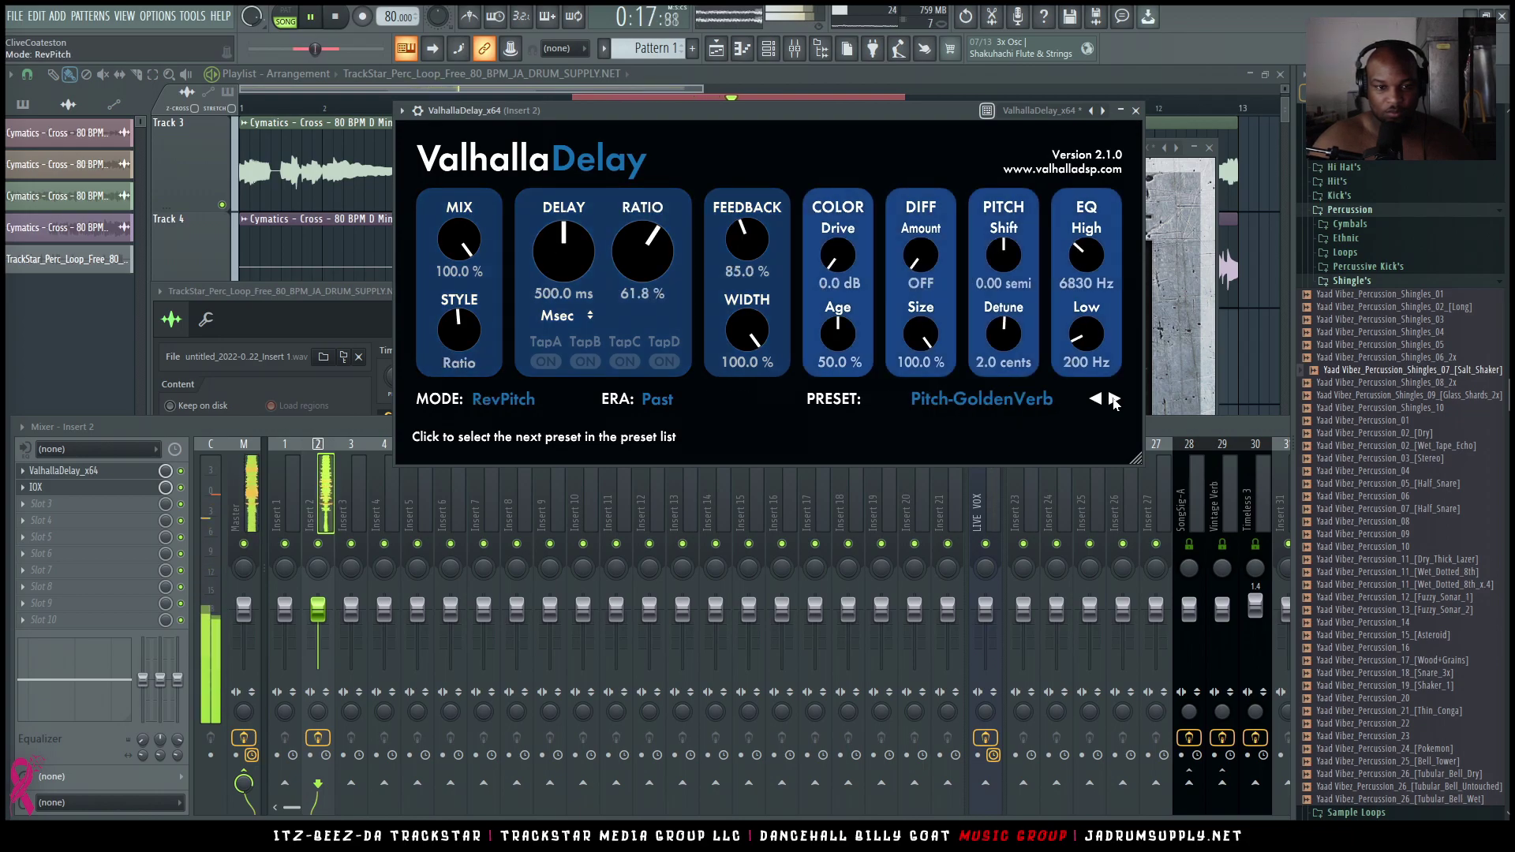
Try a lower feedback on the Pitch-GoldenVerb preset, and load GHOST-Falling Snare from ValhallaDelay's echoes drum presets instead
left_click_drag(731, 252, 721, 327)
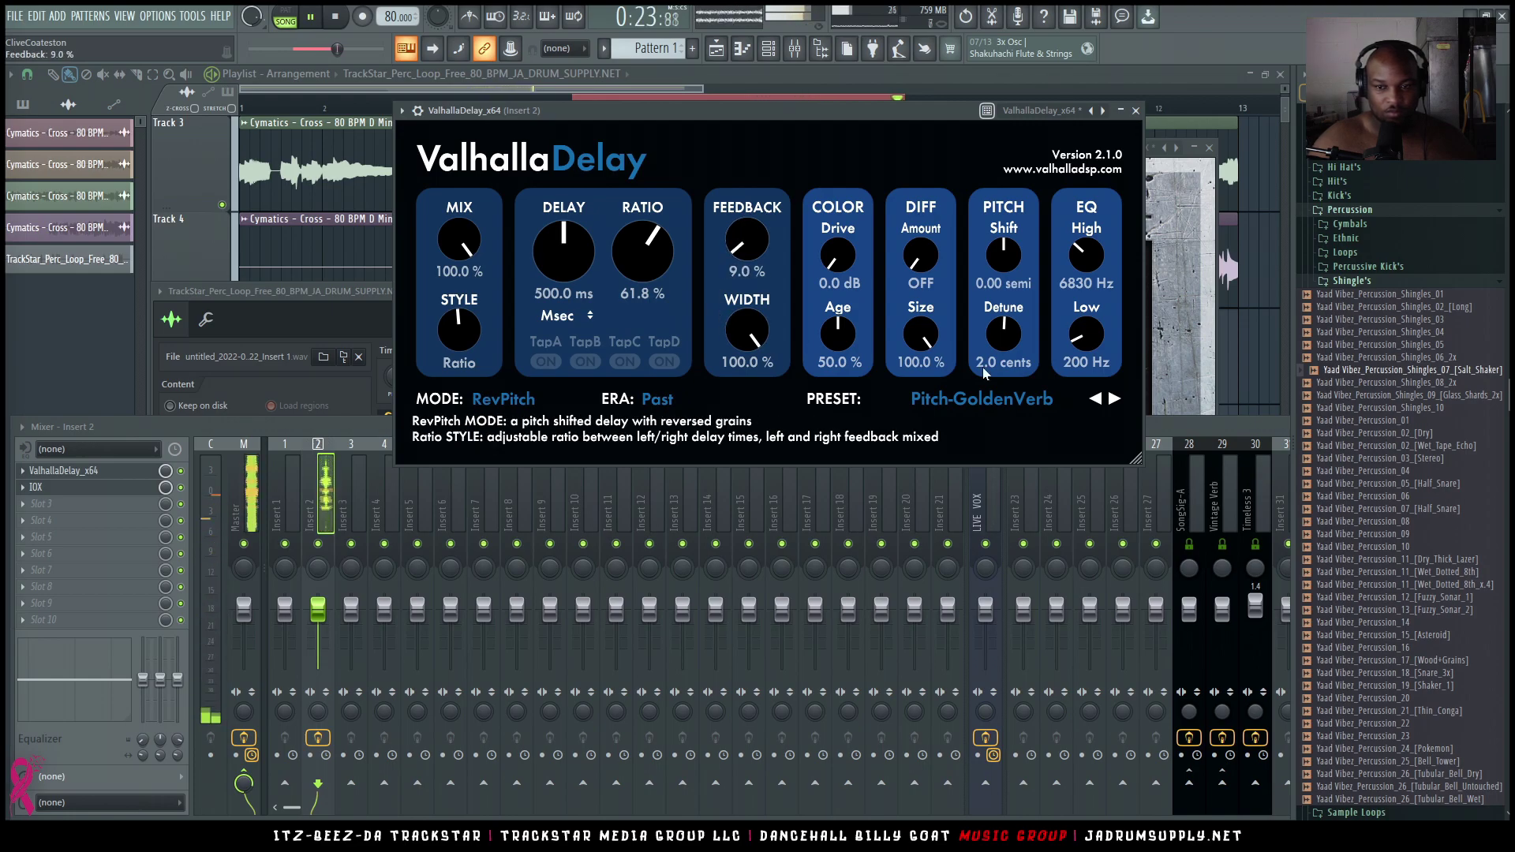
left_click(970, 406)
mouse_move(939, 544)
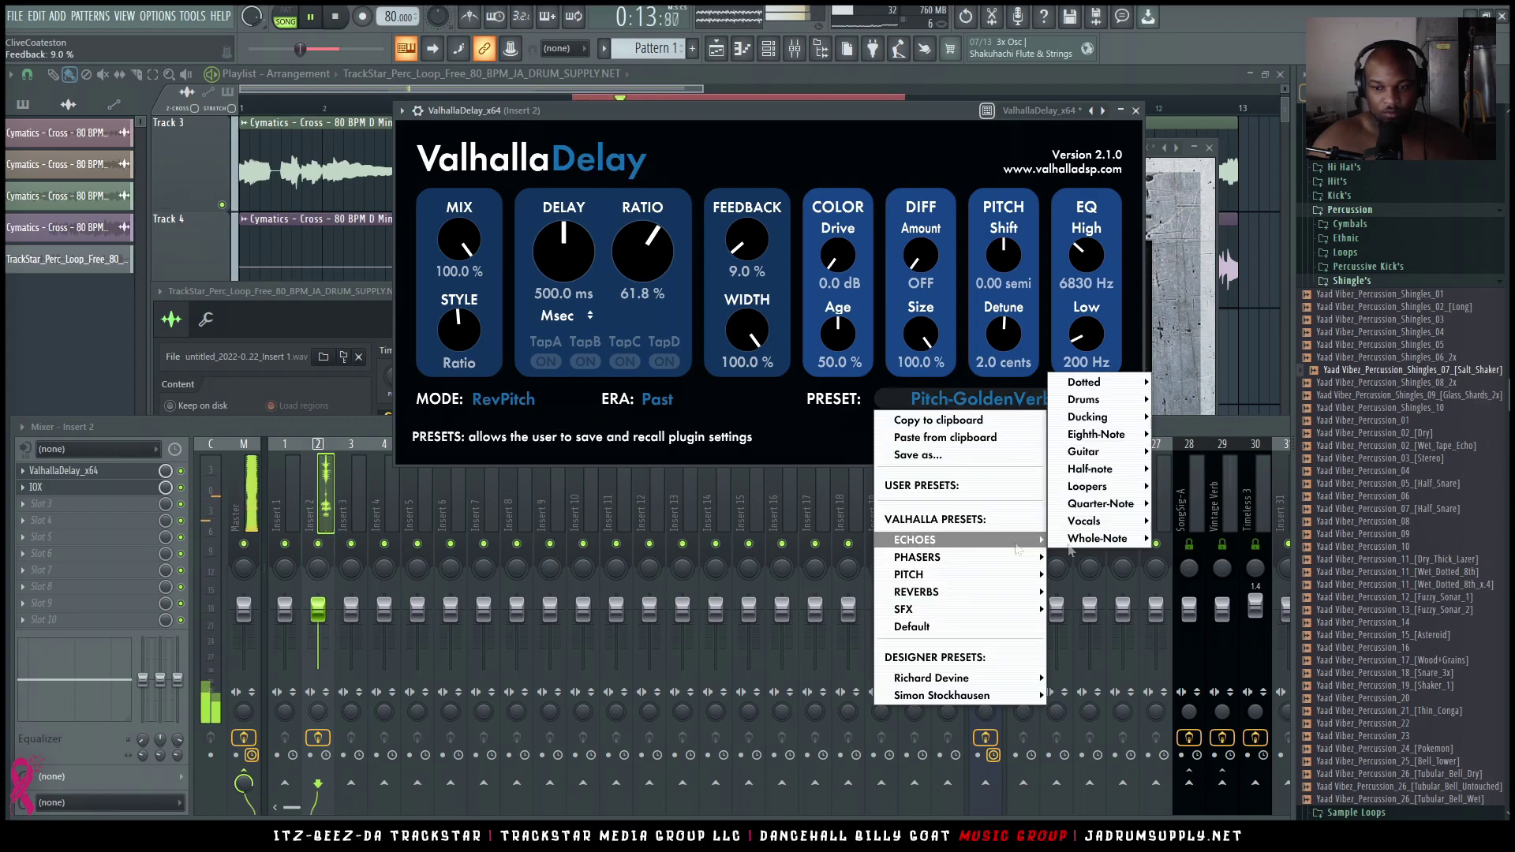
mouse_move(1085, 399)
left_click(1180, 401)
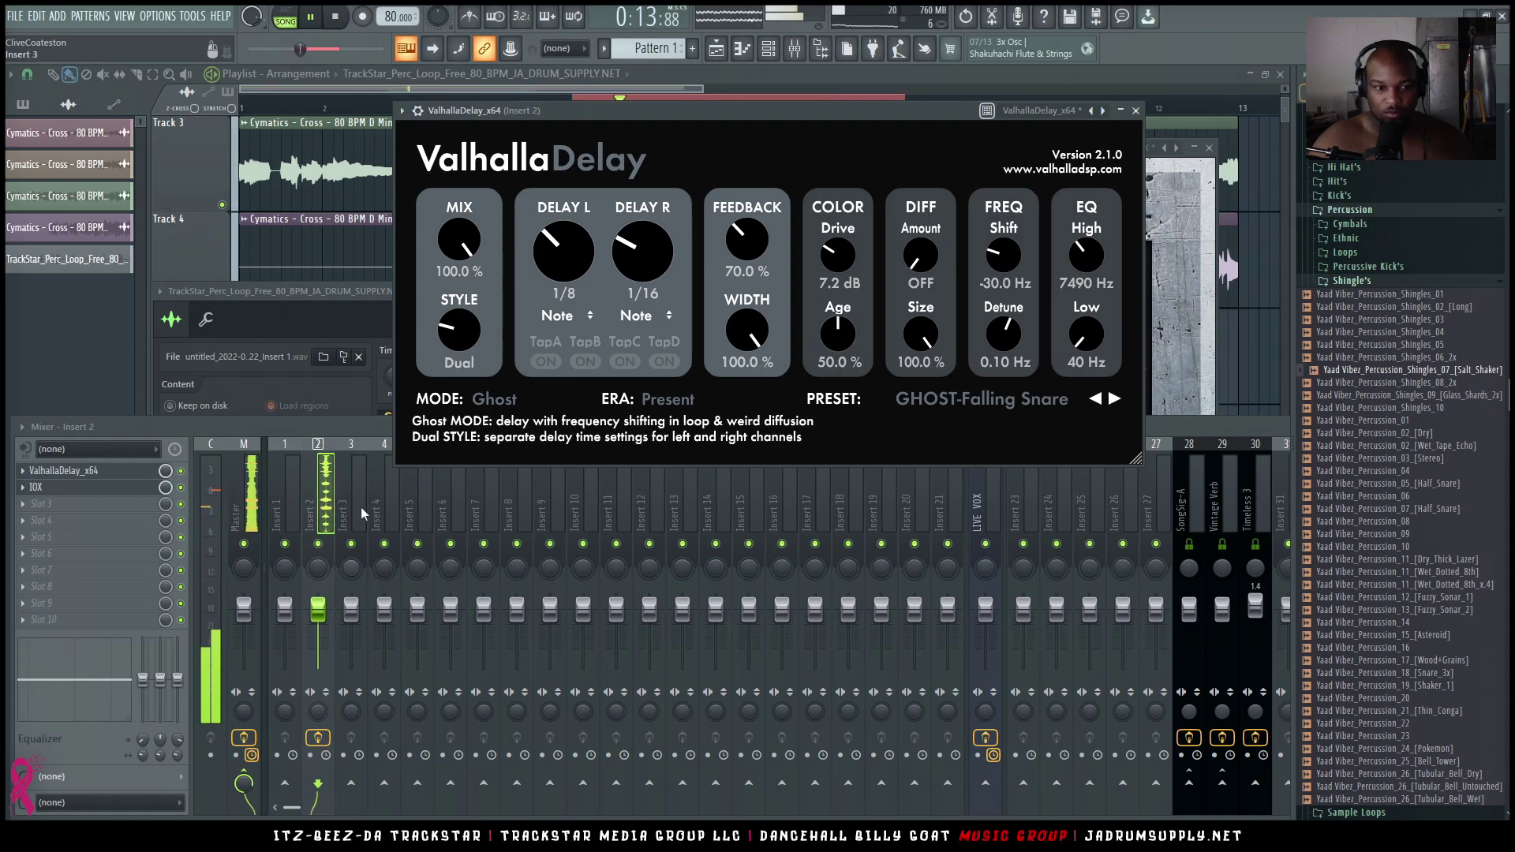
Raise IOX's release slightly and lower Insert 2's volume to -13.1 dB
left_click(1190, 328)
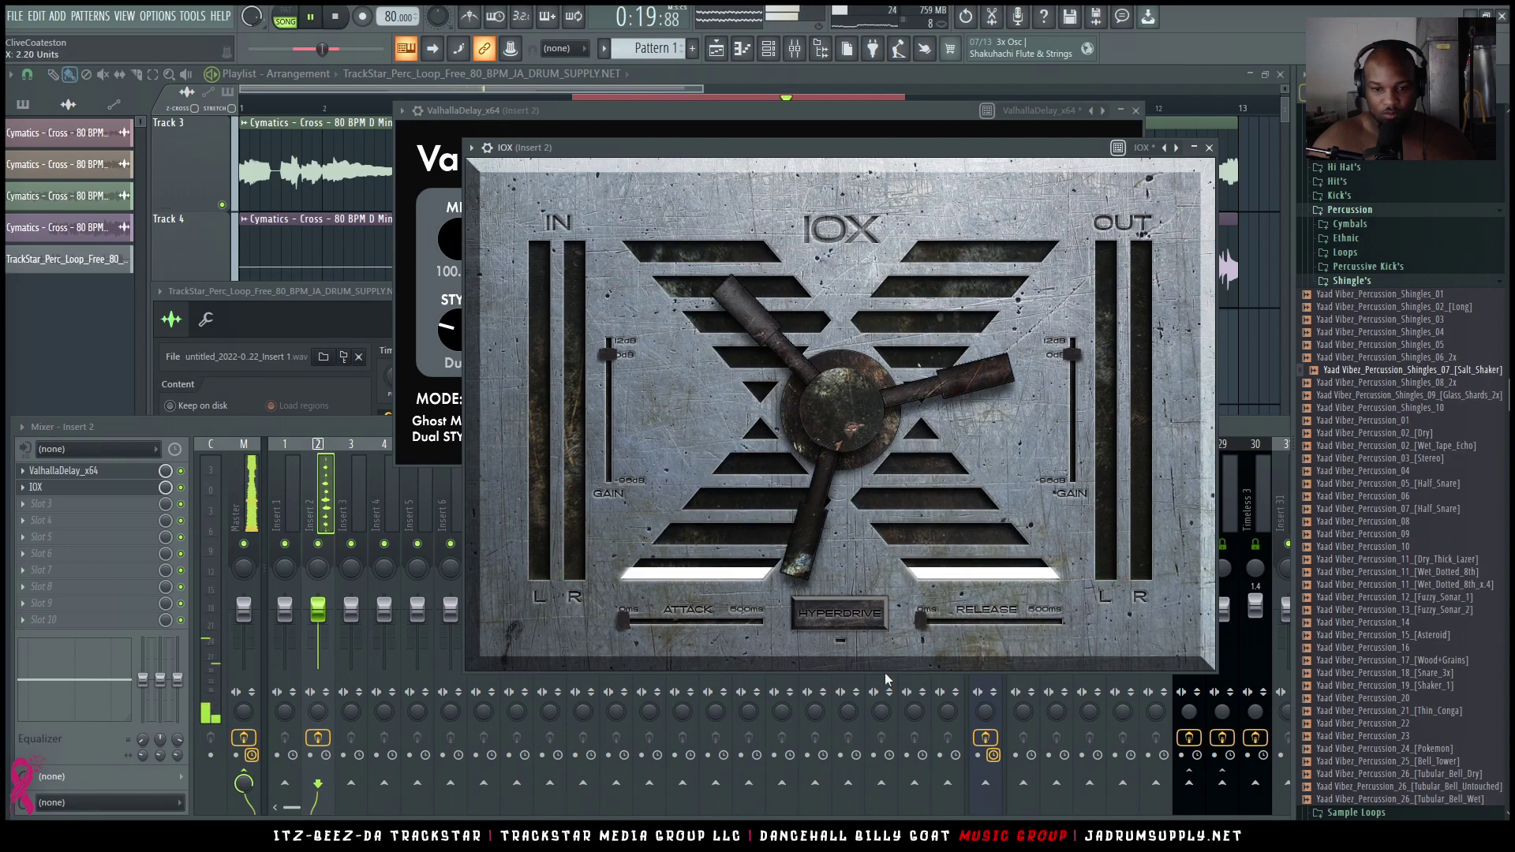
left_click_drag(921, 627, 935, 623)
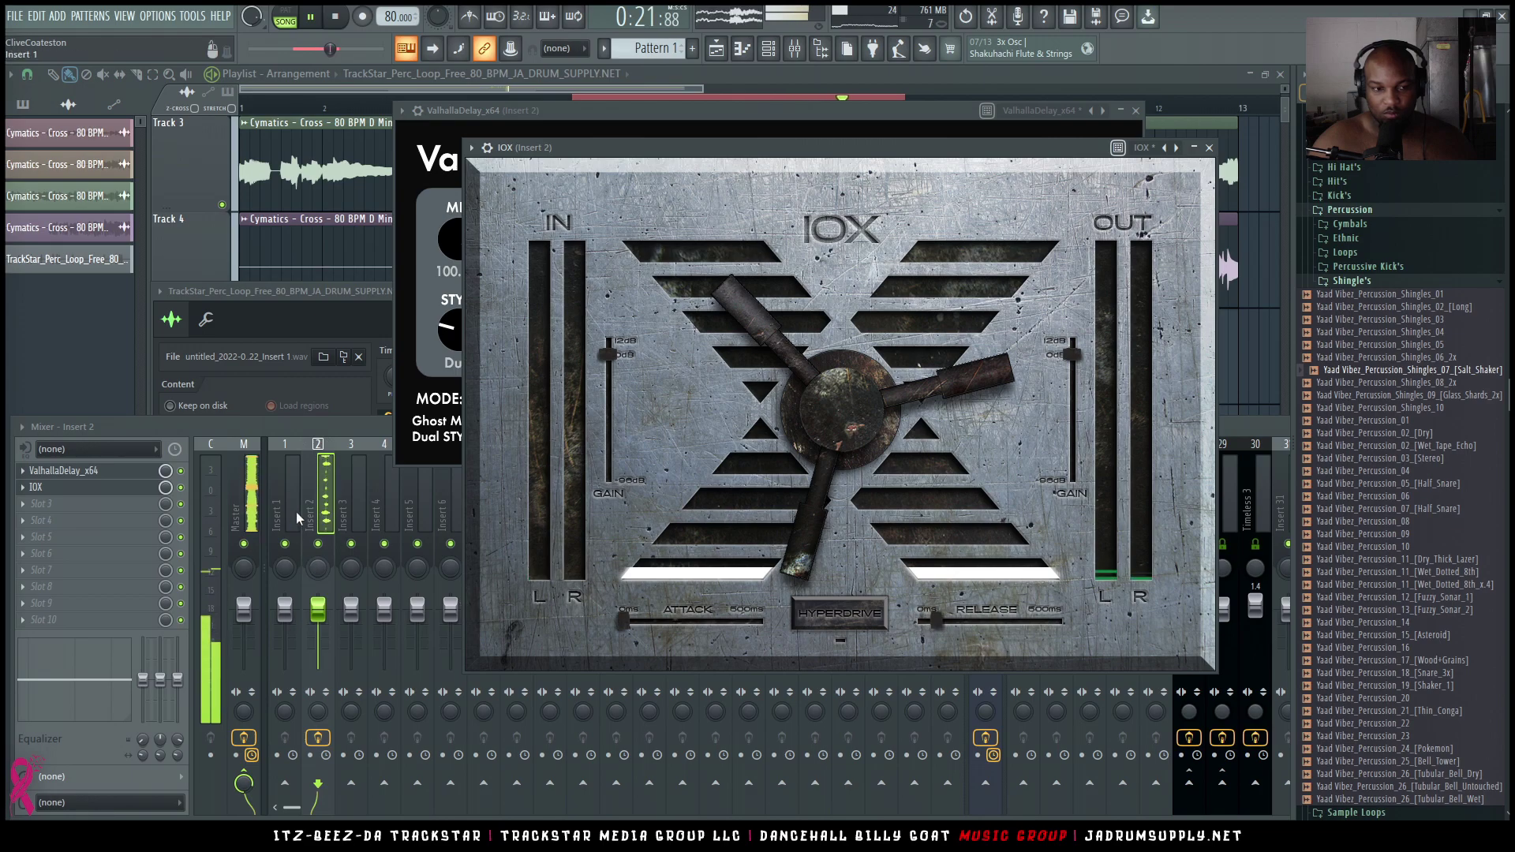
left_click(324, 493)
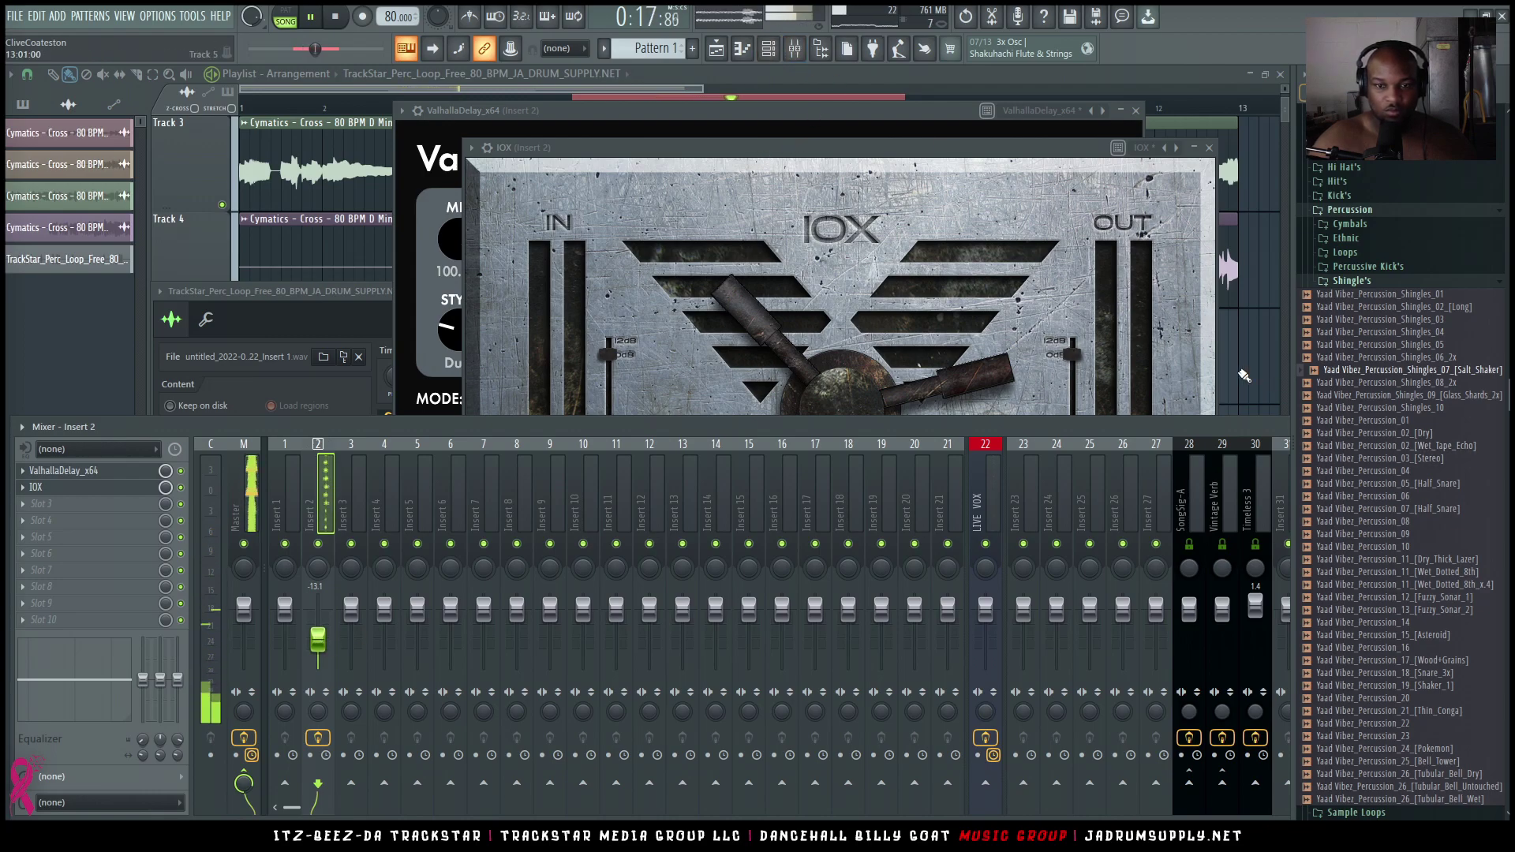
Lower the time-stretching pitch of the TrackStar percussion loop clip on track 6, using the Auto stretch mode, and play it
left_click(1266, 342)
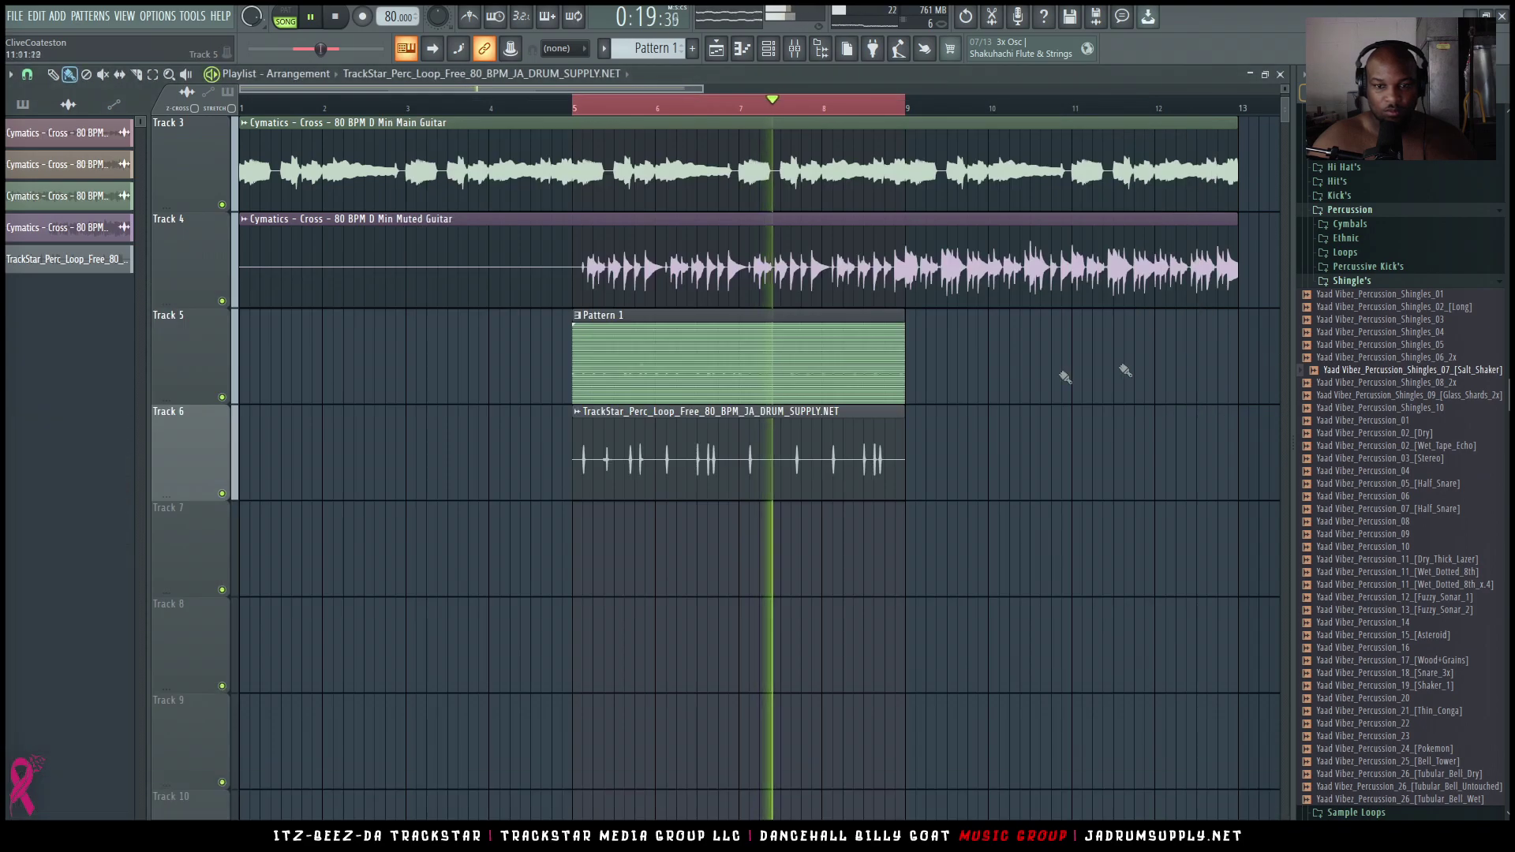
double_click(771, 474)
key("space")
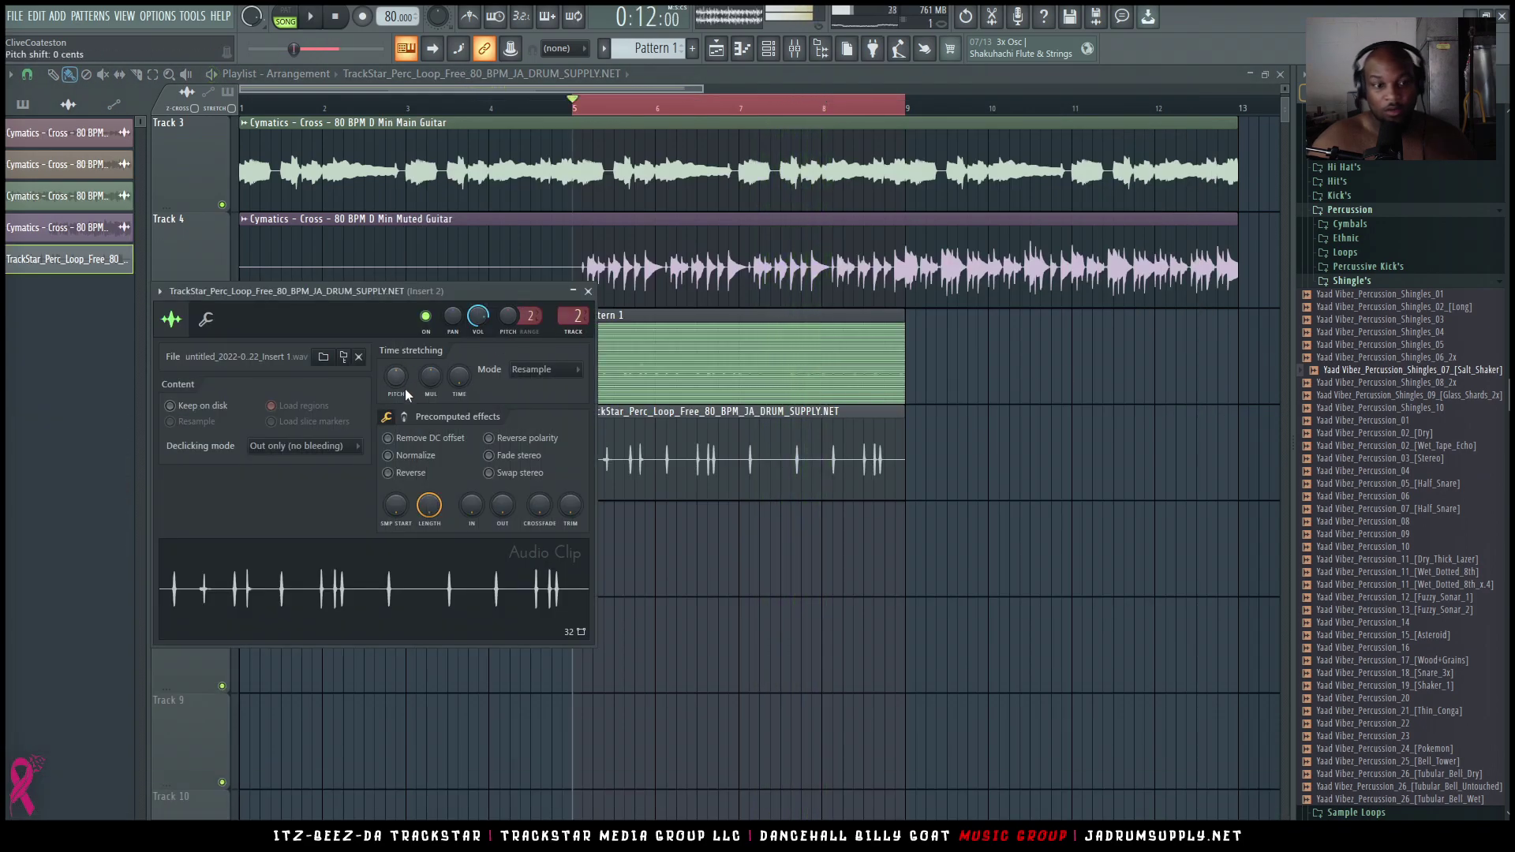
left_click_drag(397, 375, 397, 380)
key("space")
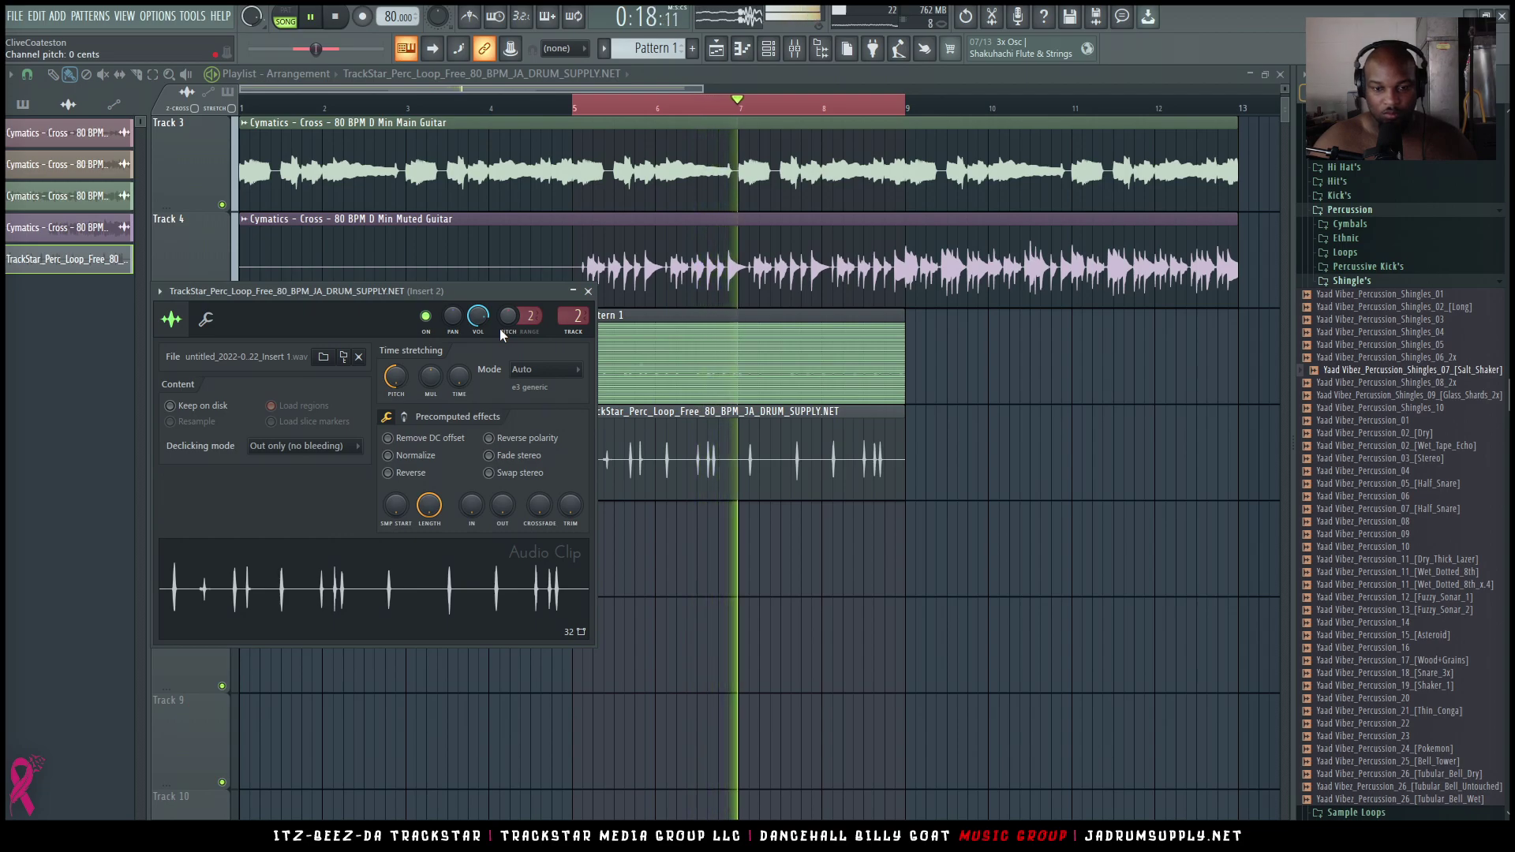
Set Insert 2's volume to -11.7 dB and bypass its effects
left_click(795, 48)
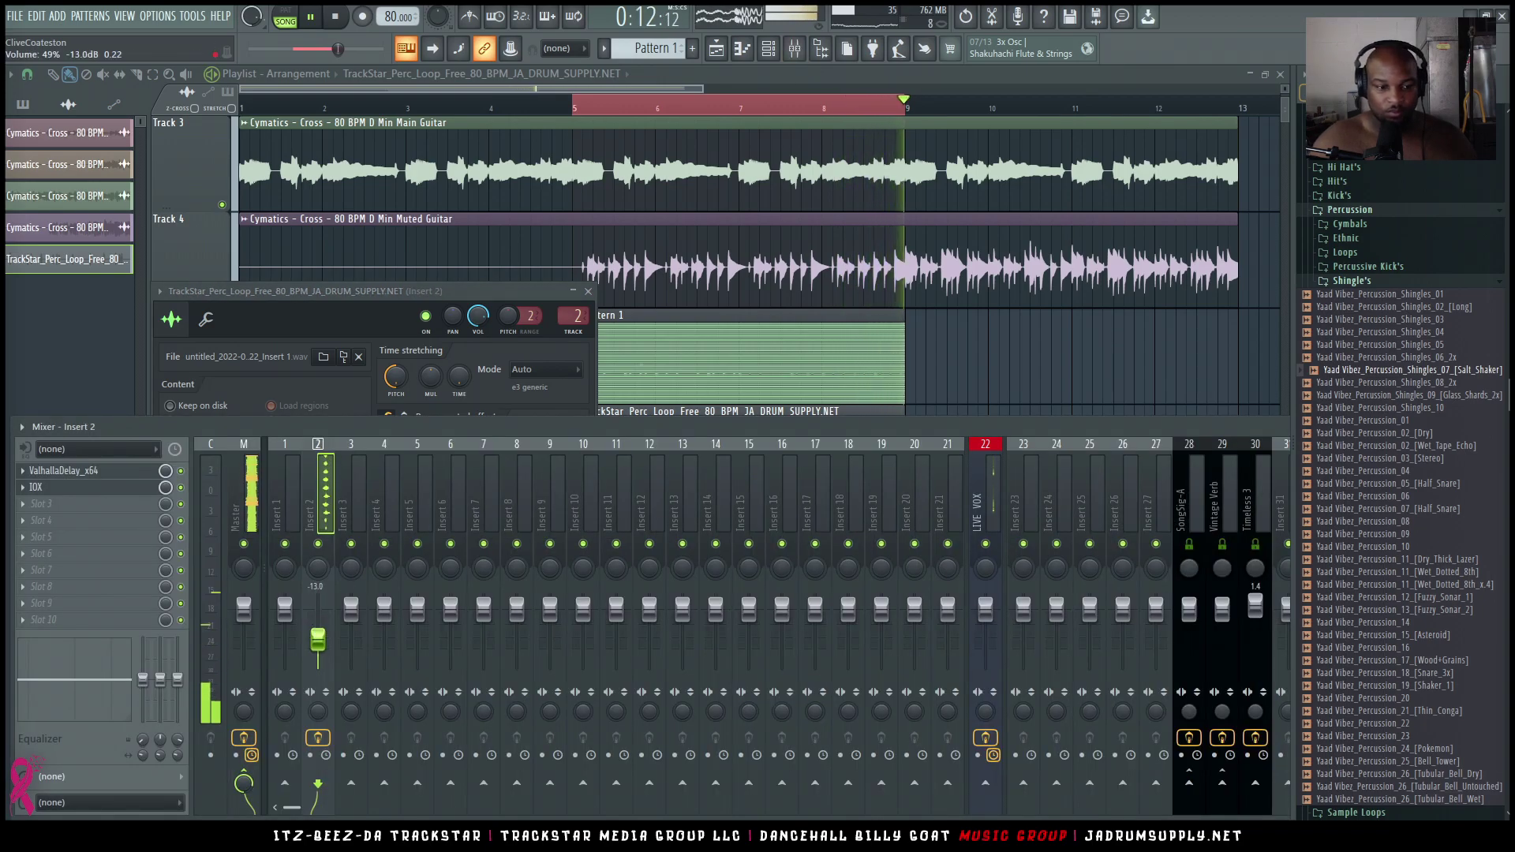
left_click_drag(318, 638, 318, 637)
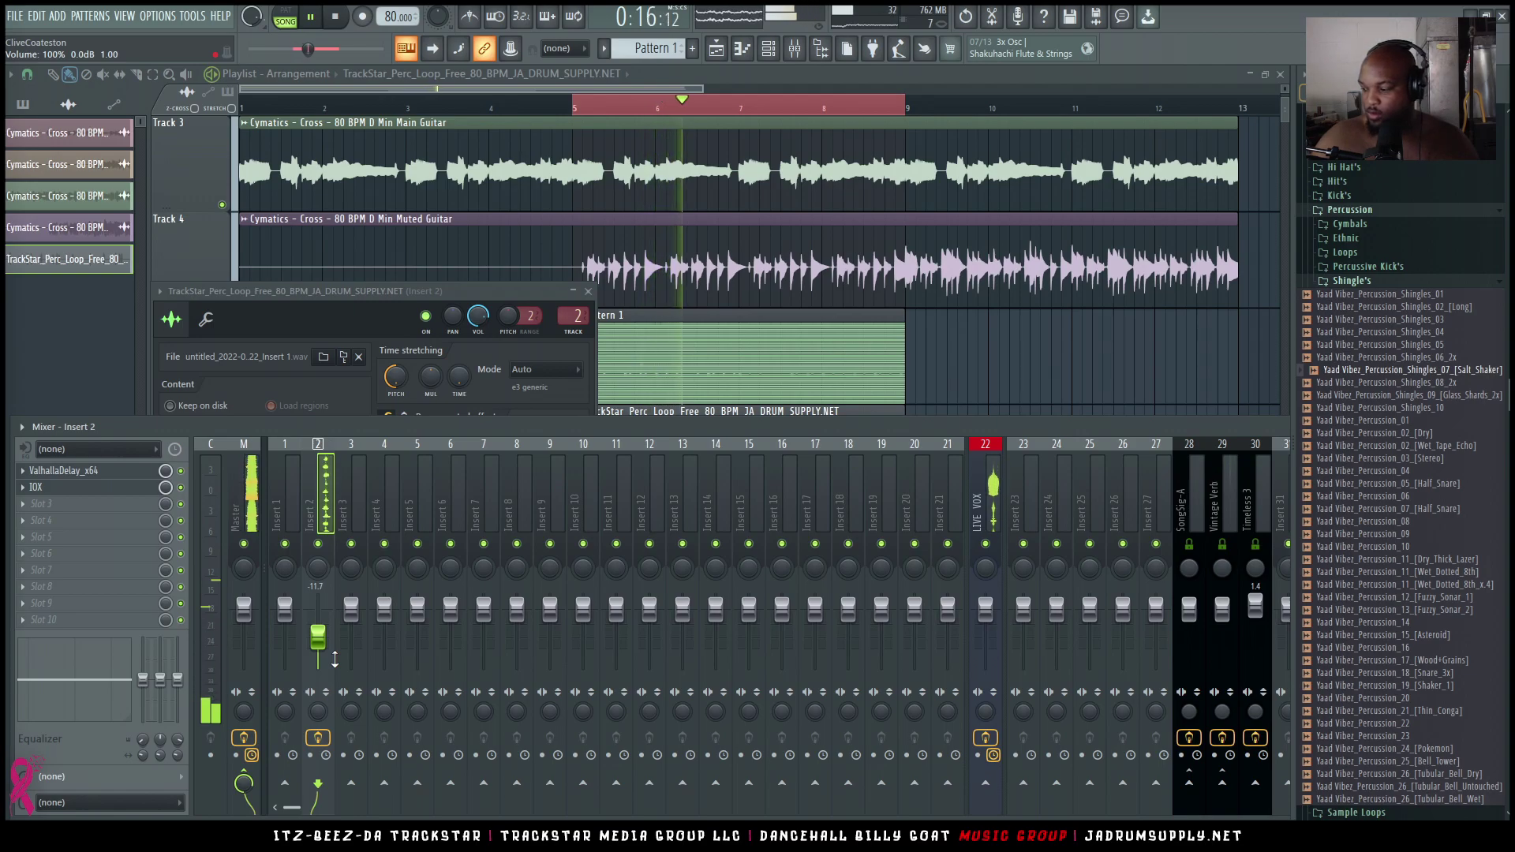
left_click(318, 738)
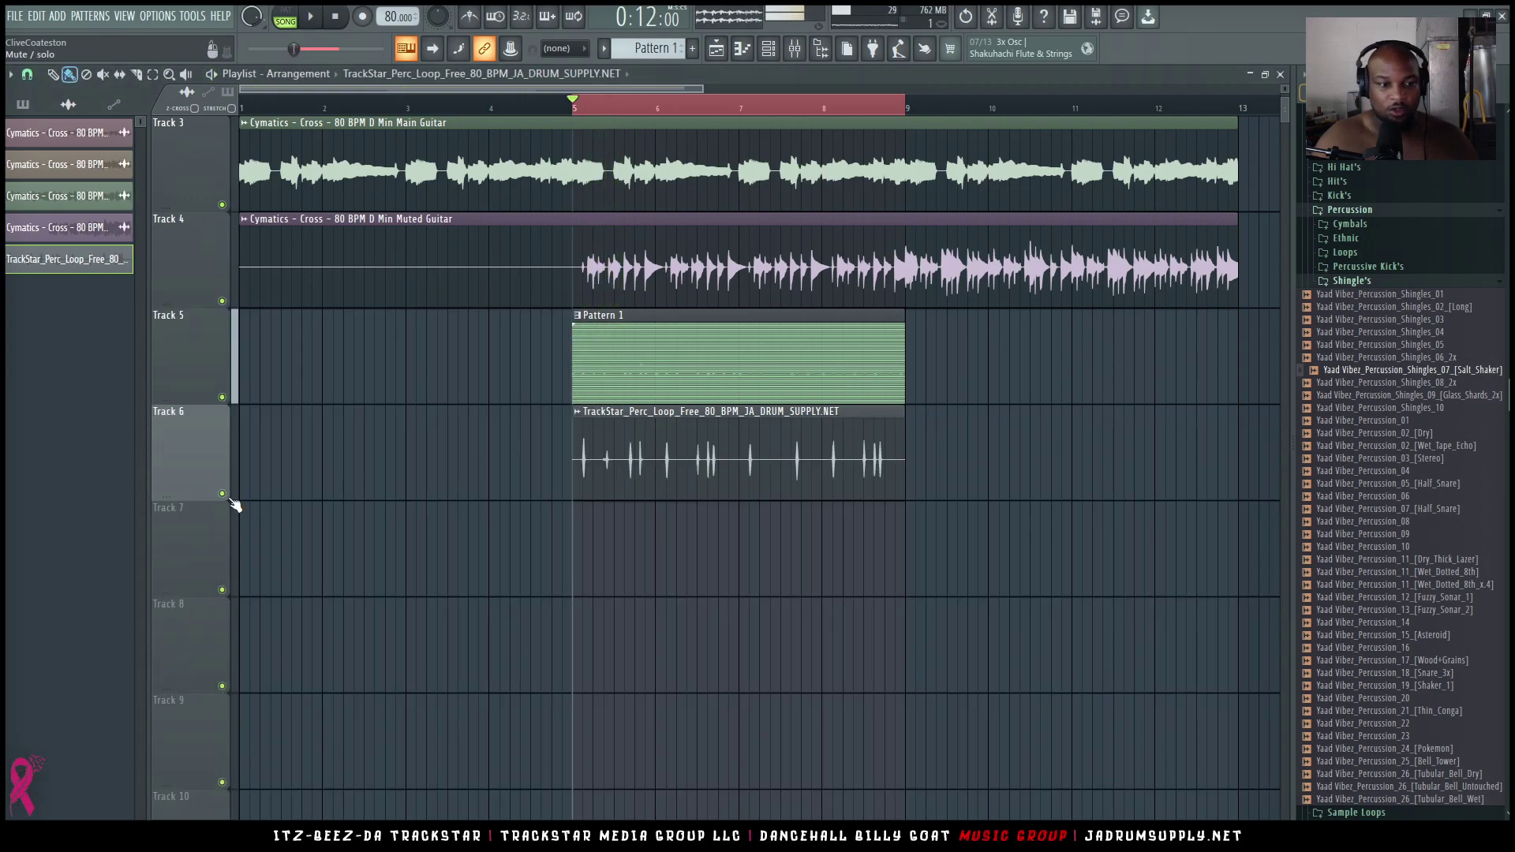
Solo playlist track 6 and play the percussion loop without effects
right_click(221, 494)
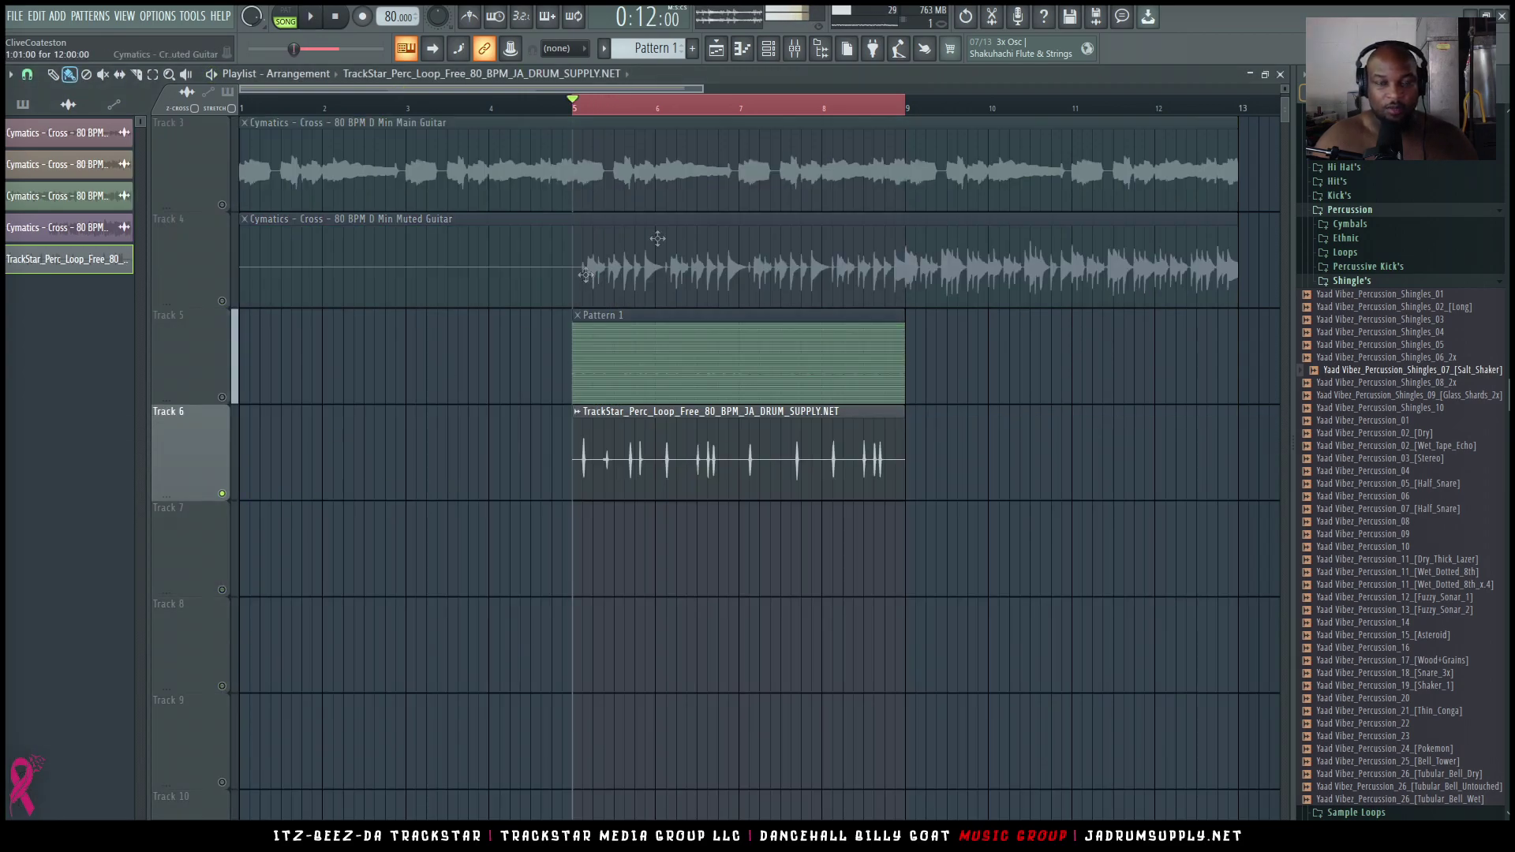
key("space")
key("F9")
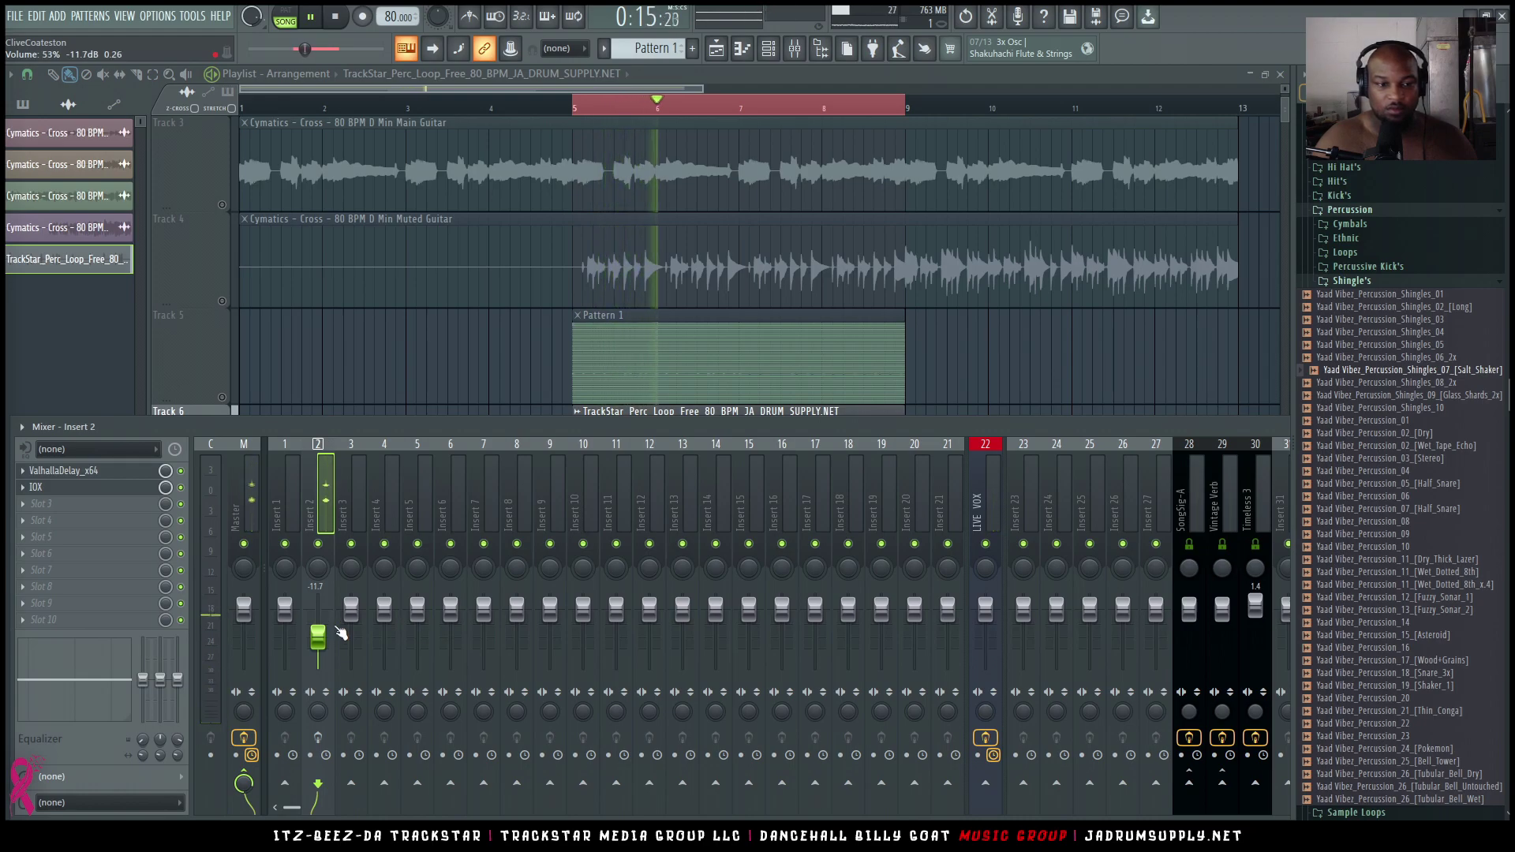
right_click(320, 637)
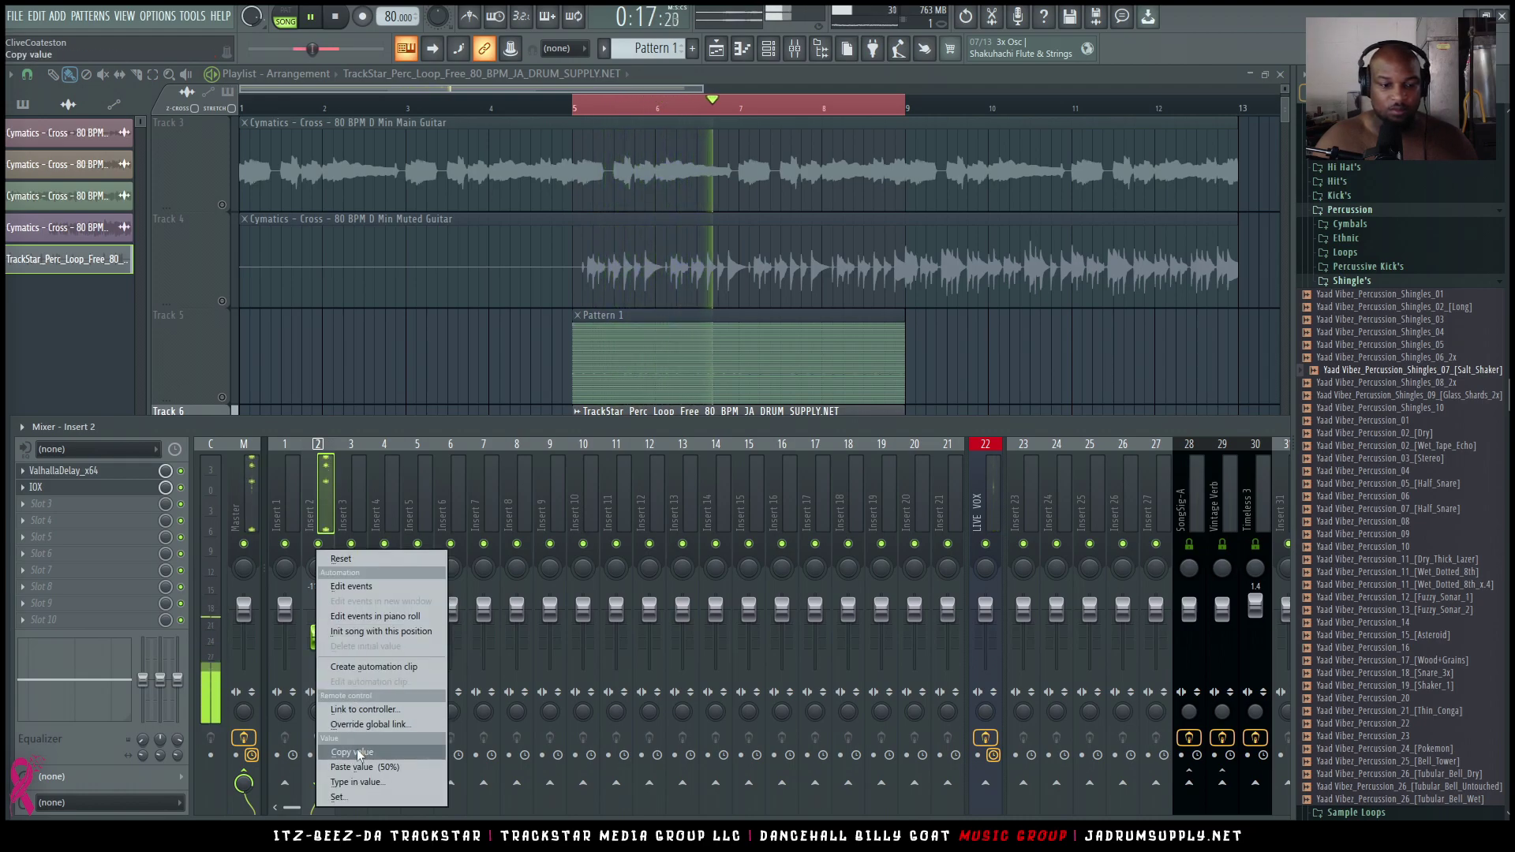
key("space")
right_click(1102, 355)
Duplicate the percussion loop clip onto track 7 and make the copy unique, routed to Insert 3
double_click(771, 448)
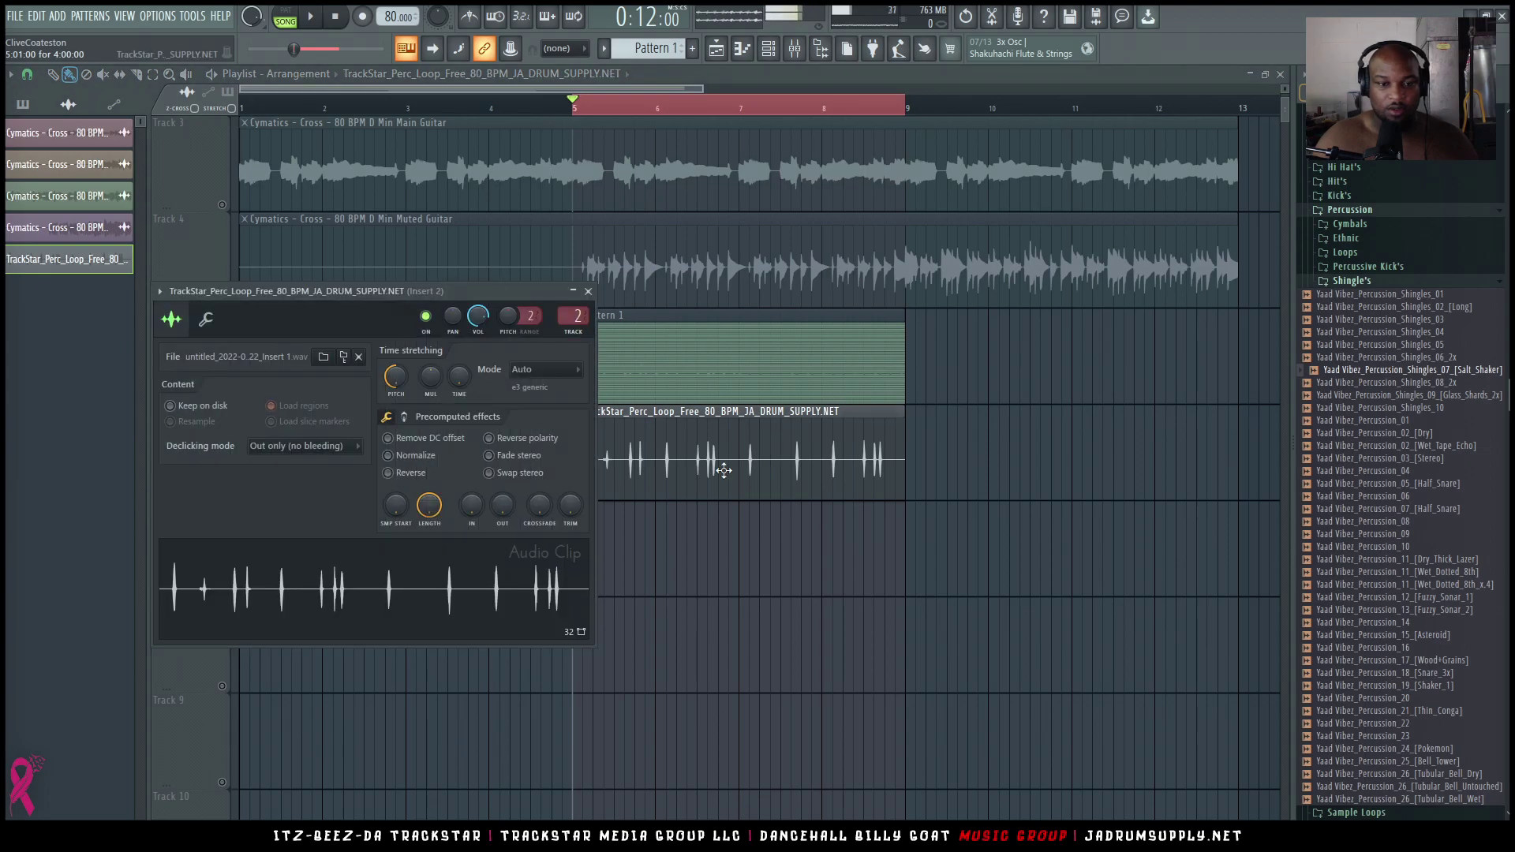
right_click(822, 537)
left_click_drag(714, 488, 709, 587)
right_click(579, 510)
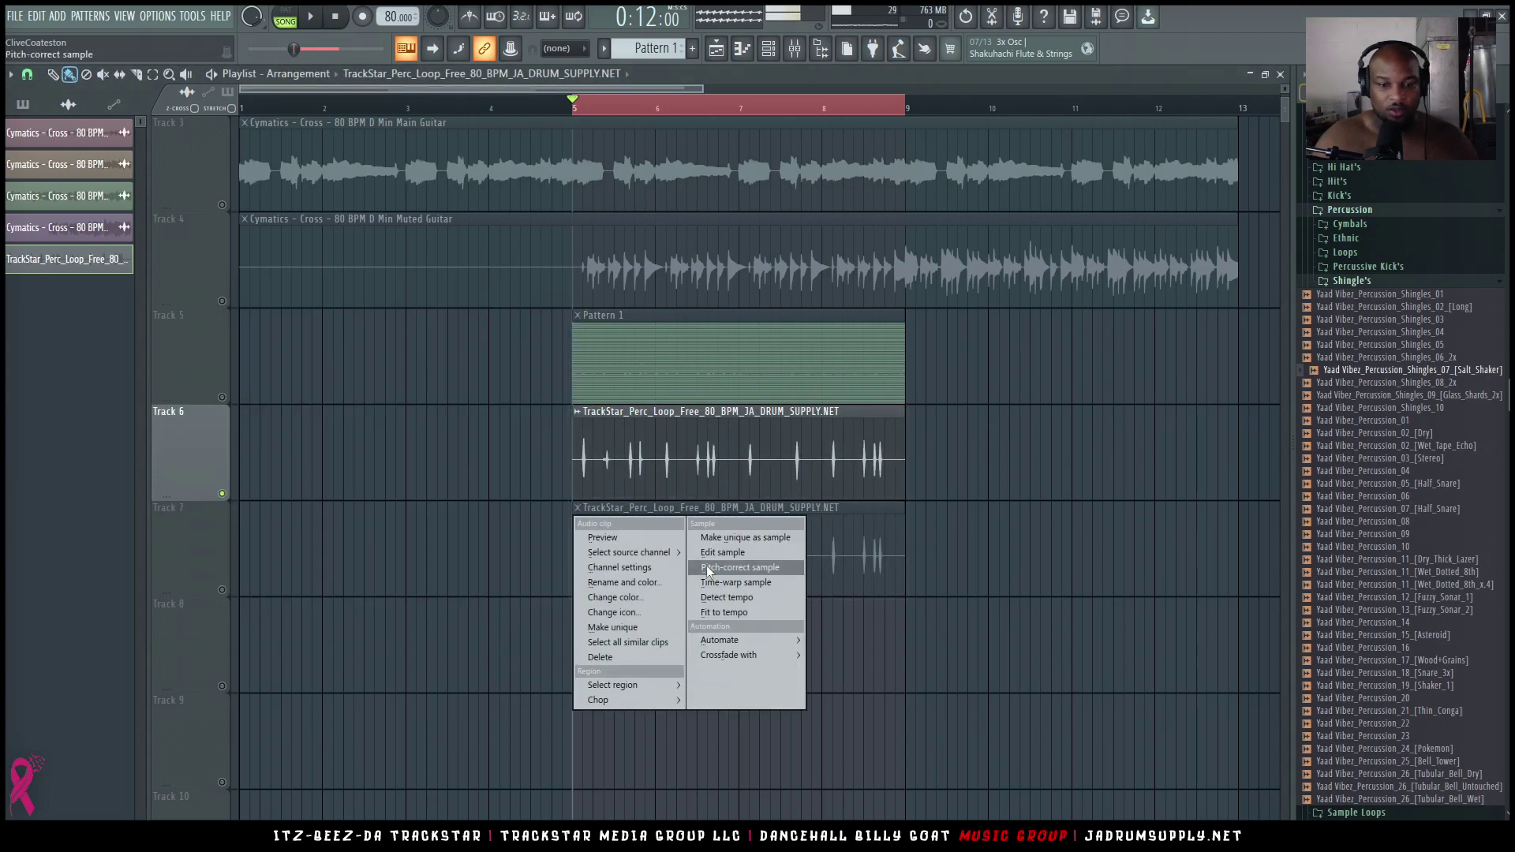
left_click(614, 628)
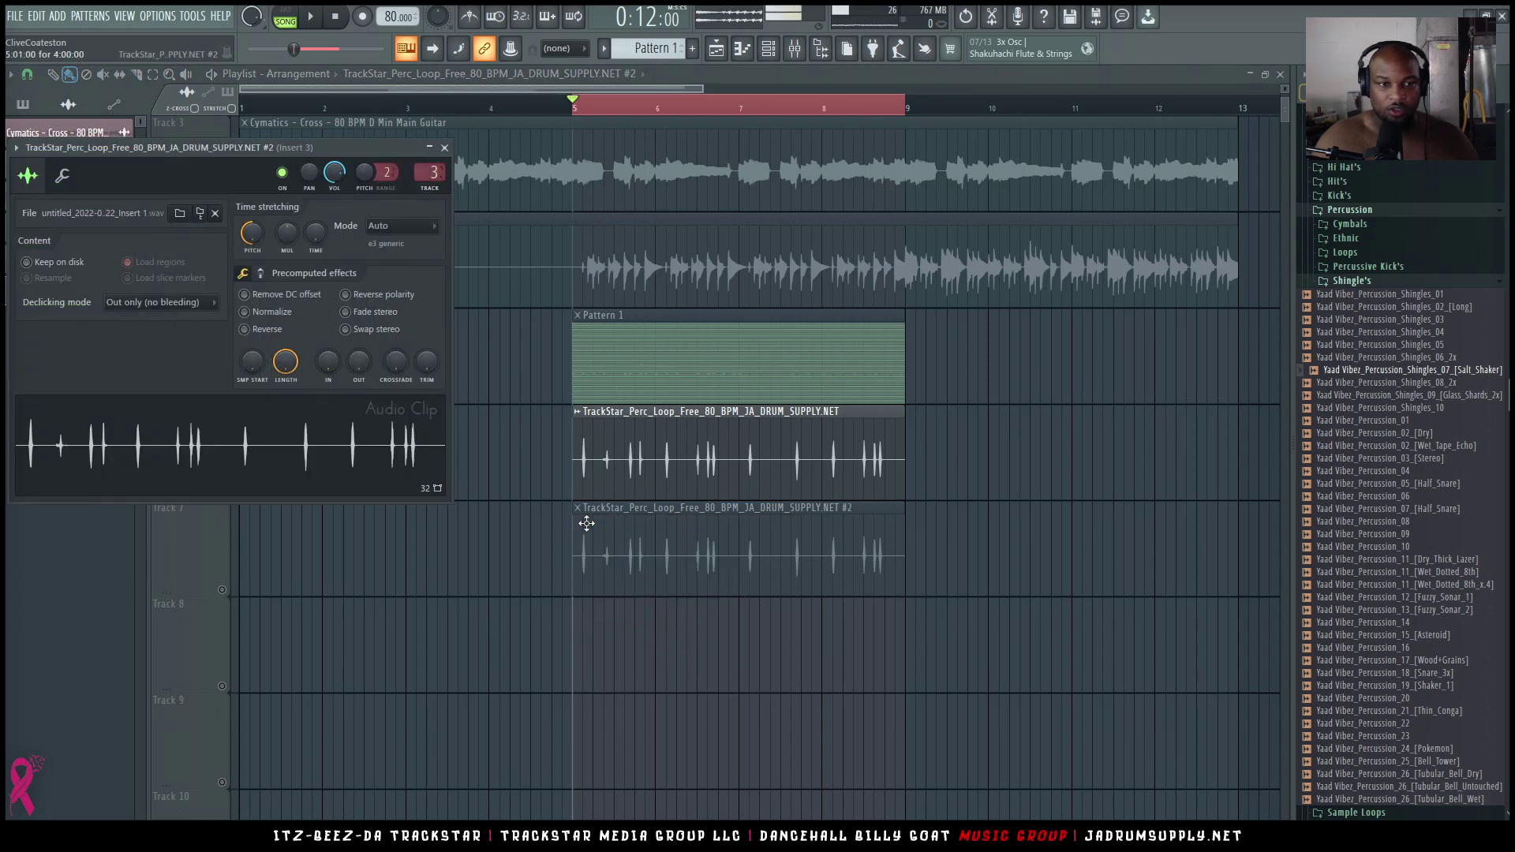
Solo track 7 and re-enable track 6 so that only the two percussion loop clips are active
right_click(540, 567)
left_click(222, 590)
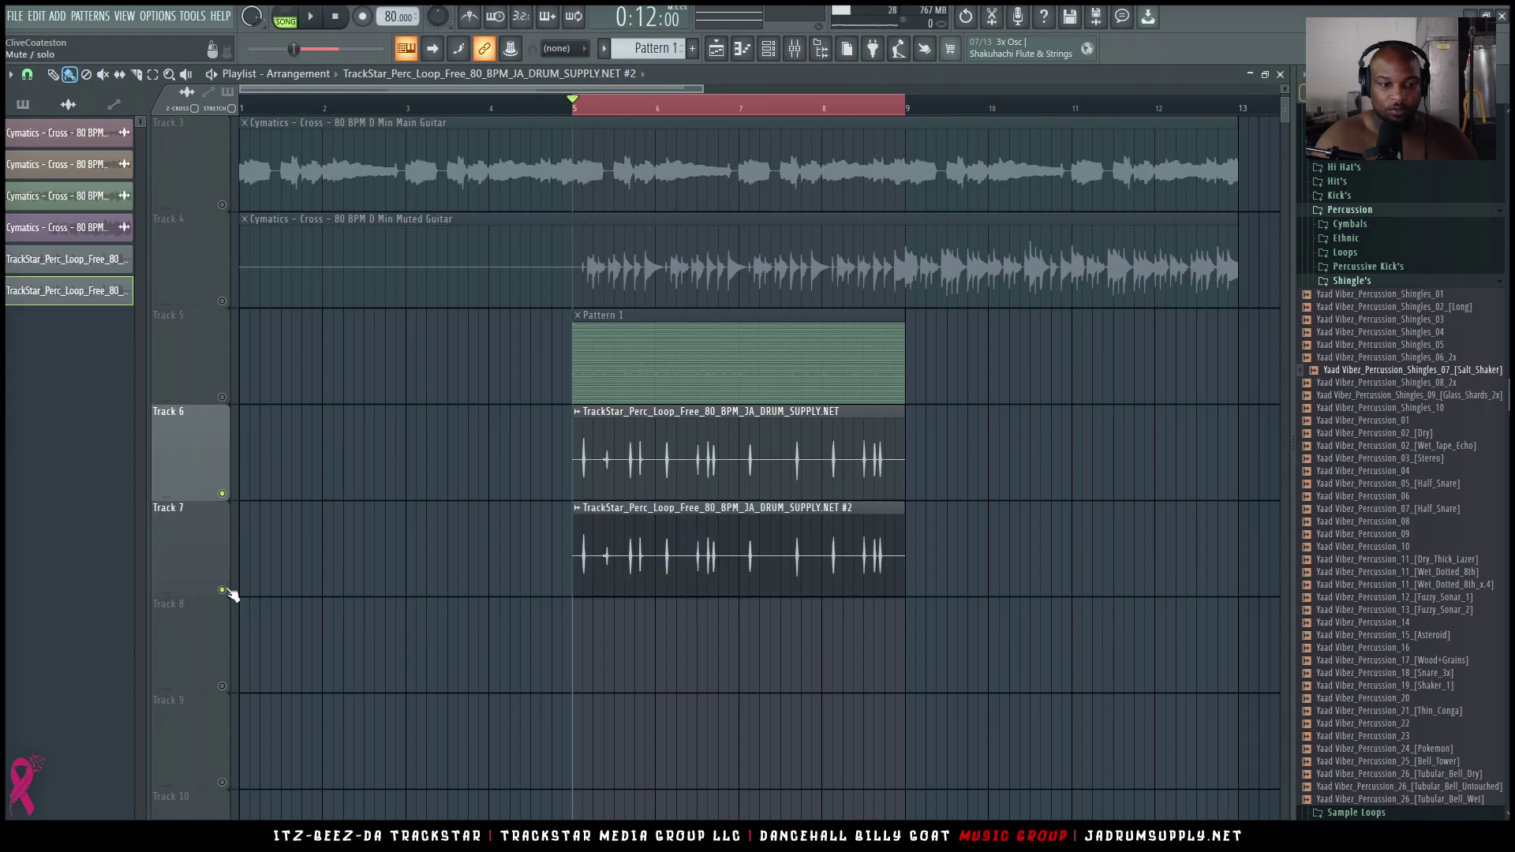
key("F9")
key("space")
scroll(735, 385, "down", 2)
key("F9")
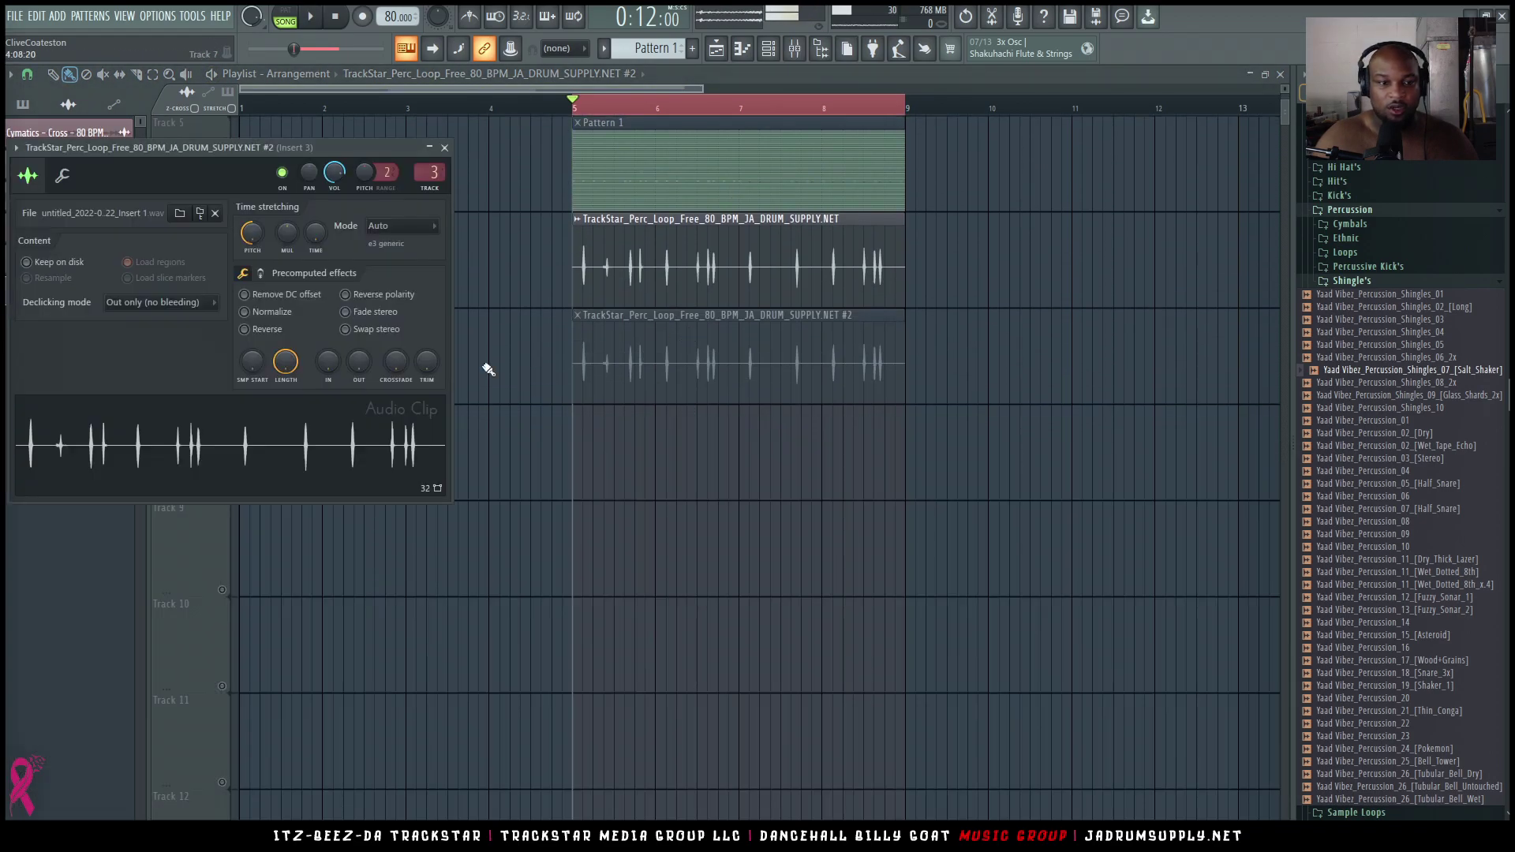
right_click(218, 410)
right_click(222, 398)
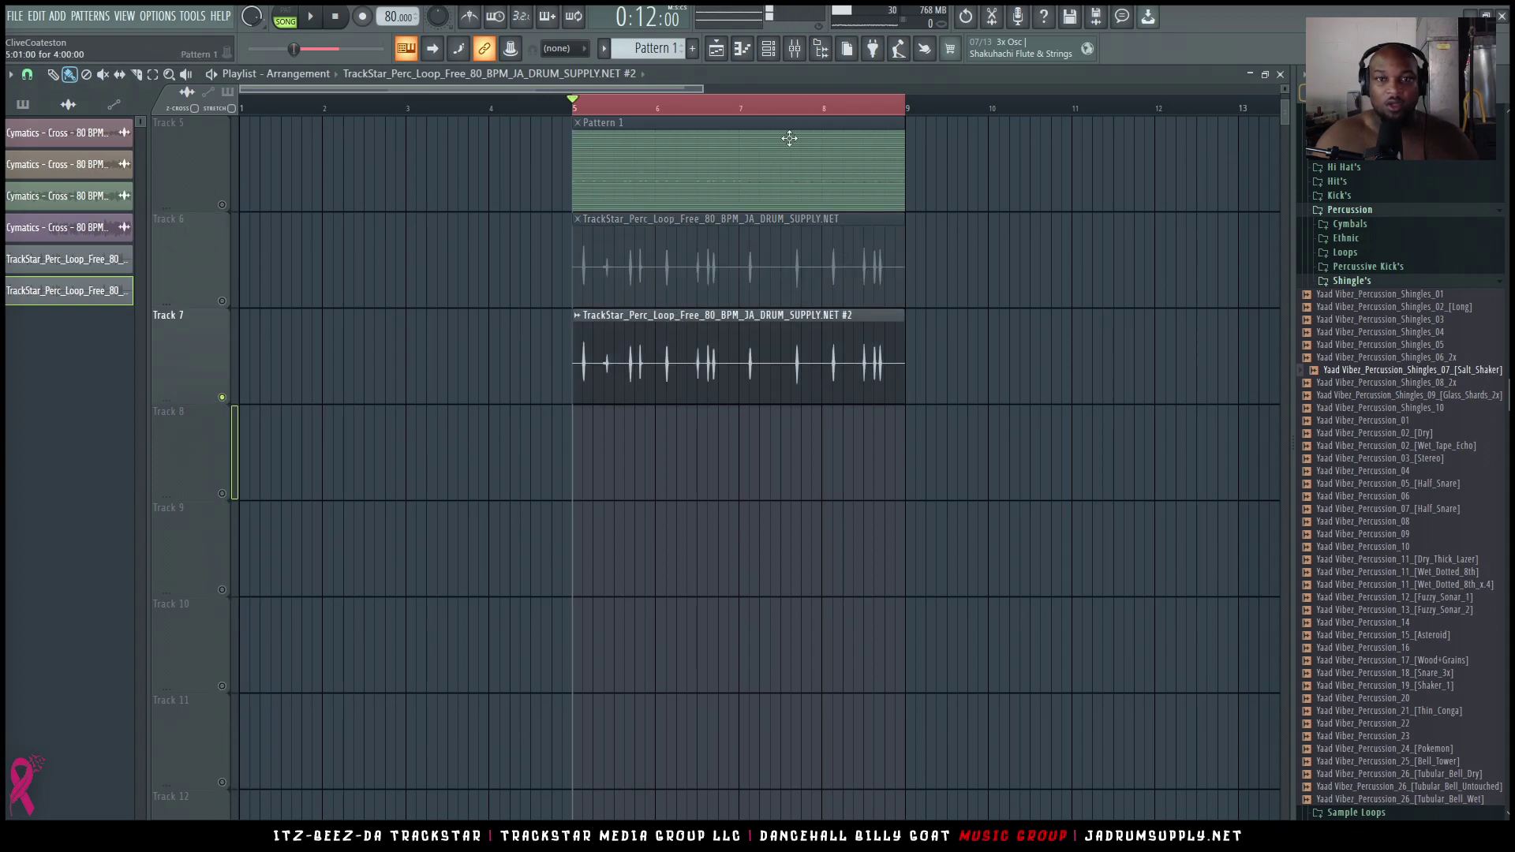
left_click(222, 301)
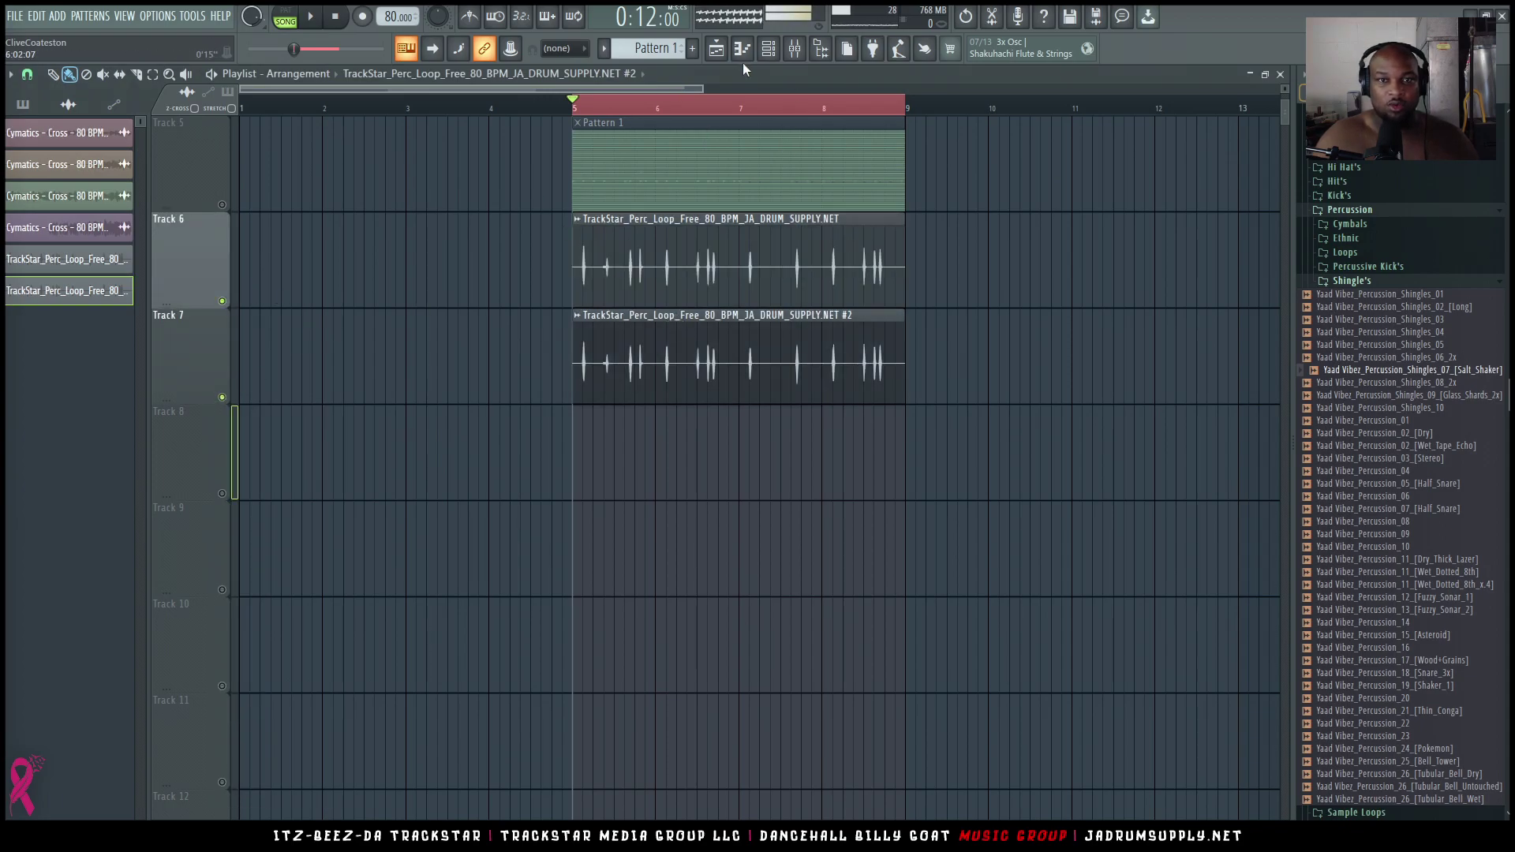
Solo Insert 3 in the mixer and play the duplicated percussion loop without effects
left_click(804, 52)
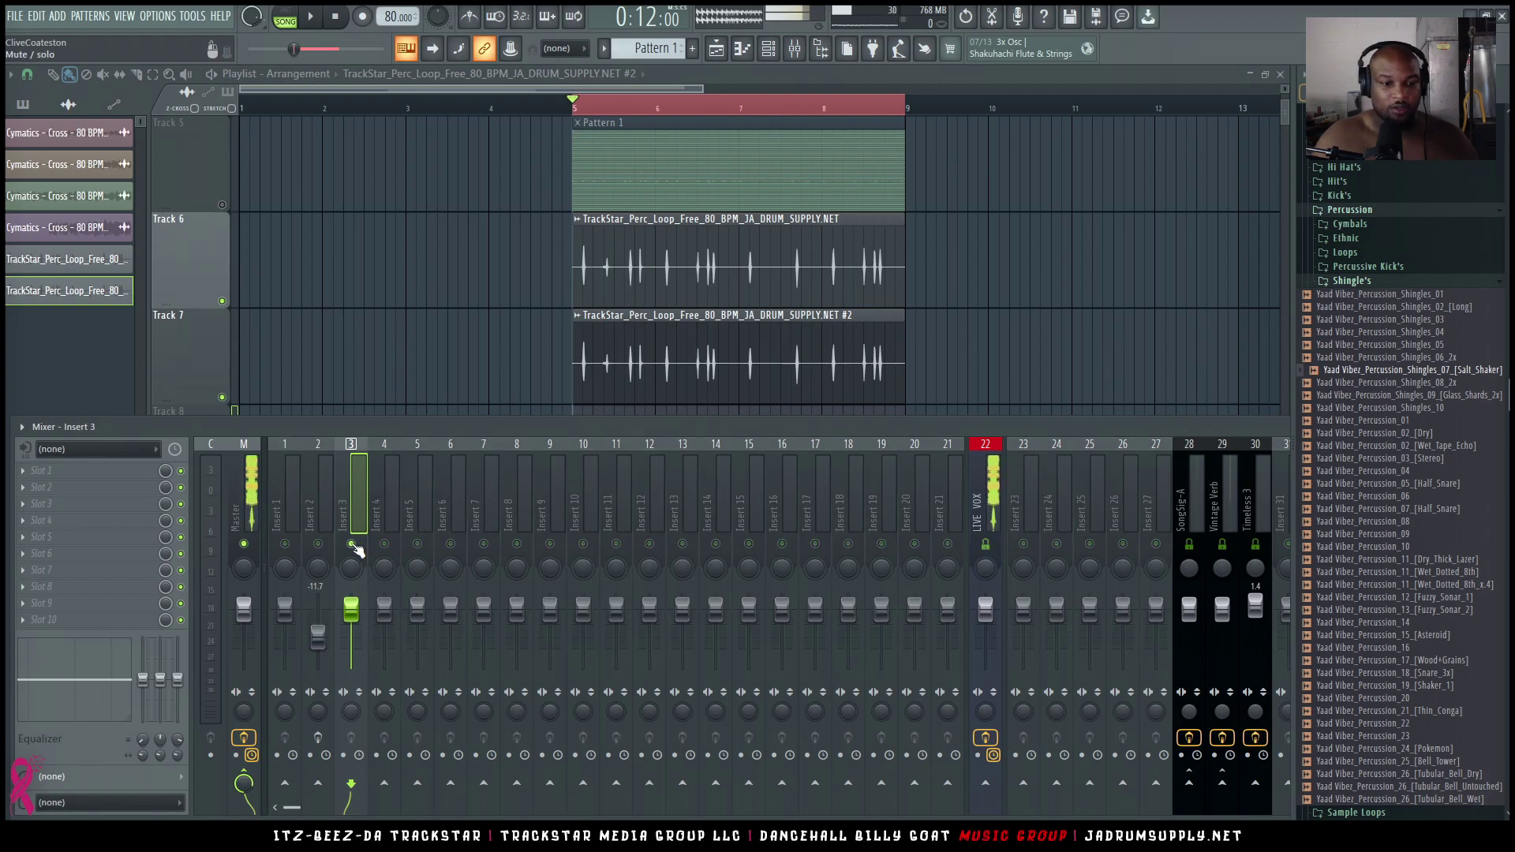
key("space")
double_click(715, 355)
key("space")
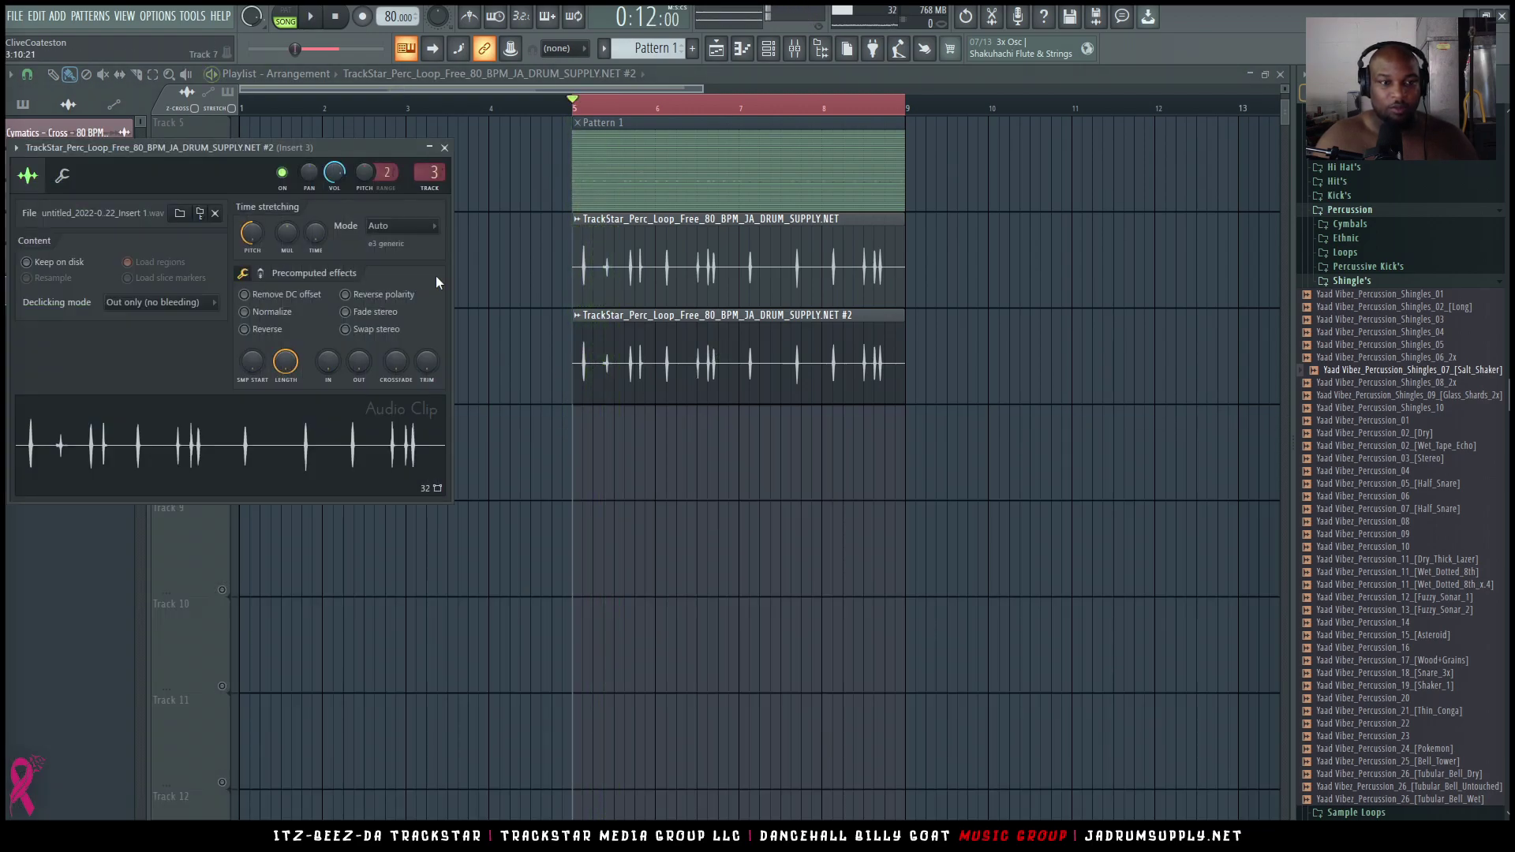
key("Escape")
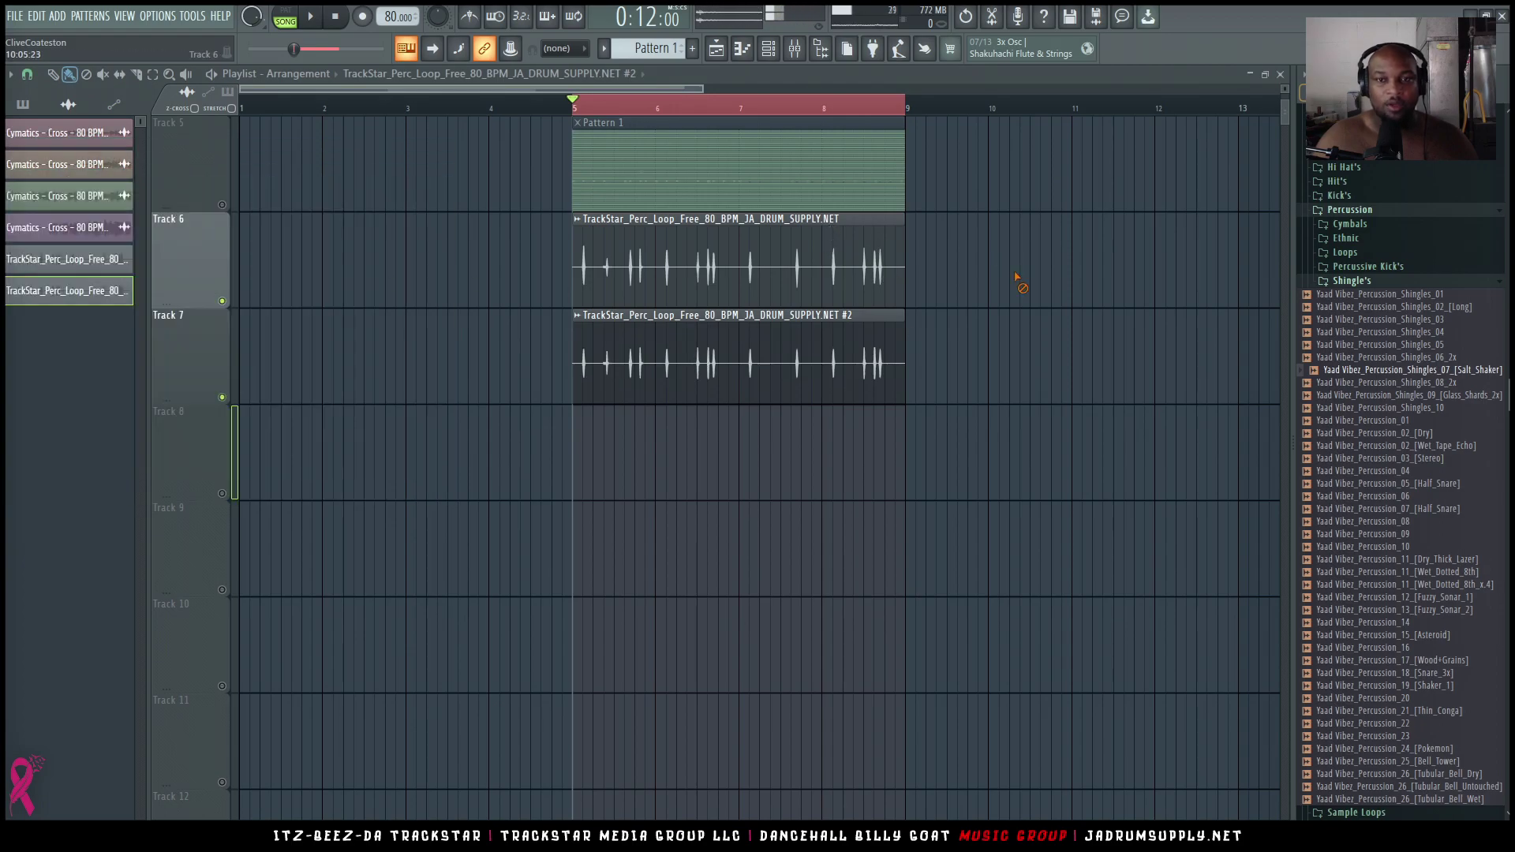
key("F9")
key("space")
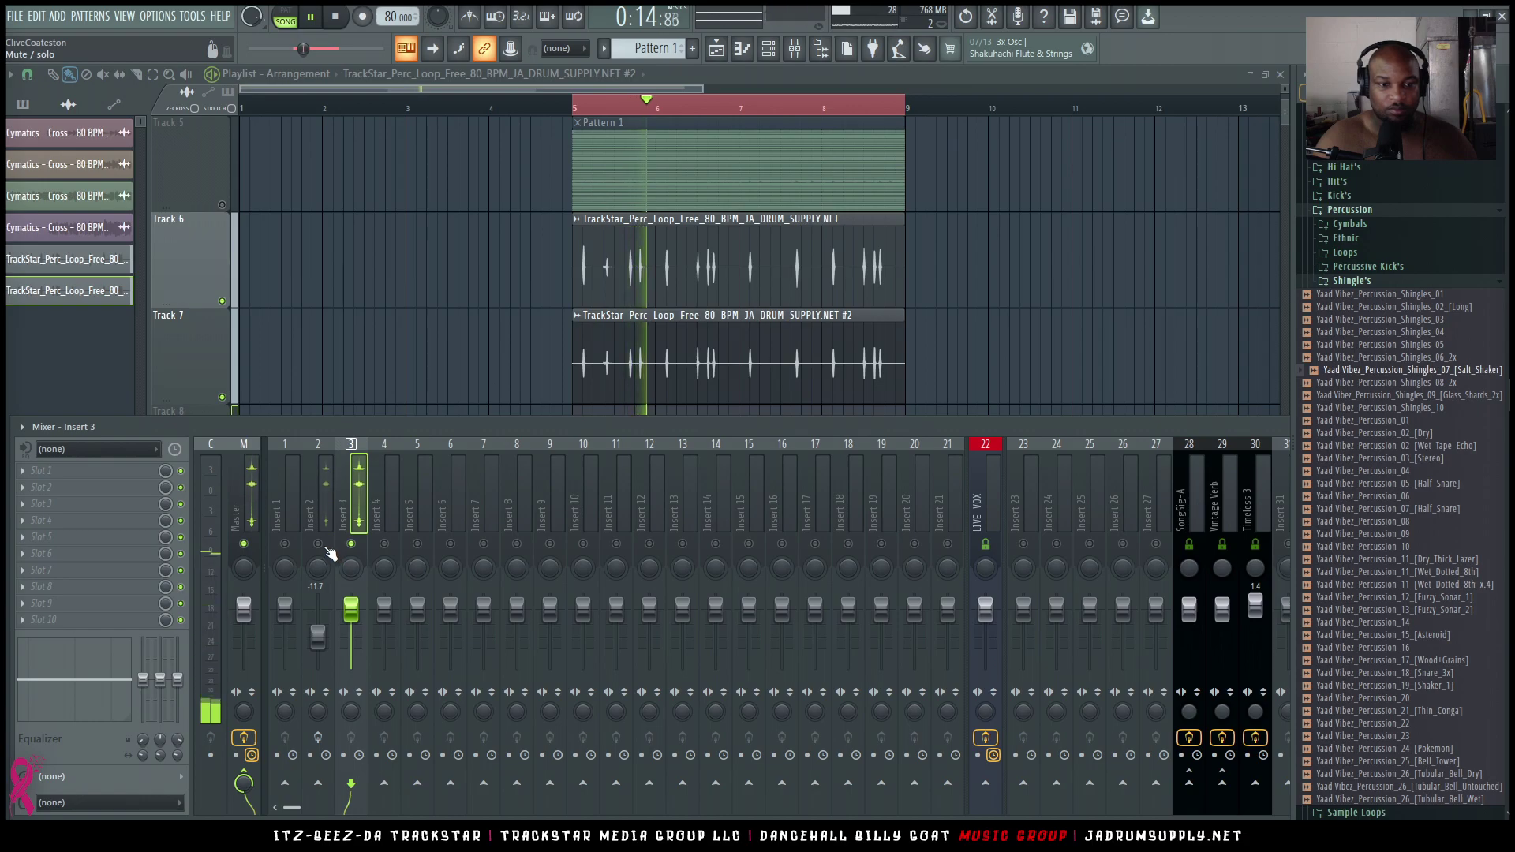
Solo Insert 2 with its effects re-enabled and set its volume to -9.1 dB
left_click(319, 738)
left_click_drag(318, 636, 318, 631)
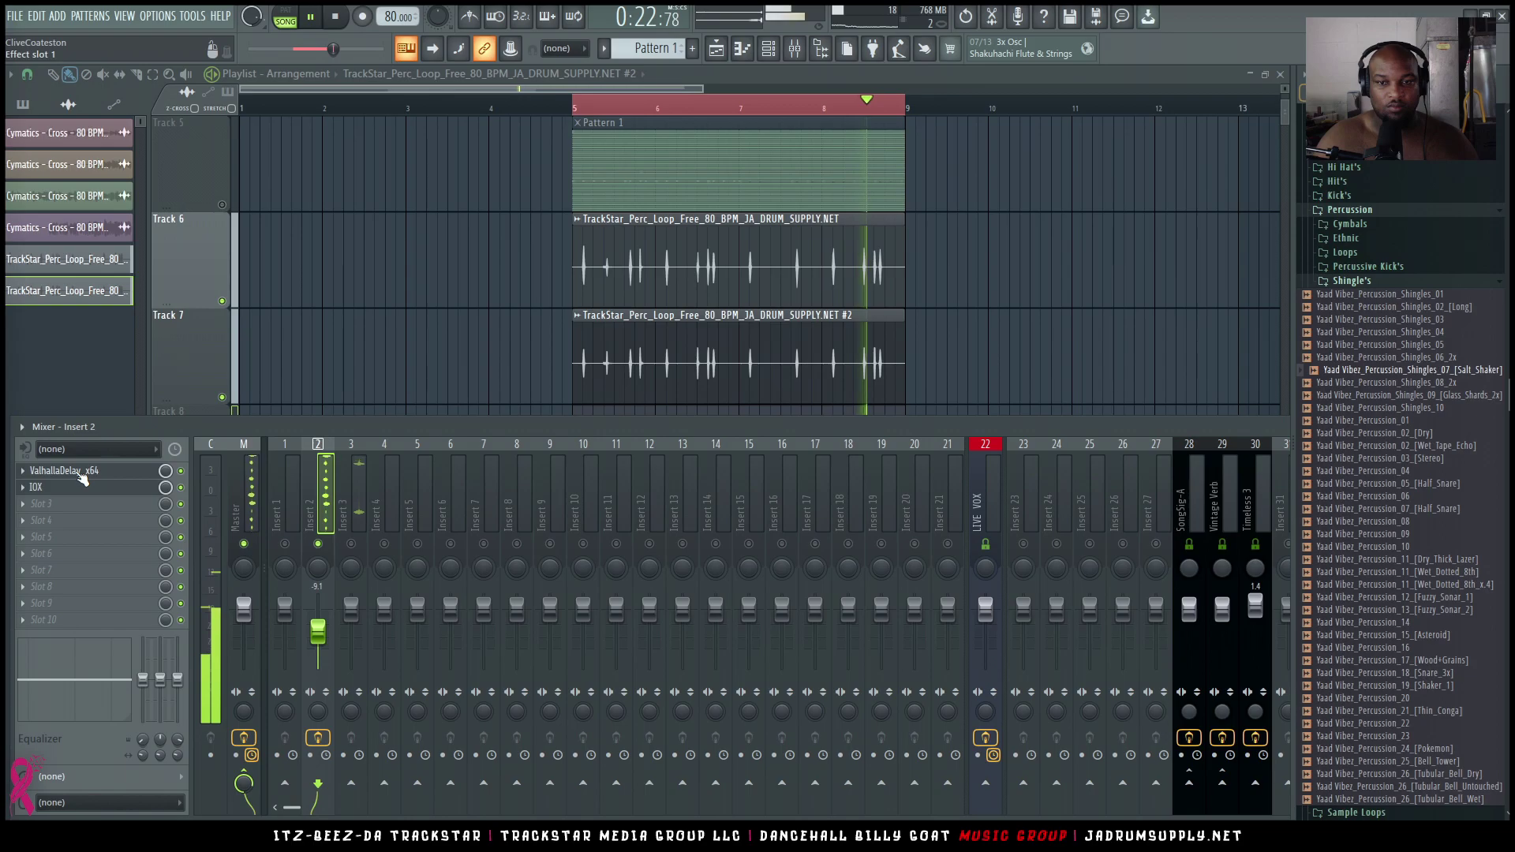
key("space")
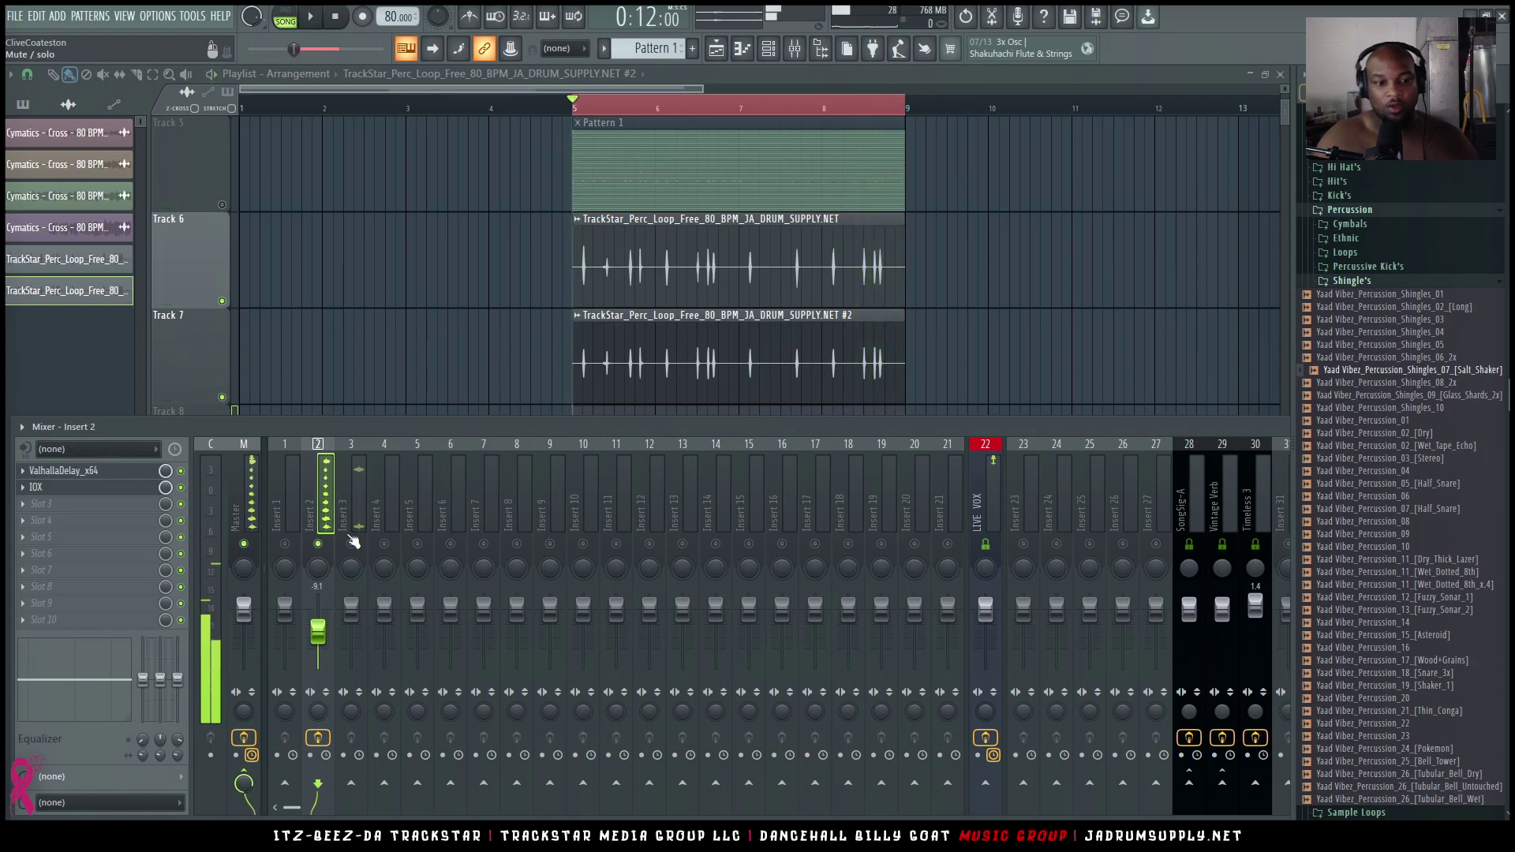
Set ValhallaDelay's mix to 50% and feedback to 30% on the GHOST-Falling Snare preset
left_click(80, 473)
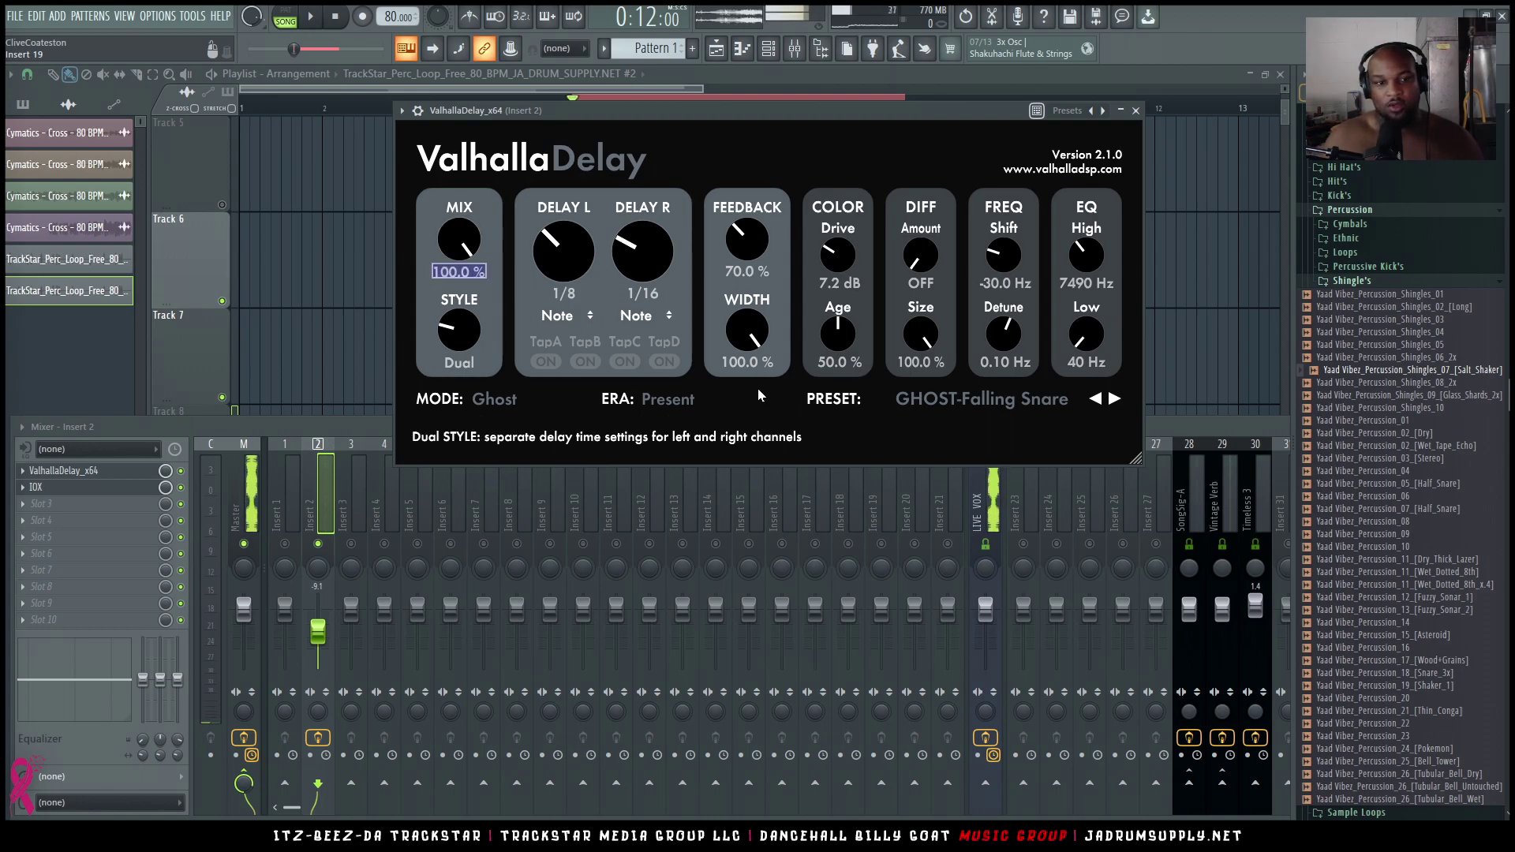
key("Return")
key("space")
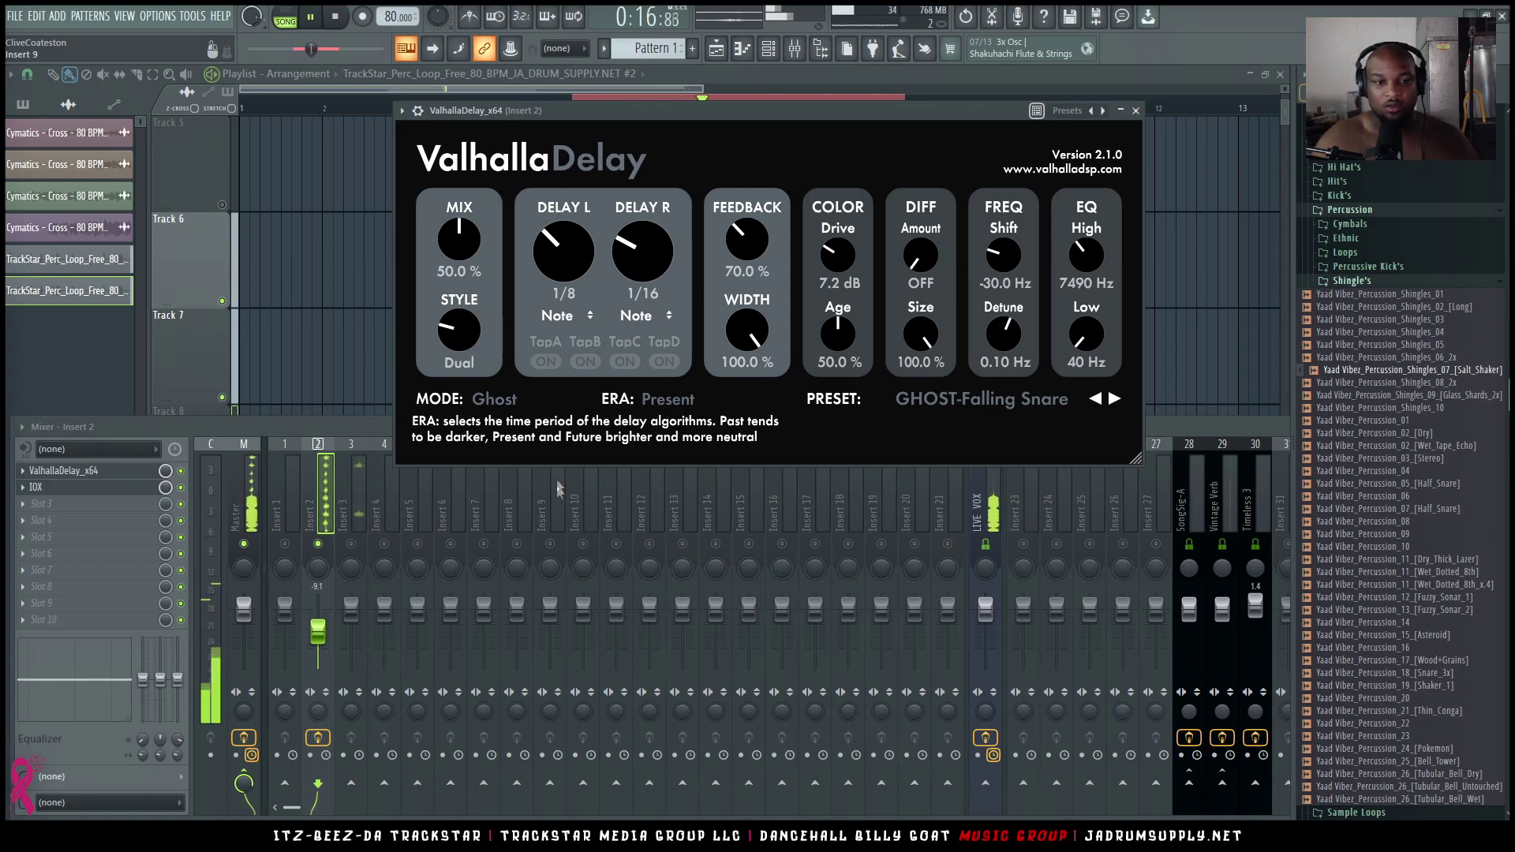
left_click(747, 271)
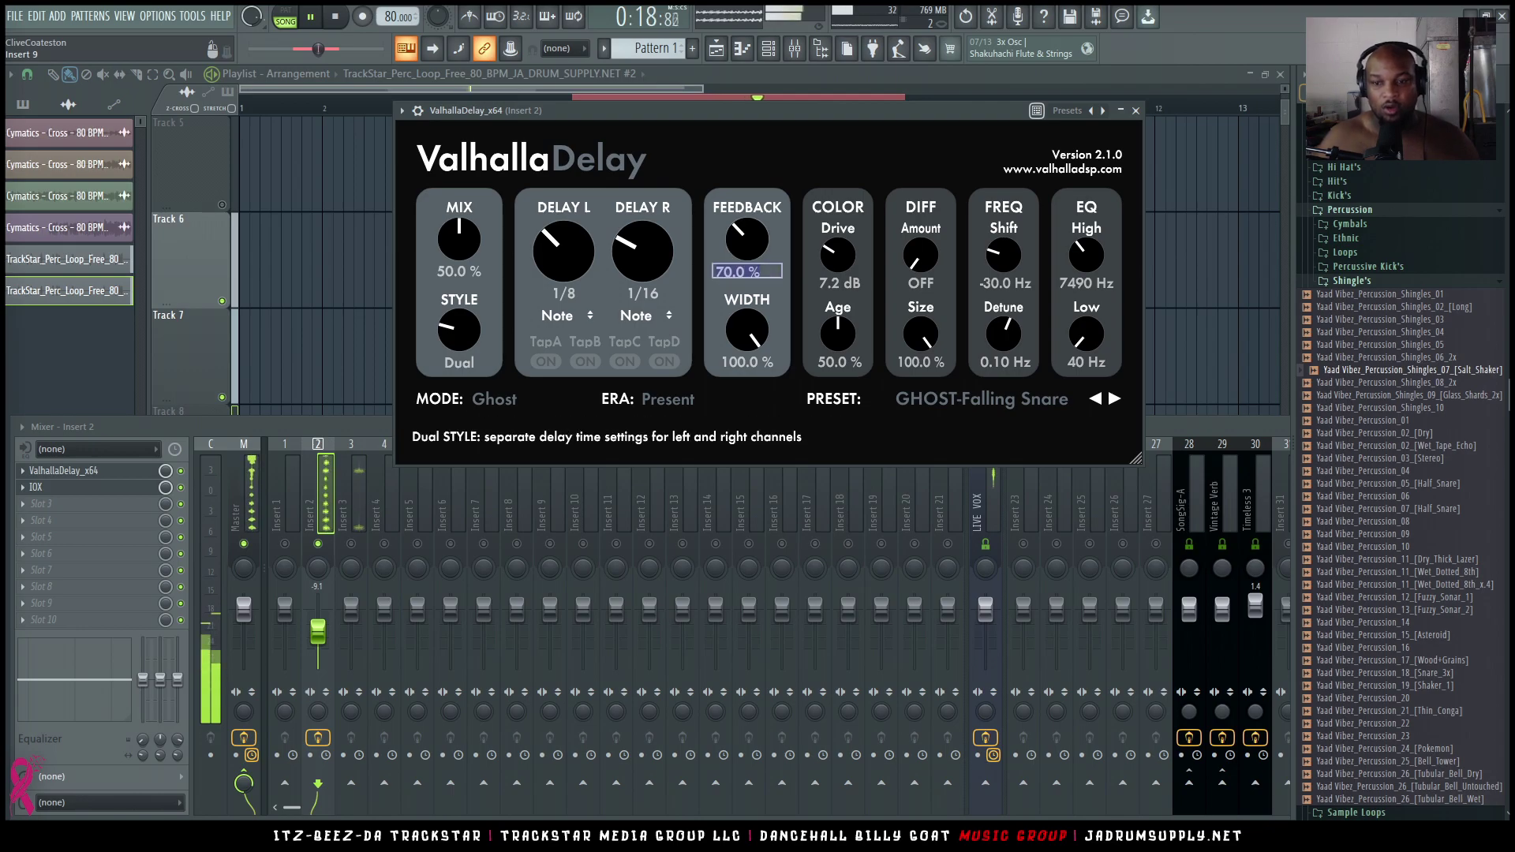
type("30")
key("Return")
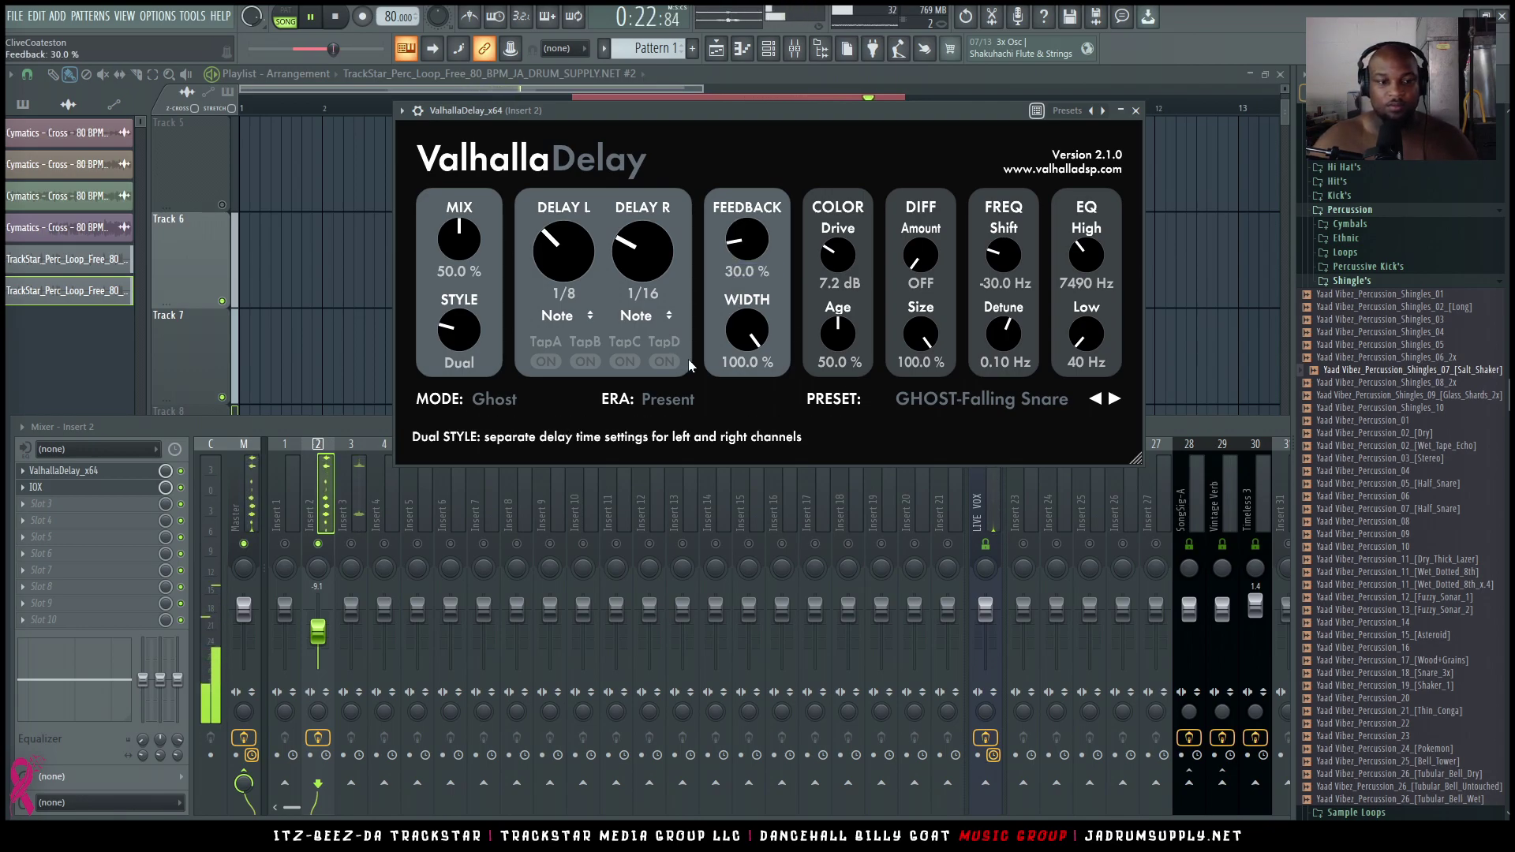
Unsolo Insert 2 in the mixer, stop playback and re-enable all playlist tracks
left_click(324, 543)
left_click(297, 292)
key("space")
left_click(222, 205)
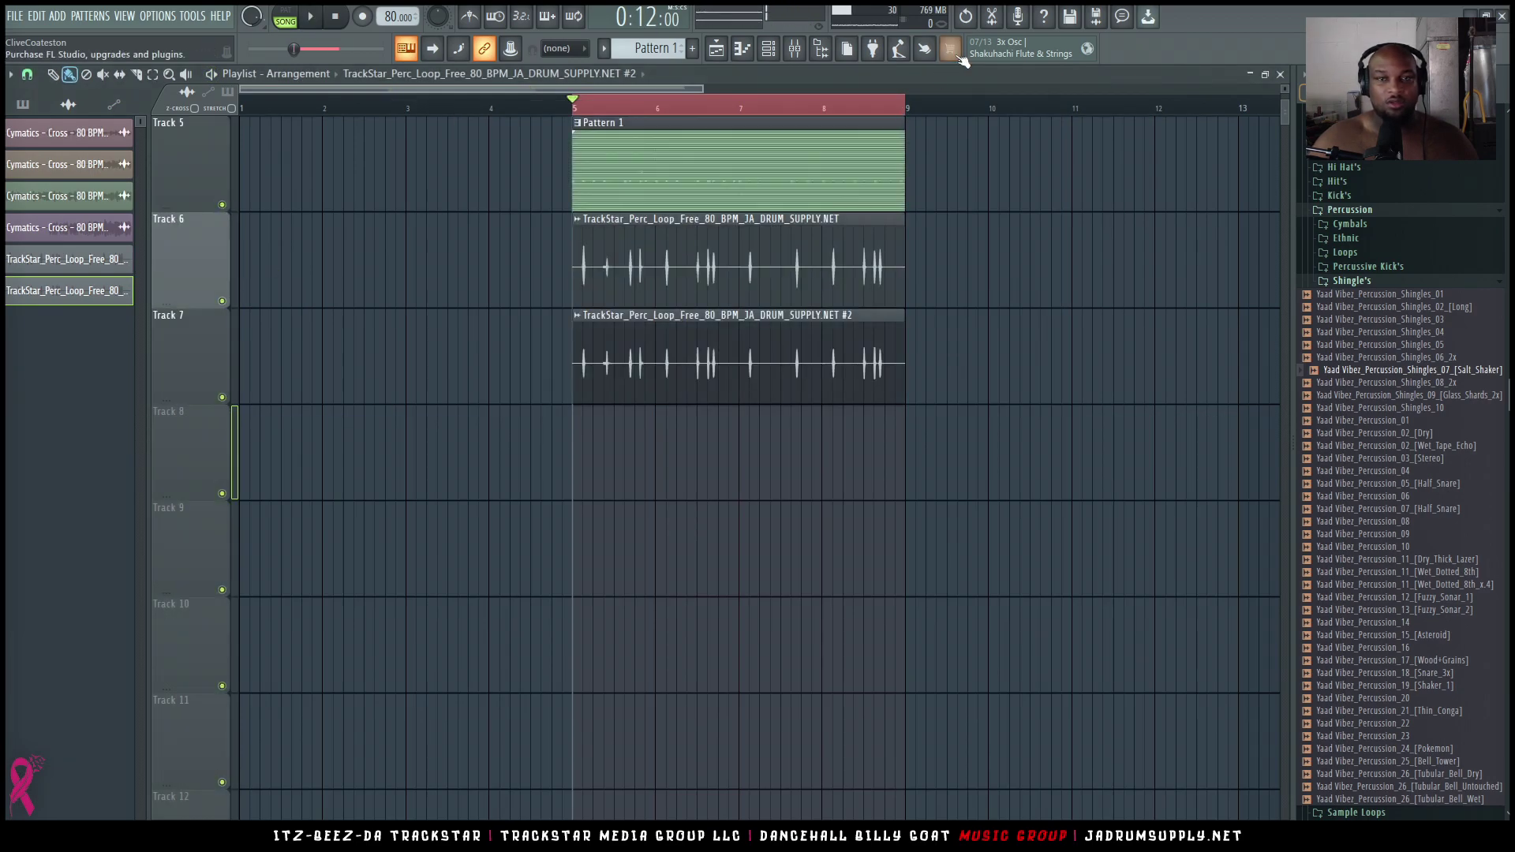
Mute Insert 3 and play the looped section with all playlist tracks active
left_click(794, 48)
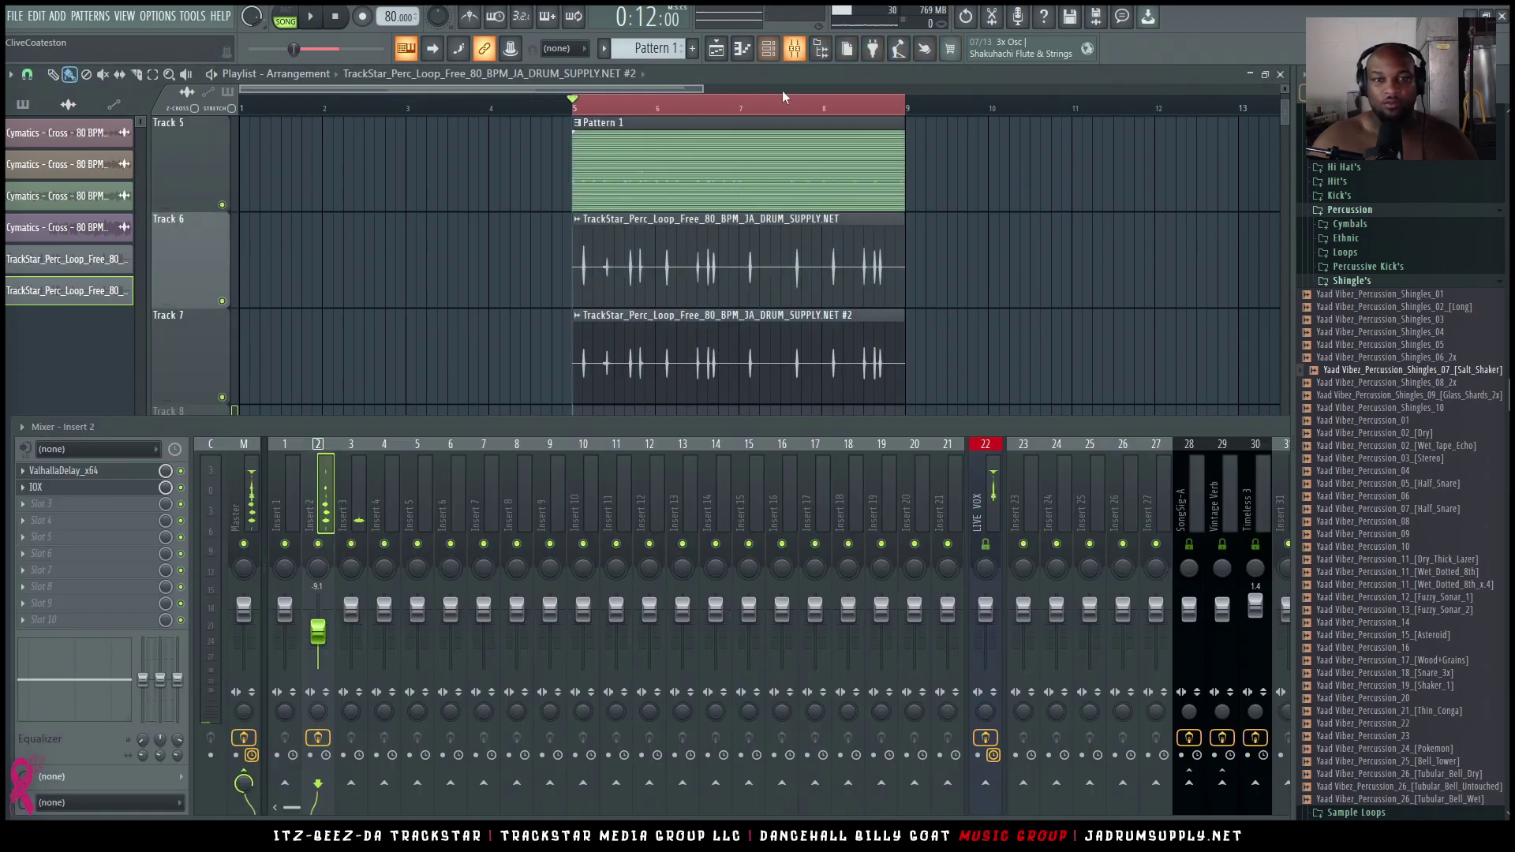
left_click(351, 544)
key("space")
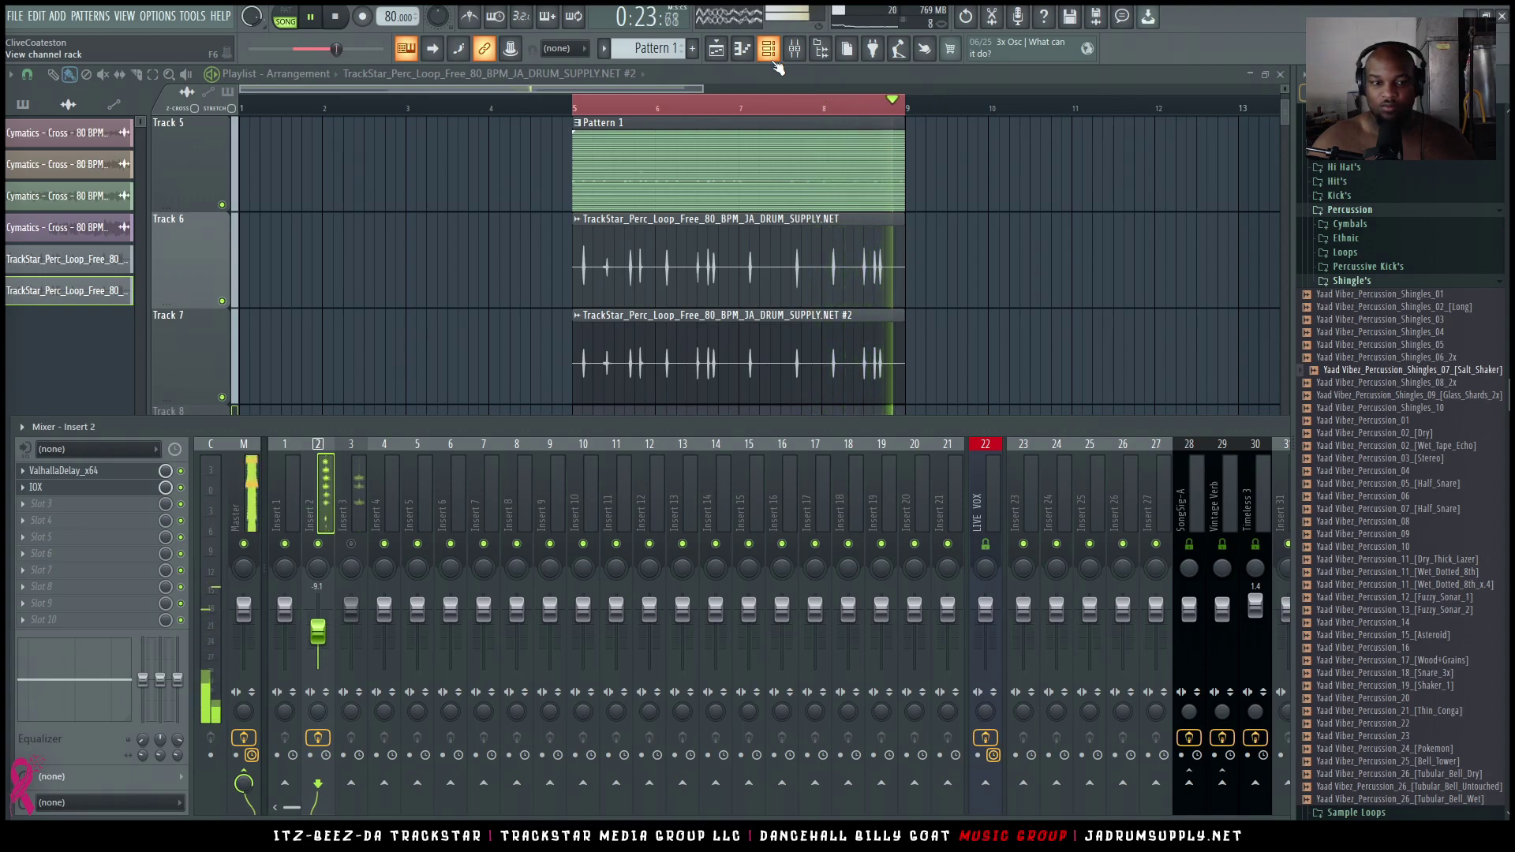
key("space")
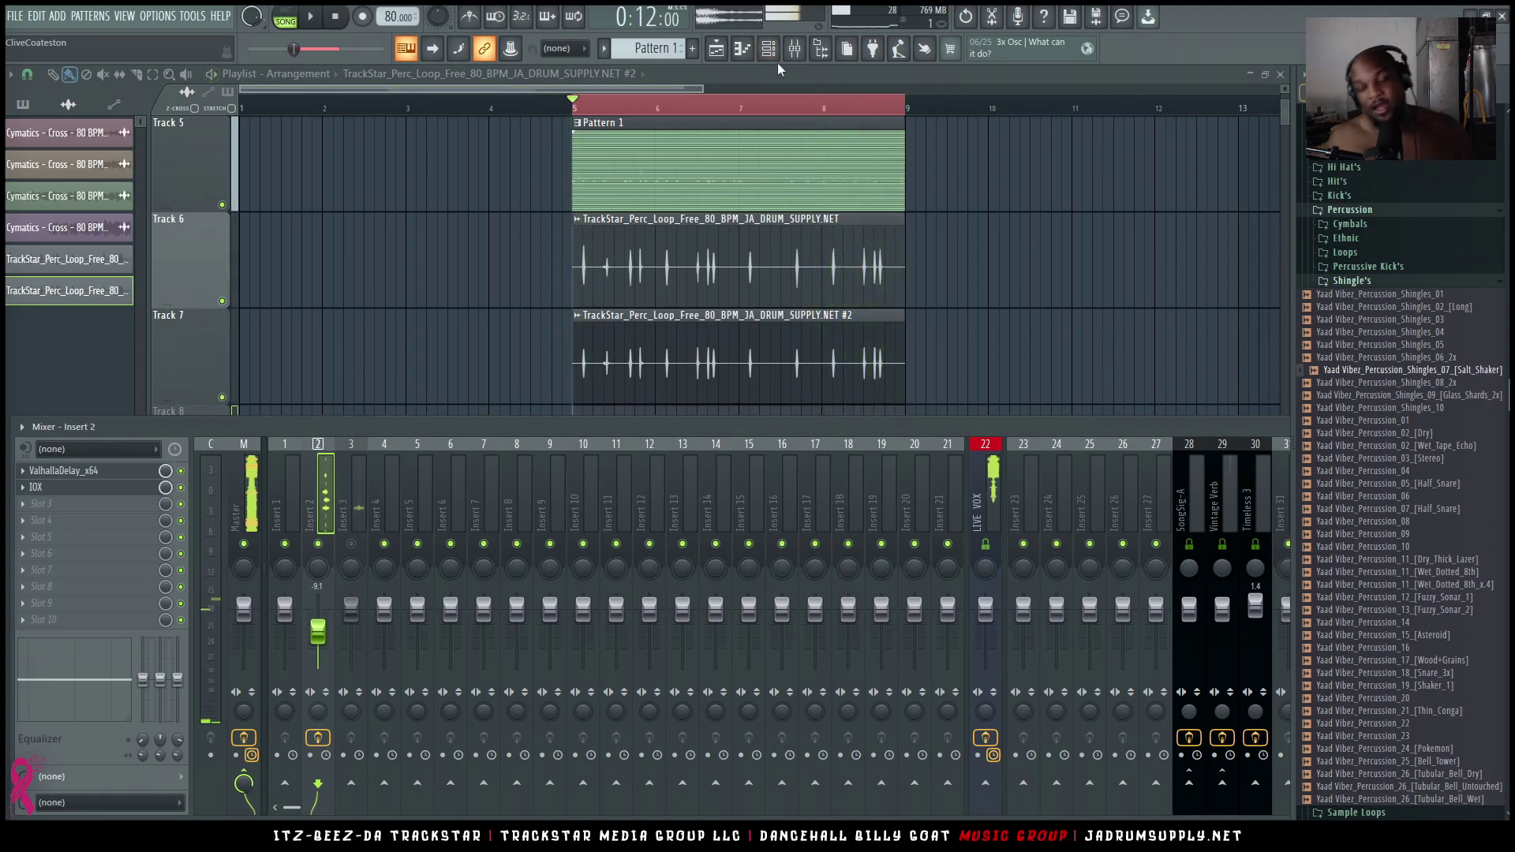